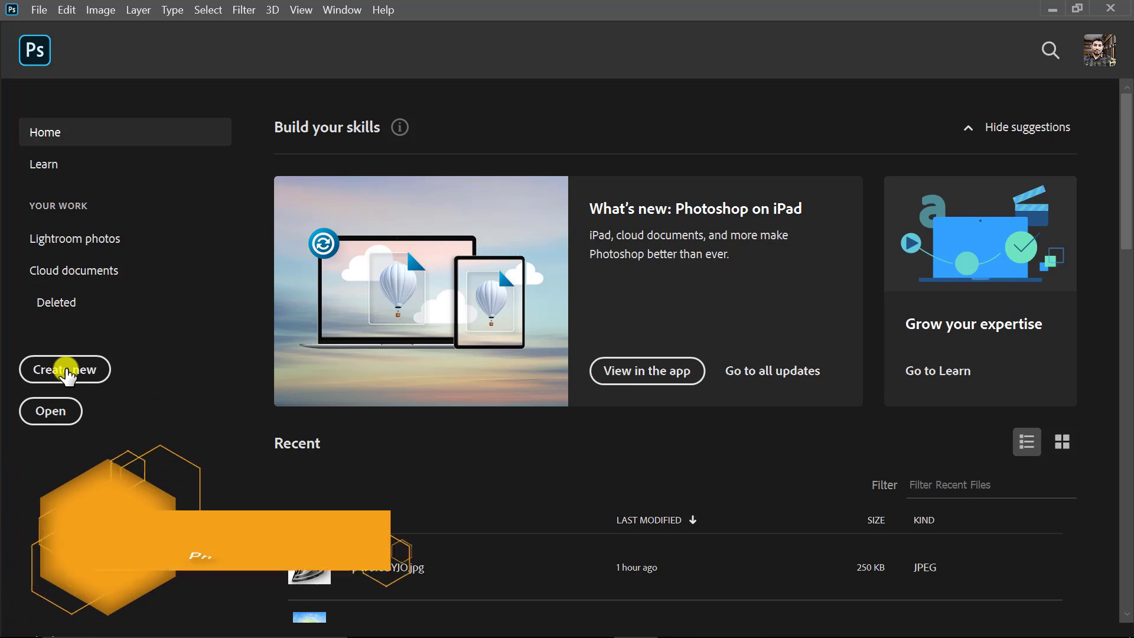
Step: Create a blank 1080 × 1080 px document titled 'Social Marketing Post Design'
{"action": "left_click", "coordinate": [68, 370]}
{"action": "left_click", "coordinate": [851, 130]}
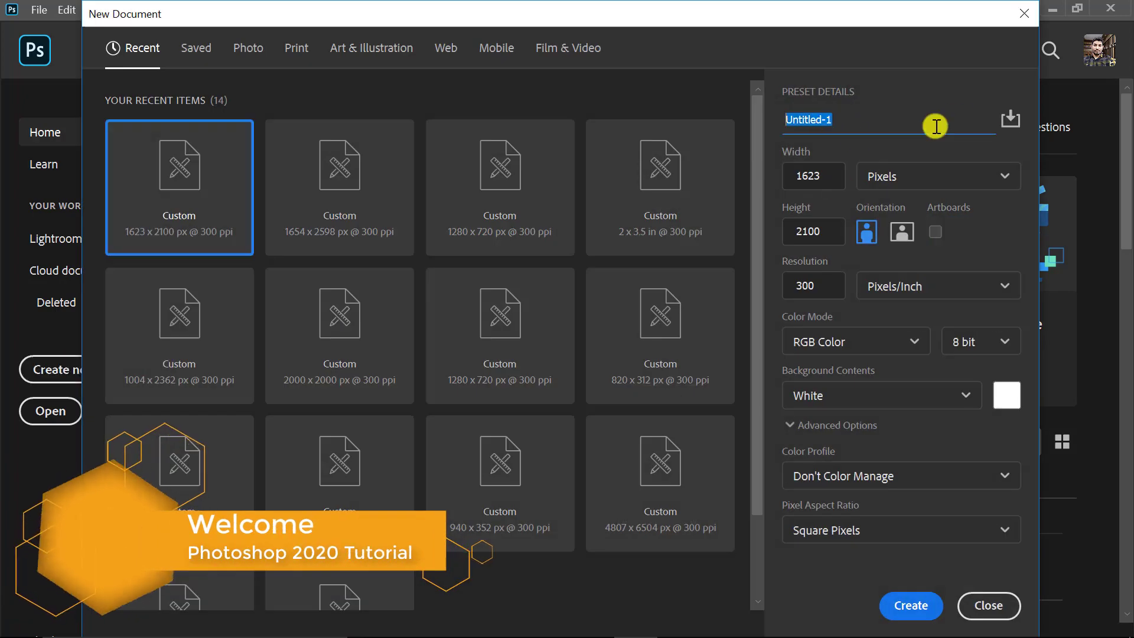
{"action": "type", "text": "Social"}
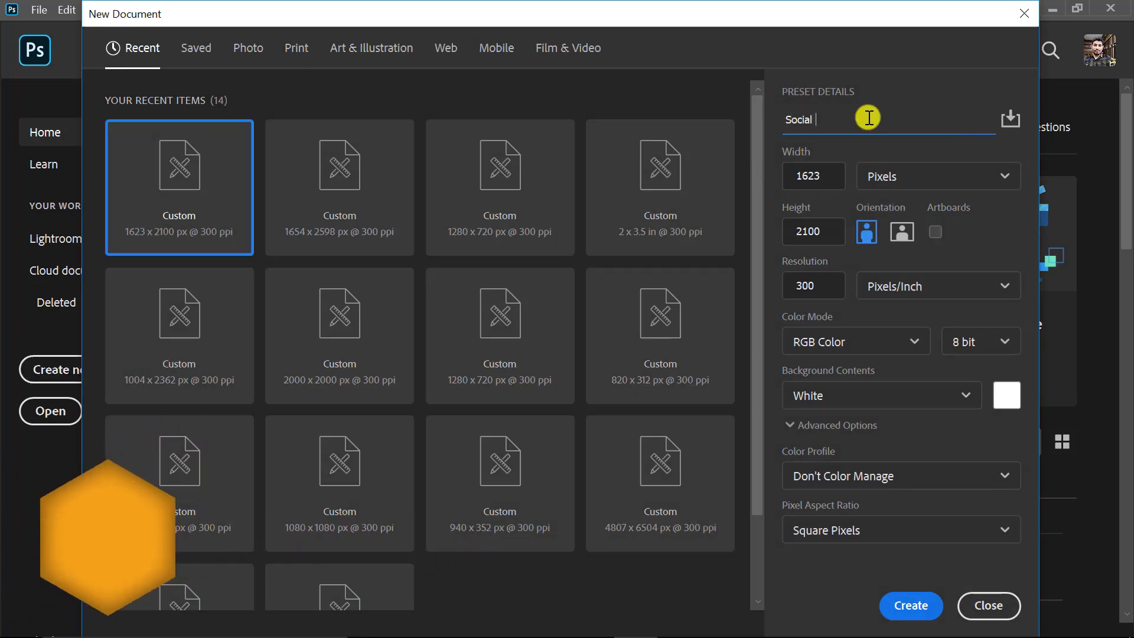
{"action": "type", "text": " Marketing"}
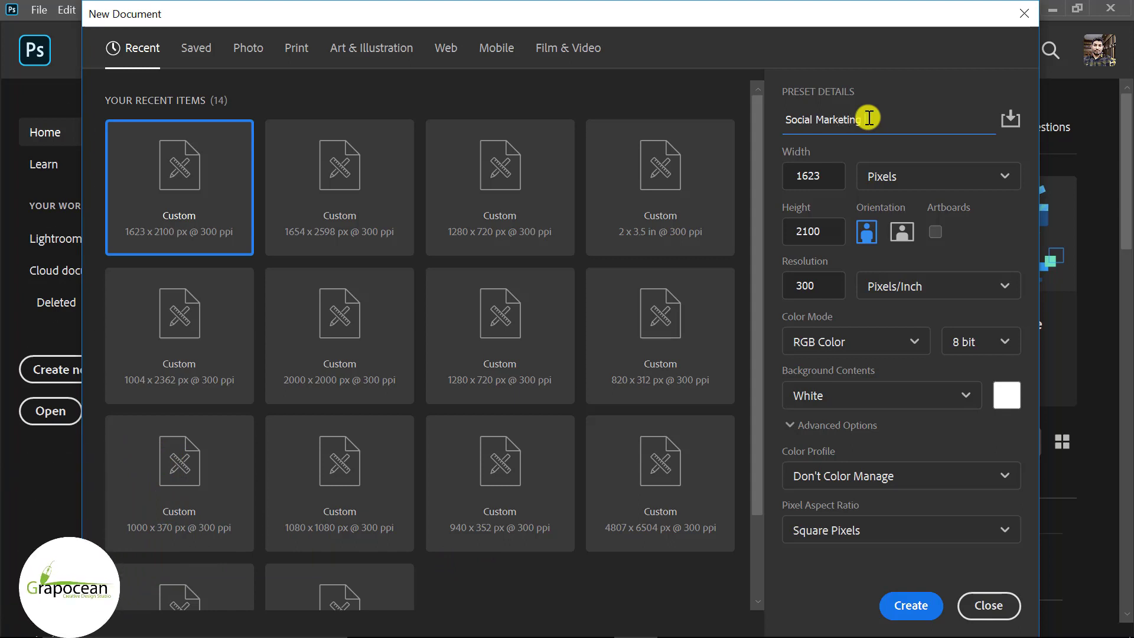
{"action": "type", "text": " Post Design"}
{"action": "left_click", "coordinate": [760, 177]}
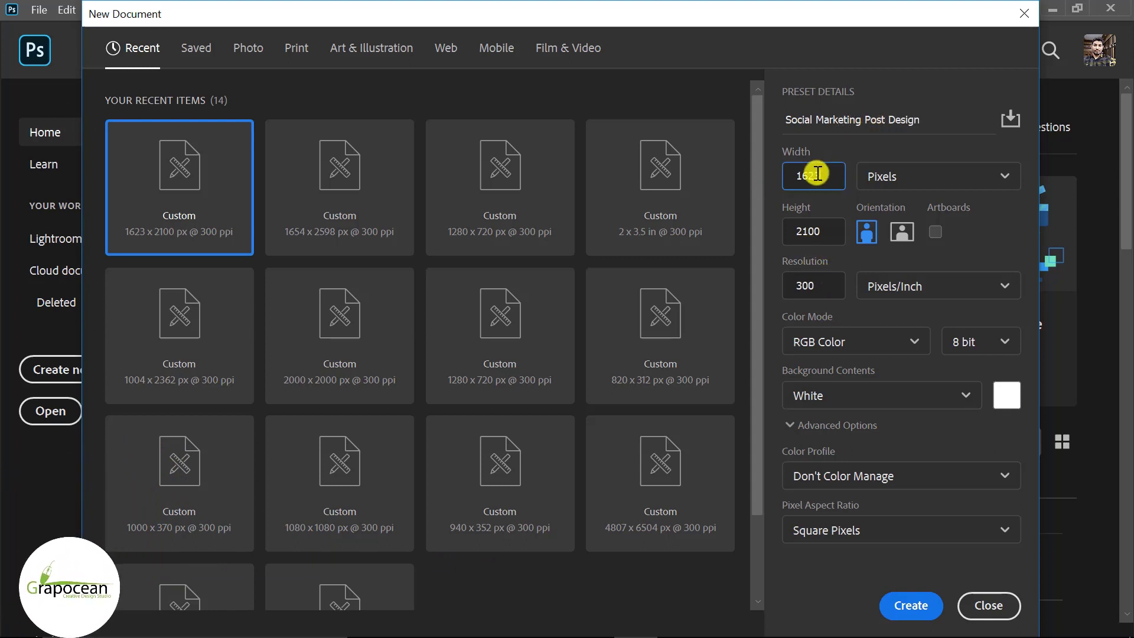
{"action": "type", "text": "80"}
{"action": "key", "text": "Tab"}
{"action": "type", "text": "1080"}
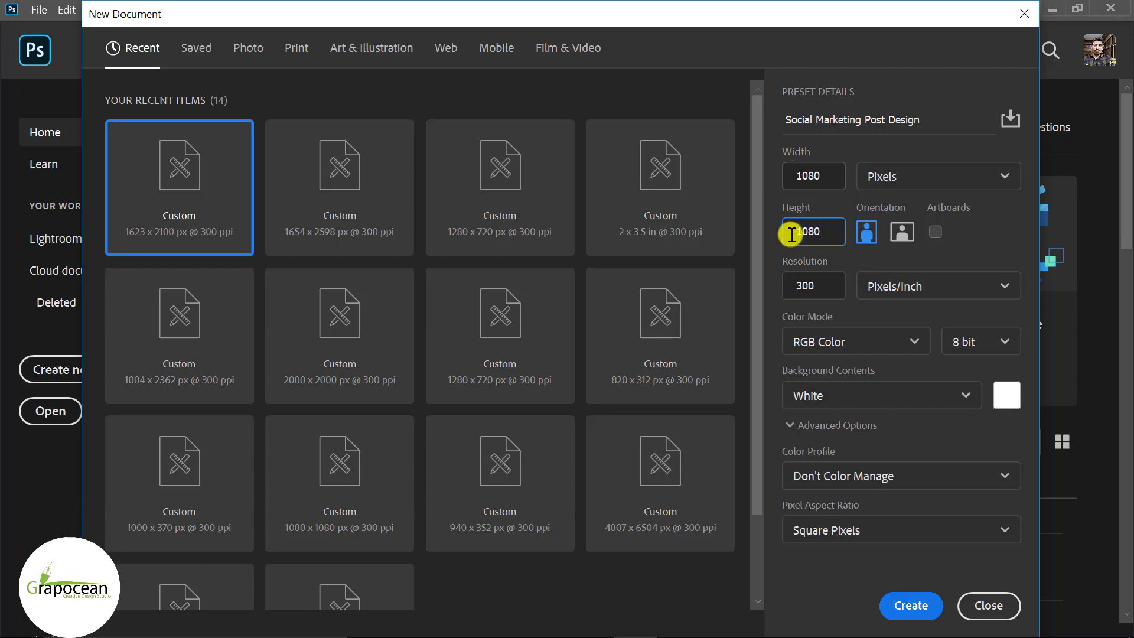
{"action": "left_click", "coordinate": [917, 606]}
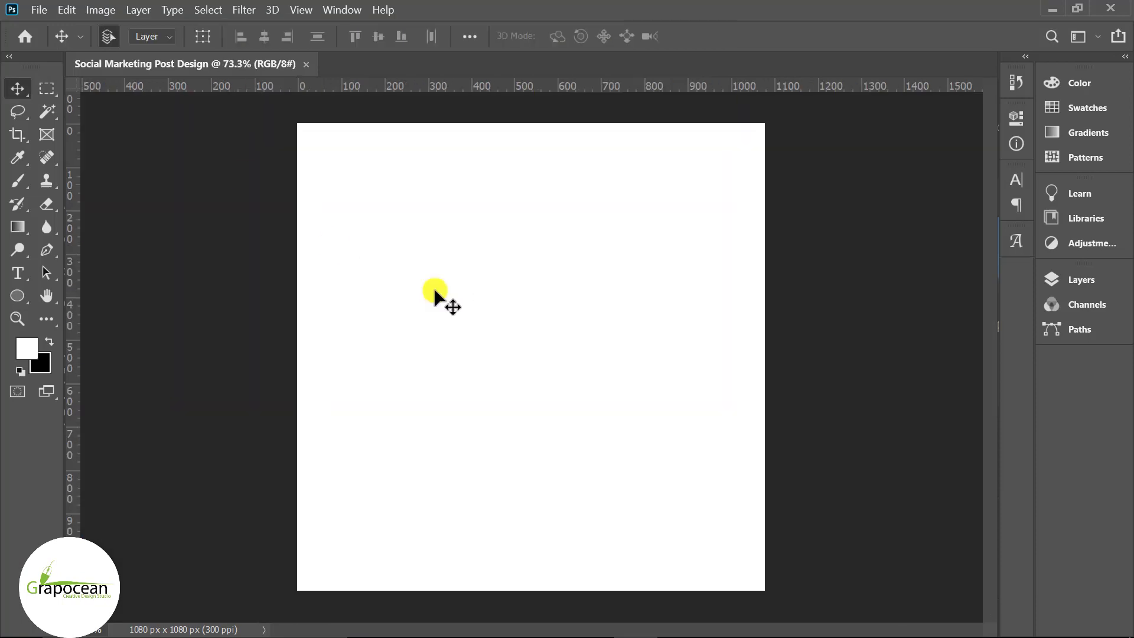
Step: Open the iron PNG image file
{"action": "left_click", "coordinate": [39, 10]}
{"action": "left_click", "coordinate": [69, 41]}
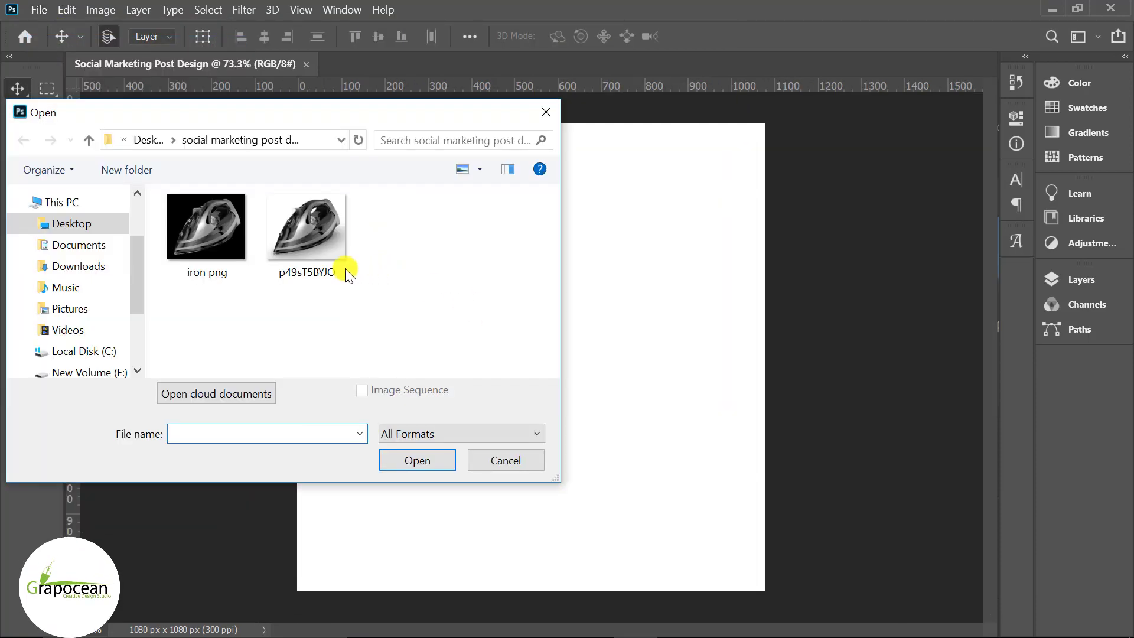
{"action": "left_click", "coordinate": [345, 268]}
{"action": "left_click", "coordinate": [190, 235]}
{"action": "left_click", "coordinate": [417, 461]}
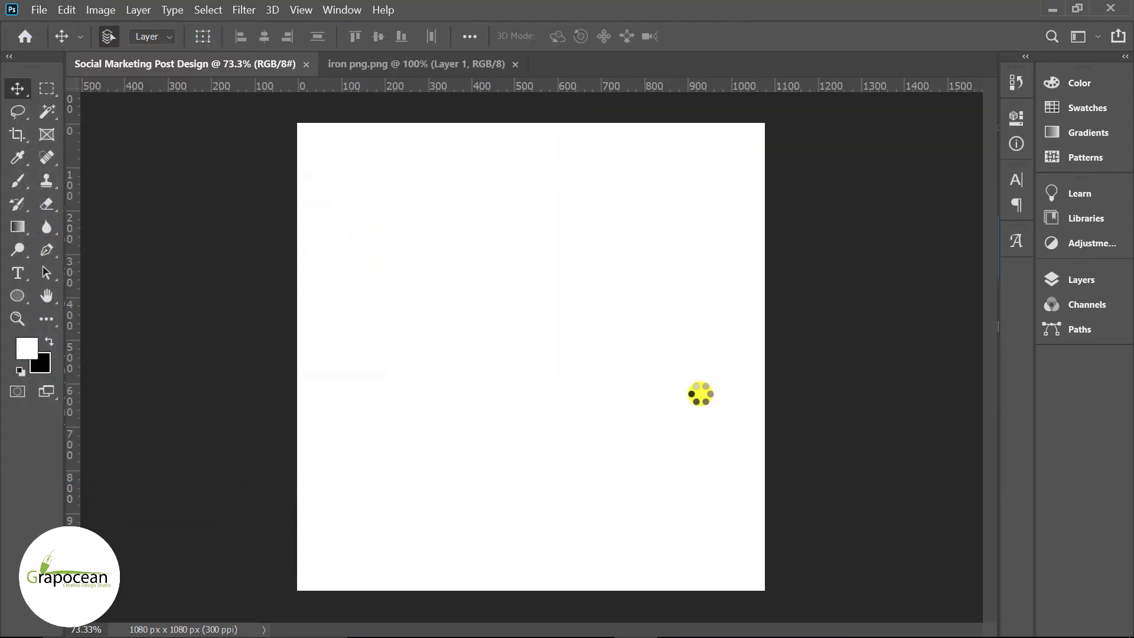
Step: Move the iron layer into the post, scale it to 71.08% and centre it
{"action": "left_click", "coordinate": [1088, 282]}
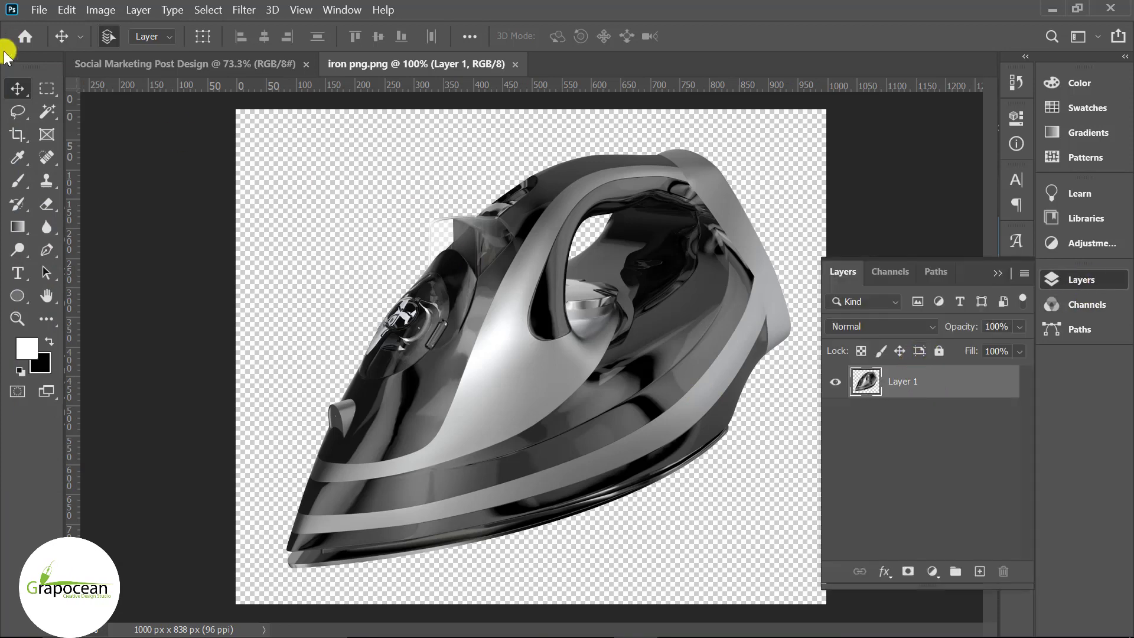
{"action": "mouse_move", "coordinate": [534, 317]}
{"action": "left_mouse_down"}
{"action": "mouse_move", "coordinate": [232, 63]}
{"action": "mouse_move", "coordinate": [543, 339]}
{"action": "left_mouse_up"}
{"action": "scroll", "coordinate": [539, 385], "scroll_direction": "down", "scroll_amount": 3}
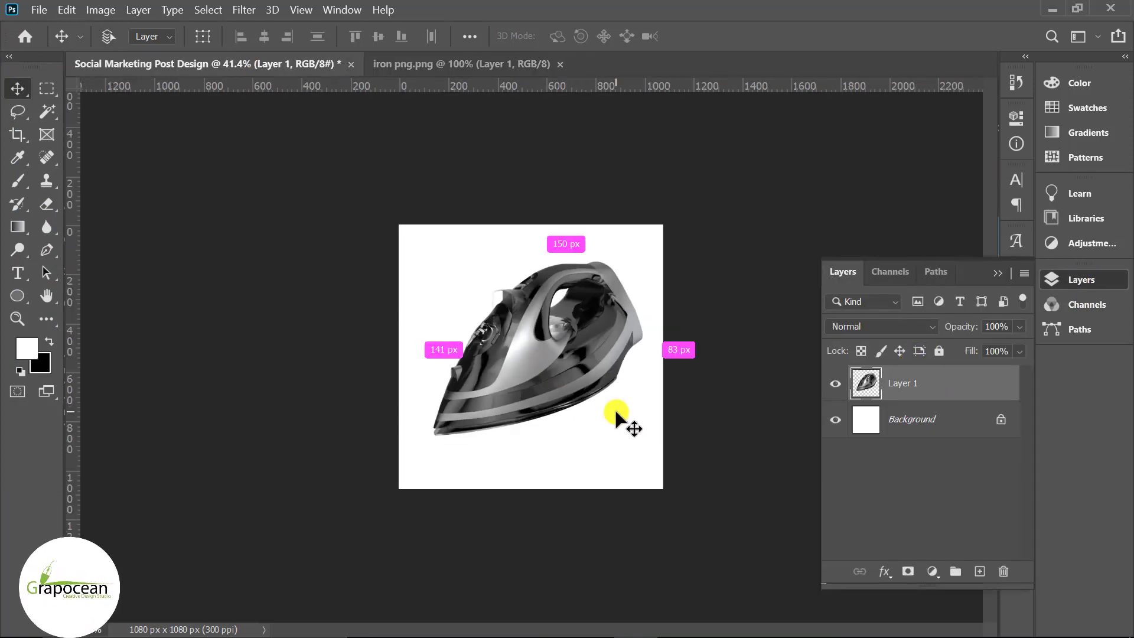
{"action": "key", "text": "ctrl+t"}
{"action": "left_click_drag", "start_coordinate": [648, 440], "coordinate": [612, 408]}
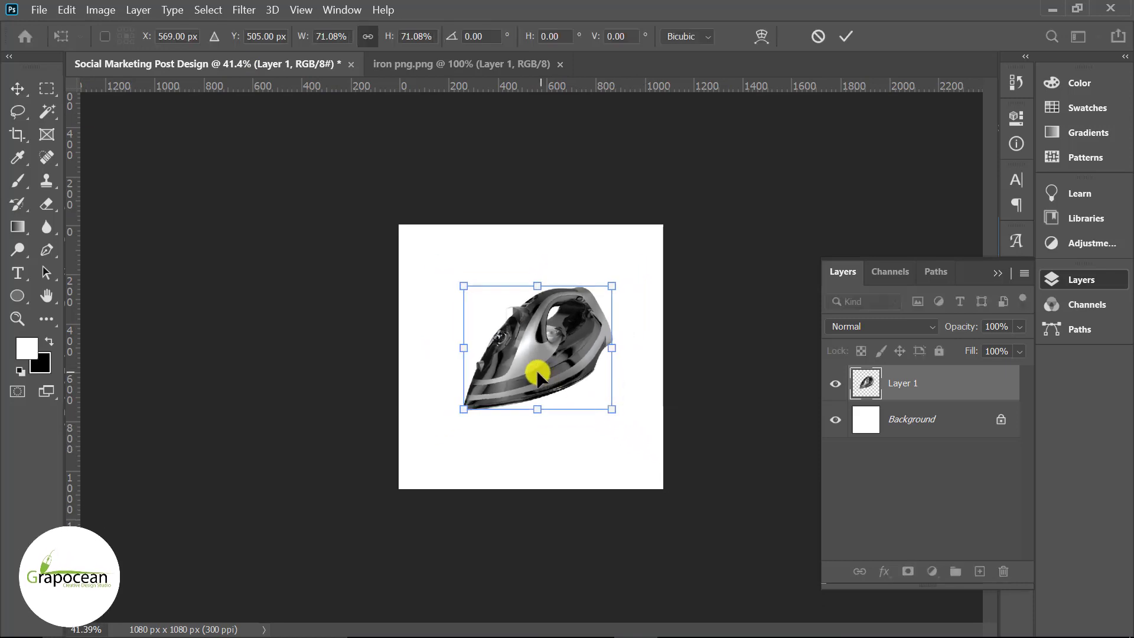
{"action": "left_click_drag", "start_coordinate": [537, 372], "coordinate": [531, 382]}
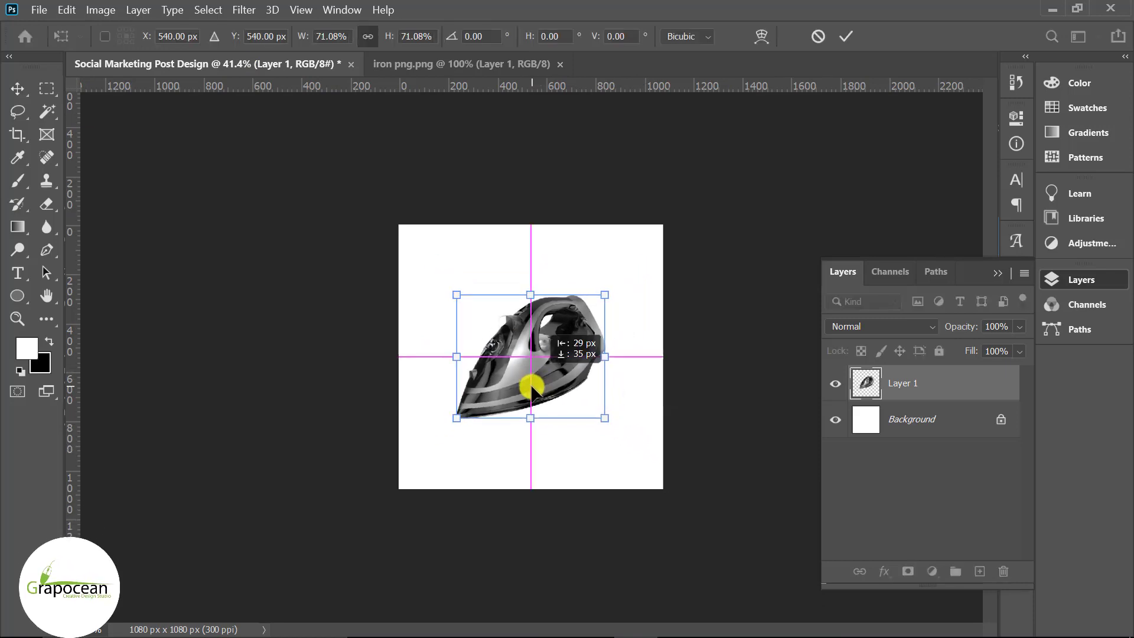
{"action": "left_click", "coordinate": [846, 36]}
{"action": "scroll", "coordinate": [554, 466], "scroll_direction": "up", "scroll_amount": 1}
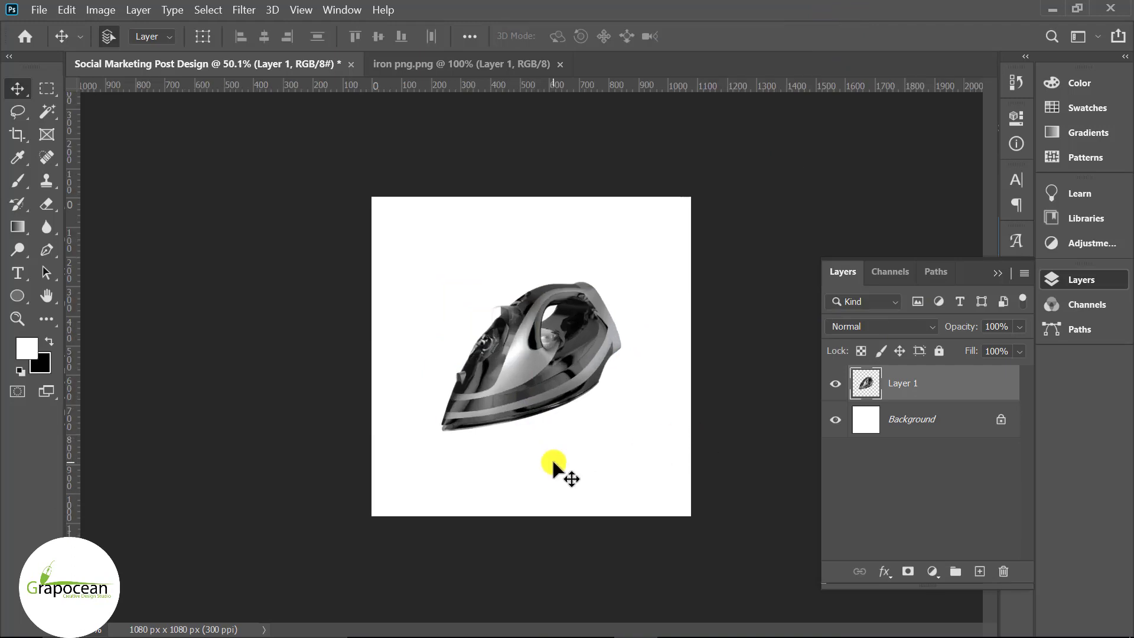
Step: Draw a canvas-sized rectangle and place it below the iron layer
{"action": "right_click", "coordinate": [17, 296]}
{"action": "left_click", "coordinate": [59, 292]}
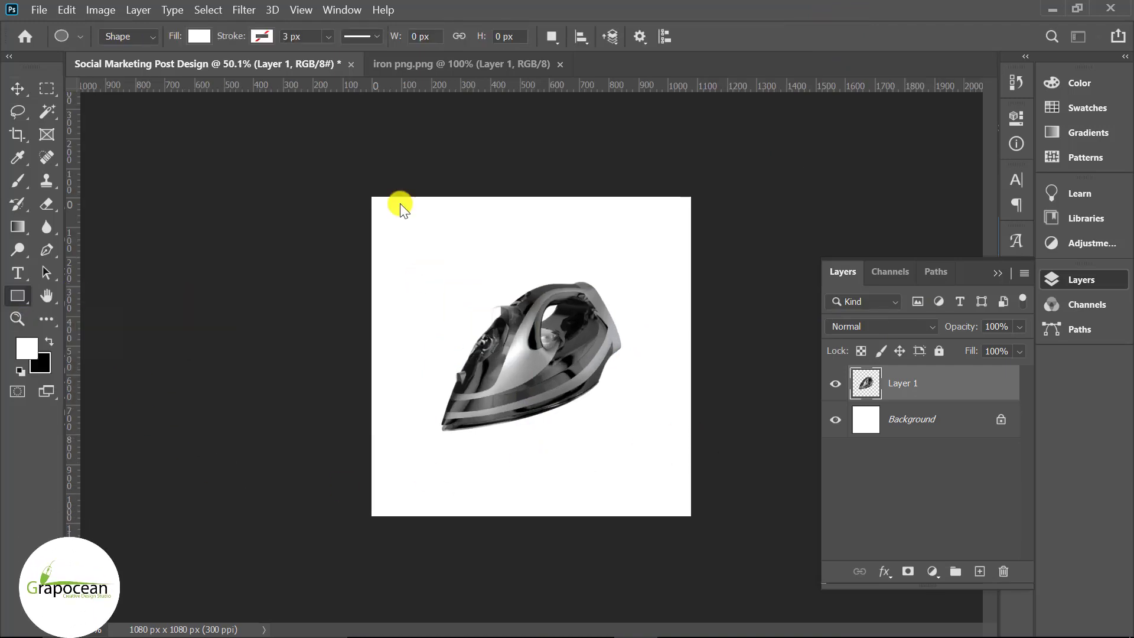
{"action": "left_click_drag", "start_coordinate": [365, 185], "coordinate": [703, 530]}
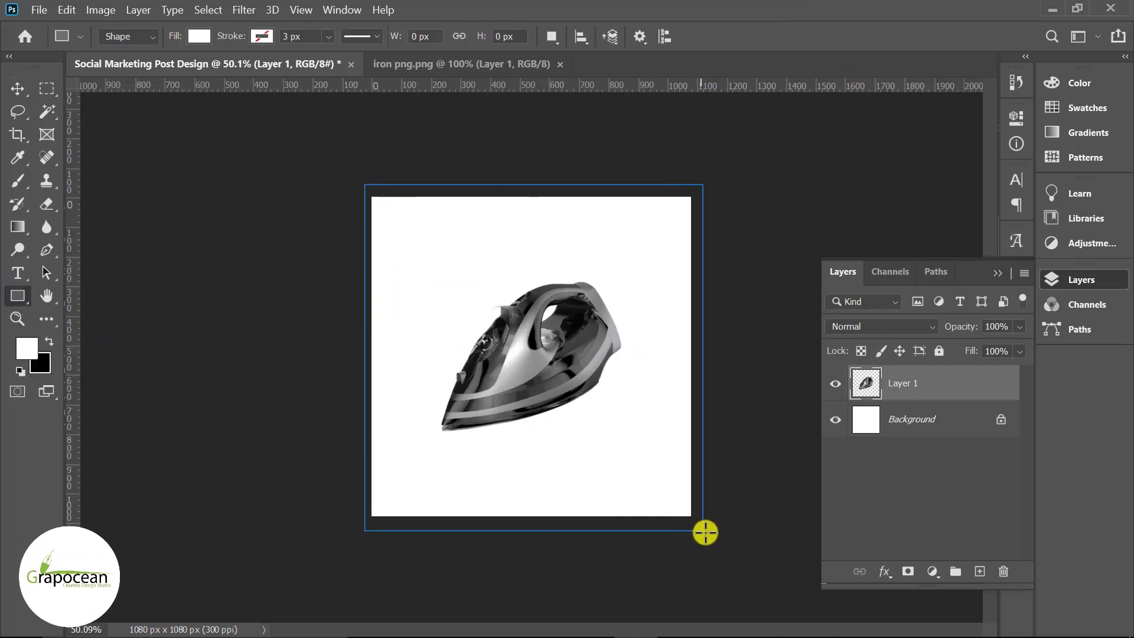
{"action": "left_click", "coordinate": [962, 112]}
{"action": "left_click_drag", "start_coordinate": [921, 386], "coordinate": [930, 438]}
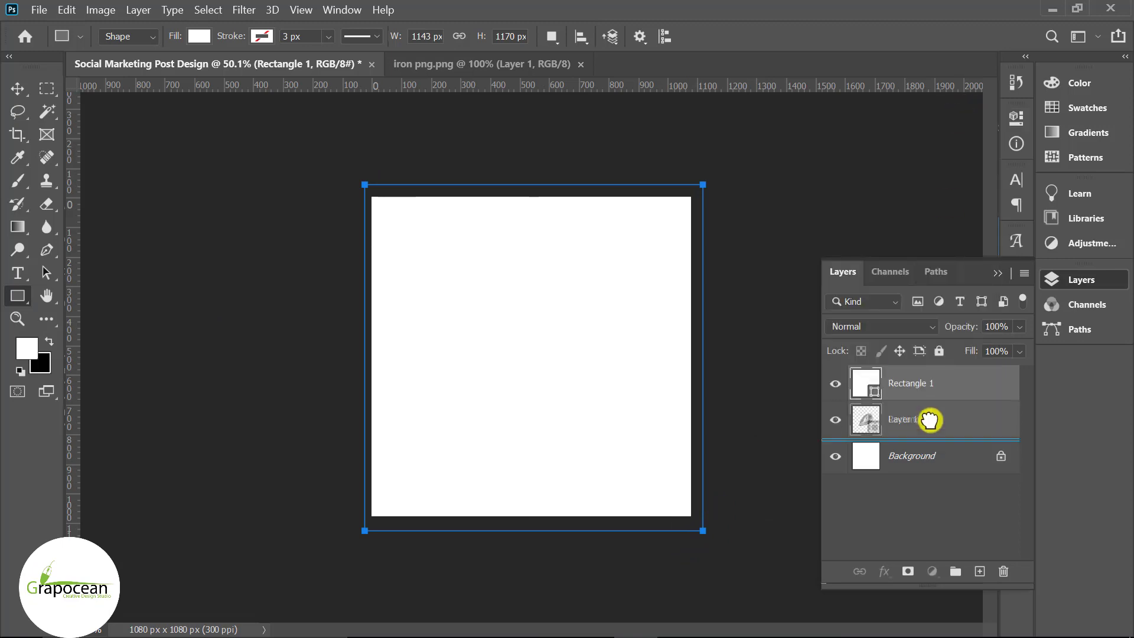
{"action": "key", "text": "v"}
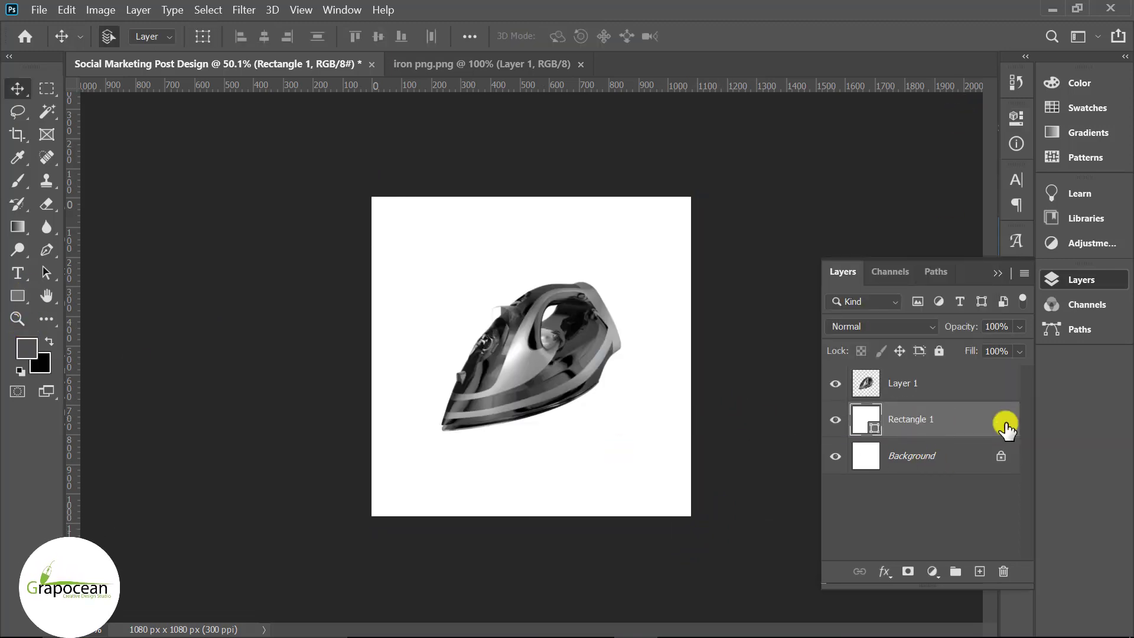
Step: Set the rectangle's fill colour to a dark grey
{"action": "double_click", "coordinate": [864, 421]}
{"action": "left_click", "coordinate": [30, 351]}
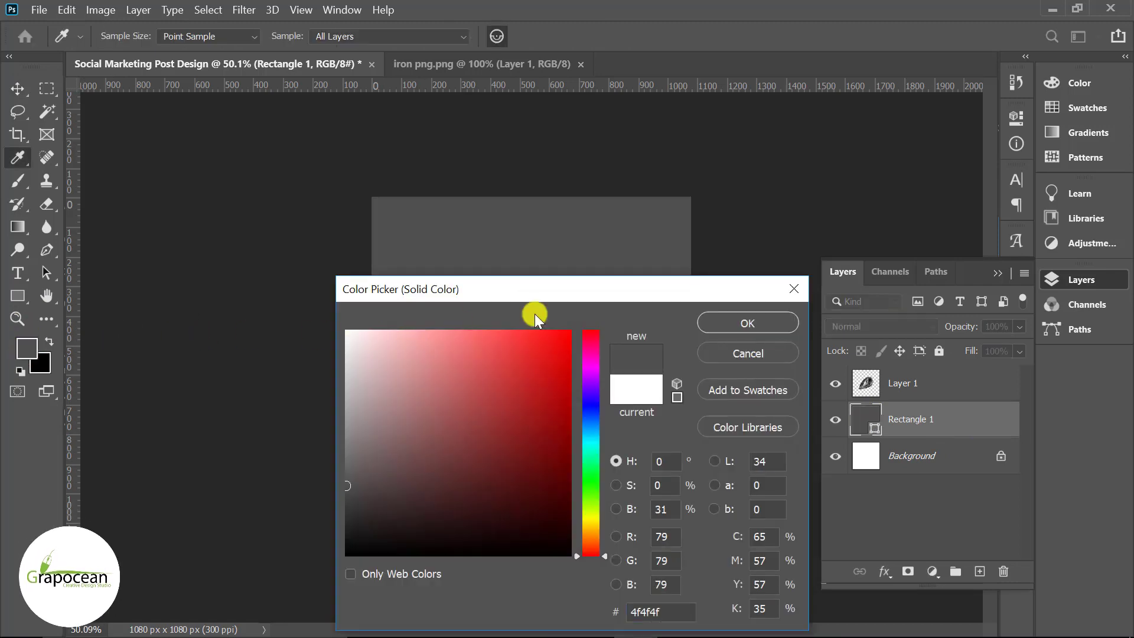
{"action": "mouse_move", "coordinate": [537, 312]}
{"action": "left_mouse_down"}
{"action": "mouse_move", "coordinate": [930, 477]}
{"action": "mouse_move", "coordinate": [883, 338]}
{"action": "left_mouse_up"}
{"action": "left_click", "coordinate": [524, 406]}
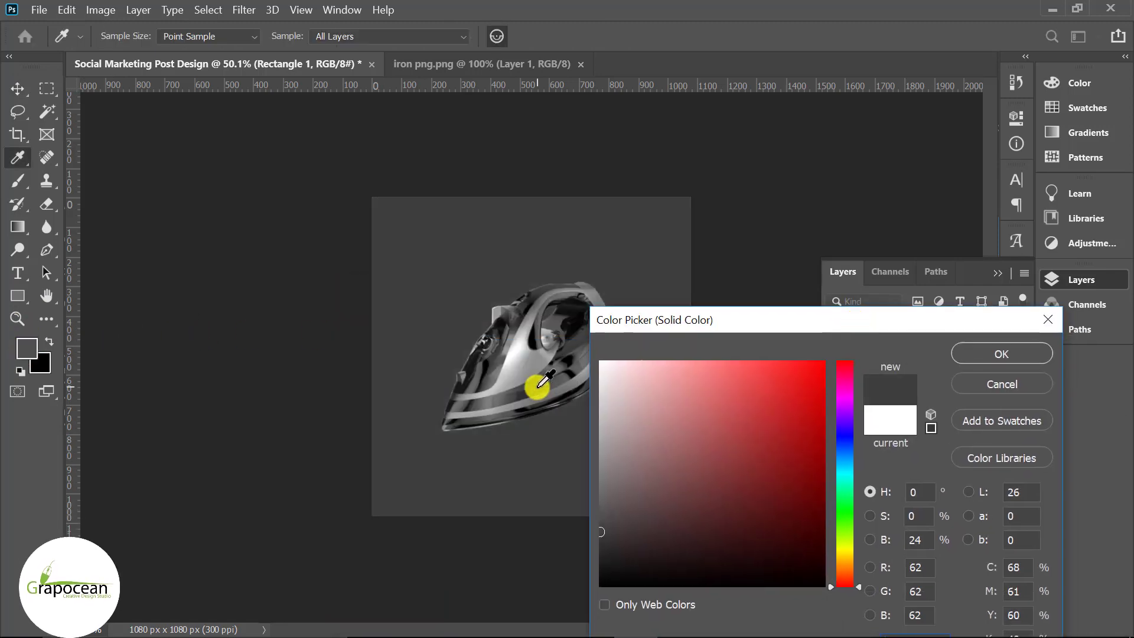
{"action": "left_click", "coordinate": [511, 397]}
{"action": "left_click", "coordinate": [485, 362]}
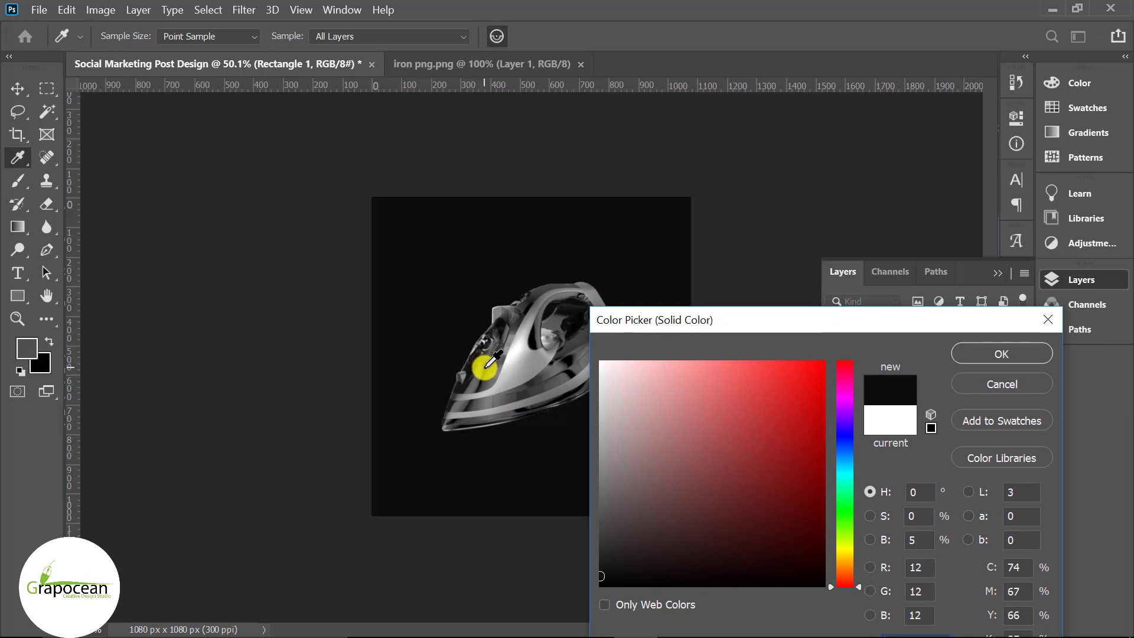
{"action": "left_click_drag", "start_coordinate": [797, 323], "coordinate": [841, 258]}
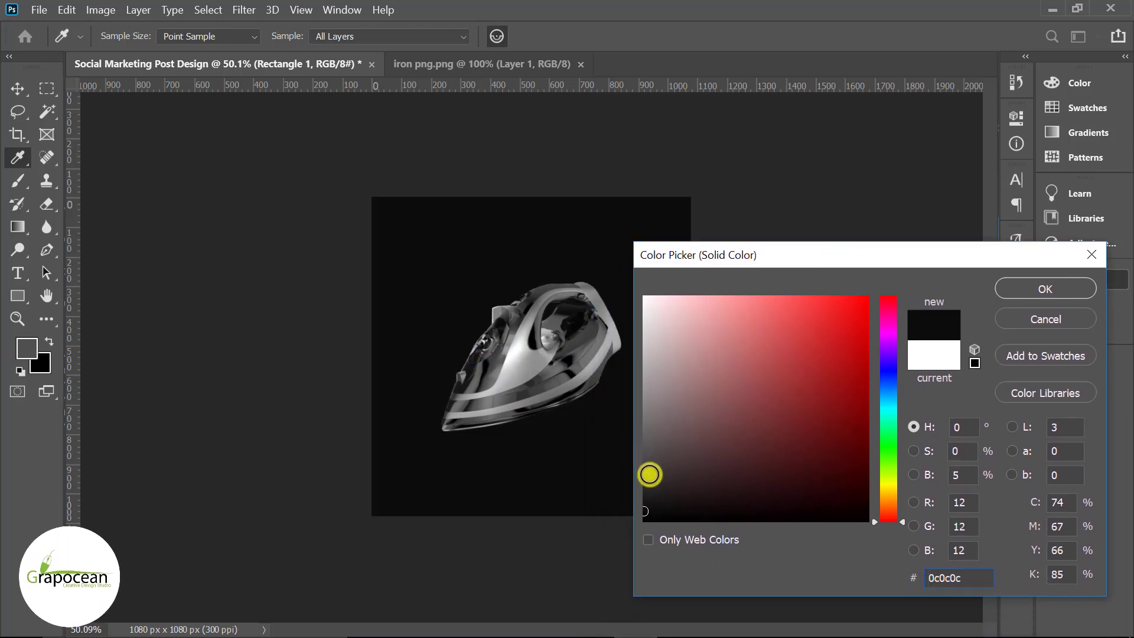
{"action": "left_click_drag", "start_coordinate": [661, 470], "coordinate": [593, 473]}
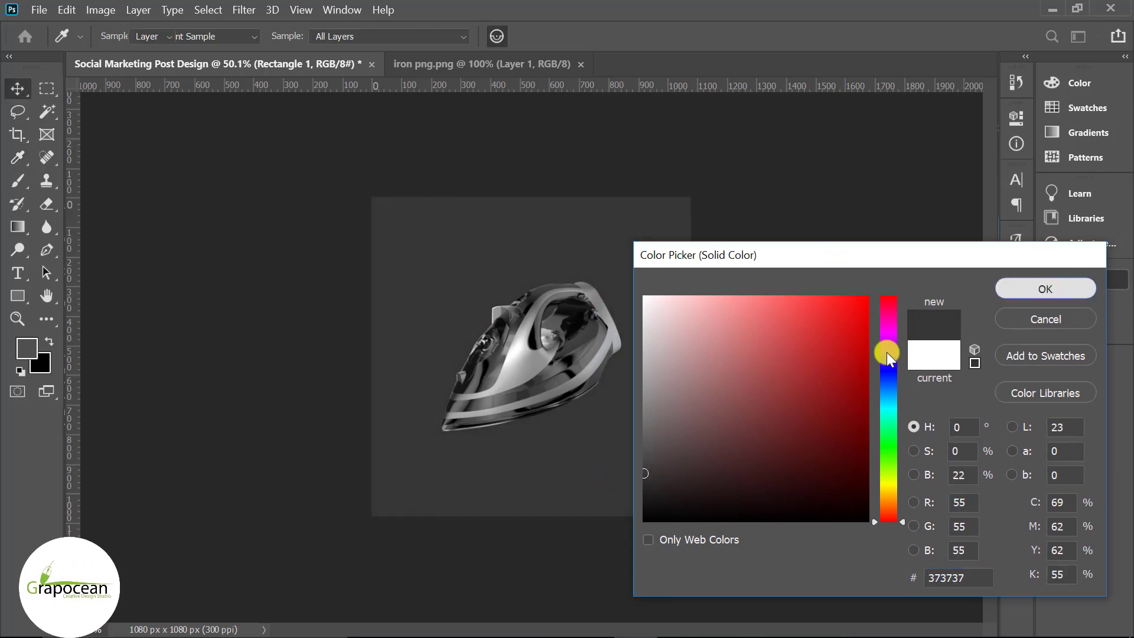
{"action": "key", "text": "Return"}
{"action": "left_click", "coordinate": [941, 576]}
Step: Add a white Solid Color fill layer
{"action": "left_click", "coordinate": [987, 256]}
{"action": "left_click", "coordinate": [598, 277]}
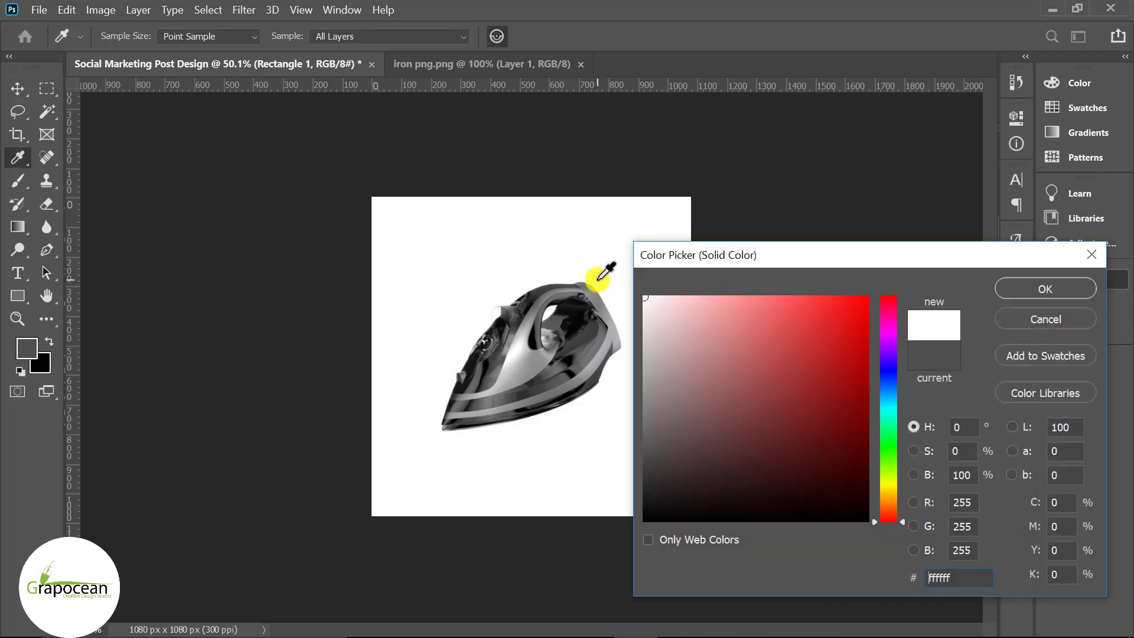
{"action": "left_click", "coordinate": [1043, 288]}
Step: Invert the white fill's mask and paint a soft white glow behind the iron
{"action": "key", "text": "v"}
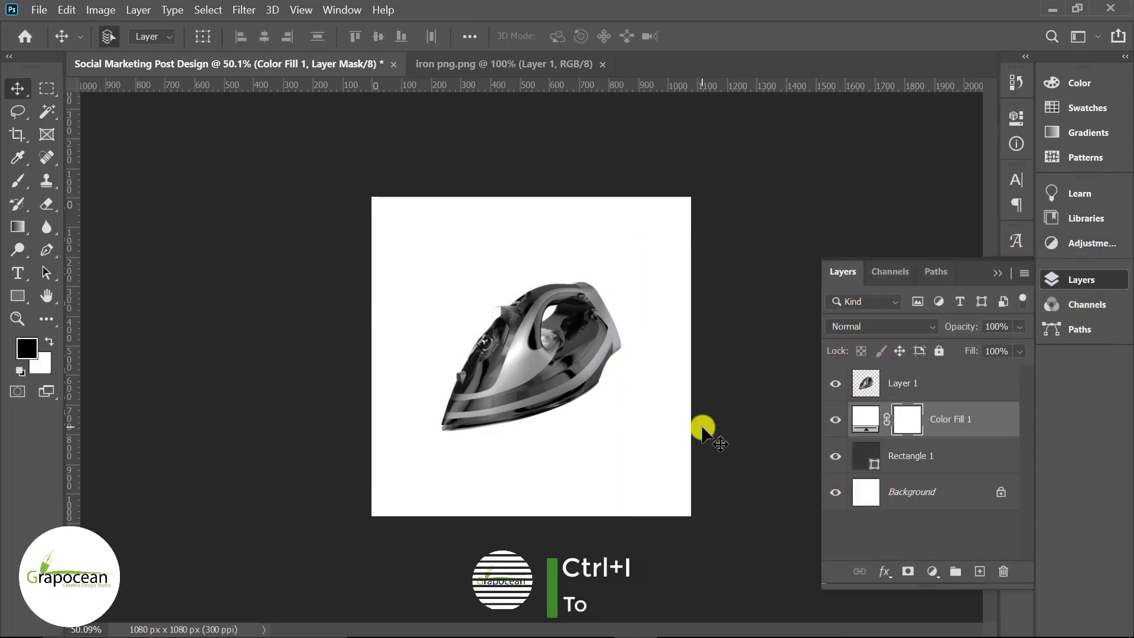
{"action": "key", "text": "ctrl+i"}
{"action": "right_click", "coordinate": [30, 175]}
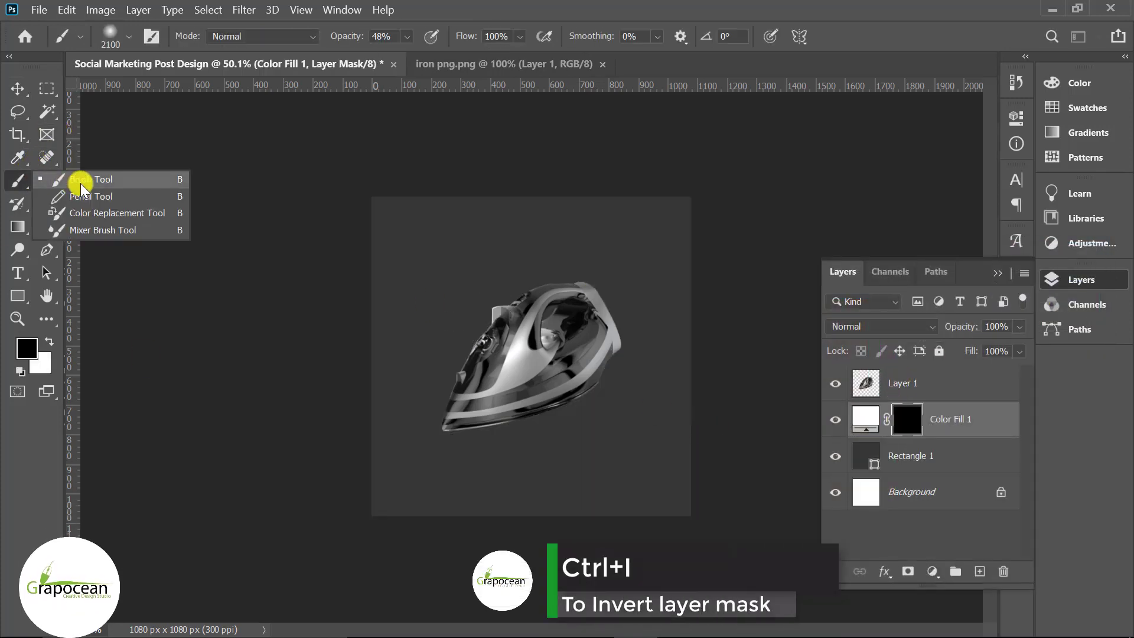
{"action": "left_click", "coordinate": [88, 177]}
{"action": "right_click", "coordinate": [535, 372], "text": "alt"}
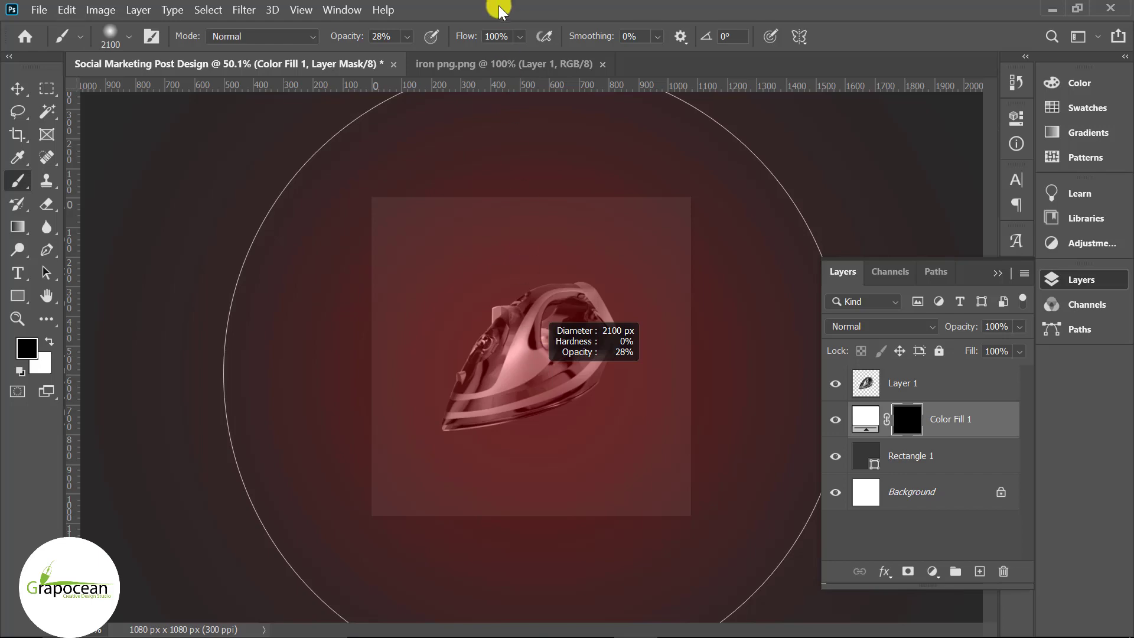
{"action": "key", "text": "bracketleft"}
{"action": "key", "text": "bracketleft"}
{"action": "key", "text": "bracketleft"}
{"action": "key", "text": "bracketleft"}
{"action": "key", "text": "bracketleft"}
{"action": "key", "text": "bracketleft"}
{"action": "key", "text": "bracketleft"}
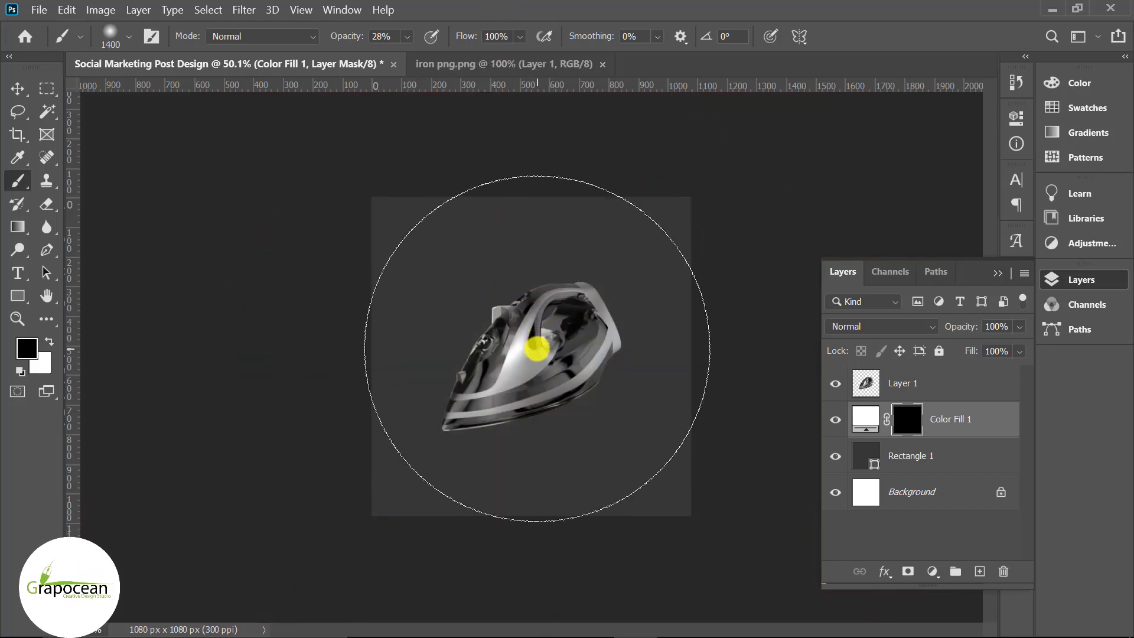
{"action": "key", "text": "bracketleft"}
{"action": "key", "text": "x"}
{"action": "scroll", "coordinate": [535, 348], "scroll_direction": "up", "scroll_amount": 1, "text": "alt"}
{"action": "key", "text": "1"}
{"action": "left_click", "coordinate": [532, 345]}
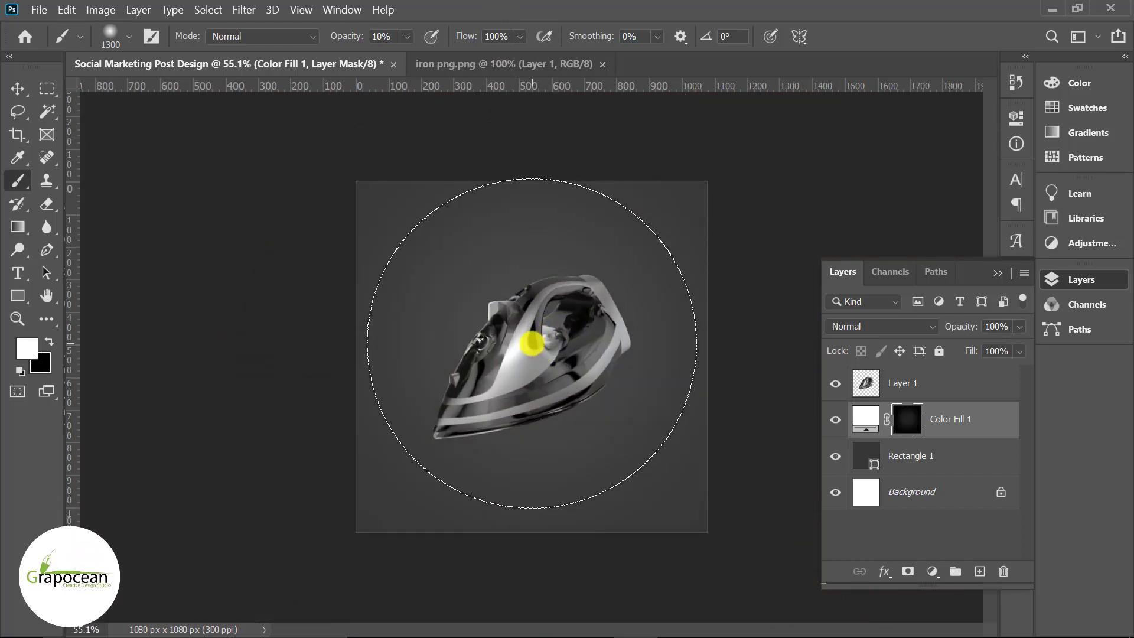
Step: Deselect the circular selection and return to the Move tool
{"action": "key", "text": "ctrl+d"}
{"action": "key", "text": "ctrl+minus"}
{"action": "key", "text": "ctrl+plus"}
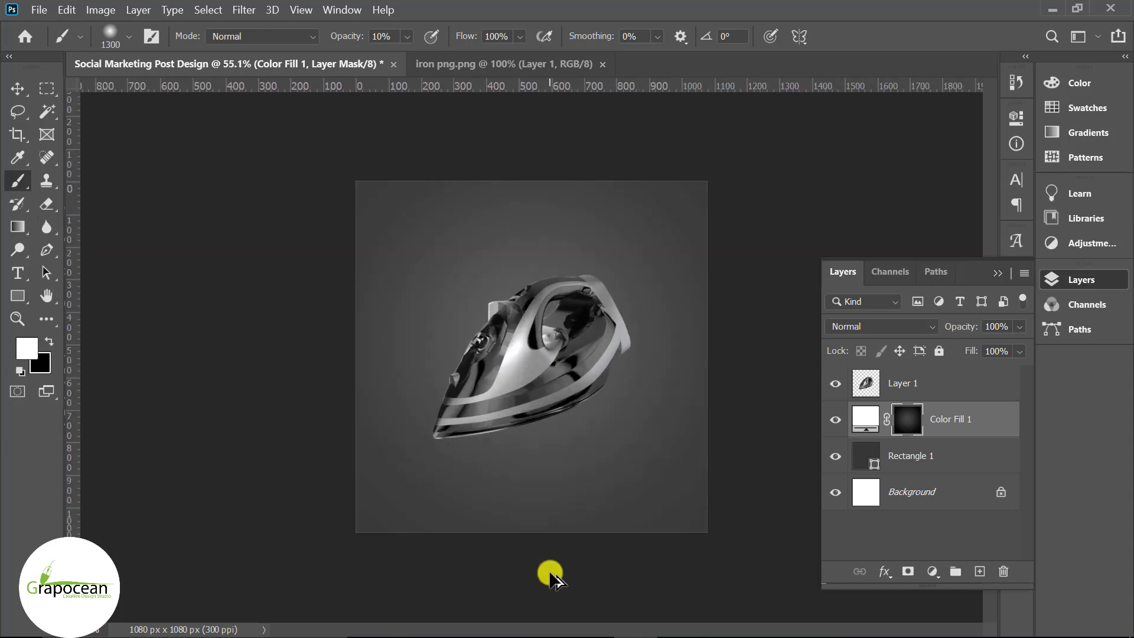
{"action": "scroll", "coordinate": [445, 374], "scroll_direction": "down", "scroll_amount": 2, "text": "alt"}
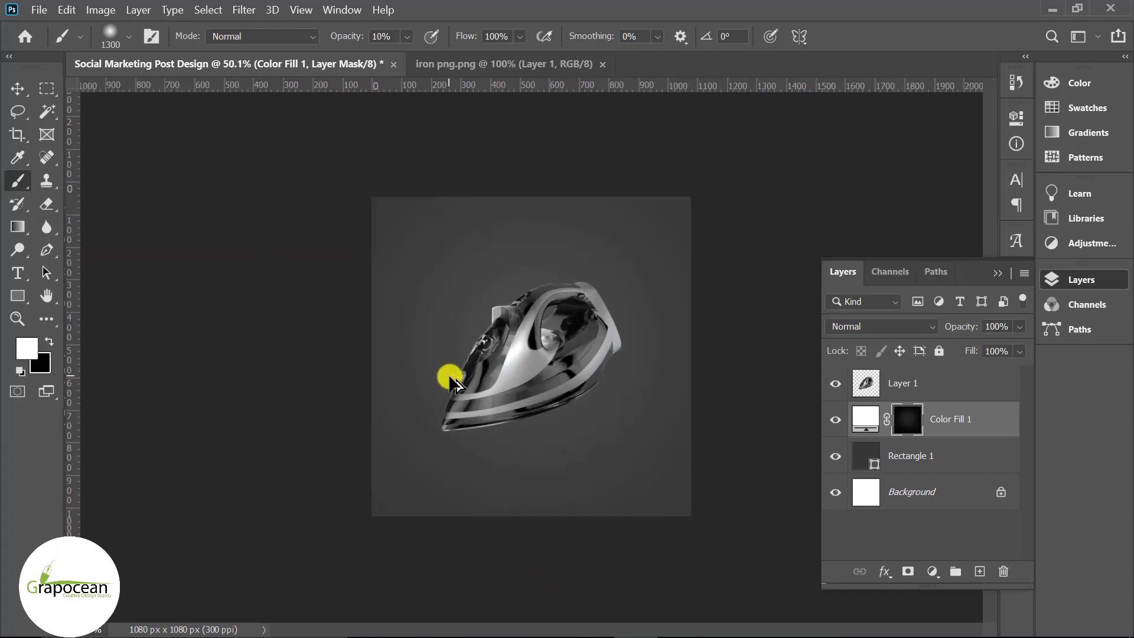
{"action": "left_click", "coordinate": [15, 87]}
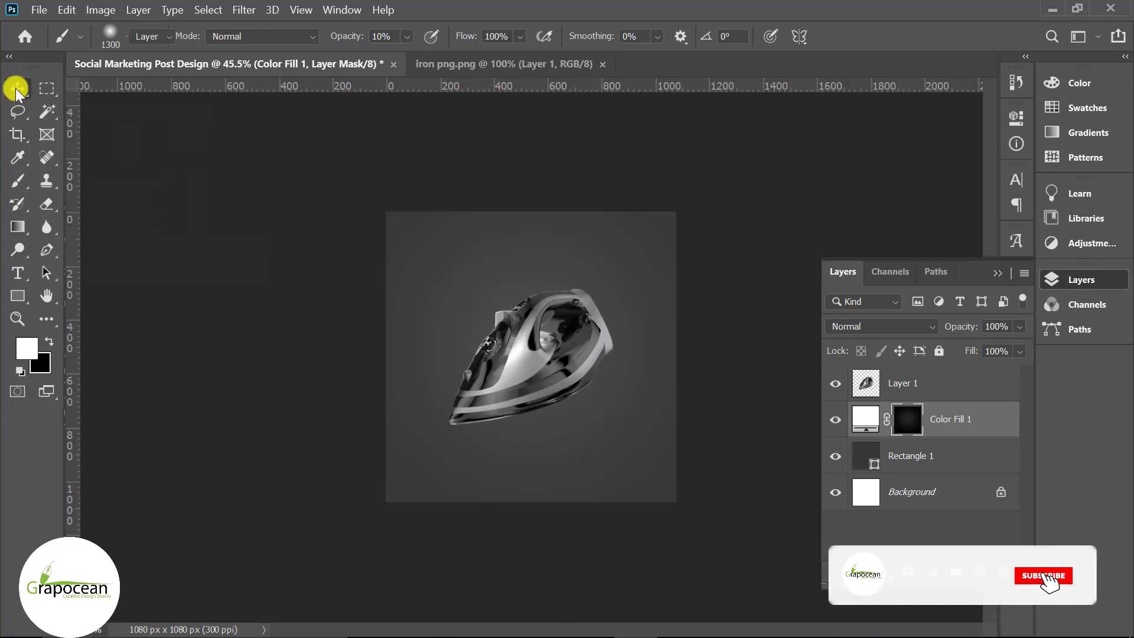
{"action": "scroll", "coordinate": [640, 476], "scroll_direction": "up", "scroll_amount": 5, "text": "alt"}
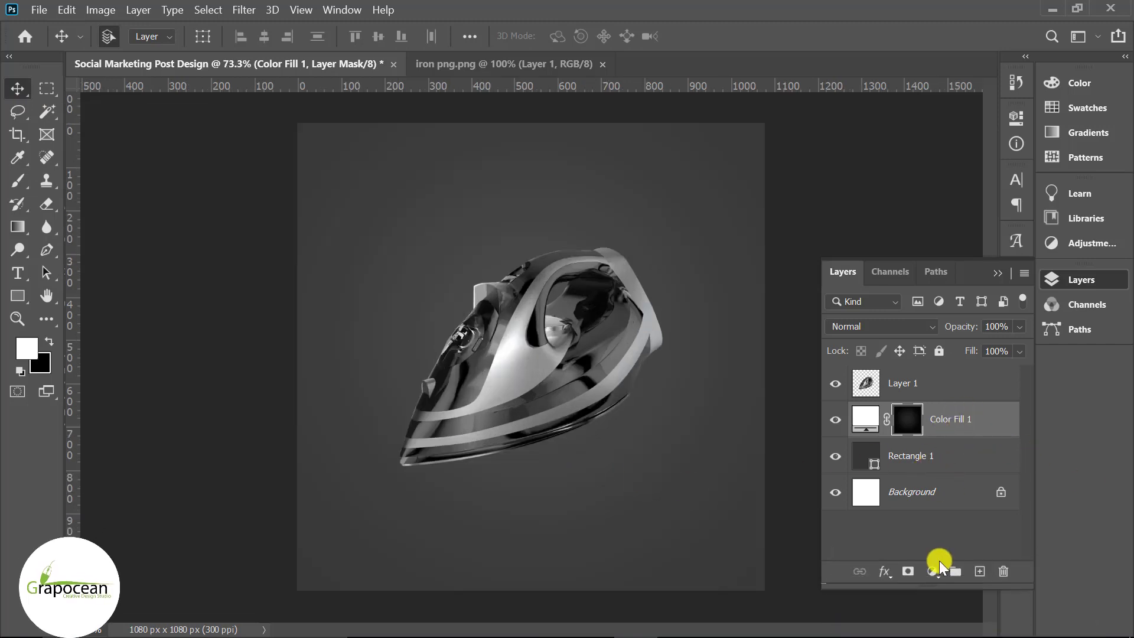
Step: Add a #585858 grey Color Fill 2 layer sampled from the canvas and convert it to a smart object
{"action": "left_click", "coordinate": [935, 568]}
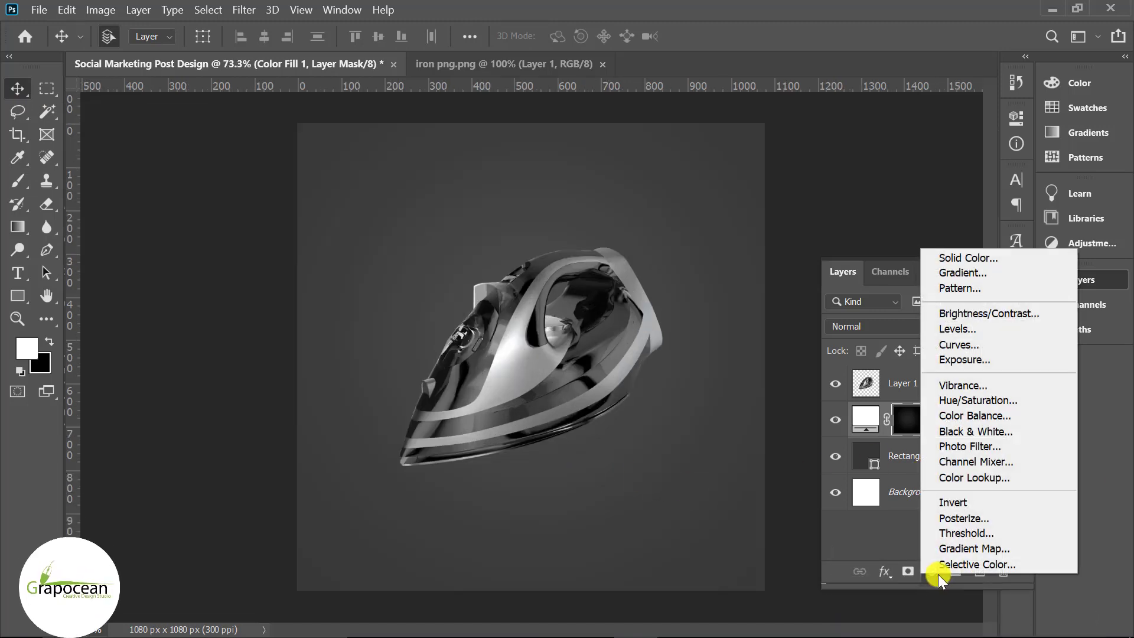
{"action": "left_click", "coordinate": [977, 261]}
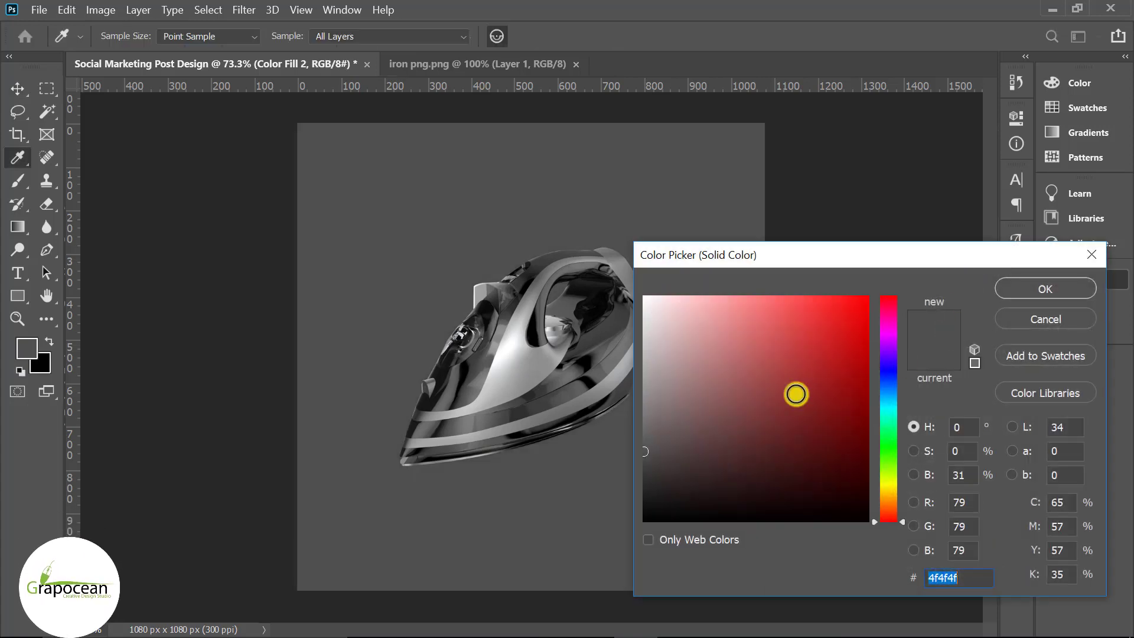
{"action": "mouse_move", "coordinate": [577, 435]}
{"action": "left_mouse_down"}
{"action": "mouse_move", "coordinate": [502, 464]}
{"action": "mouse_move", "coordinate": [585, 430]}
{"action": "left_mouse_up"}
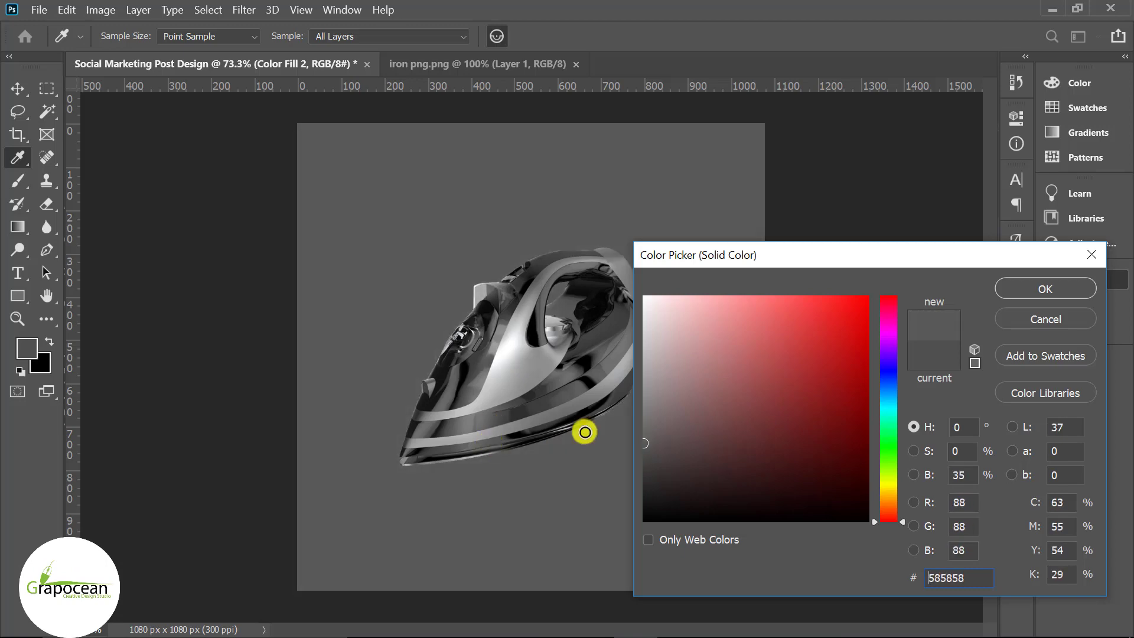
{"action": "left_click", "coordinate": [1042, 286]}
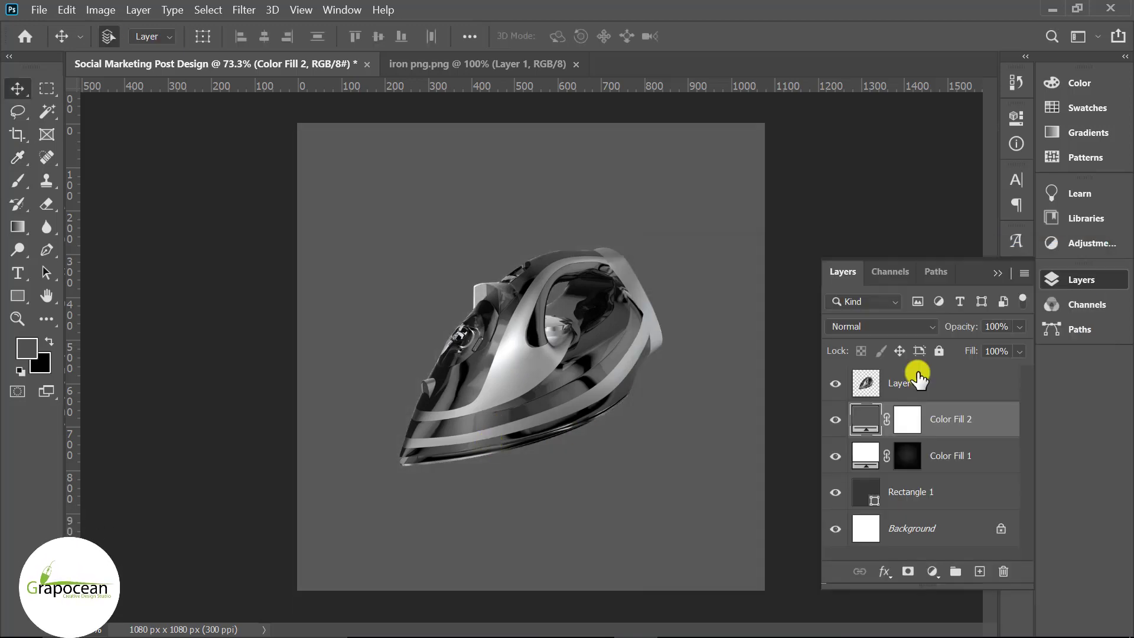
{"action": "right_click", "coordinate": [948, 420]}
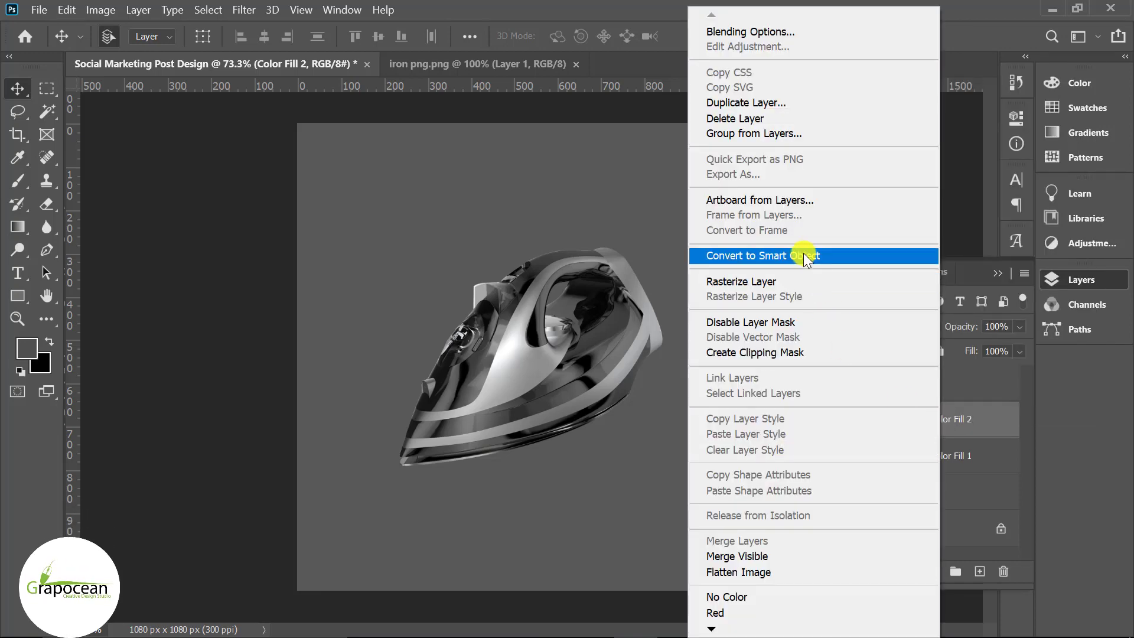
{"action": "left_click", "coordinate": [804, 255]}
{"action": "right_click", "coordinate": [962, 416]}
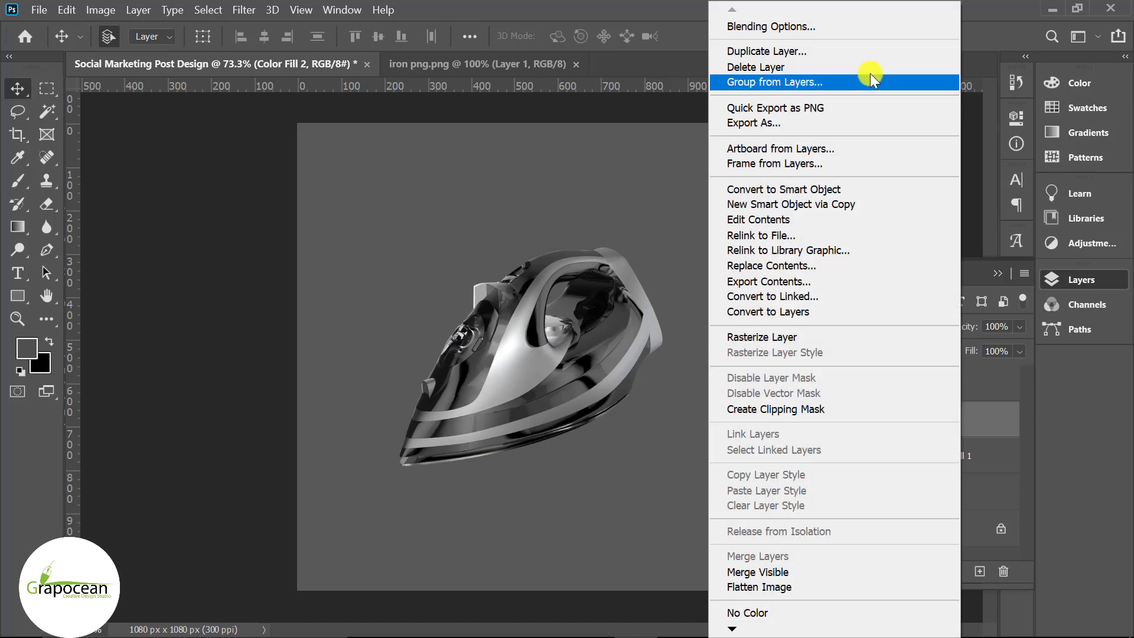
Step: Give Color Fill 2 a Pattern Overlay using the tech_patterns circular-ring pattern
{"action": "left_click", "coordinate": [824, 26]}
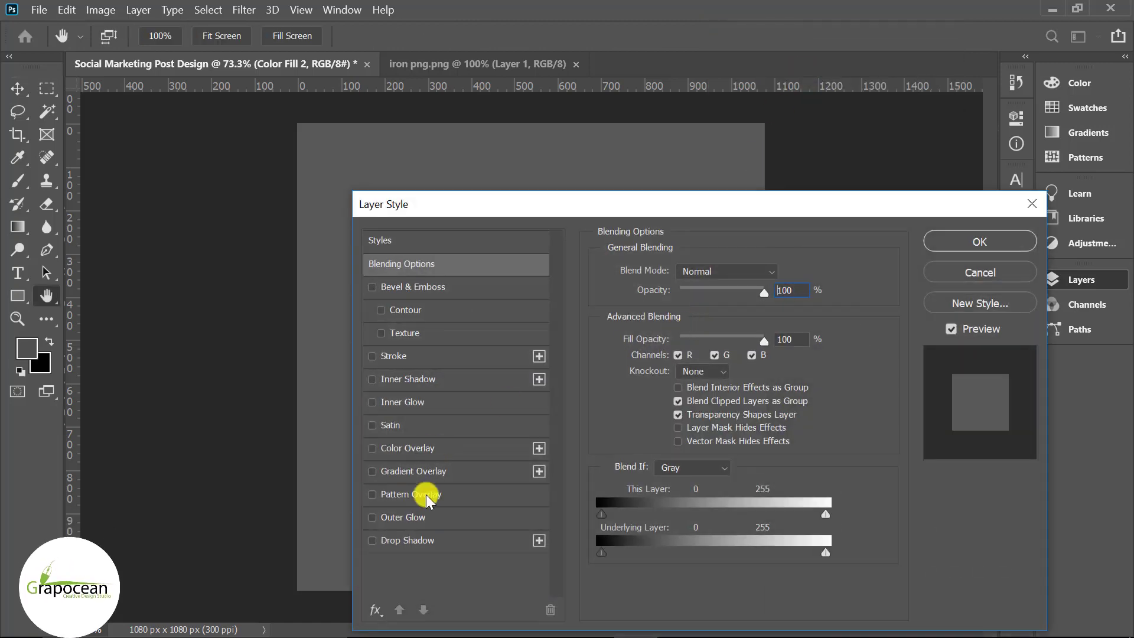
{"action": "left_click", "coordinate": [413, 494]}
{"action": "left_click_drag", "start_coordinate": [692, 211], "coordinate": [997, 179]}
{"action": "left_click", "coordinate": [1027, 299]}
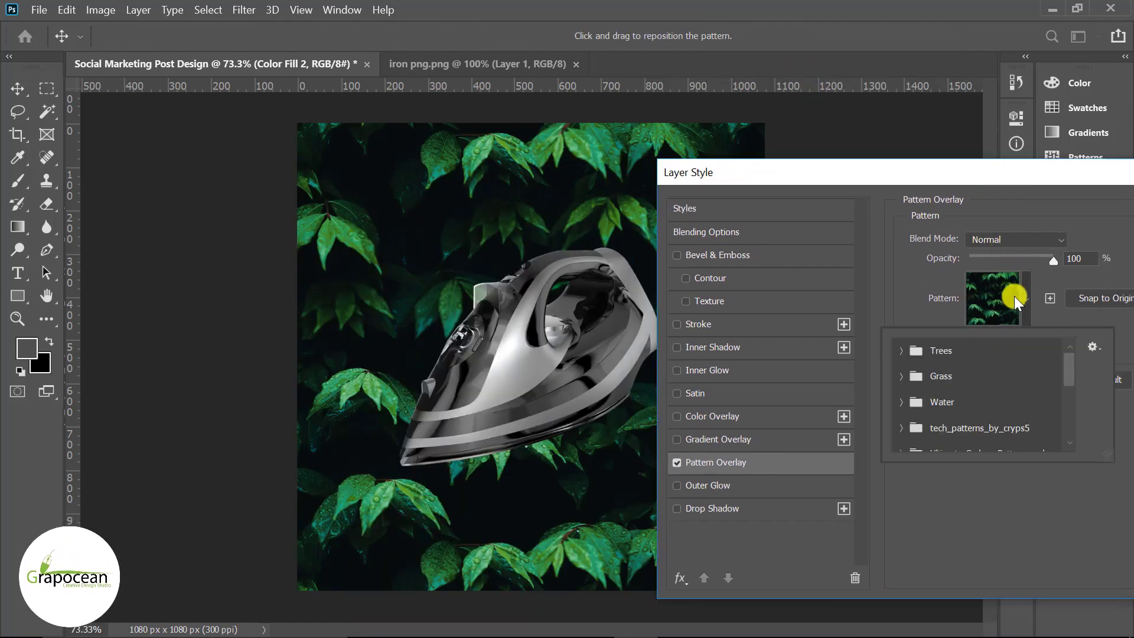
{"action": "scroll", "coordinate": [913, 434], "scroll_direction": "down", "scroll_amount": 1}
{"action": "scroll", "coordinate": [903, 413], "scroll_direction": "down", "scroll_amount": 1}
{"action": "left_click", "coordinate": [901, 387]}
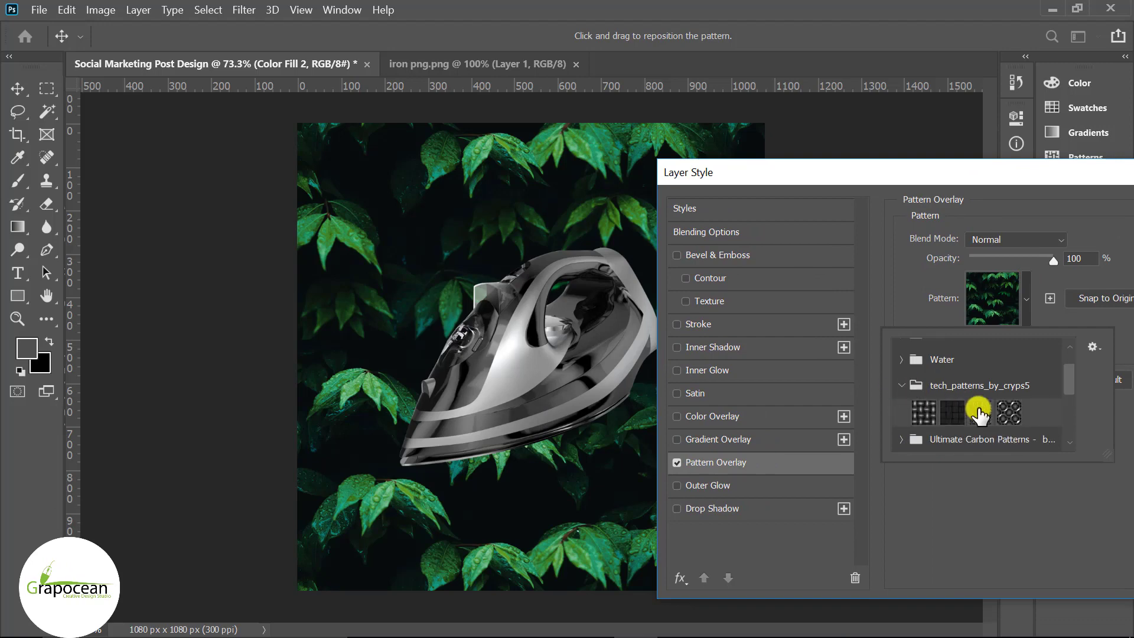
{"action": "left_click", "coordinate": [985, 413]}
{"action": "left_click", "coordinate": [1008, 413]}
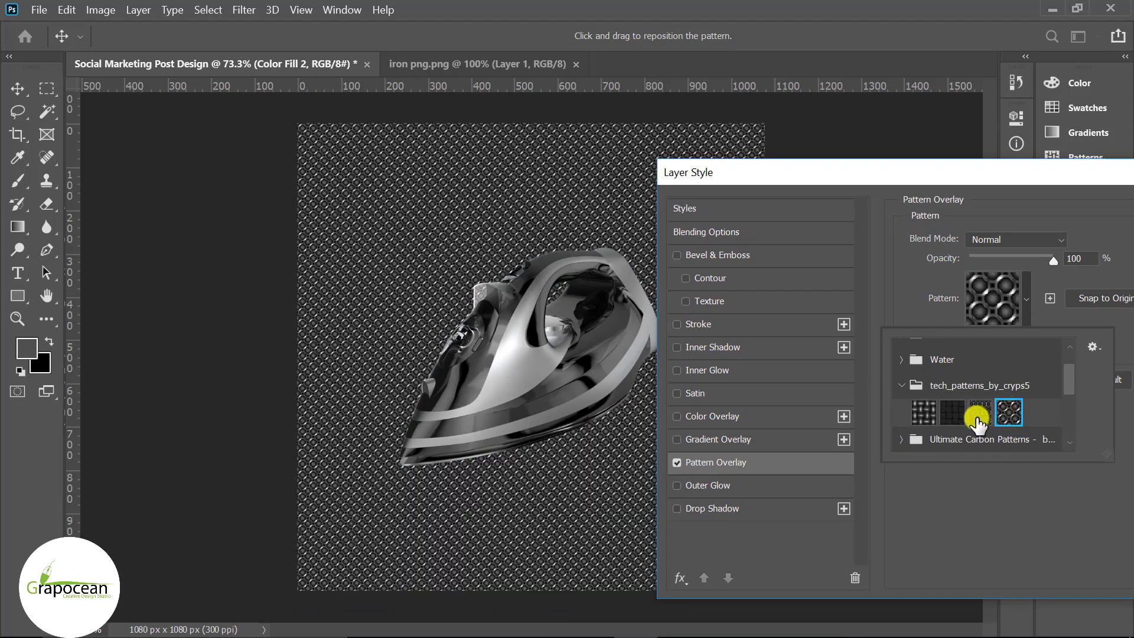
{"action": "left_click_drag", "start_coordinate": [935, 188], "coordinate": [731, 285]}
{"action": "left_click", "coordinate": [1007, 314]}
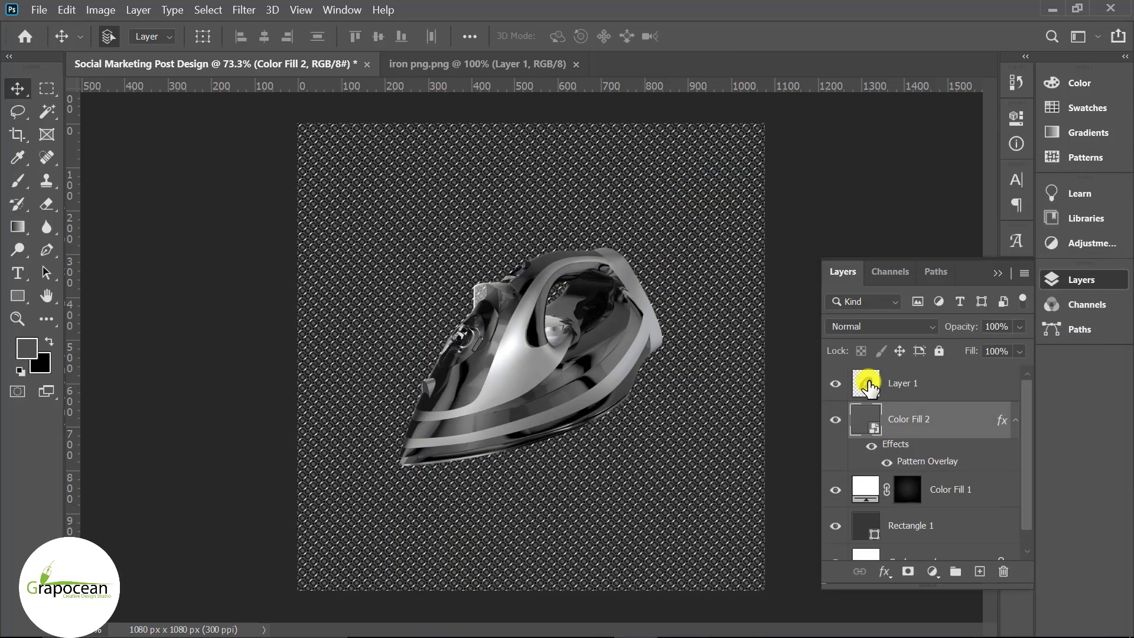
Step: Fade the layer's opacity and reduce the pattern scale to about 50%
{"action": "mouse_move", "coordinate": [988, 348]}
{"action": "left_mouse_down"}
{"action": "mouse_move", "coordinate": [951, 350]}
{"action": "mouse_move", "coordinate": [993, 343]}
{"action": "left_mouse_up"}
{"action": "double_click", "coordinate": [937, 460]}
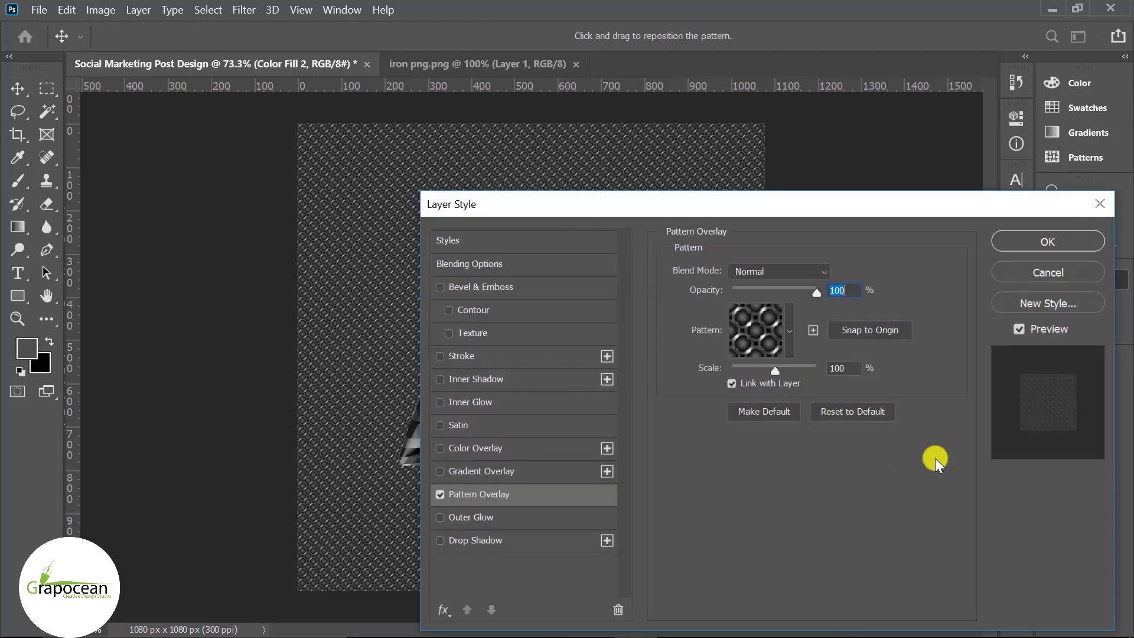
{"action": "left_click_drag", "start_coordinate": [778, 370], "coordinate": [752, 371]}
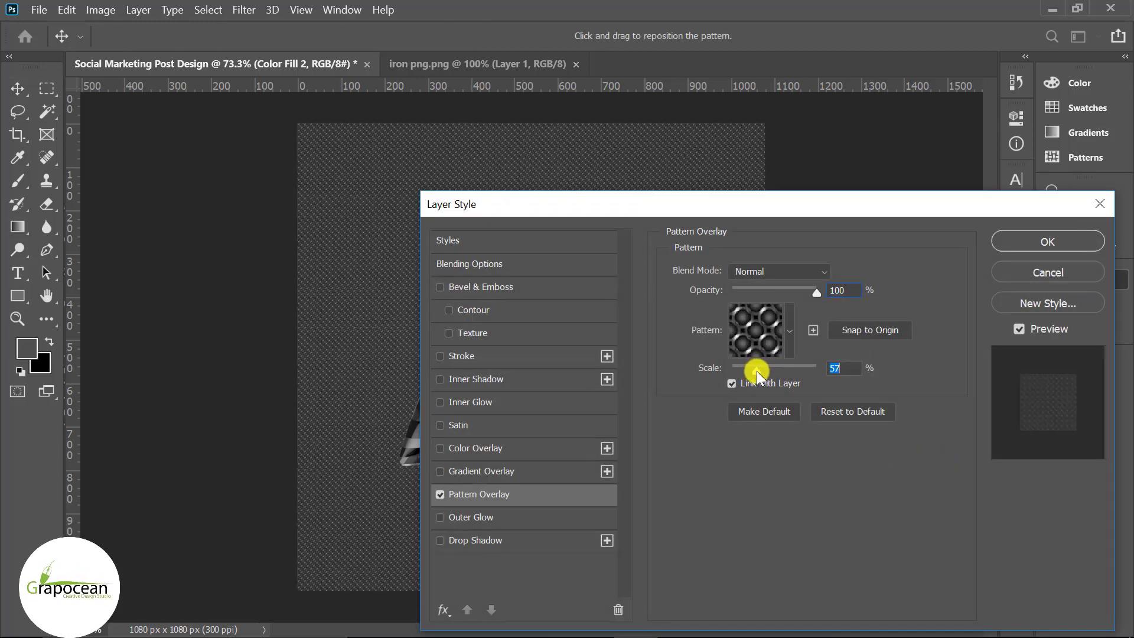
{"action": "left_click_drag", "start_coordinate": [752, 371], "coordinate": [755, 371]}
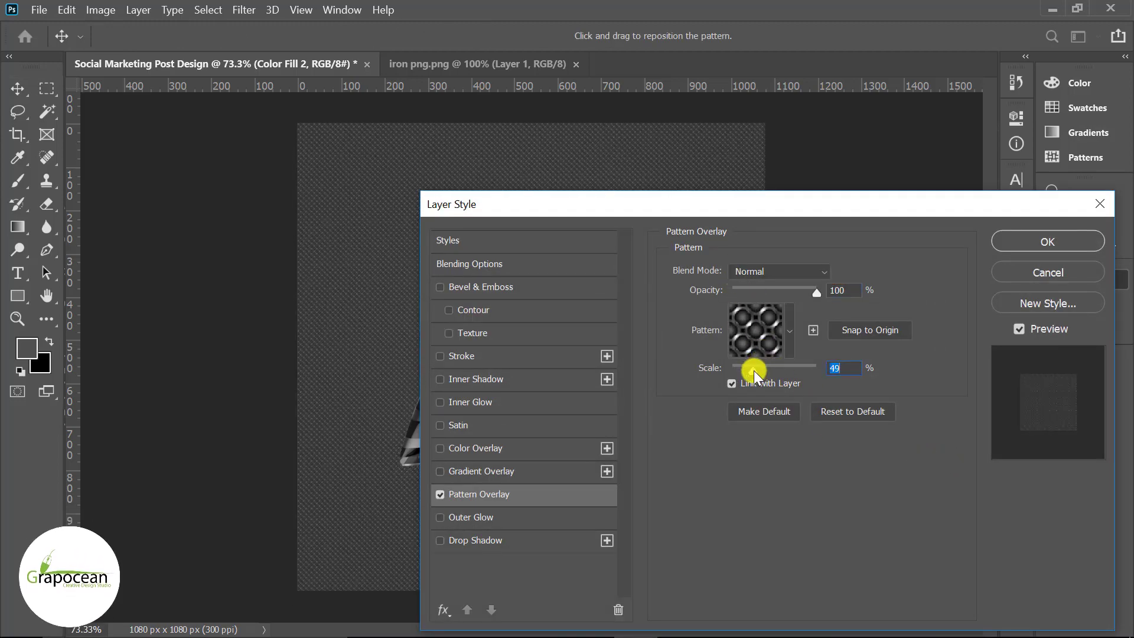
{"action": "left_click", "coordinate": [1009, 240]}
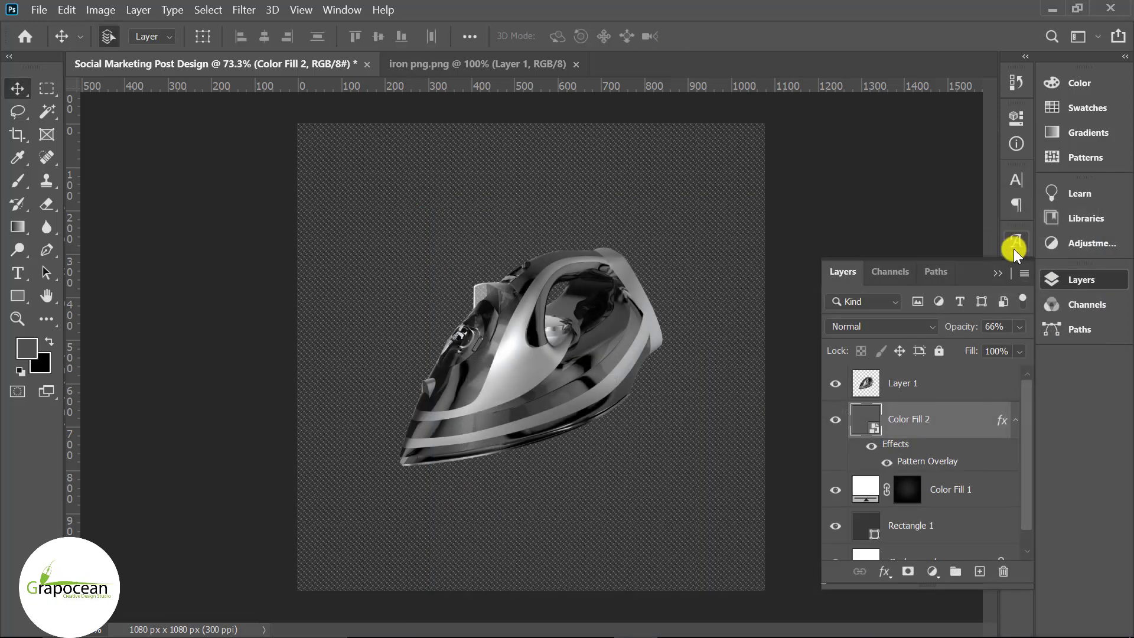
Step: Convert the patterned layer to a smart object set to Soft Light blending
{"action": "right_click", "coordinate": [915, 422]}
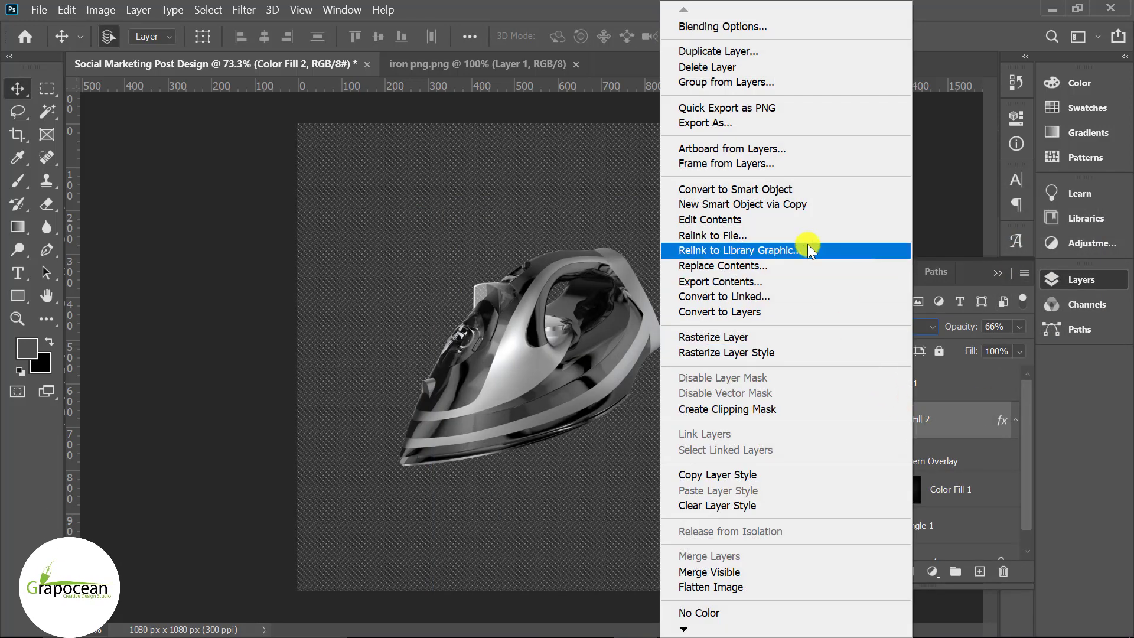
{"action": "left_click", "coordinate": [767, 190]}
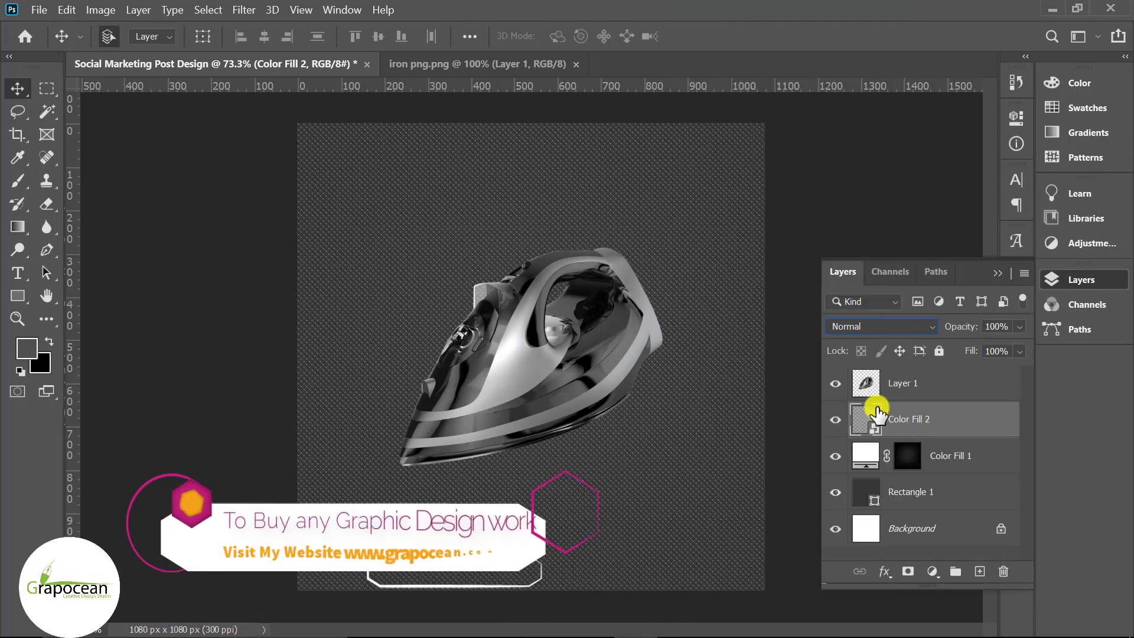
{"action": "left_click", "coordinate": [867, 328]}
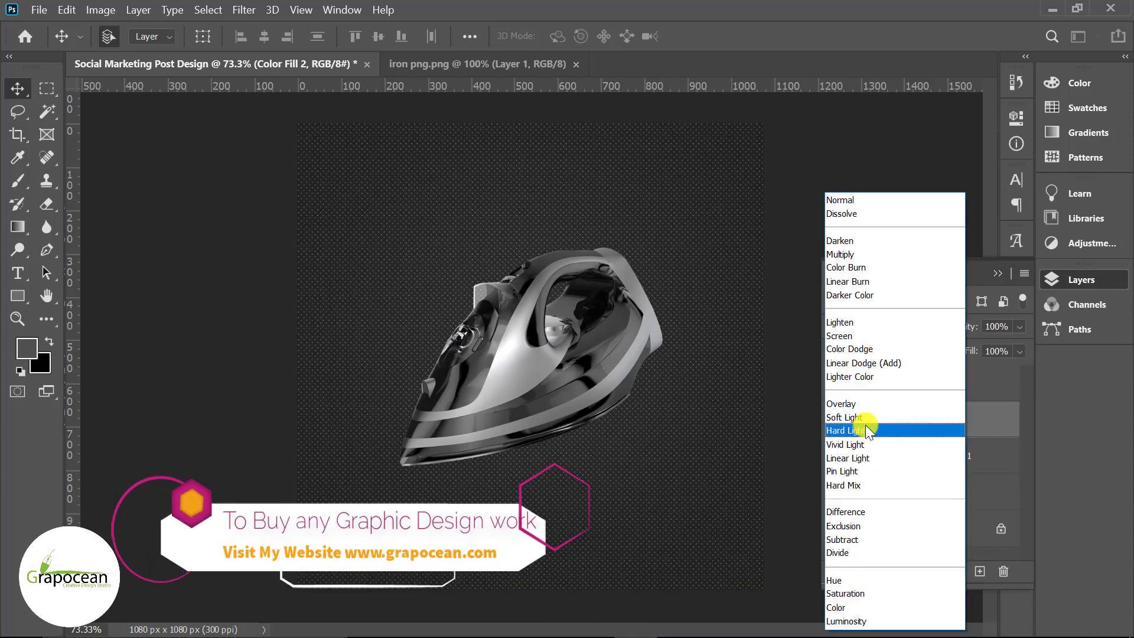
{"action": "left_click", "coordinate": [866, 416]}
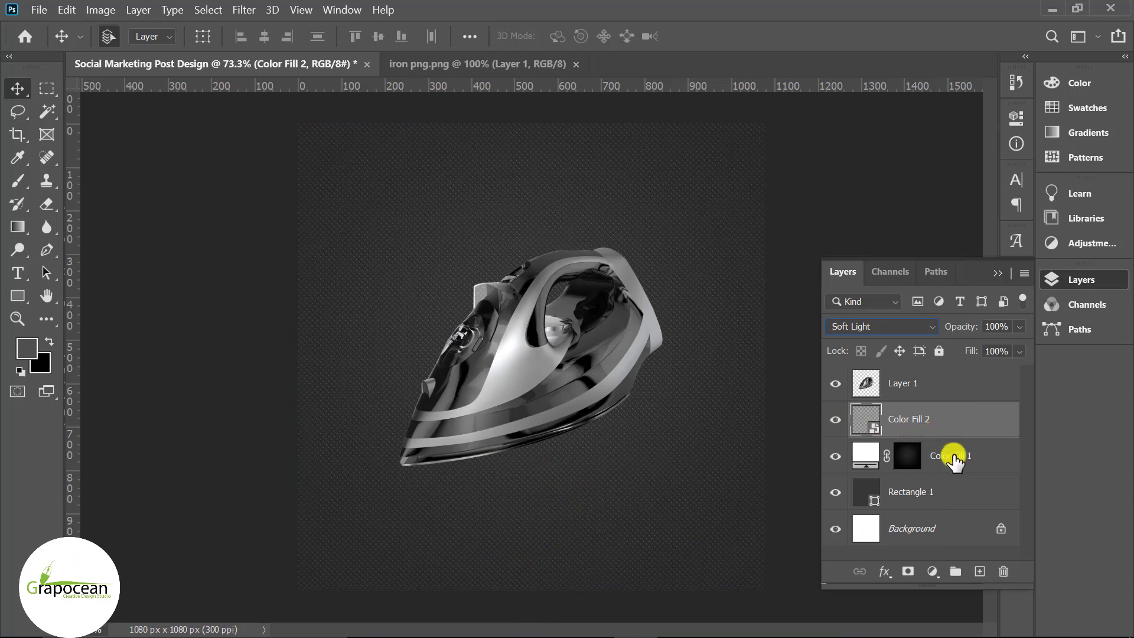
Step: Move Color Fill 1 above Color Fill 2 and brush more glow into its mask
{"action": "left_click_drag", "start_coordinate": [949, 455], "coordinate": [939, 417]}
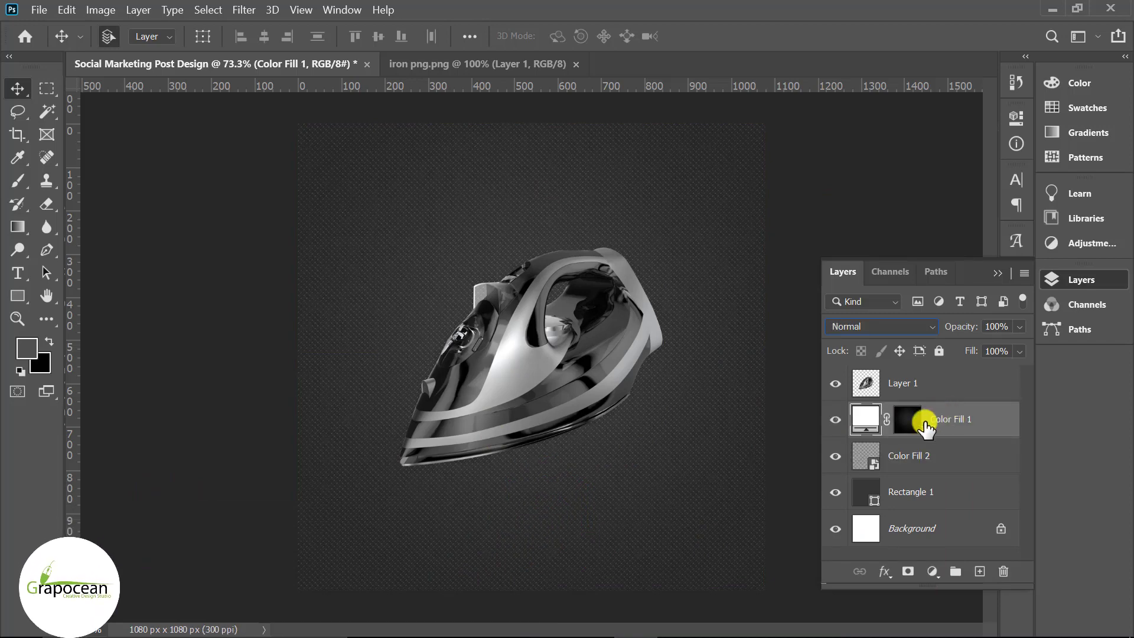
{"action": "left_click", "coordinate": [907, 420]}
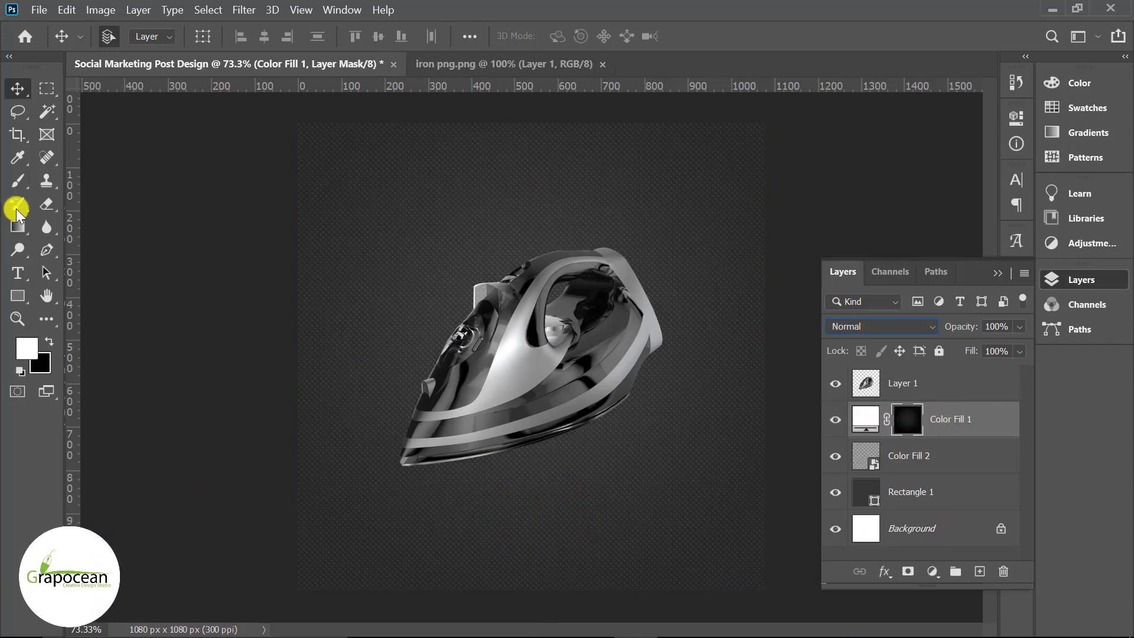
{"action": "left_click", "coordinate": [17, 181]}
{"action": "left_click", "coordinate": [538, 341]}
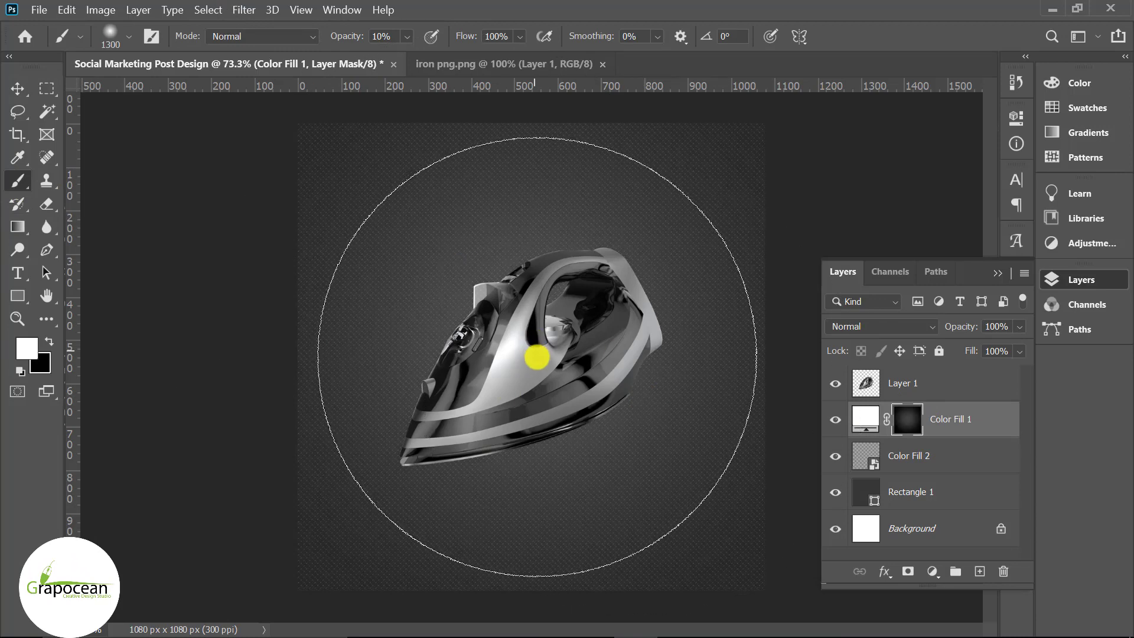
{"action": "key", "text": "v"}
{"action": "scroll", "coordinate": [528, 393], "scroll_direction": "down", "scroll_amount": 1}
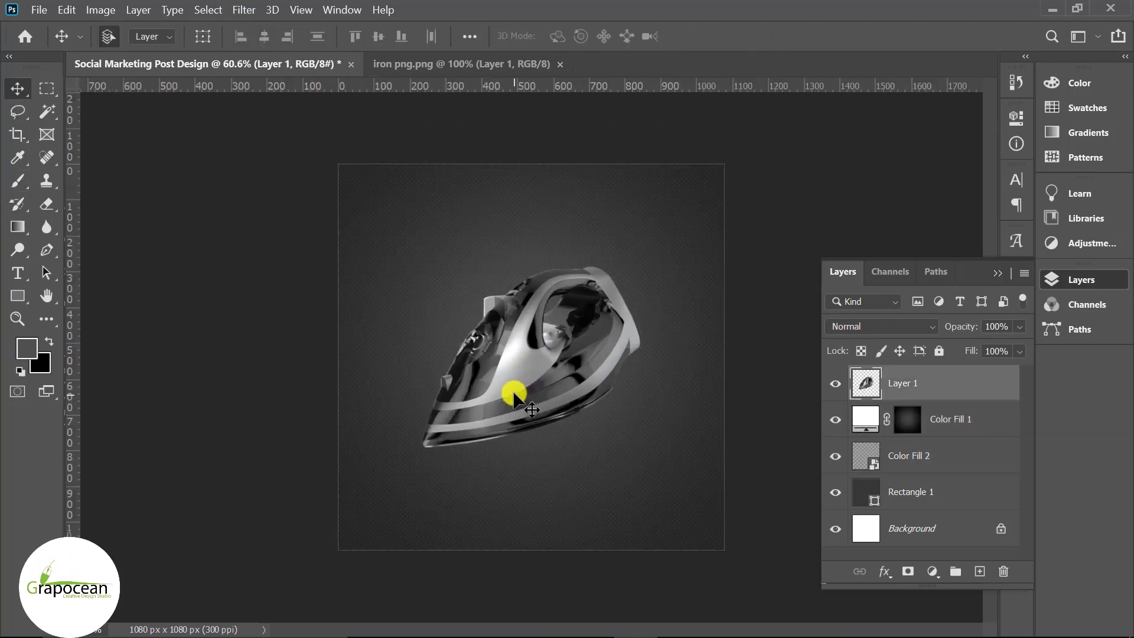
Step: Move the iron higher on the canvas and prepare the Pen tool in Shape mode
{"action": "left_click_drag", "start_coordinate": [520, 398], "coordinate": [500, 307]}
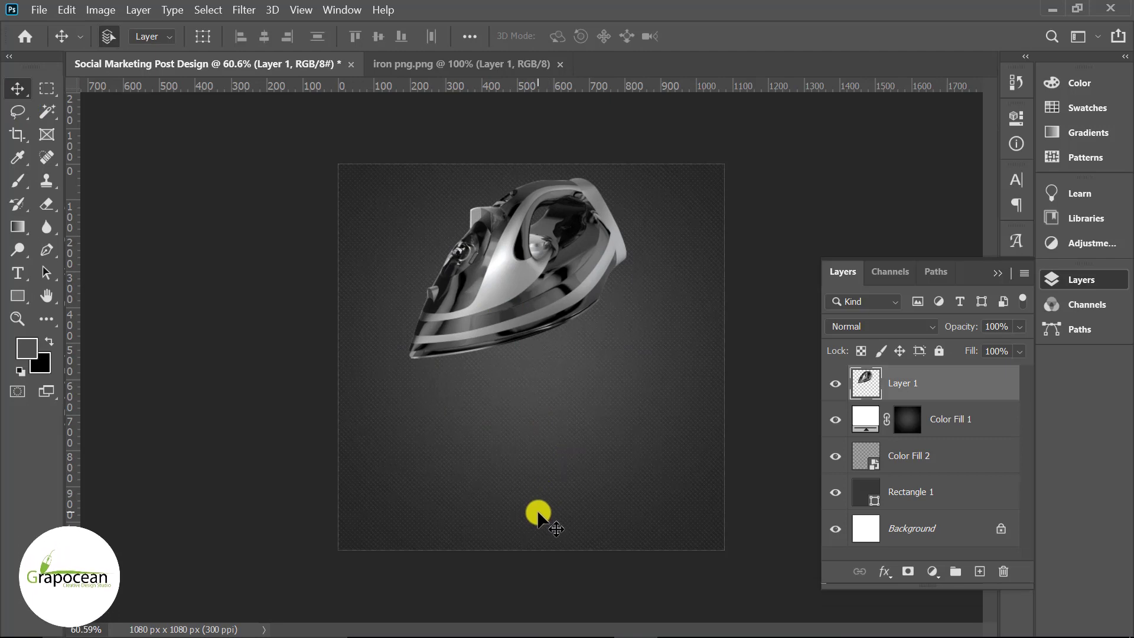
{"action": "left_click", "coordinate": [57, 251]}
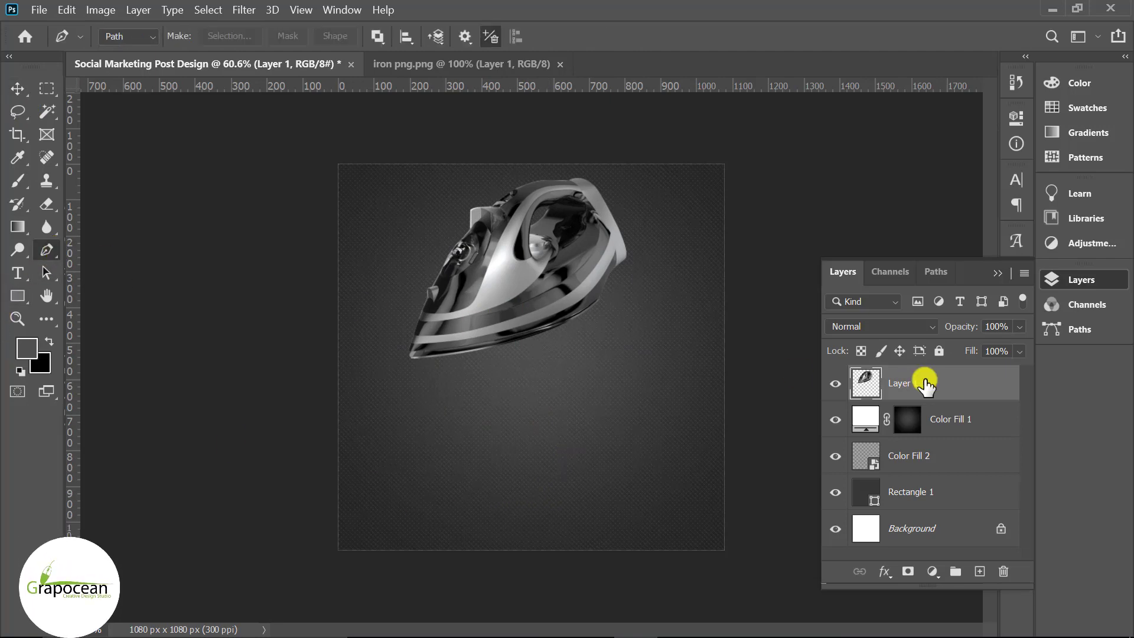
{"action": "left_click", "coordinate": [980, 571]}
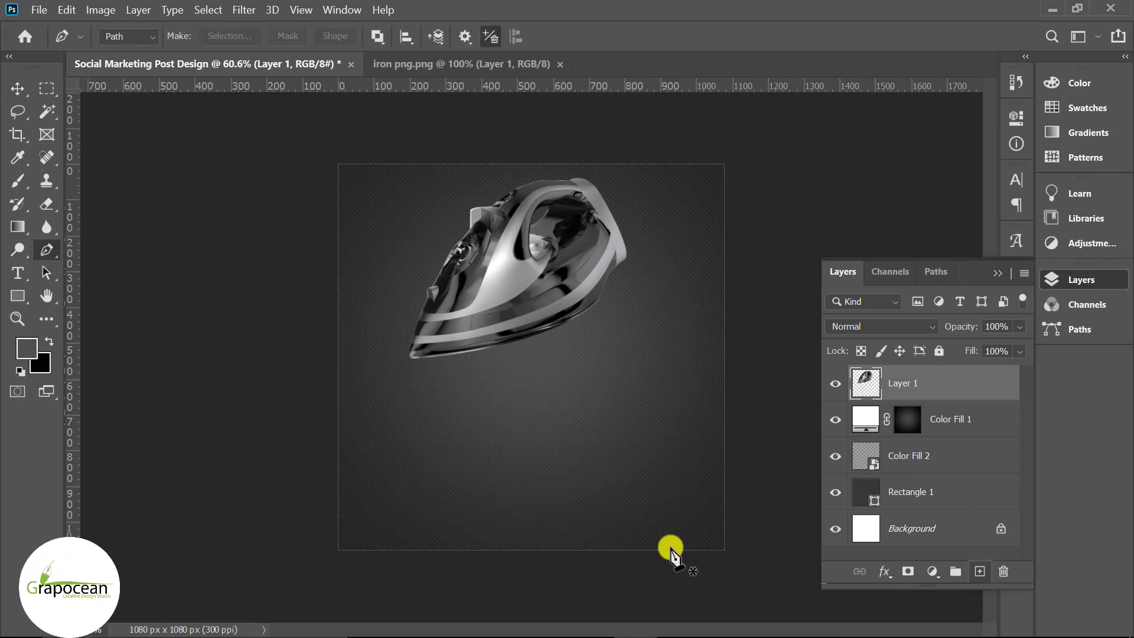
{"action": "left_click", "coordinate": [125, 55]}
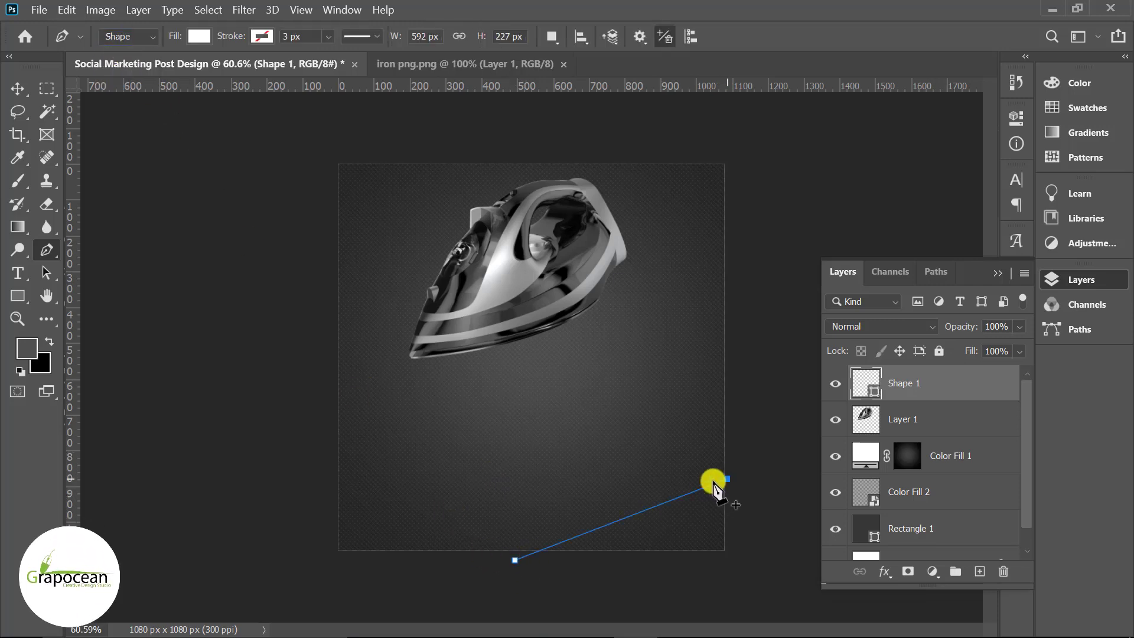
Step: Draw a four-sided black floor shape along the bottom right of the canvas
{"action": "left_click_drag", "start_coordinate": [701, 489], "coordinate": [644, 509]}
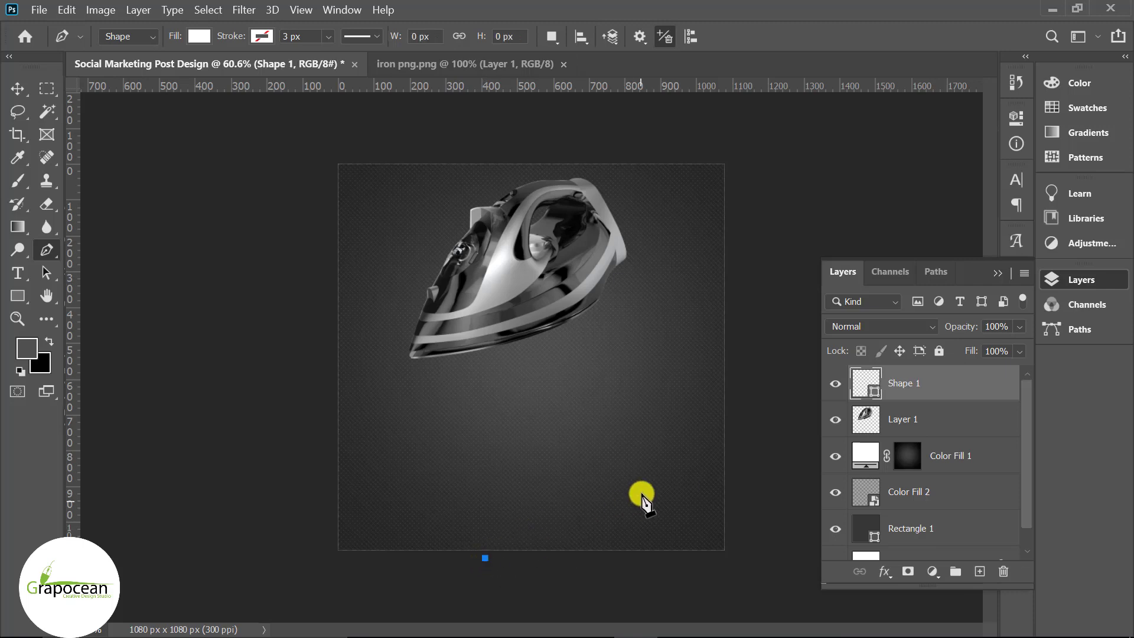
{"action": "left_click", "coordinate": [728, 509]}
{"action": "left_click", "coordinate": [730, 564]}
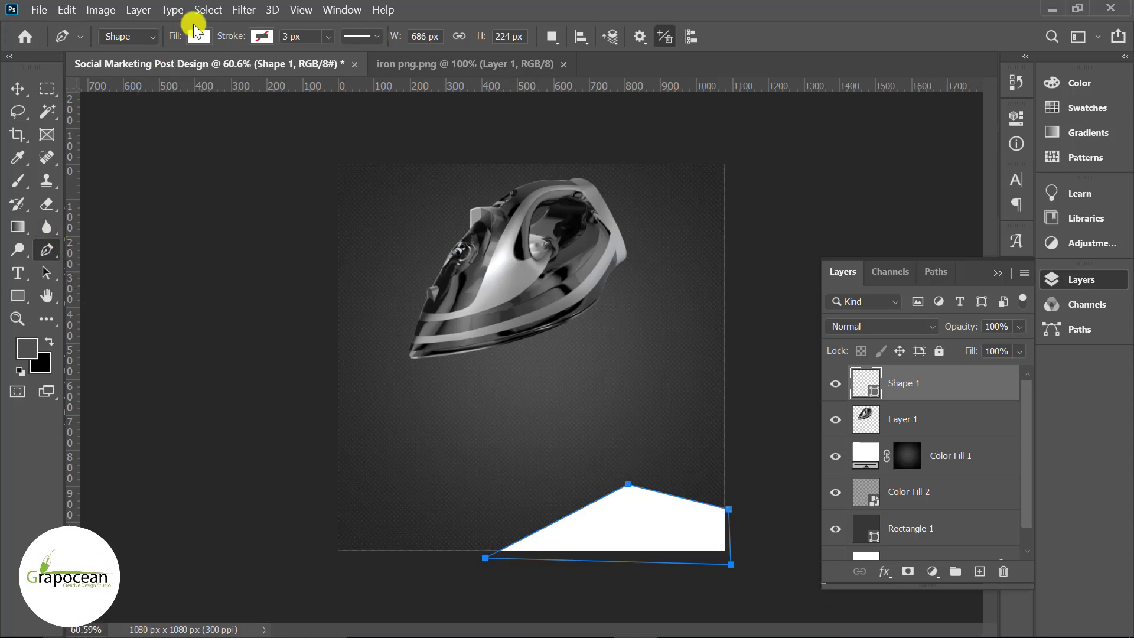
{"action": "left_click", "coordinate": [197, 38]}
{"action": "left_click", "coordinate": [118, 130]}
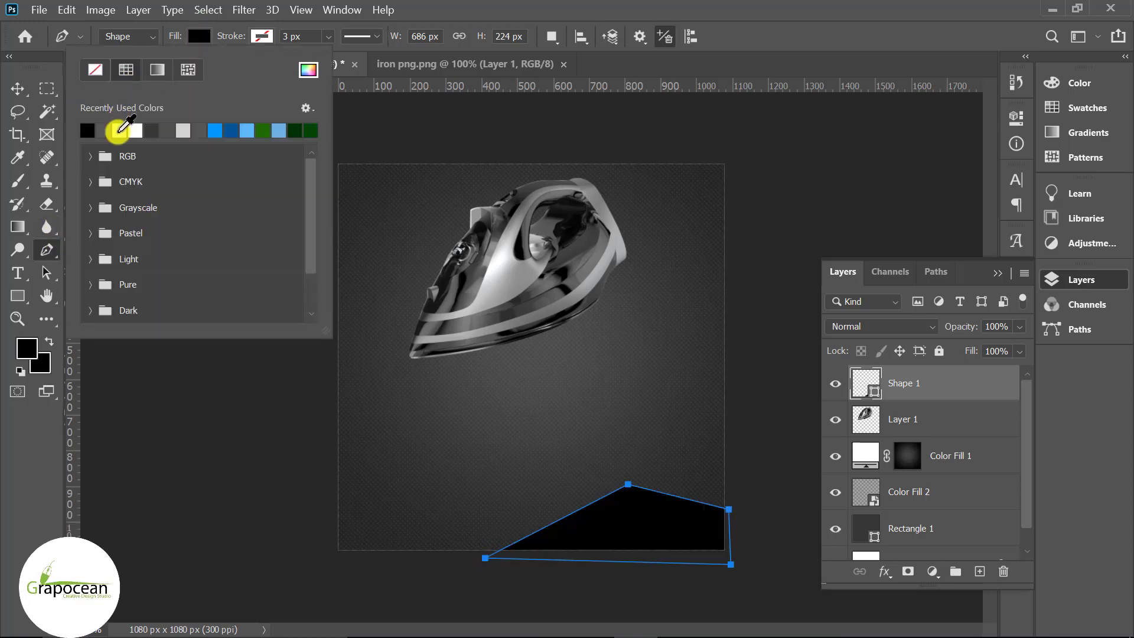
{"action": "left_click", "coordinate": [17, 88]}
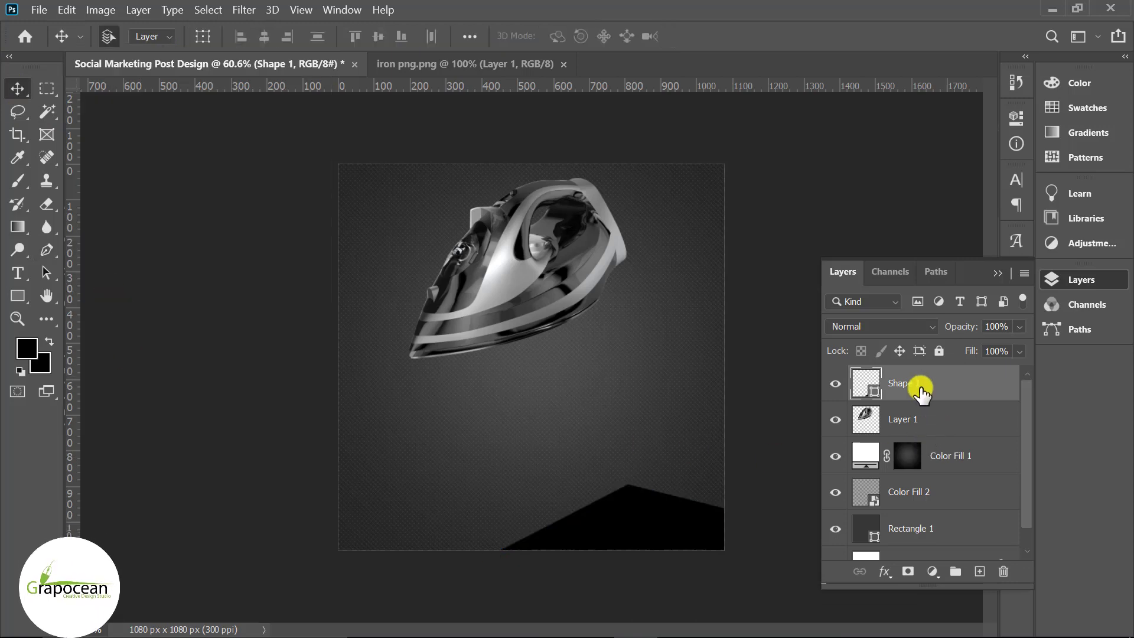
Step: Load the floor outline as a selection and set a soft brush with #ffffff white
{"action": "left_click", "coordinate": [866, 384], "text": "ctrl"}
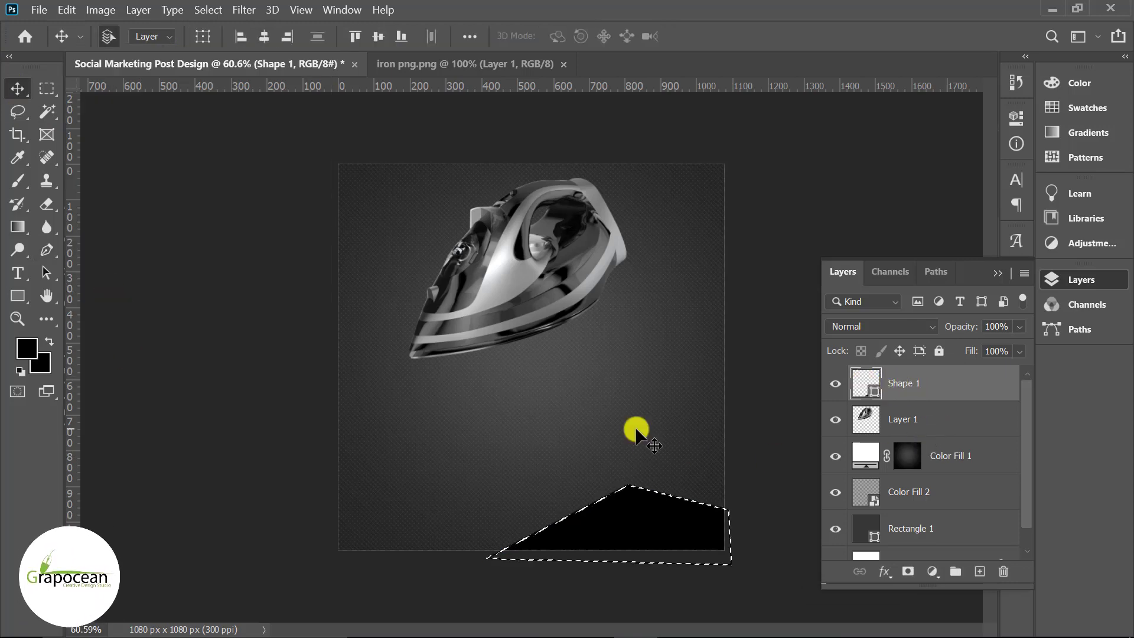
{"action": "left_click", "coordinate": [17, 180]}
{"action": "left_click", "coordinate": [59, 180]}
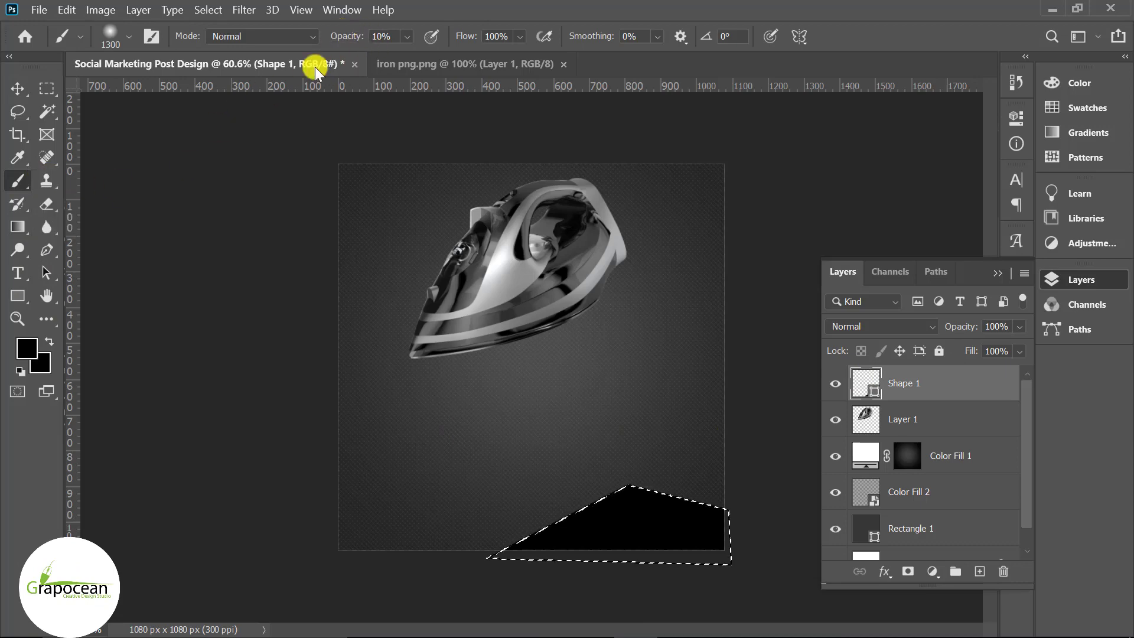
{"action": "left_click", "coordinate": [26, 348]}
{"action": "type", "text": "ffffff"}
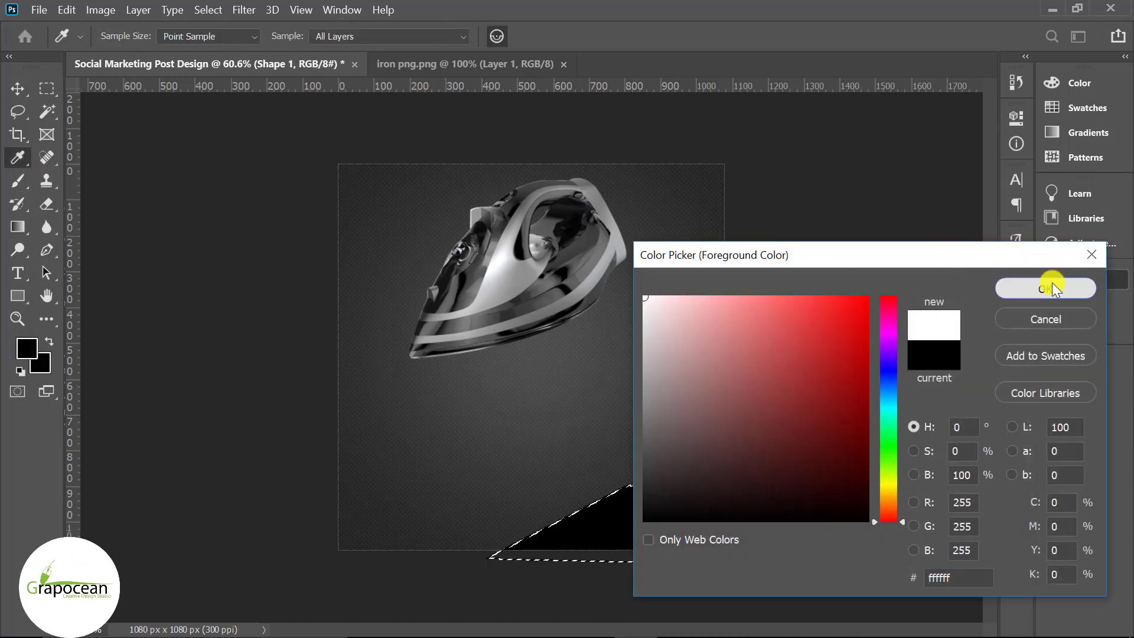
{"action": "left_click", "coordinate": [1051, 287]}
Step: Paint a faint white glow inside the floor on a new Layer 2, then deselect
{"action": "left_click", "coordinate": [979, 571]}
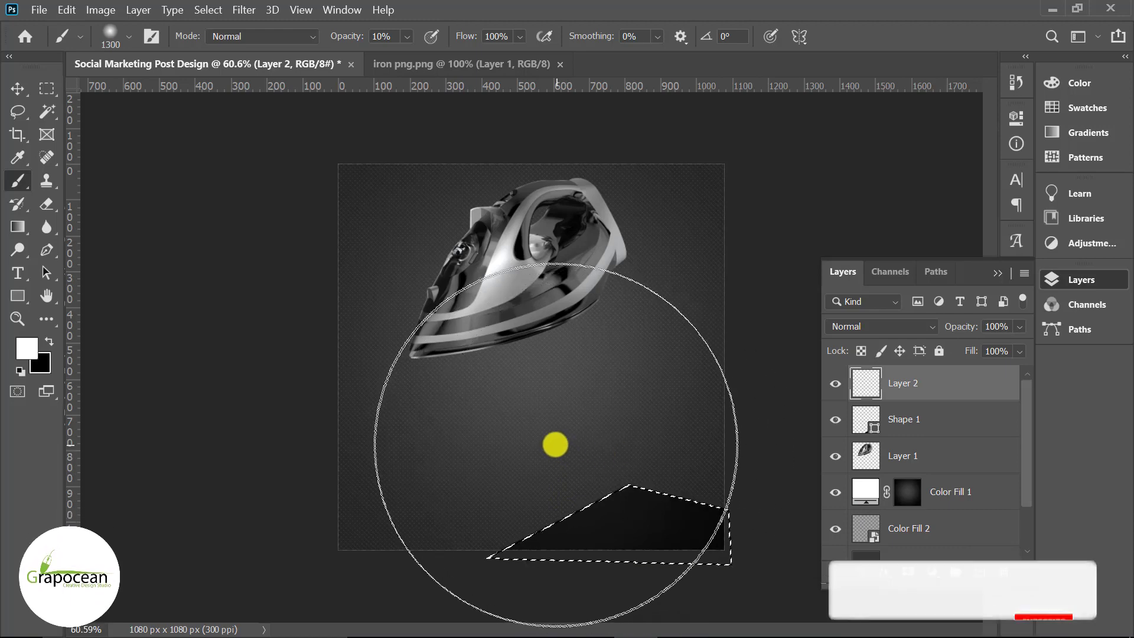
{"action": "left_click", "coordinate": [46, 90]}
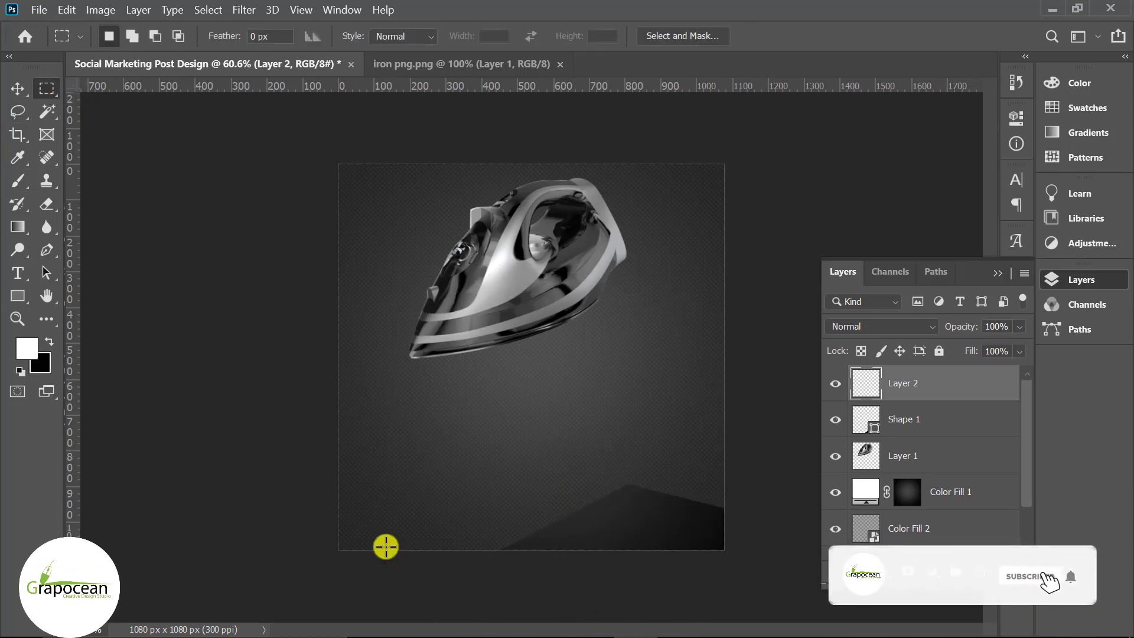
{"action": "key", "text": "ctrl+d"}
{"action": "key", "text": "ctrl+plus"}
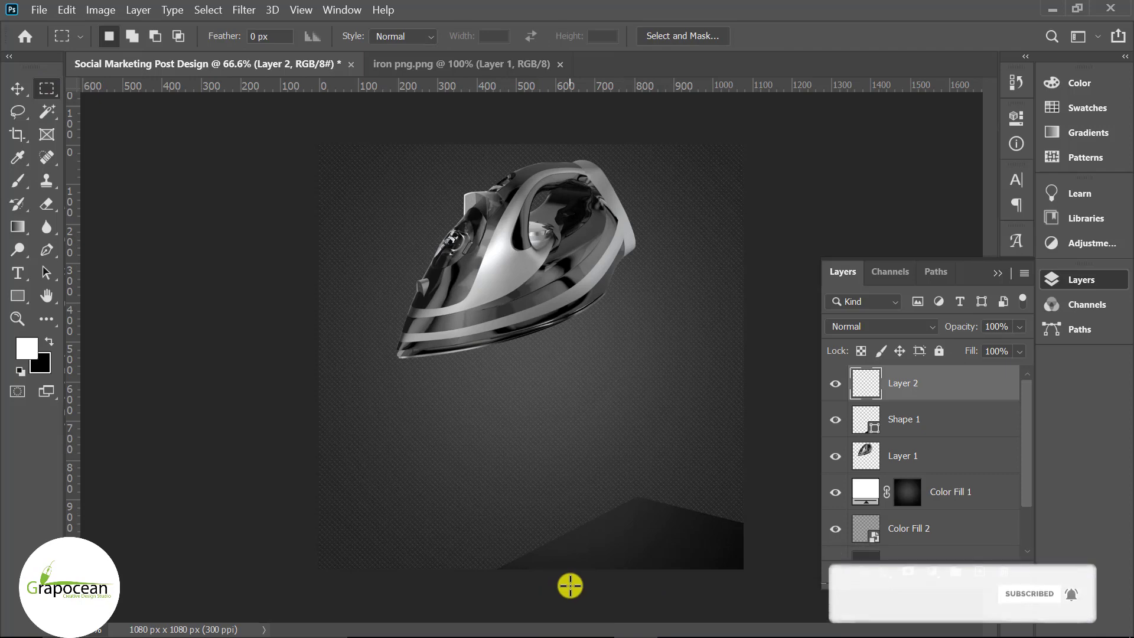
{"action": "scroll", "coordinate": [560, 593], "scroll_direction": "up", "scroll_amount": 3, "text": "alt"}
{"action": "scroll", "coordinate": [514, 561], "scroll_direction": "down", "scroll_amount": 2}
{"action": "scroll", "coordinate": [515, 564], "scroll_direction": "up", "scroll_amount": 2}
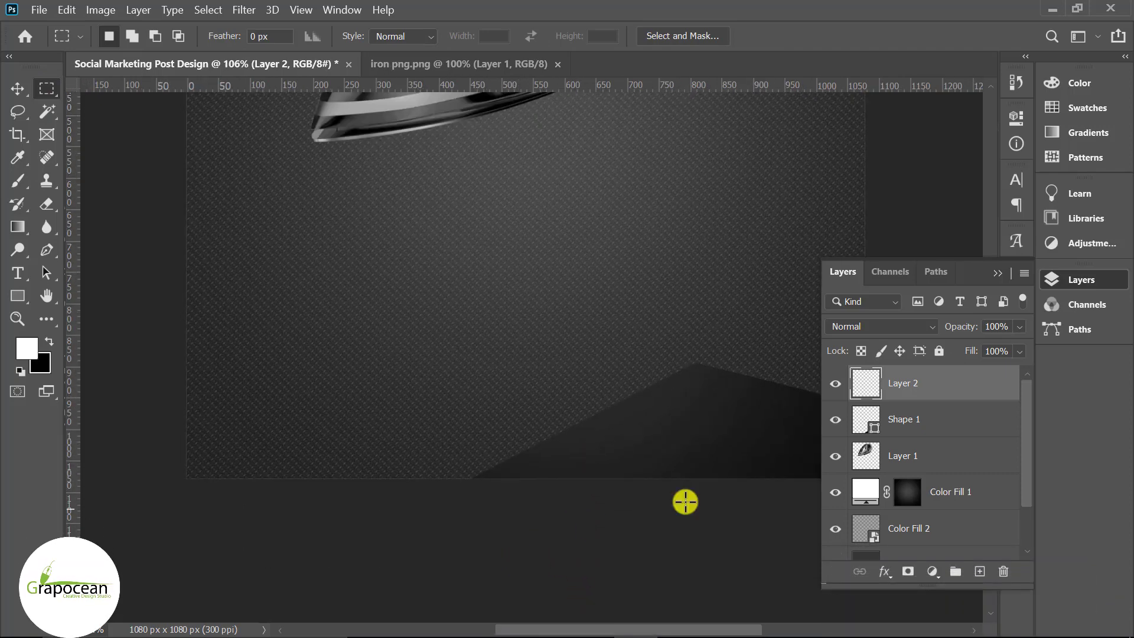
Step: Draw a thin Pen shape sliver along the floor's sloping top edge
{"action": "left_click", "coordinate": [45, 251]}
{"action": "scroll", "coordinate": [476, 481], "scroll_direction": "up", "scroll_amount": 2, "text": "alt"}
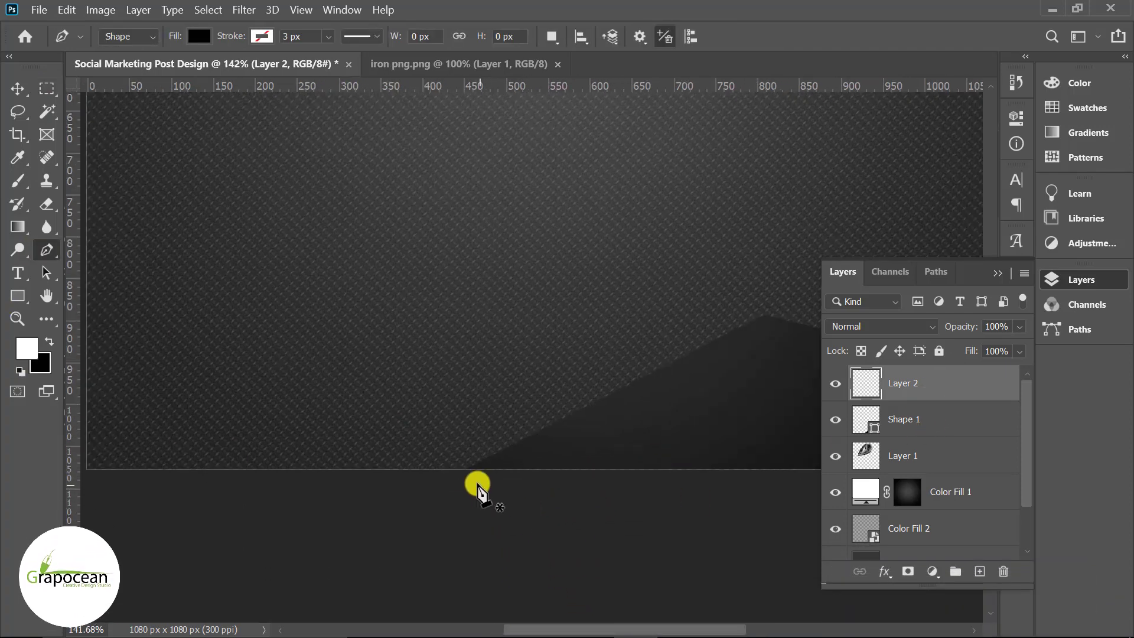
{"action": "left_click", "coordinate": [465, 470]}
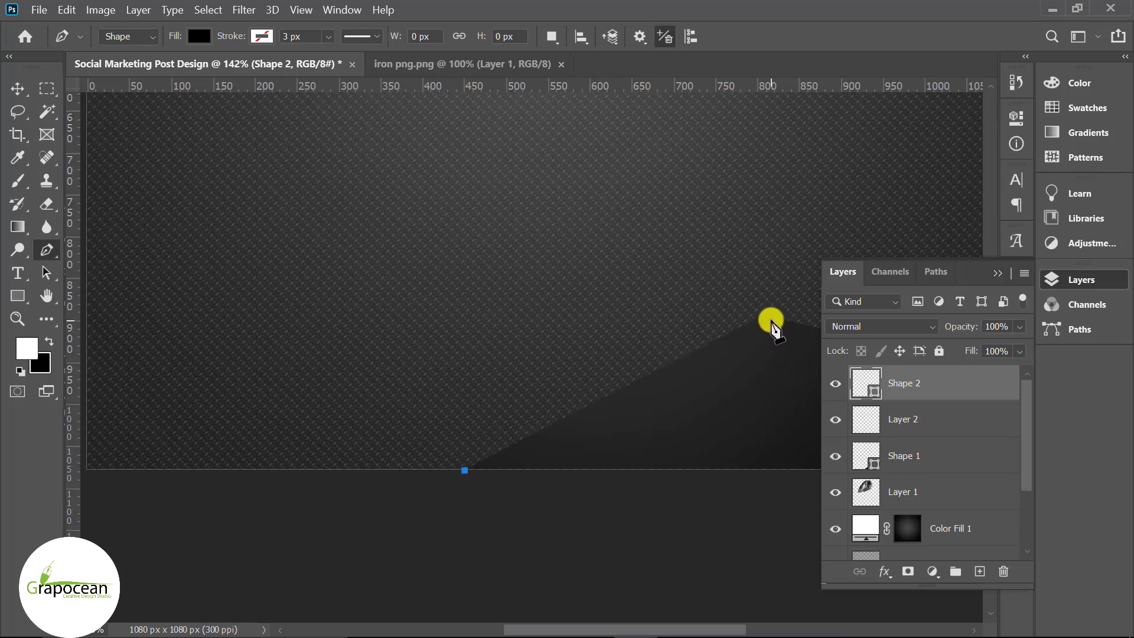
{"action": "left_click_drag", "start_coordinate": [764, 315], "coordinate": [813, 289]}
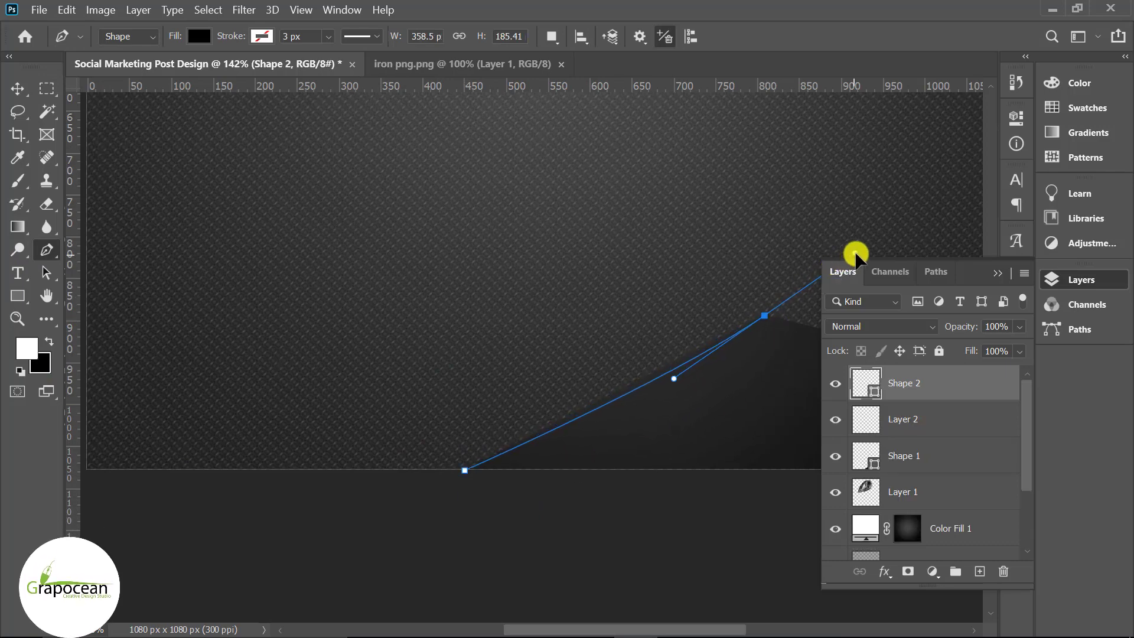
{"action": "left_click", "coordinate": [764, 315], "text": "alt"}
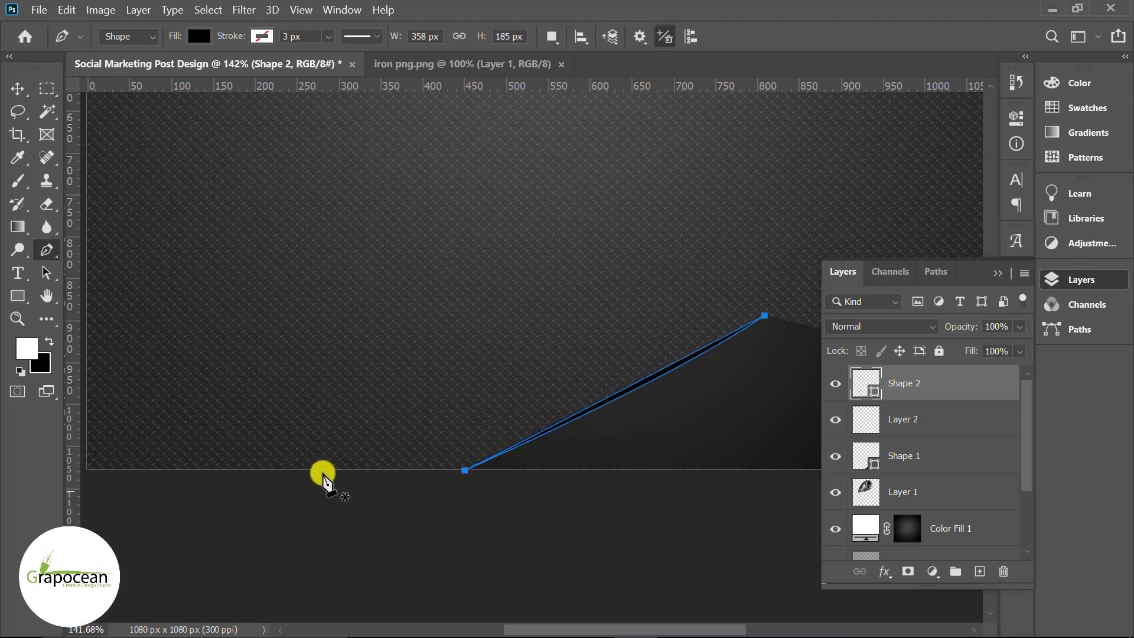
Step: Fill the Shape 2 sliver with white
{"action": "left_click", "coordinate": [200, 36]}
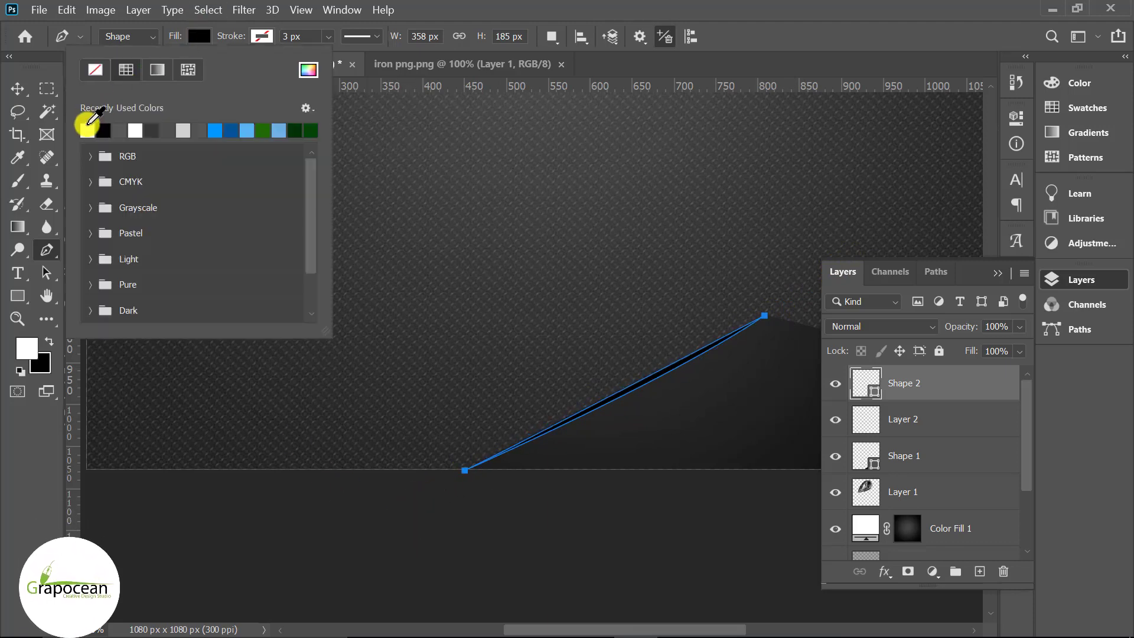
{"action": "left_click", "coordinate": [17, 89]}
{"action": "left_click", "coordinate": [507, 519]}
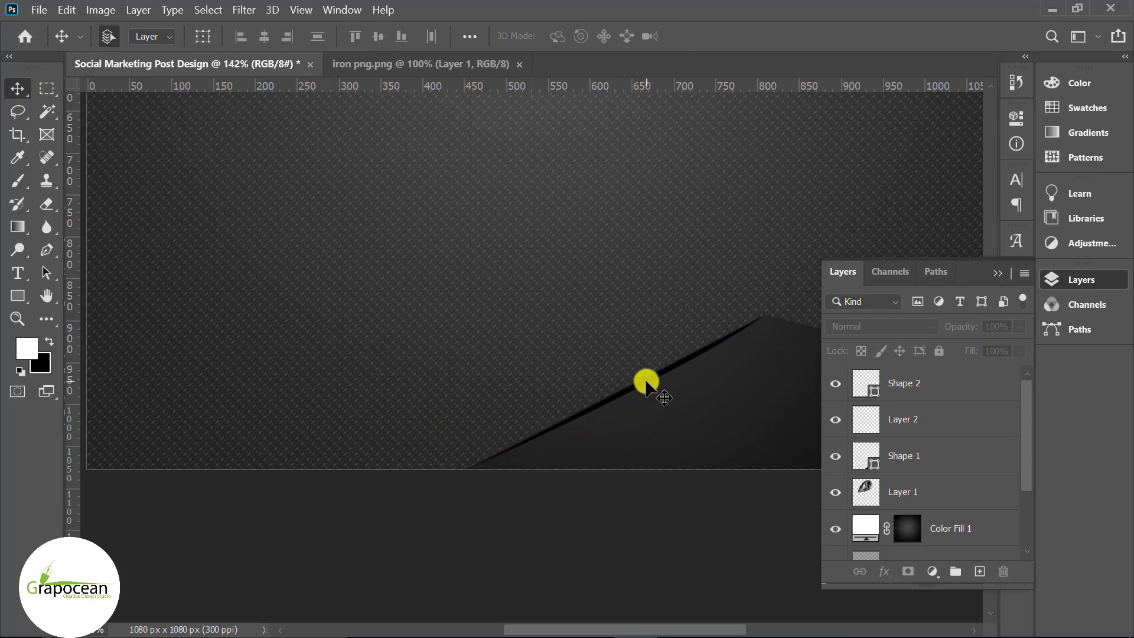
{"action": "left_click", "coordinate": [865, 384]}
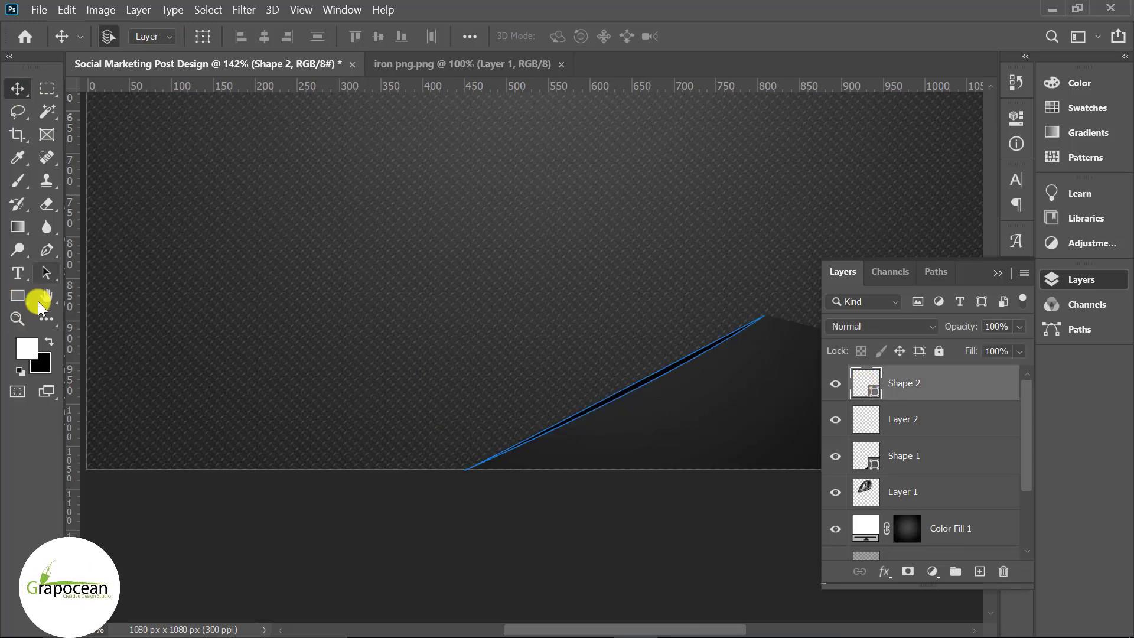
{"action": "left_click", "coordinate": [17, 298]}
{"action": "left_click", "coordinate": [199, 36]}
{"action": "left_click", "coordinate": [88, 130]}
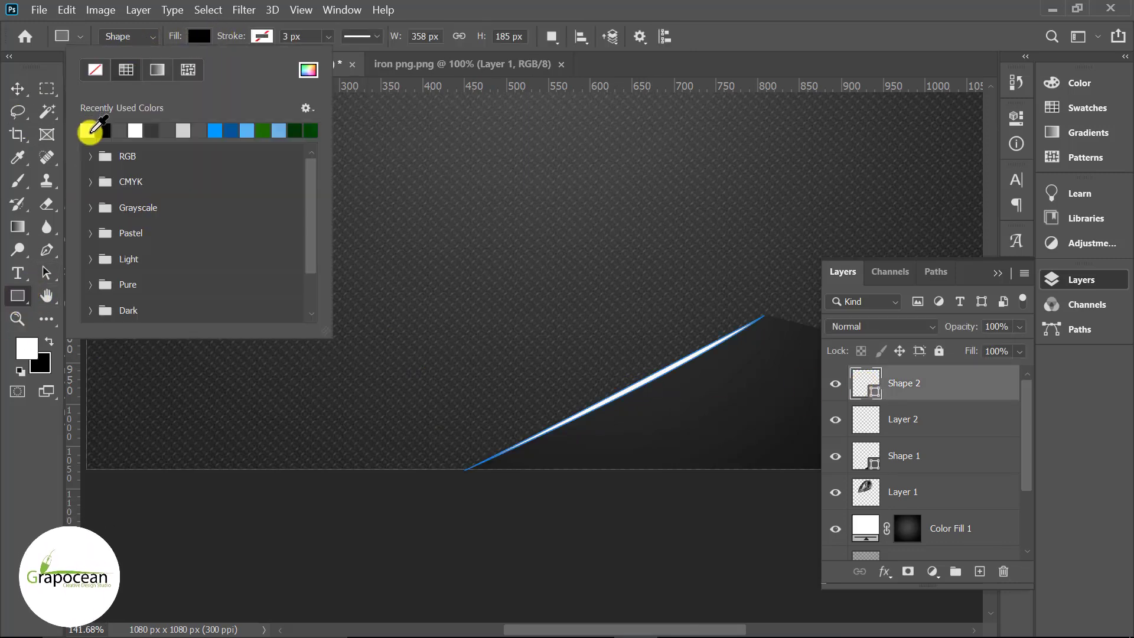
{"action": "left_click", "coordinate": [14, 89]}
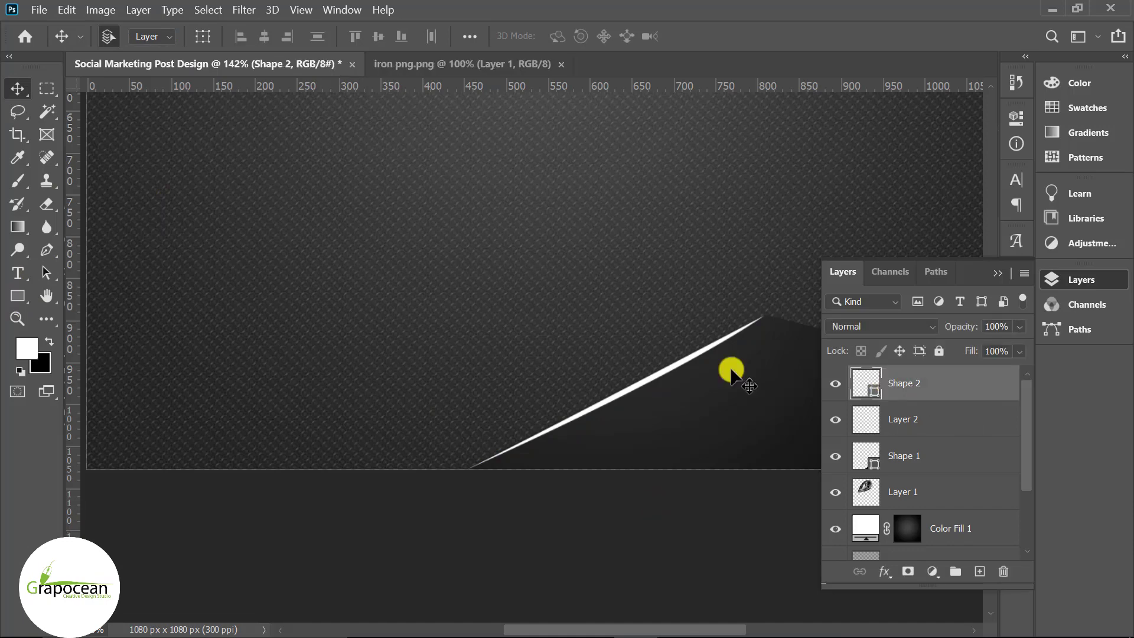
{"action": "left_click", "coordinate": [237, 10]}
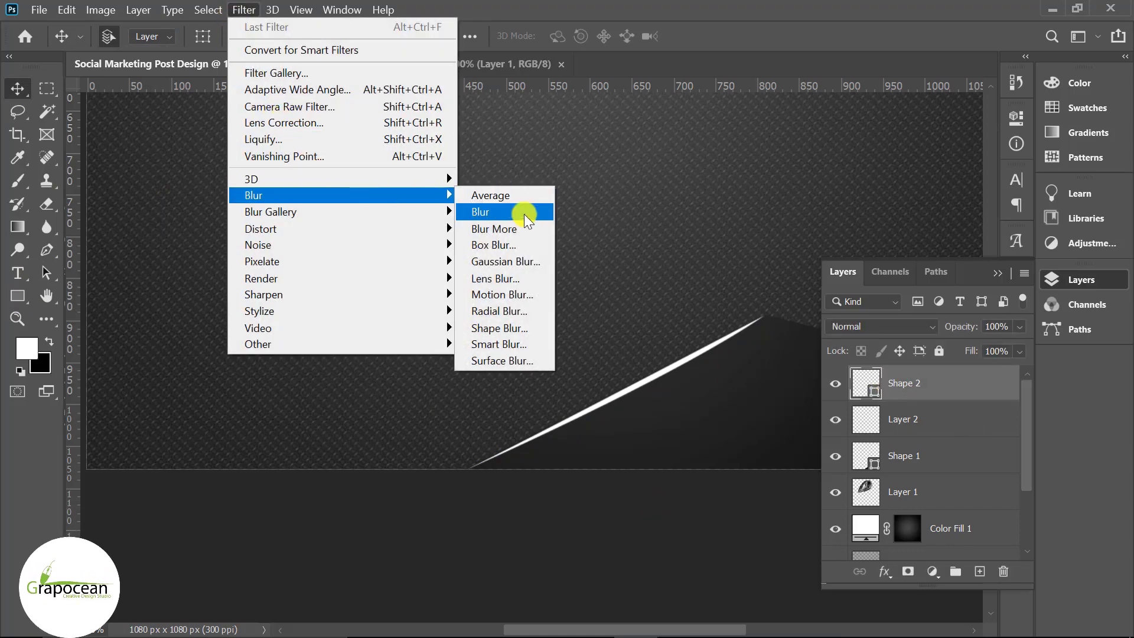
Step: Convert Shape 2 to a smart object and apply a Gaussian Blur smart filter
{"action": "left_click", "coordinate": [528, 262]}
{"action": "left_click", "coordinate": [640, 276]}
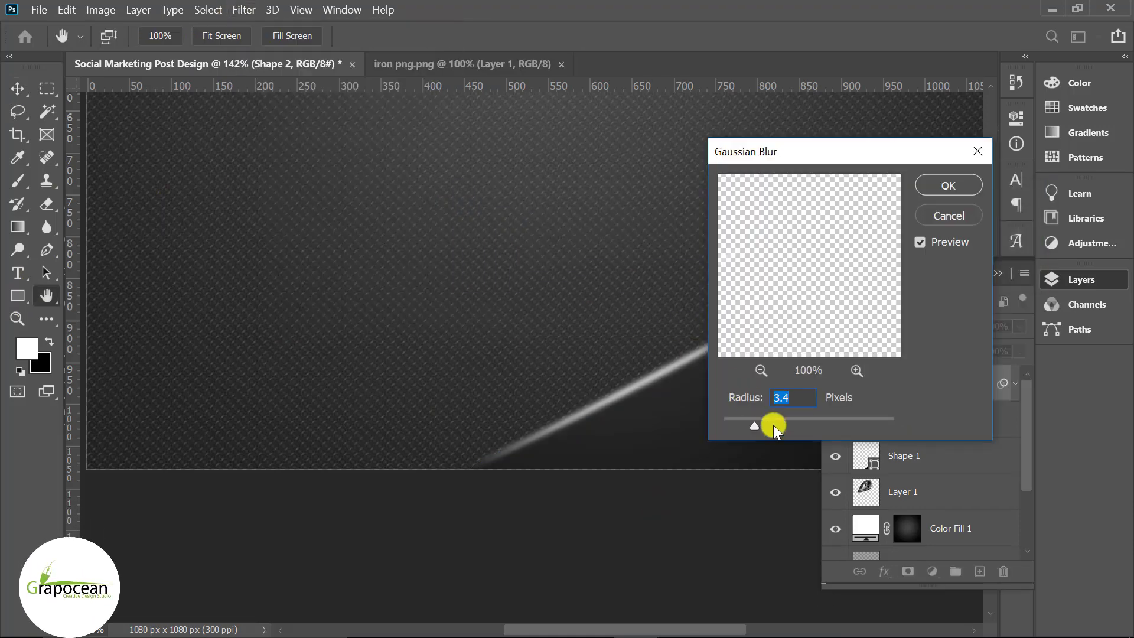
{"action": "left_click_drag", "start_coordinate": [740, 420], "coordinate": [739, 420]}
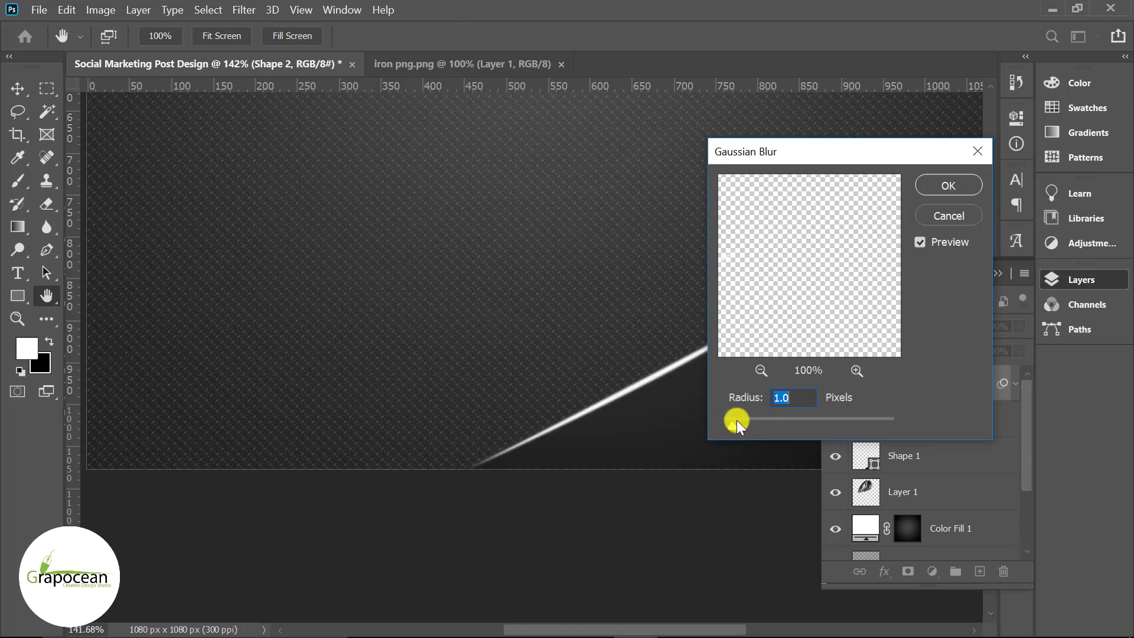
{"action": "left_click", "coordinate": [957, 184]}
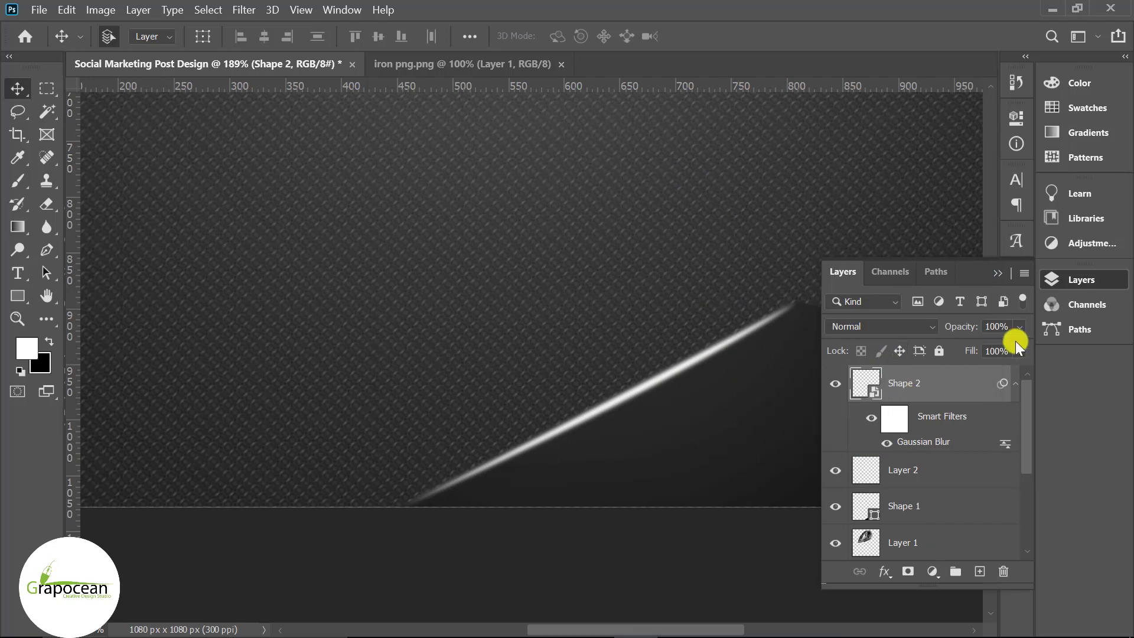
Step: Lower Shape 2's layer opacity to 30%
{"action": "left_click_drag", "start_coordinate": [1014, 344], "coordinate": [965, 347]}
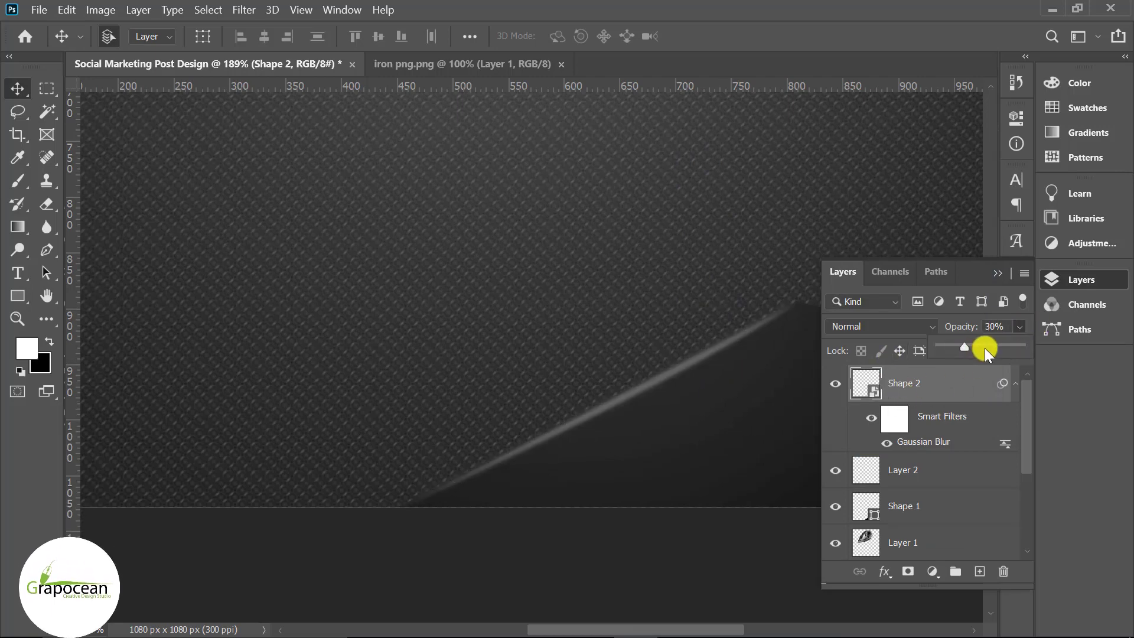
{"action": "scroll", "coordinate": [618, 490], "scroll_direction": "down", "scroll_amount": 2}
{"action": "scroll", "coordinate": [619, 490], "scroll_direction": "down", "scroll_amount": 2}
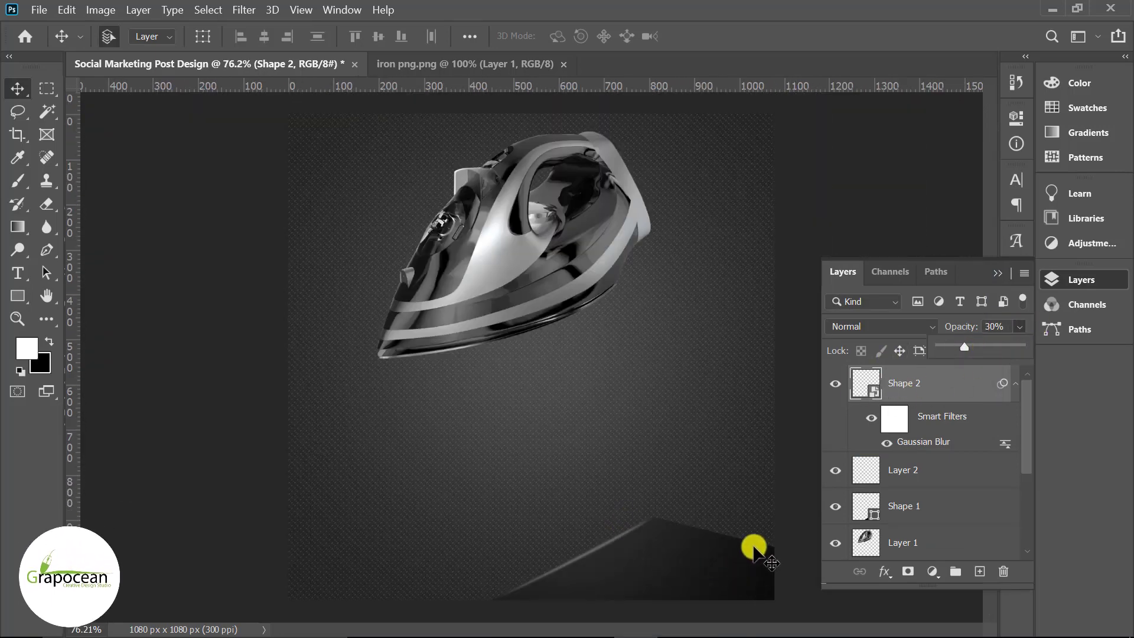
{"action": "scroll", "coordinate": [663, 595], "scroll_direction": "up", "scroll_amount": 2}
{"action": "scroll", "coordinate": [598, 537], "scroll_direction": "down", "scroll_amount": 2}
{"action": "scroll", "coordinate": [475, 523], "scroll_direction": "up", "scroll_amount": 2}
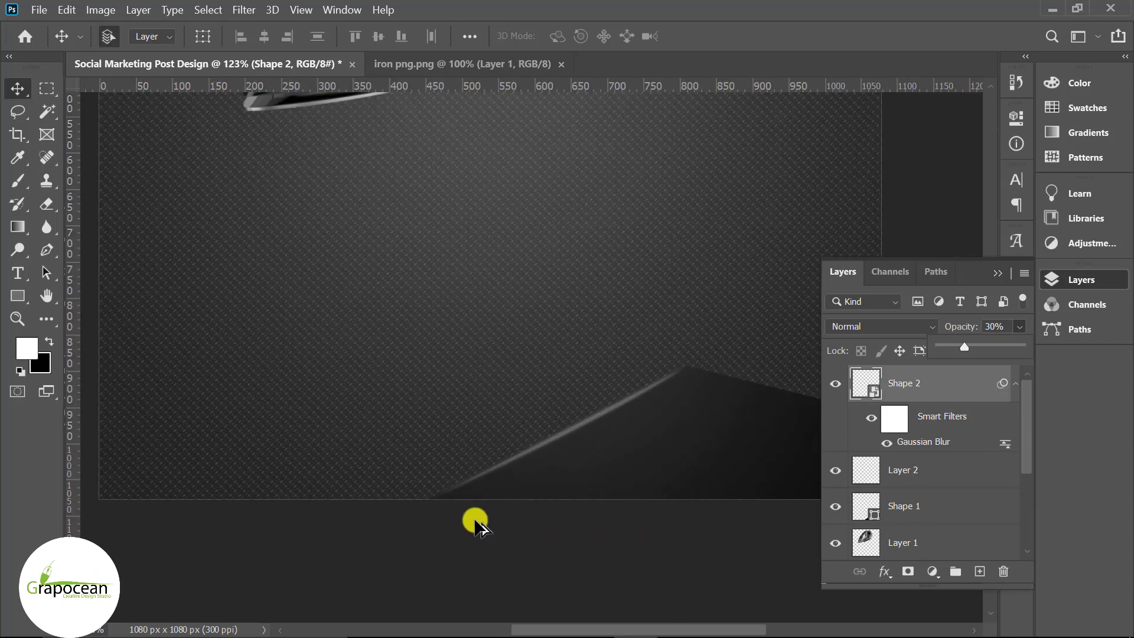
{"action": "scroll", "coordinate": [470, 527], "scroll_direction": "down", "scroll_amount": 1}
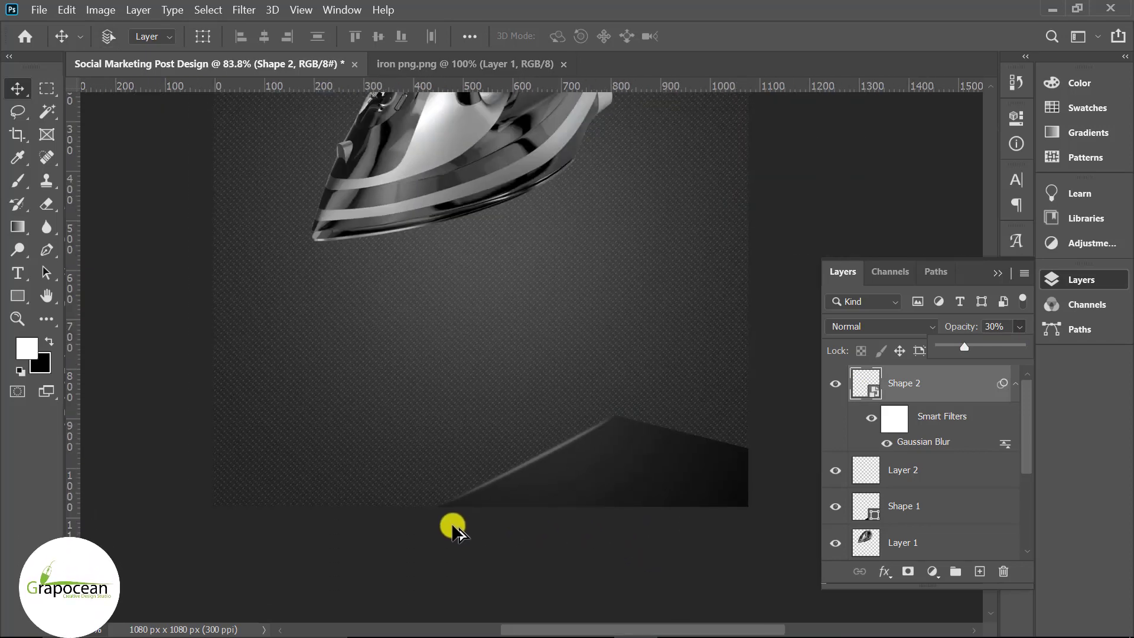
Step: Draw a black triangle from the floor edge's peak up toward the canvas's right edge
{"action": "left_click", "coordinate": [47, 249]}
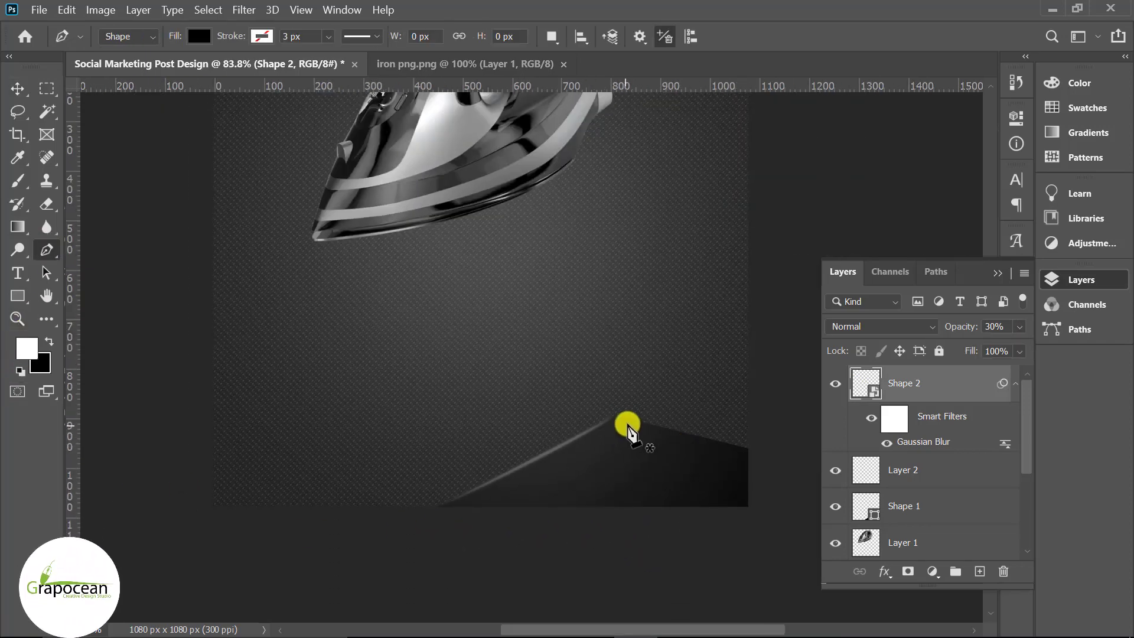
{"action": "left_click", "coordinate": [618, 413]}
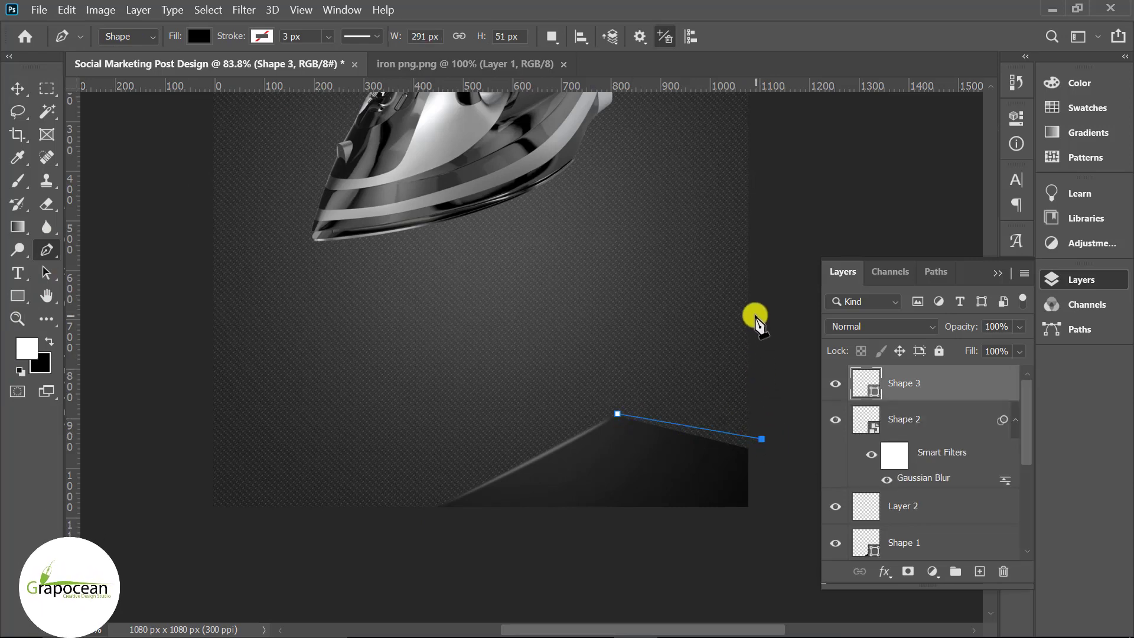
{"action": "left_click", "coordinate": [760, 322]}
{"action": "key", "text": "ctrl+z"}
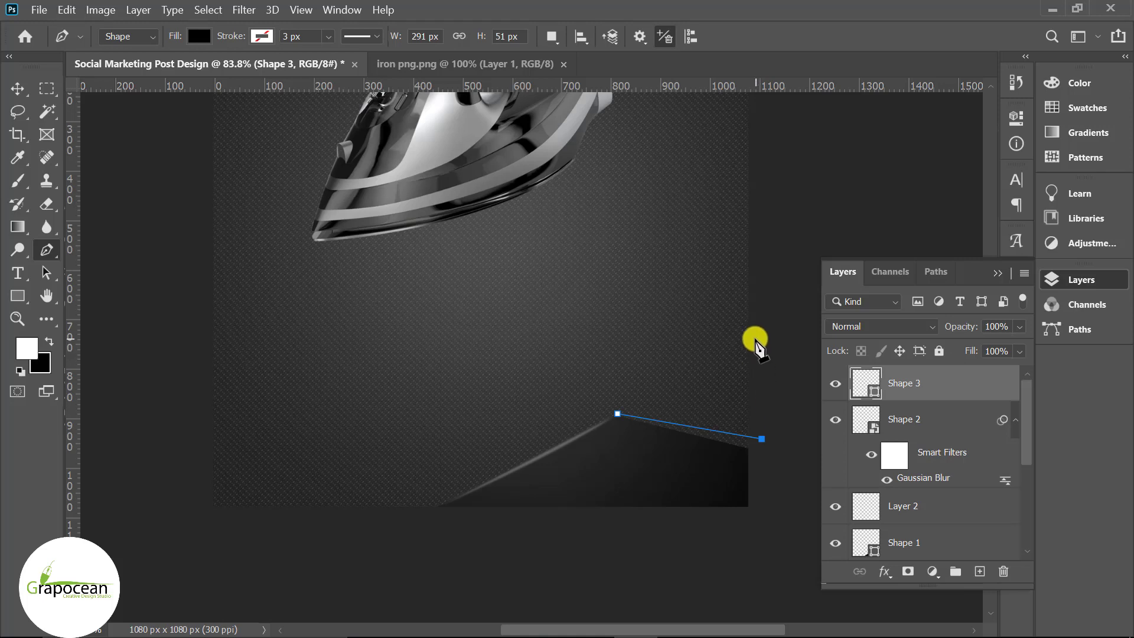
{"action": "left_click", "coordinate": [754, 338]}
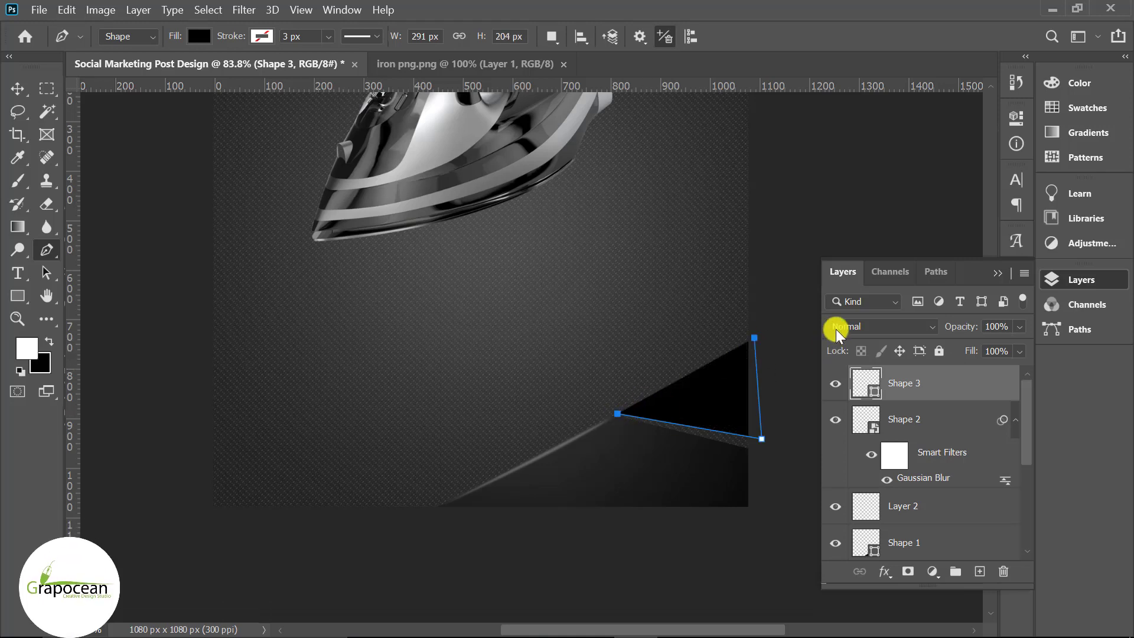
{"action": "key", "text": "ctrl+z"}
{"action": "left_click", "coordinate": [772, 271]}
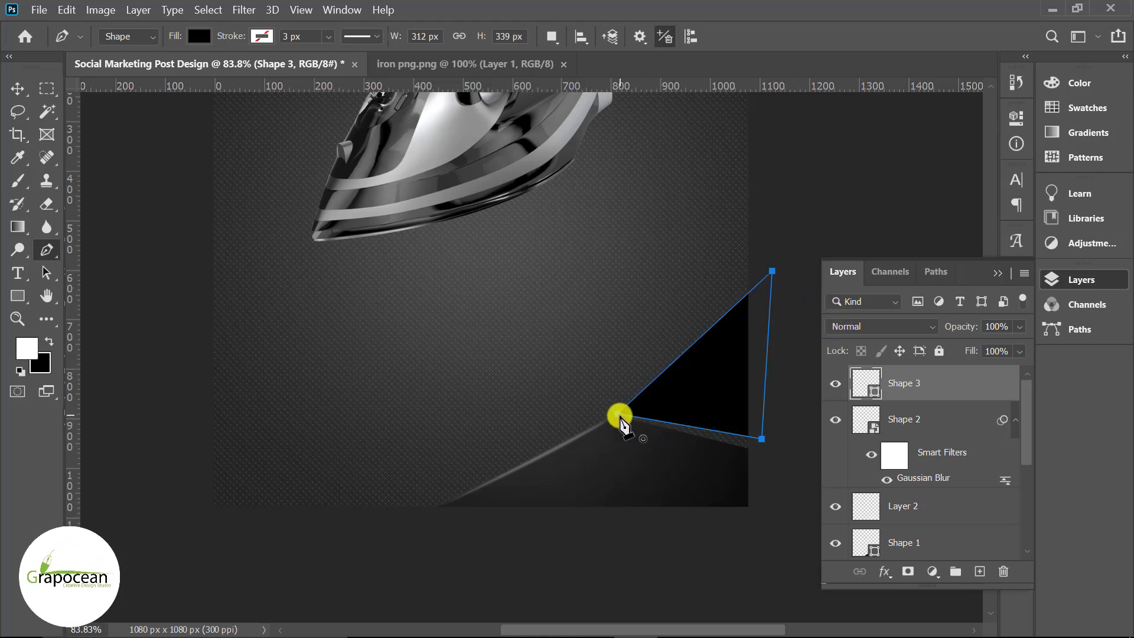
{"action": "left_click", "coordinate": [619, 415]}
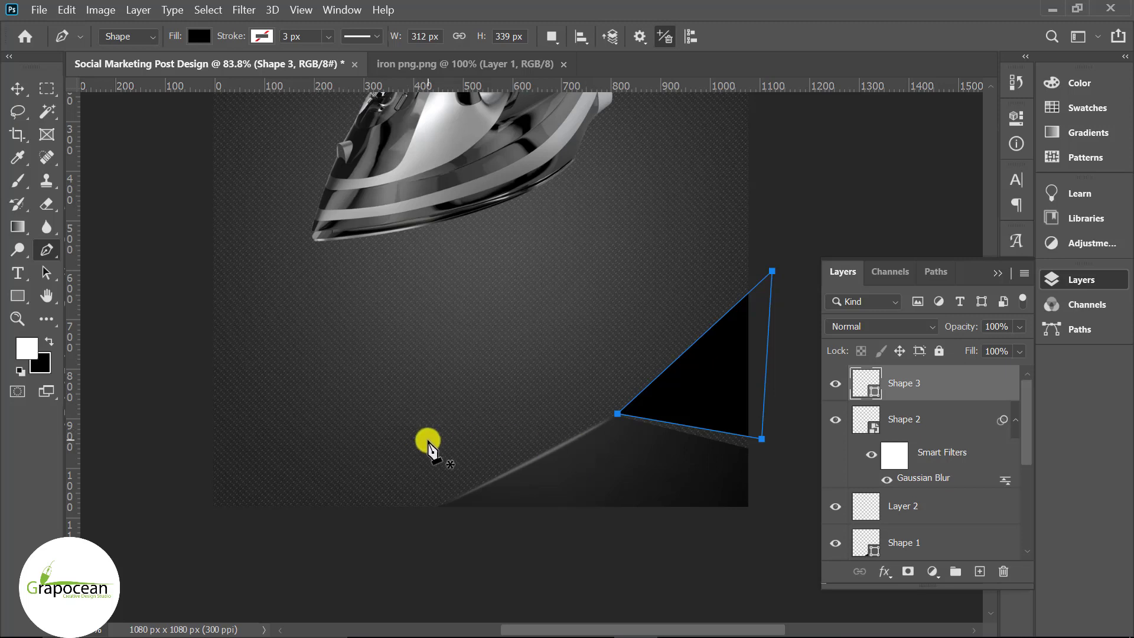
{"action": "left_click", "coordinate": [18, 88]}
{"action": "left_click", "coordinate": [269, 351]}
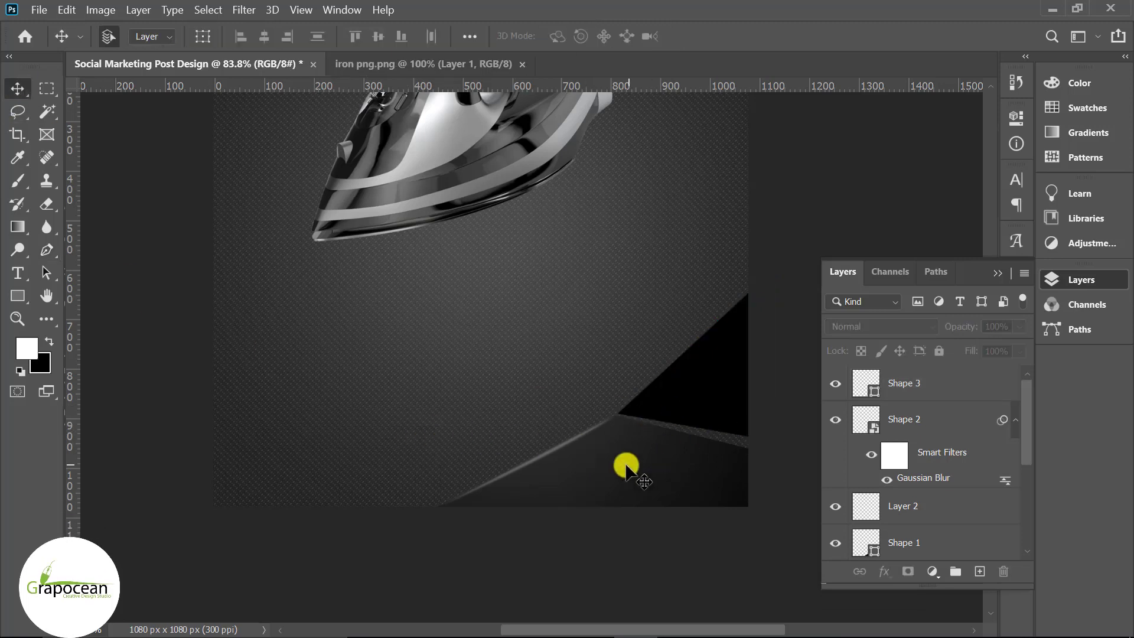
Step: Check Layer 2's visibility, then load Shape 3's triangle outline as a selection
{"action": "left_click", "coordinate": [853, 508]}
{"action": "double_click", "coordinate": [835, 506]}
{"action": "key", "text": "alt+period"}
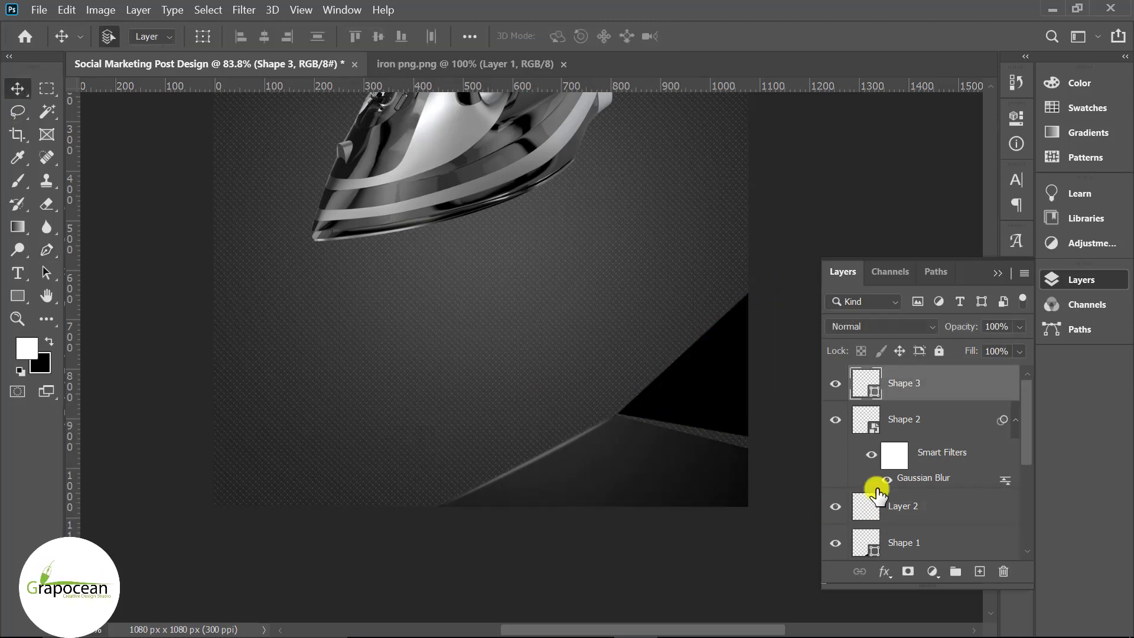
{"action": "left_click", "coordinate": [868, 519]}
{"action": "left_click", "coordinate": [835, 508]}
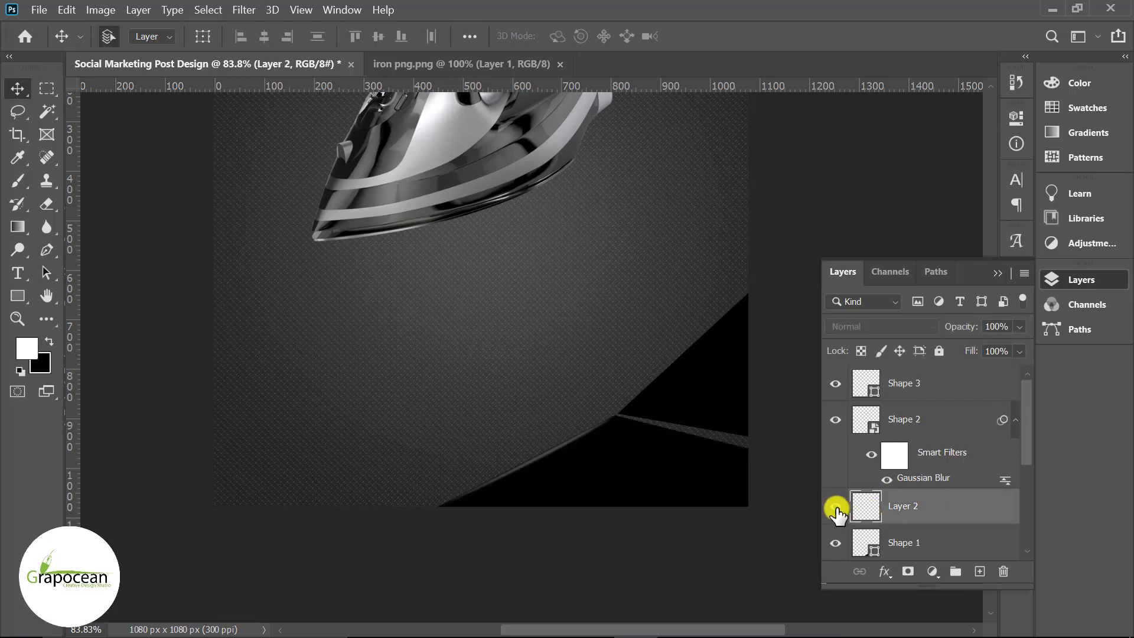
{"action": "left_click", "coordinate": [868, 387]}
{"action": "left_click", "coordinate": [835, 384]}
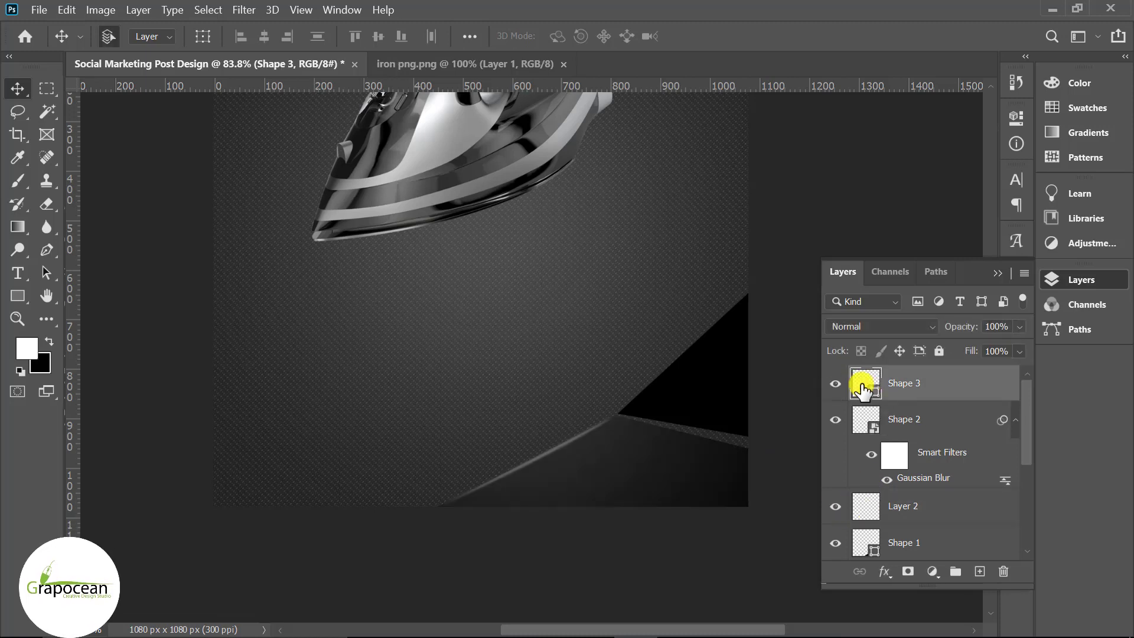
Step: Add Layer 3 and brush soft white light inside the triangle selection, then deselect
{"action": "left_click", "coordinate": [18, 181]}
{"action": "left_click", "coordinate": [89, 176]}
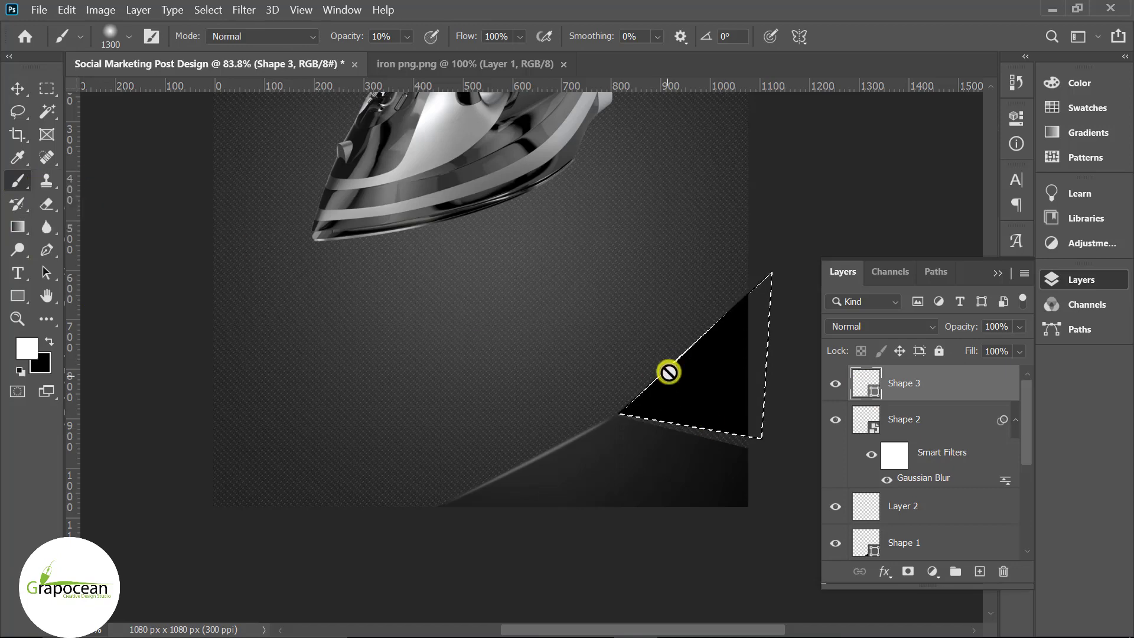
{"action": "left_click", "coordinate": [980, 571]}
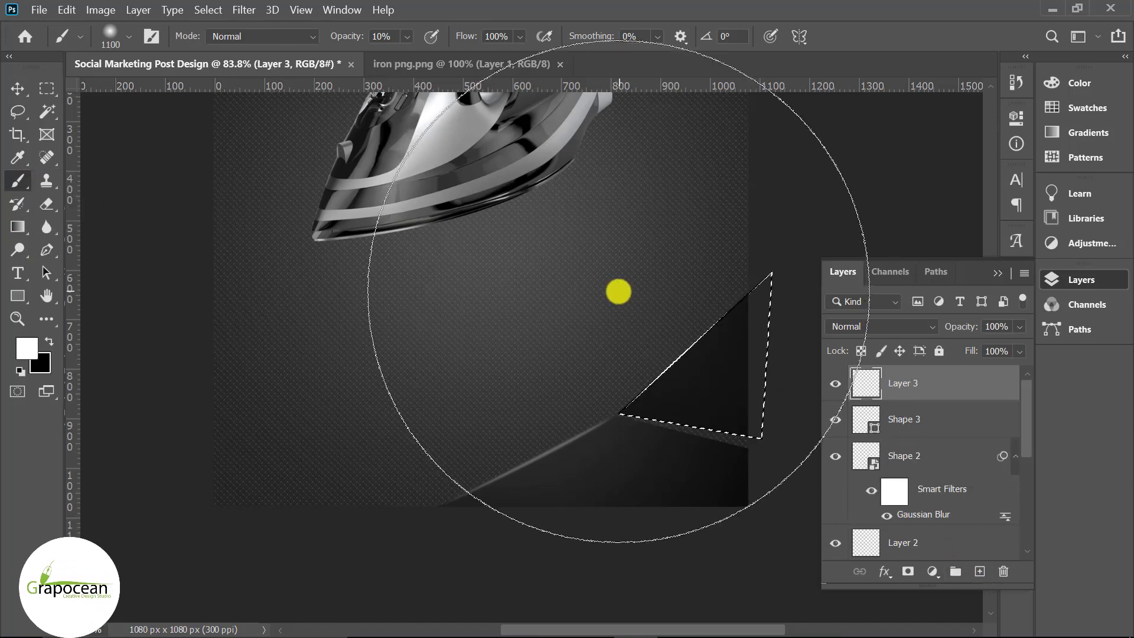
{"action": "key", "text": "bracketleft"}
{"action": "key", "text": "bracketleft"}
{"action": "key", "text": "bracketleft"}
{"action": "key", "text": "bracketleft"}
{"action": "key", "text": "bracketleft"}
{"action": "key", "text": "bracketleft"}
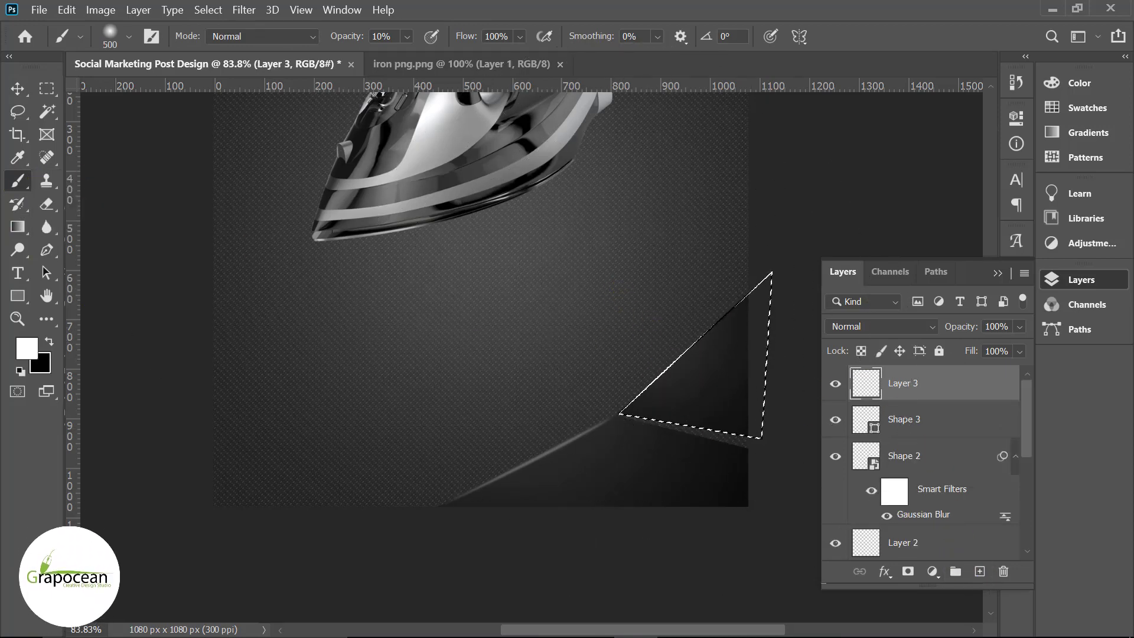
{"action": "left_click", "coordinate": [62, 85]}
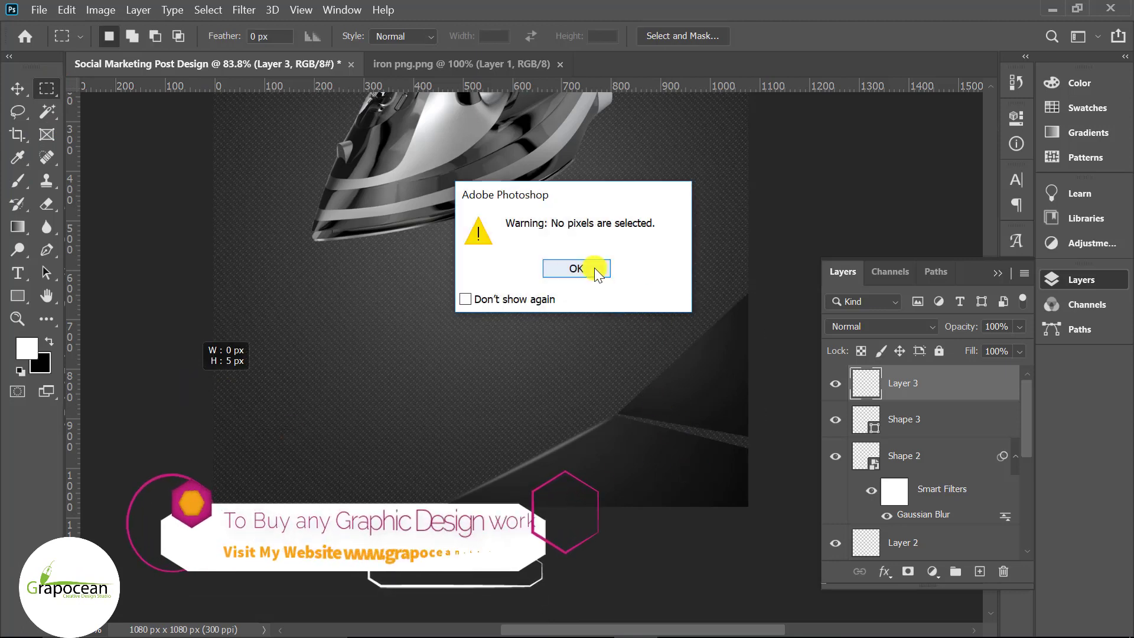
{"action": "left_click", "coordinate": [588, 266]}
{"action": "left_click", "coordinate": [17, 88]}
{"action": "left_click", "coordinate": [603, 458]}
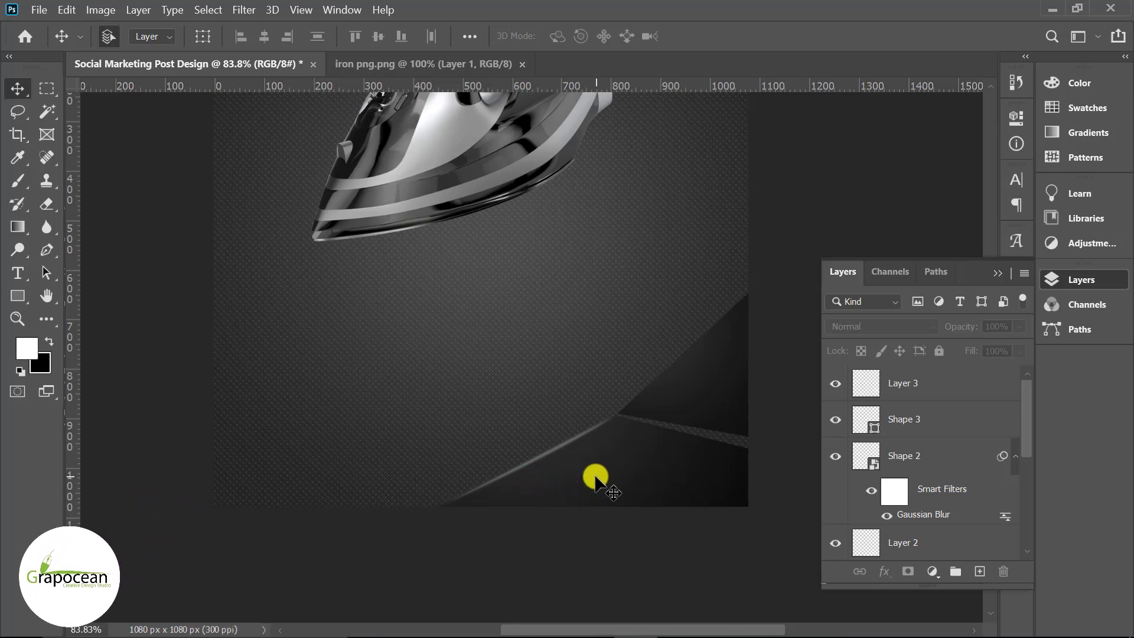
Step: Add a new layer above Layer 3 and zoom in on the triangle's top edge
{"action": "left_click", "coordinate": [46, 253]}
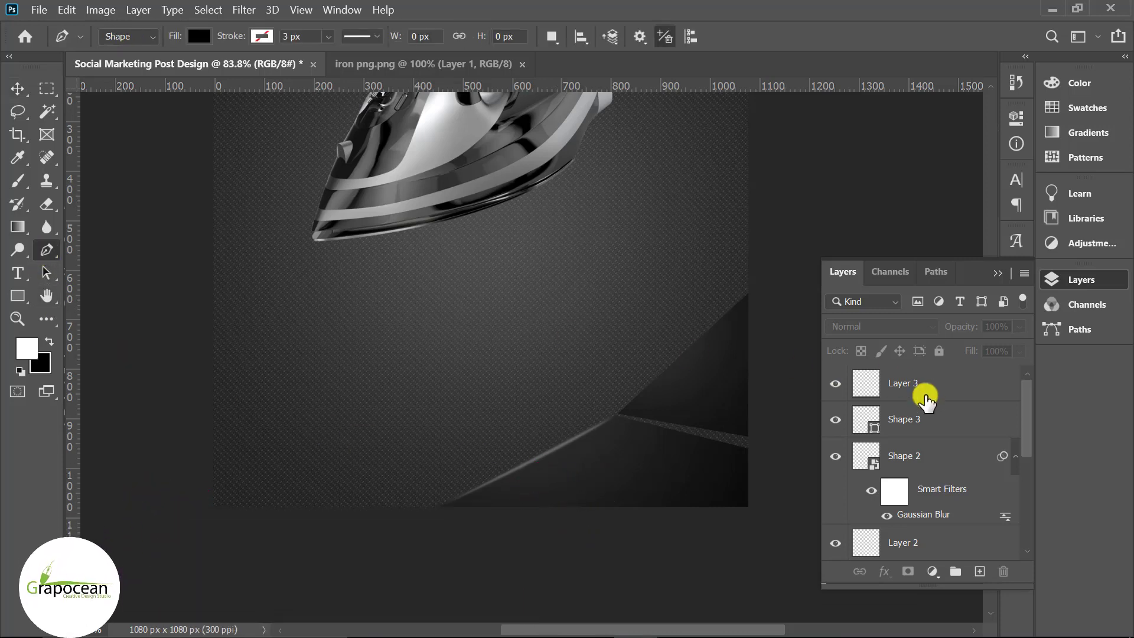
{"action": "left_click", "coordinate": [939, 385]}
{"action": "left_click", "coordinate": [979, 571]}
{"action": "scroll", "coordinate": [753, 328], "scroll_direction": "up", "scroll_amount": 2}
{"action": "scroll", "coordinate": [753, 328], "scroll_direction": "up", "scroll_amount": 3}
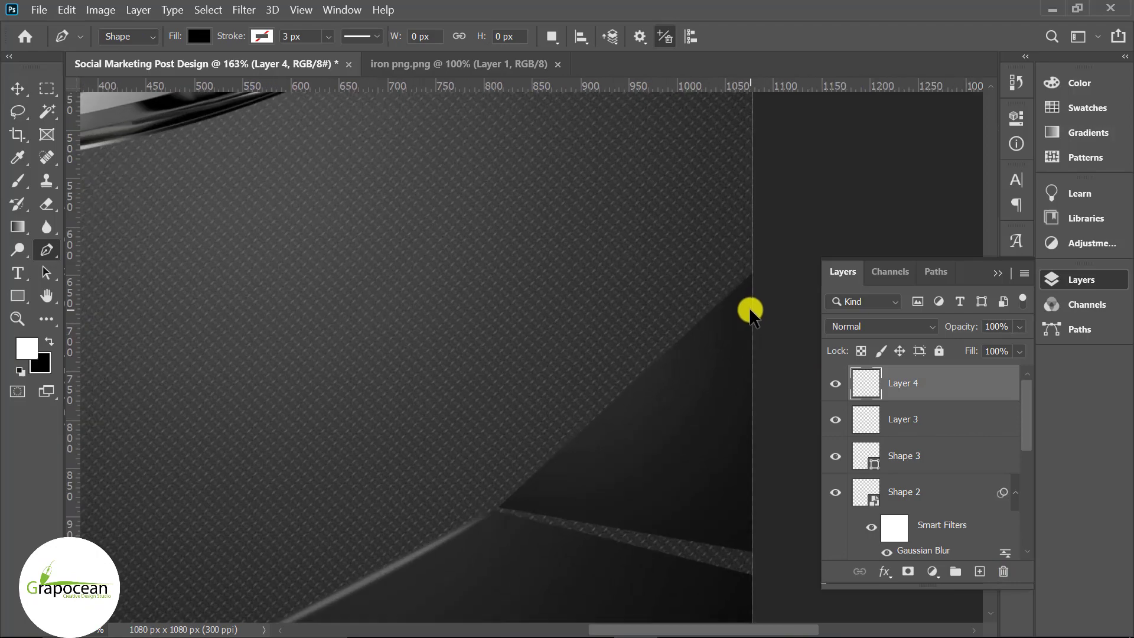
{"action": "scroll", "coordinate": [734, 317], "scroll_direction": "down", "scroll_amount": 2}
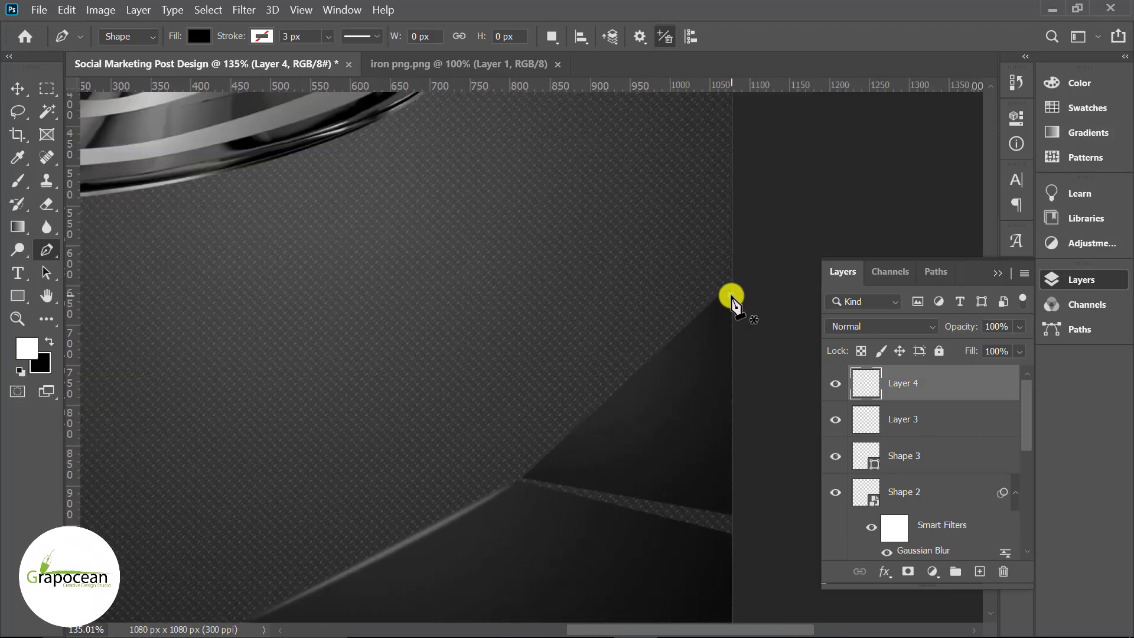
Step: Draw a thin white-filled sliver along the triangle's sloping upper edge
{"action": "left_click", "coordinate": [730, 294]}
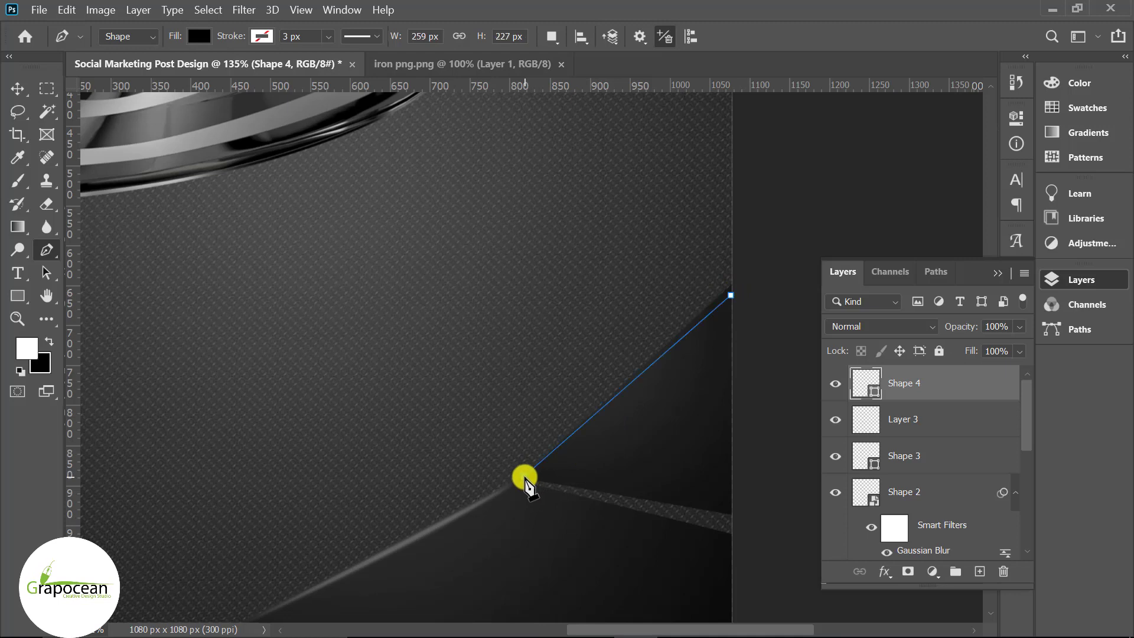
{"action": "left_click", "coordinate": [735, 295]}
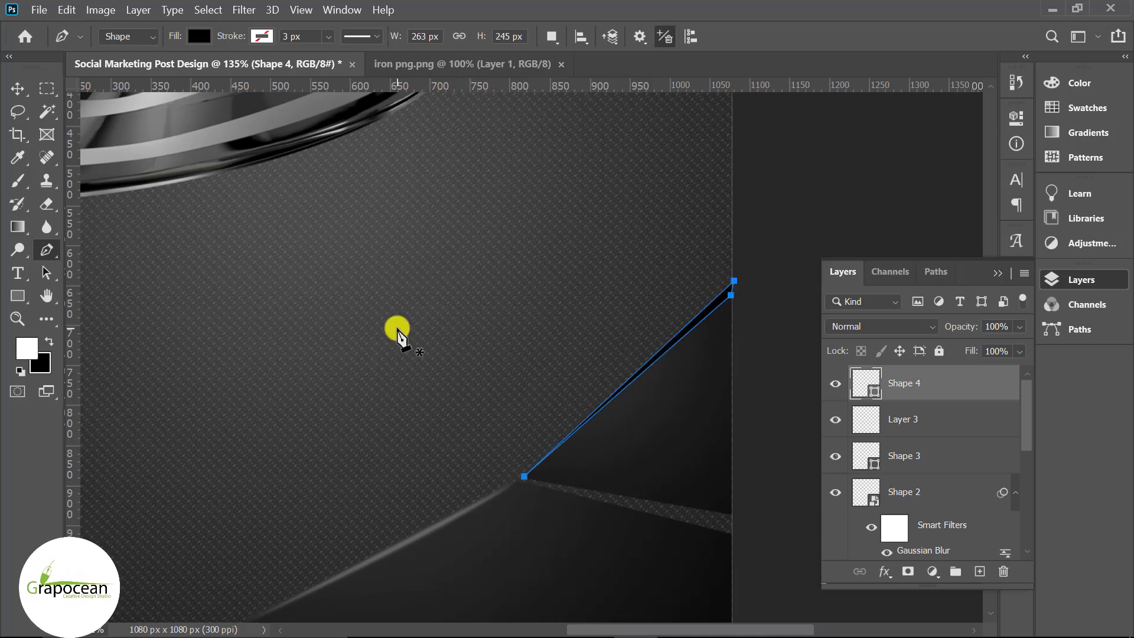
{"action": "left_click", "coordinate": [202, 37]}
{"action": "left_click", "coordinate": [88, 124]}
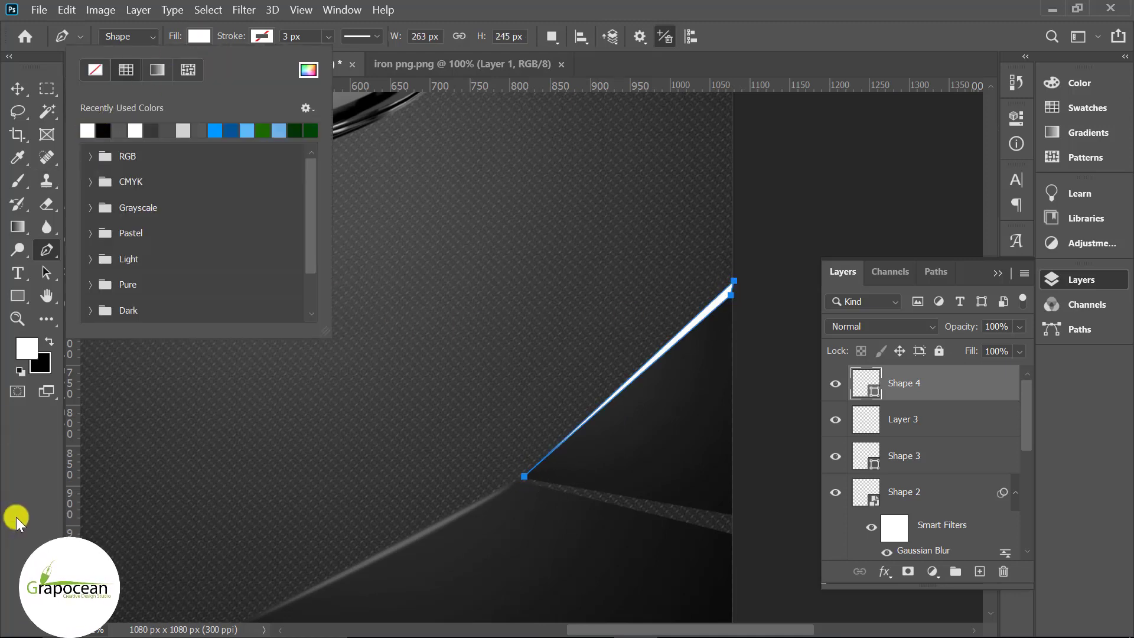
{"action": "left_click", "coordinate": [28, 90]}
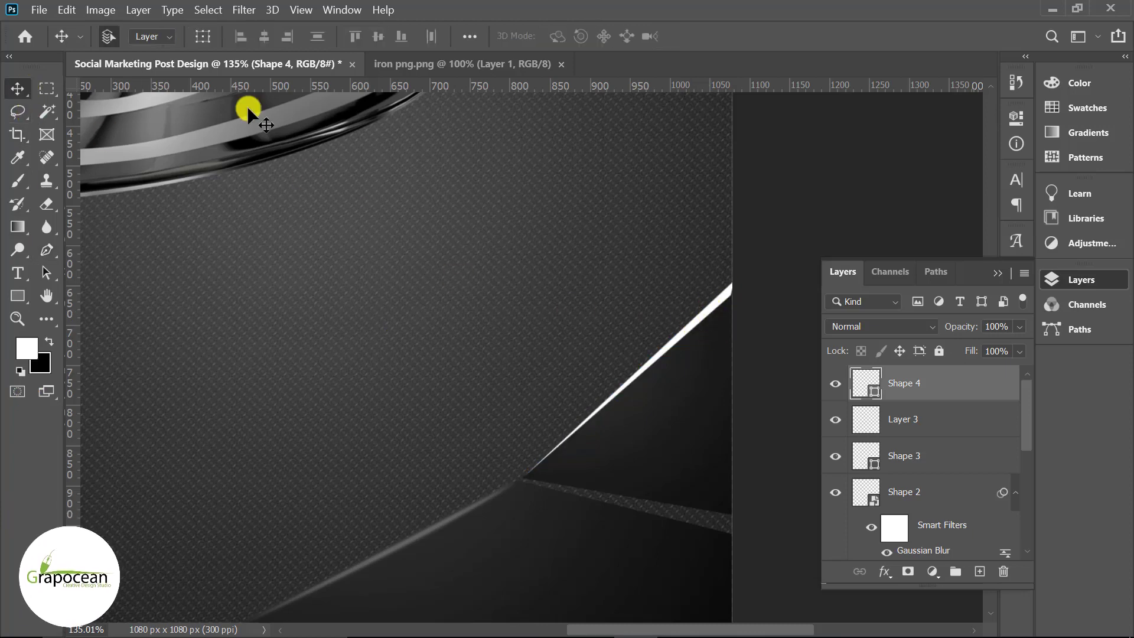
Step: Apply a roughly 3.2 px Gaussian Blur to Shape 4 as a smart filter
{"action": "left_click", "coordinate": [243, 10]}
{"action": "mouse_move", "coordinate": [266, 195]}
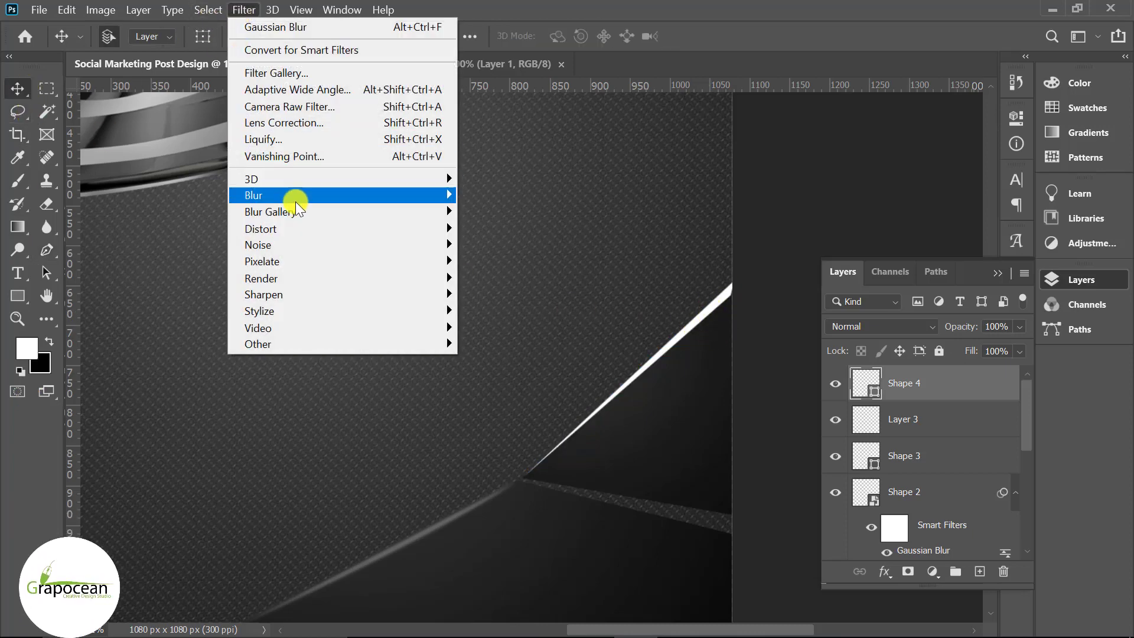
{"action": "left_click", "coordinate": [493, 261]}
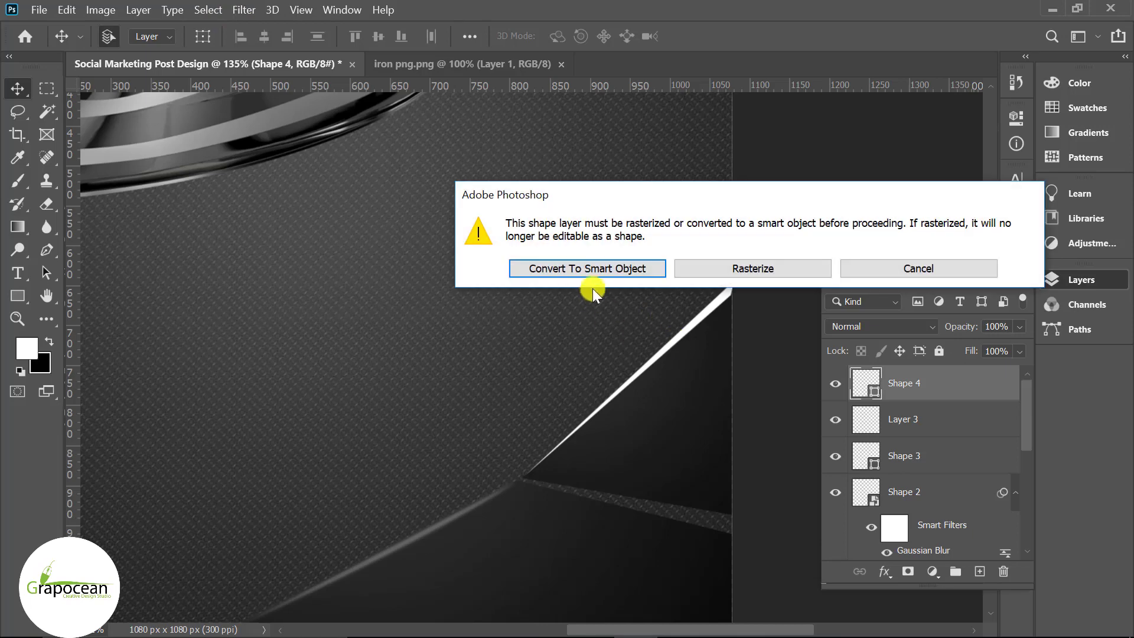
{"action": "left_click", "coordinate": [592, 267]}
{"action": "mouse_move", "coordinate": [740, 424]}
{"action": "left_mouse_down"}
{"action": "mouse_move", "coordinate": [774, 421]}
{"action": "mouse_move", "coordinate": [746, 420]}
{"action": "left_mouse_up"}
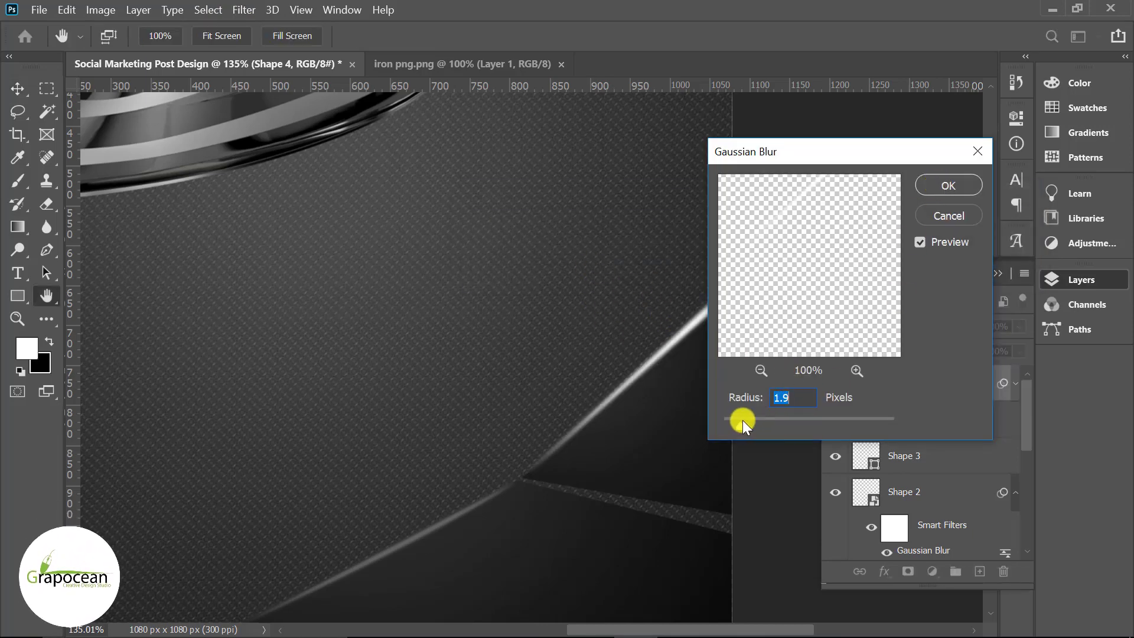
{"action": "left_click", "coordinate": [949, 186]}
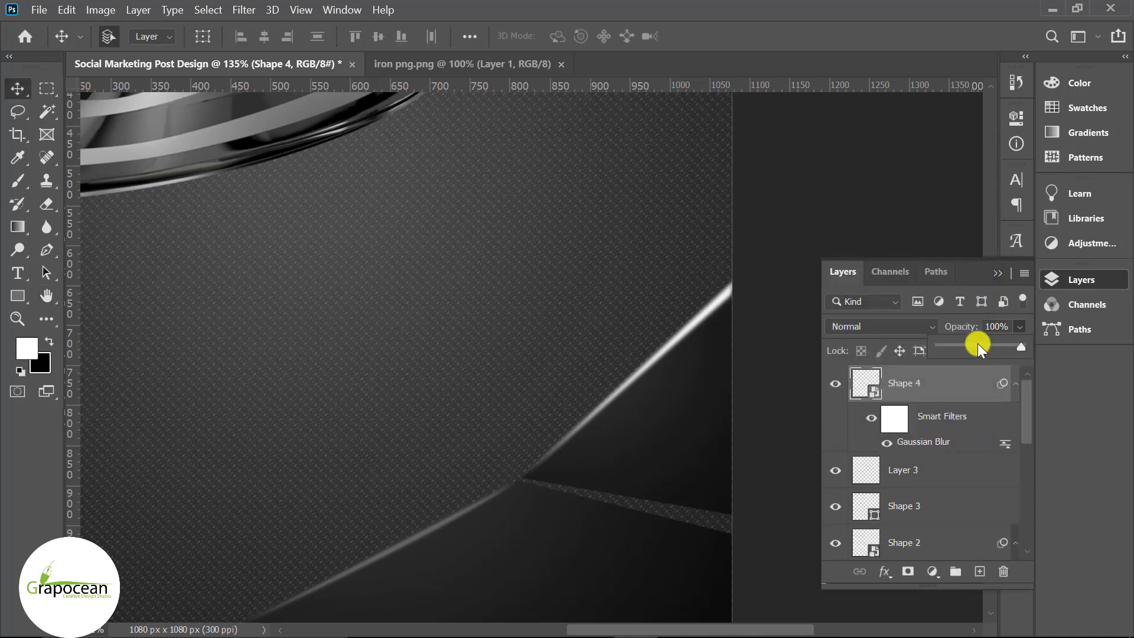
Step: Set Shape 4's opacity to 37%, keeping the blend mode at Normal
{"action": "left_click_drag", "start_coordinate": [977, 342], "coordinate": [963, 342]}
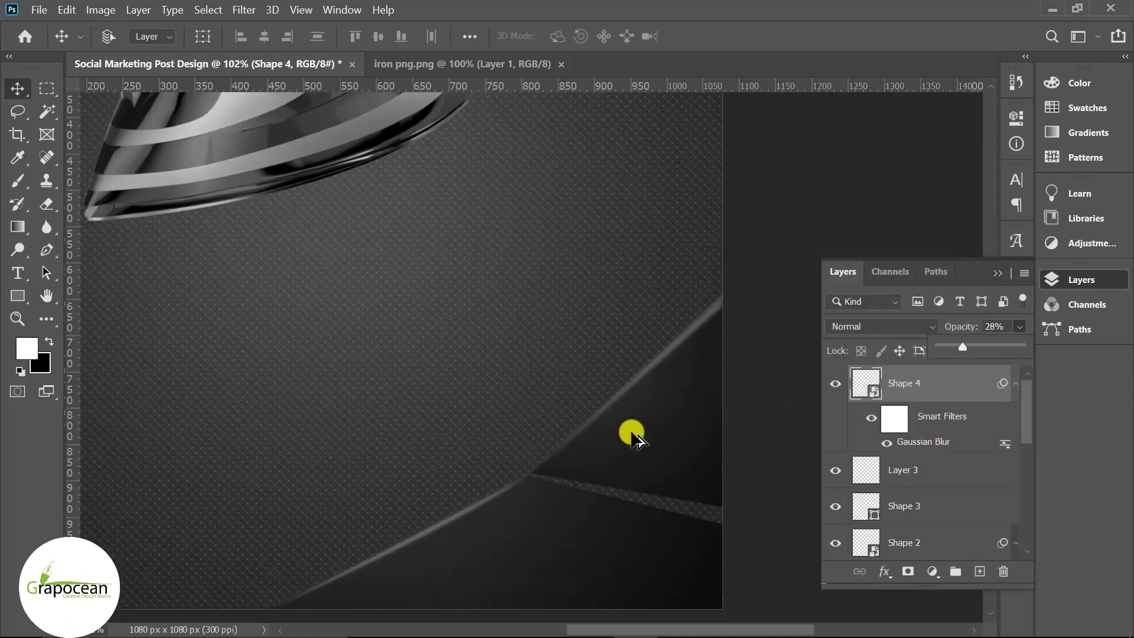
{"action": "scroll", "coordinate": [633, 436], "scroll_direction": "down", "scroll_amount": 5}
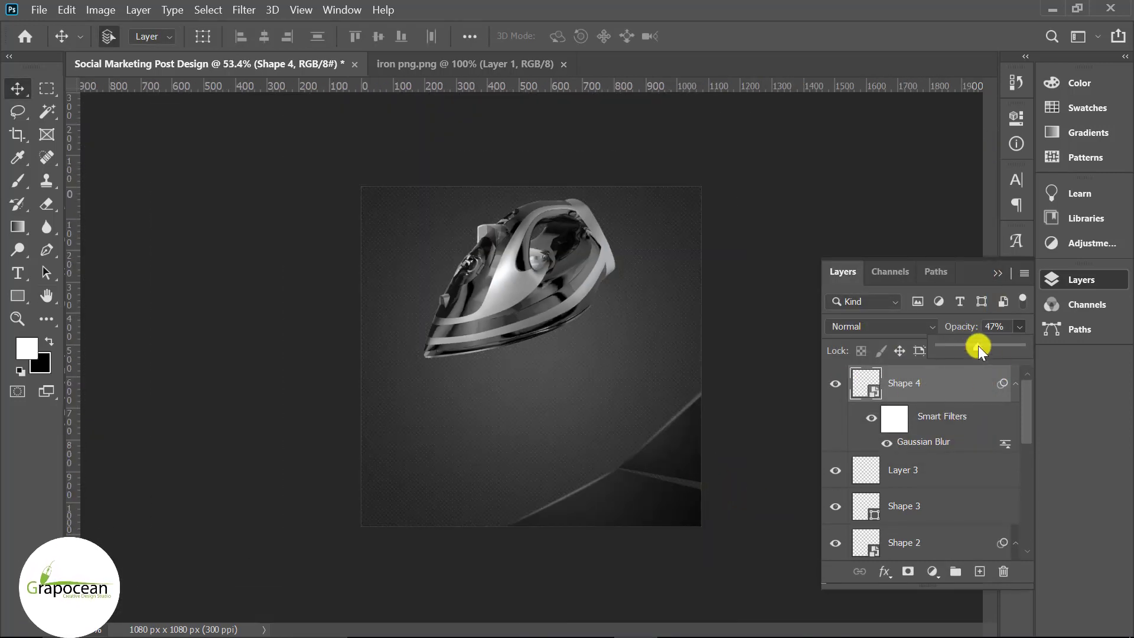
{"action": "left_click_drag", "start_coordinate": [977, 345], "coordinate": [970, 345]}
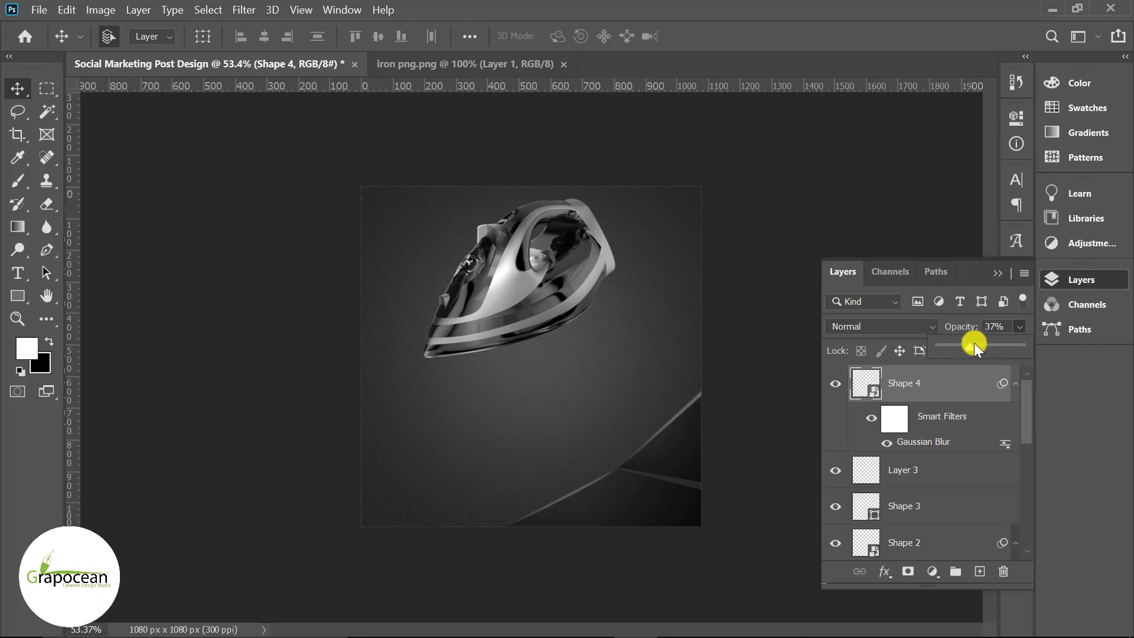
{"action": "left_click", "coordinate": [860, 326]}
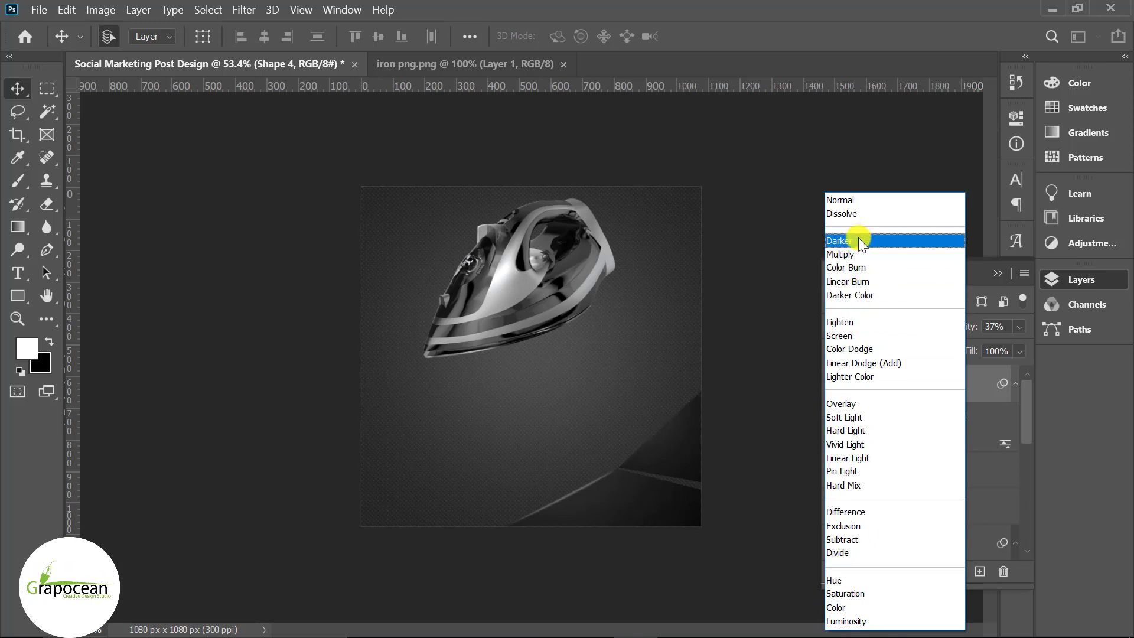
{"action": "left_click", "coordinate": [785, 298]}
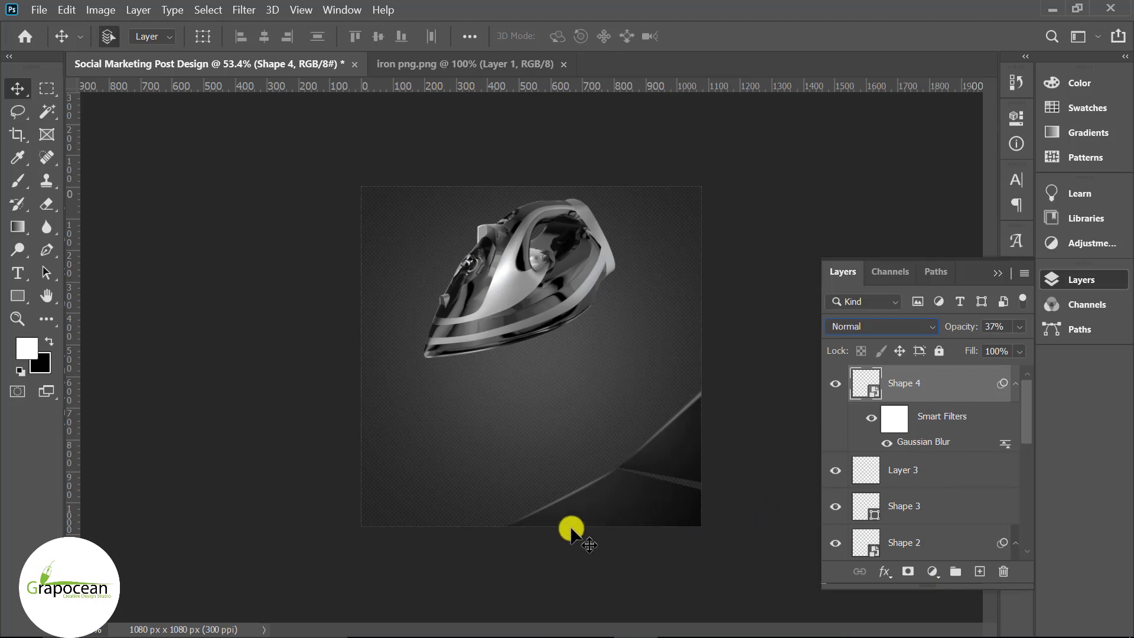
{"action": "left_click", "coordinate": [47, 249]}
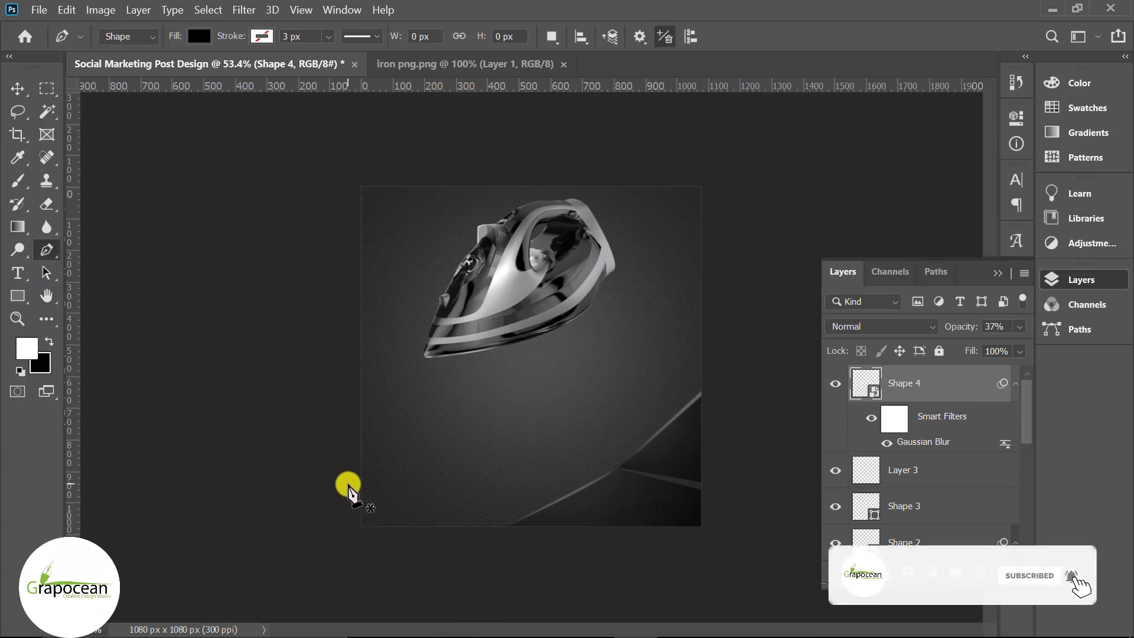
Step: Start the floor outline with corners from the lower left up past the iron to the right
{"action": "left_click", "coordinate": [350, 483]}
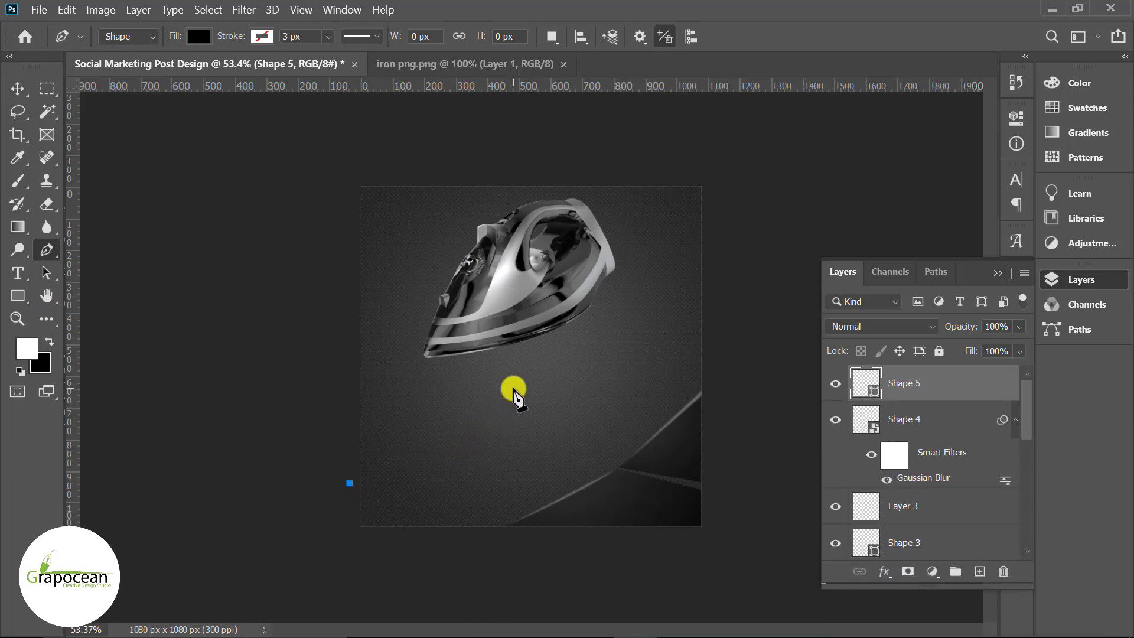
{"action": "left_click", "coordinate": [513, 387]}
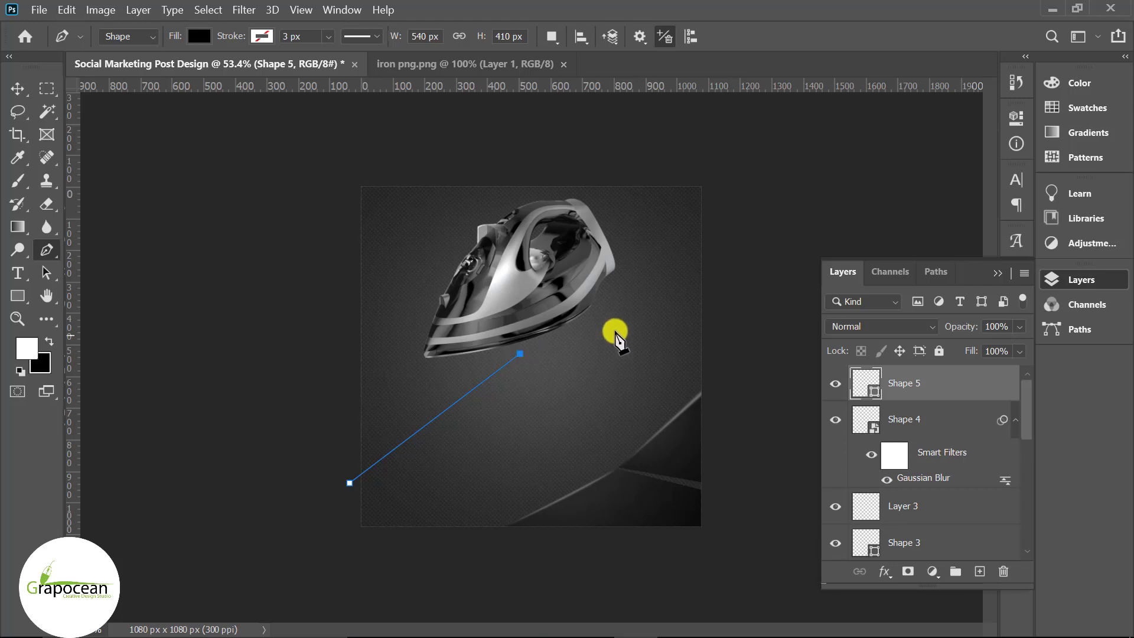
{"action": "left_click", "coordinate": [707, 297]}
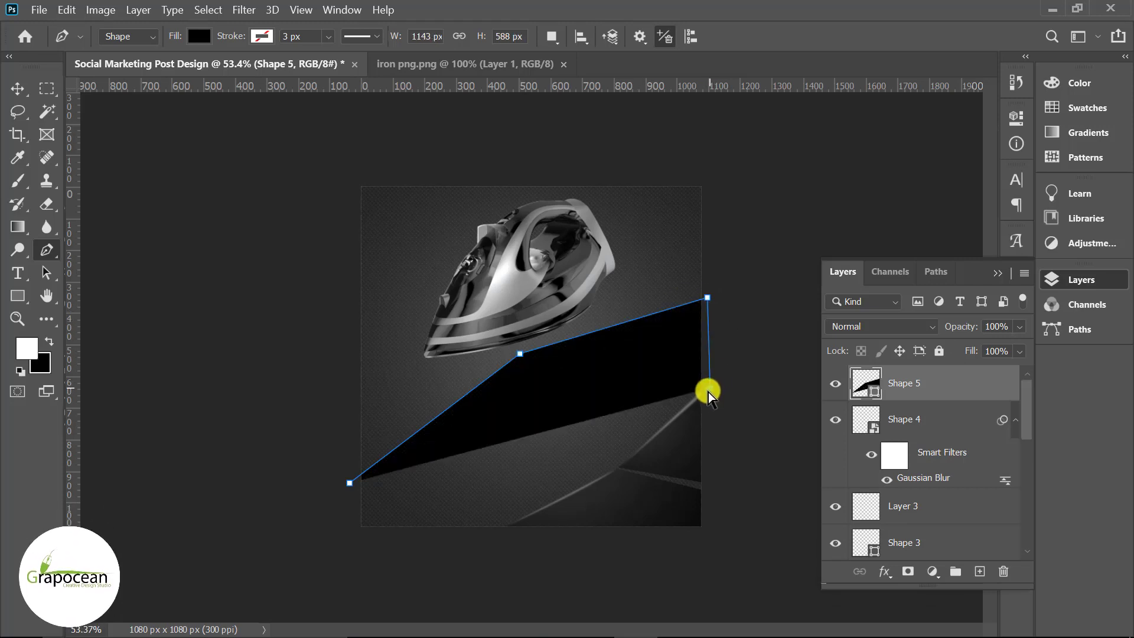
{"action": "key", "text": "ctrl+plus"}
{"action": "left_click", "coordinate": [783, 400]}
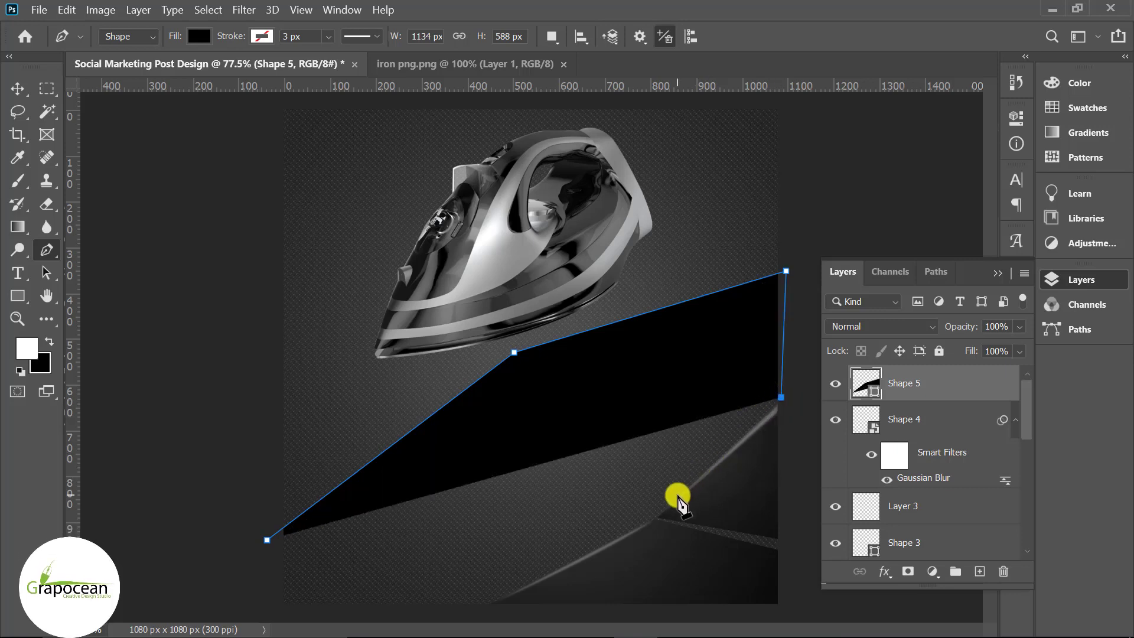
{"action": "left_click", "coordinate": [656, 513]}
{"action": "key", "text": "ctrl+z"}
Step: Finish the floor outline along the bottom edge and close it as black Shape 5
{"action": "left_click", "coordinate": [659, 518]}
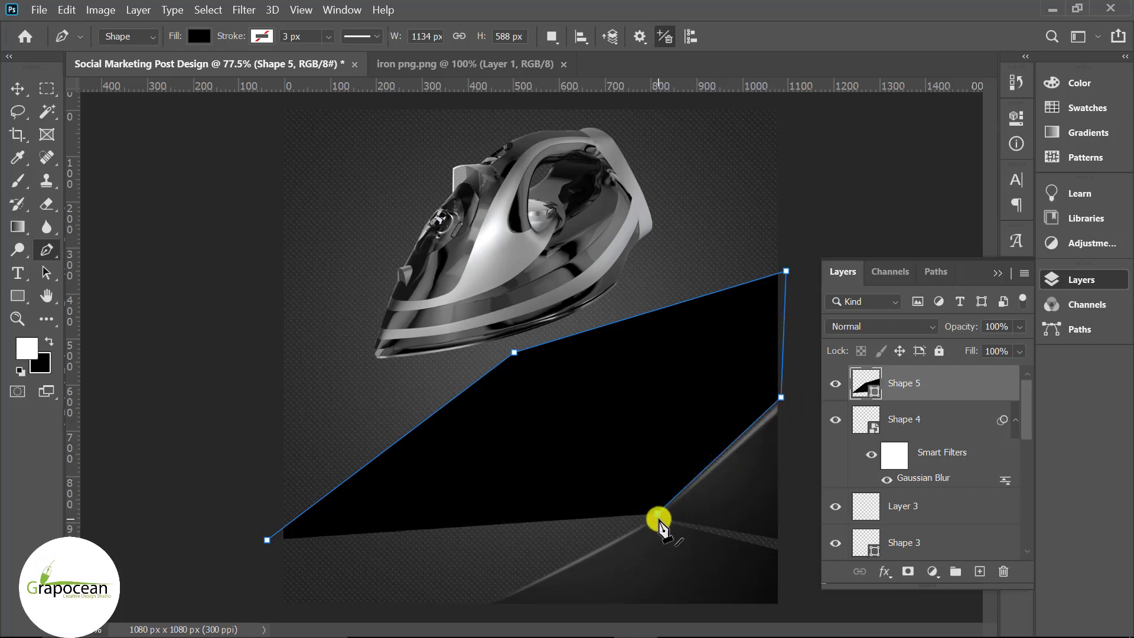
{"action": "scroll", "coordinate": [657, 519], "scroll_direction": "down", "scroll_amount": 2}
{"action": "scroll", "coordinate": [633, 527], "scroll_direction": "down", "scroll_amount": 1}
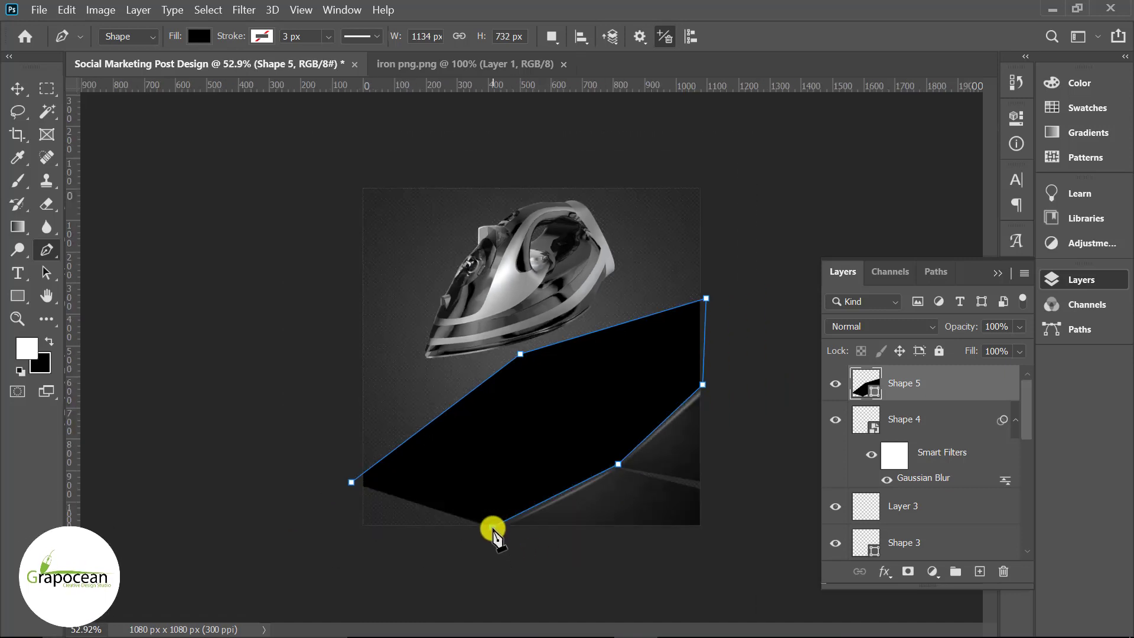
{"action": "left_click", "coordinate": [495, 529]}
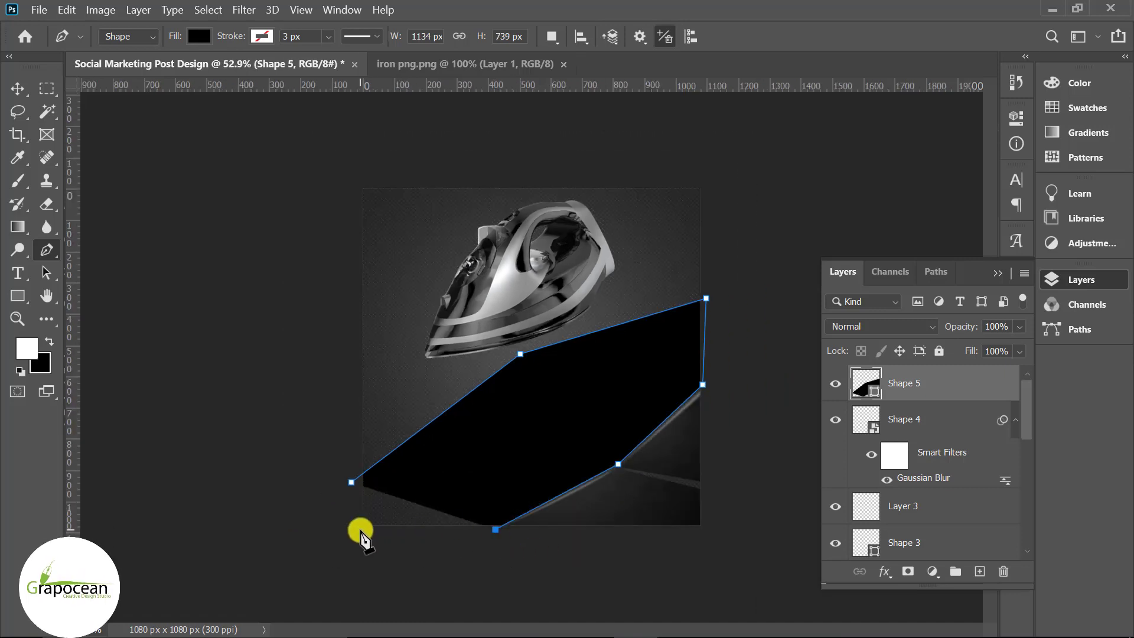
{"action": "left_click", "coordinate": [360, 529]}
{"action": "left_click", "coordinate": [16, 88]}
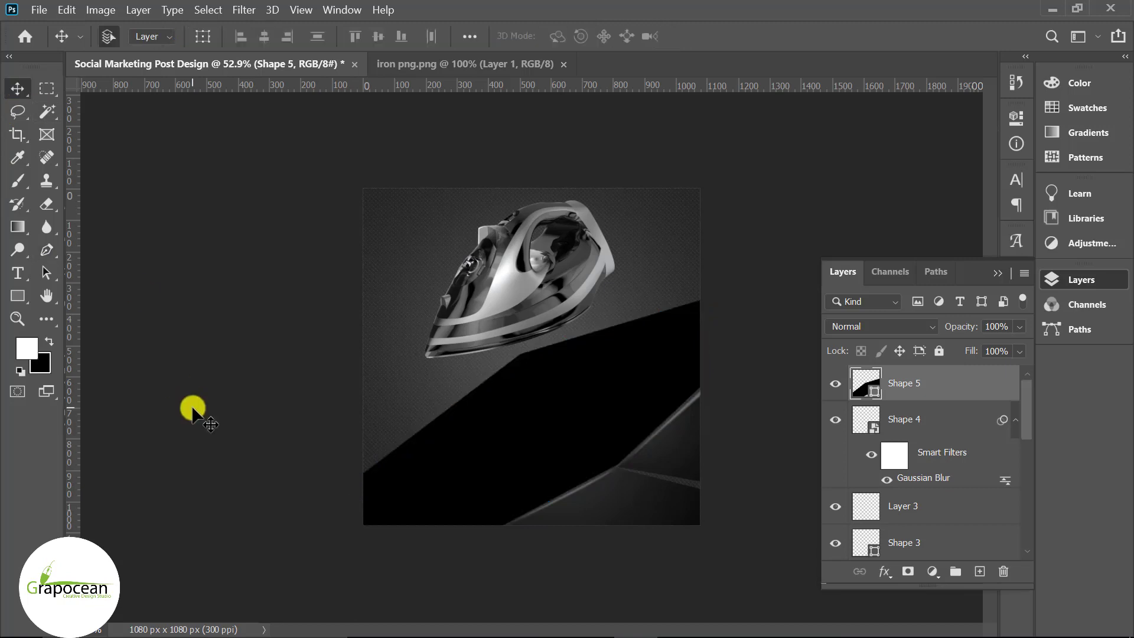
{"action": "left_click", "coordinate": [189, 404]}
{"action": "scroll", "coordinate": [650, 506], "scroll_direction": "up", "scroll_amount": 1}
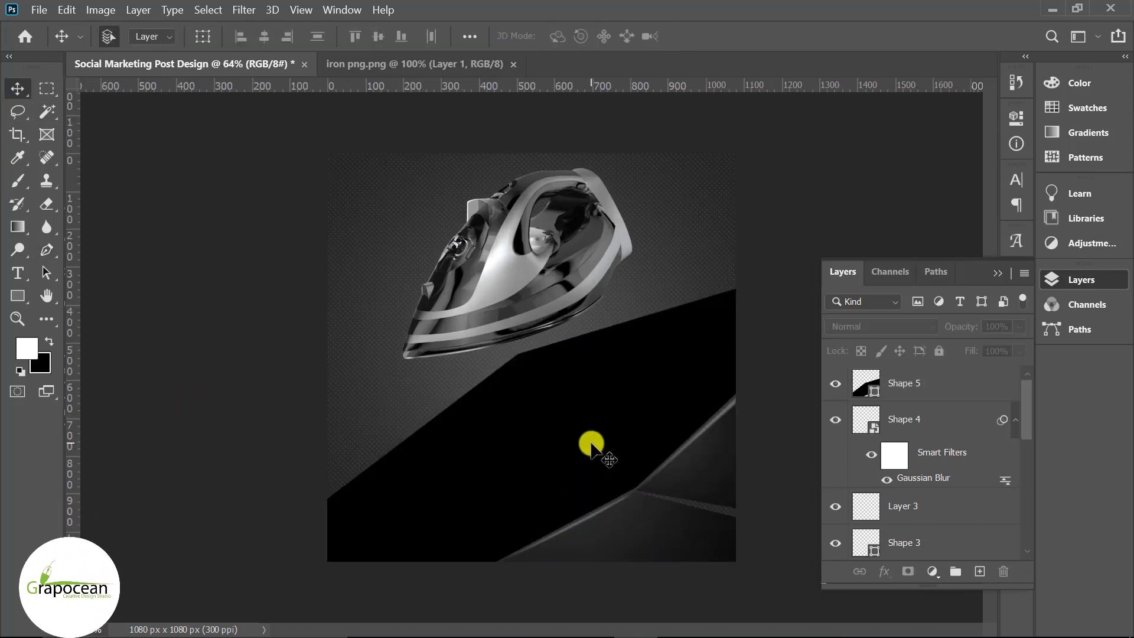
Step: Load Shape 5's outline as a selection on a new layer with a large soft brush
{"action": "left_click", "coordinate": [591, 447]}
{"action": "left_click", "coordinate": [864, 382], "text": "ctrl"}
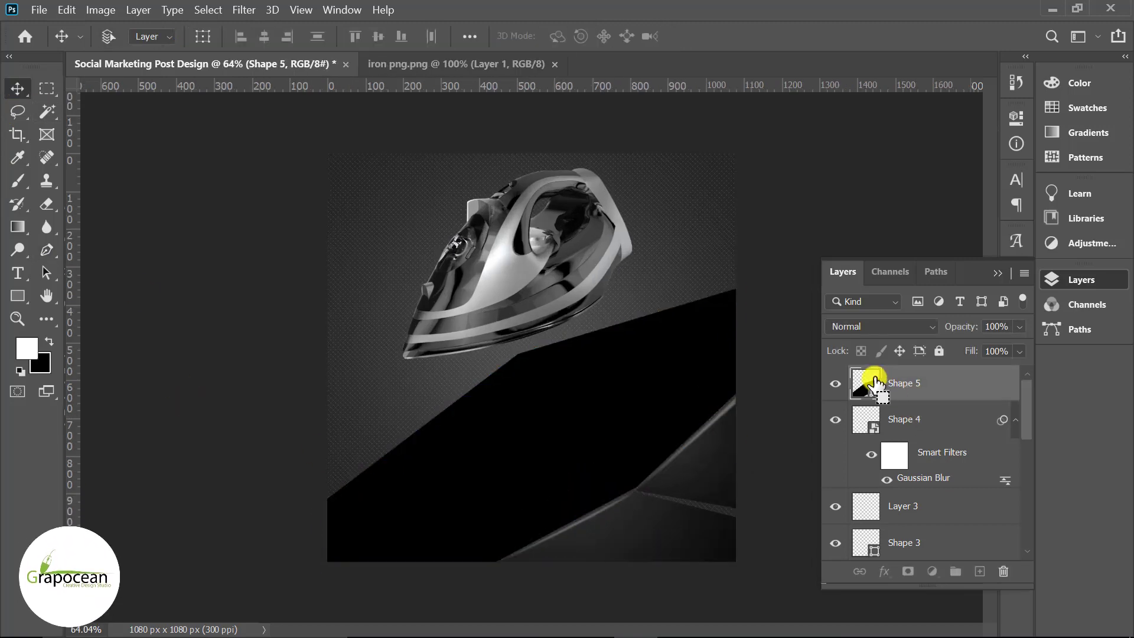
{"action": "left_click", "coordinate": [975, 570]}
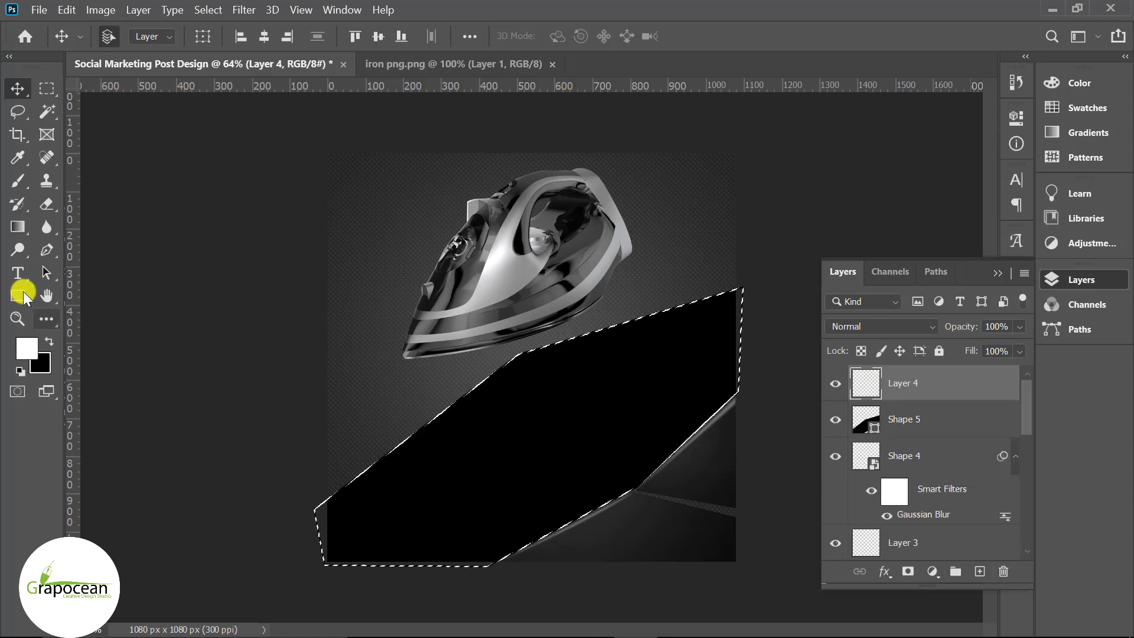
{"action": "right_click", "coordinate": [18, 180]}
{"action": "left_click", "coordinate": [82, 177]}
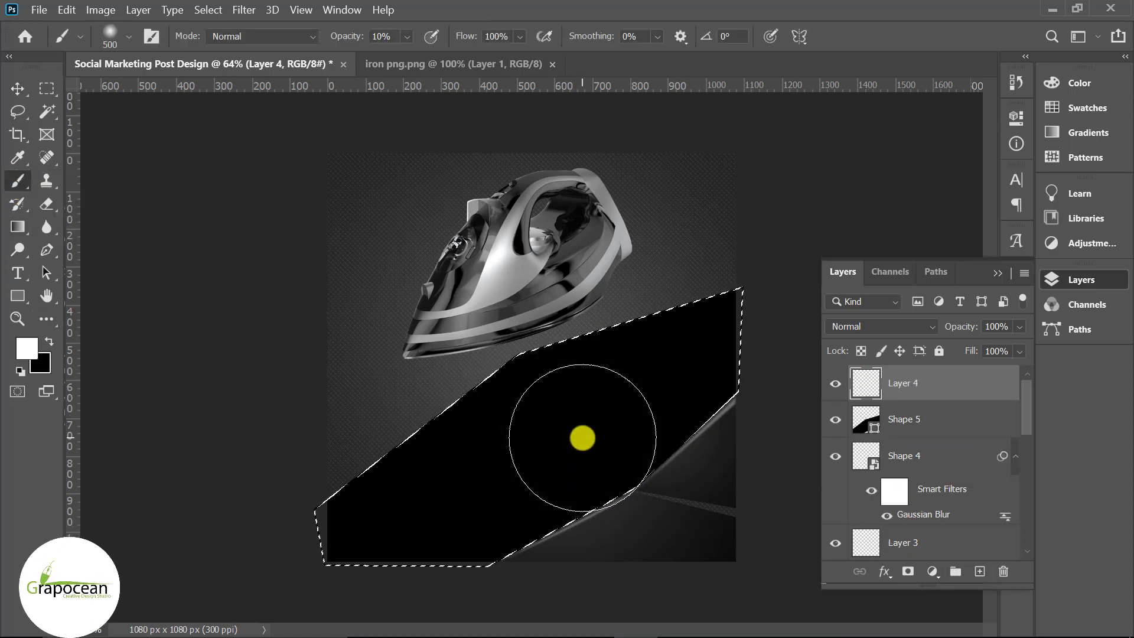
{"action": "key", "text": "bracketright"}
Step: Brush faint white light across the floor's centre, then deselect
{"action": "key", "text": "bracketright"}
{"action": "key", "text": "bracketright"}
{"action": "key", "text": "bracketright"}
{"action": "left_click_drag", "start_coordinate": [556, 425], "coordinate": [588, 380]}
{"action": "key", "text": "bracketright"}
{"action": "key", "text": "bracketright"}
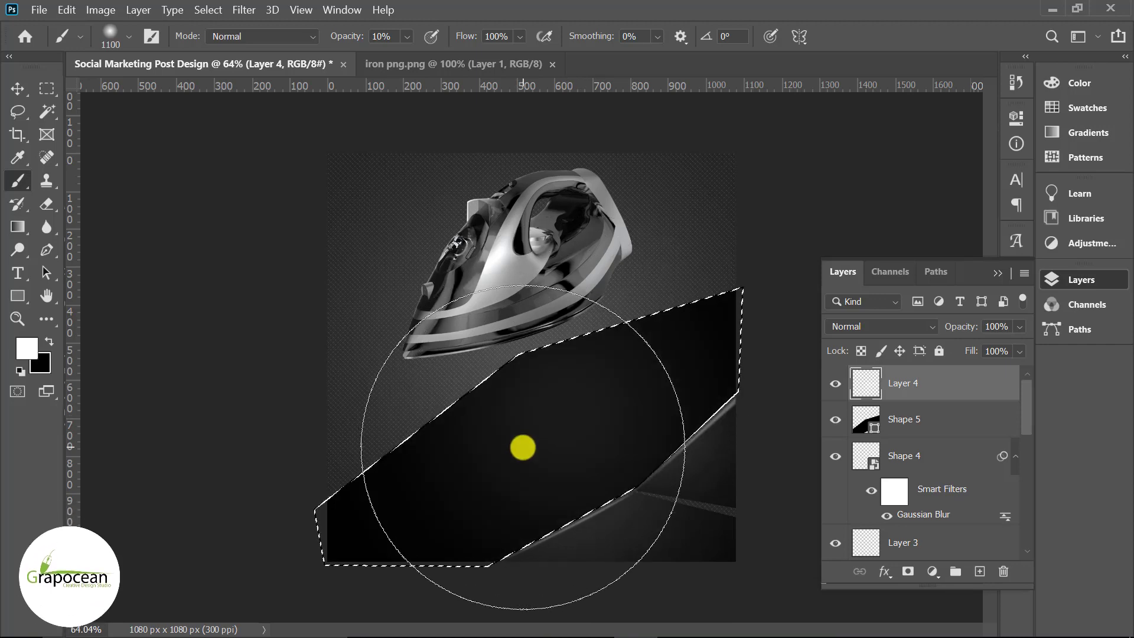
{"action": "mouse_move", "coordinate": [519, 448]}
{"action": "left_mouse_down"}
{"action": "mouse_move", "coordinate": [551, 405]}
{"action": "mouse_move", "coordinate": [654, 322]}
{"action": "mouse_move", "coordinate": [337, 495]}
{"action": "left_mouse_up"}
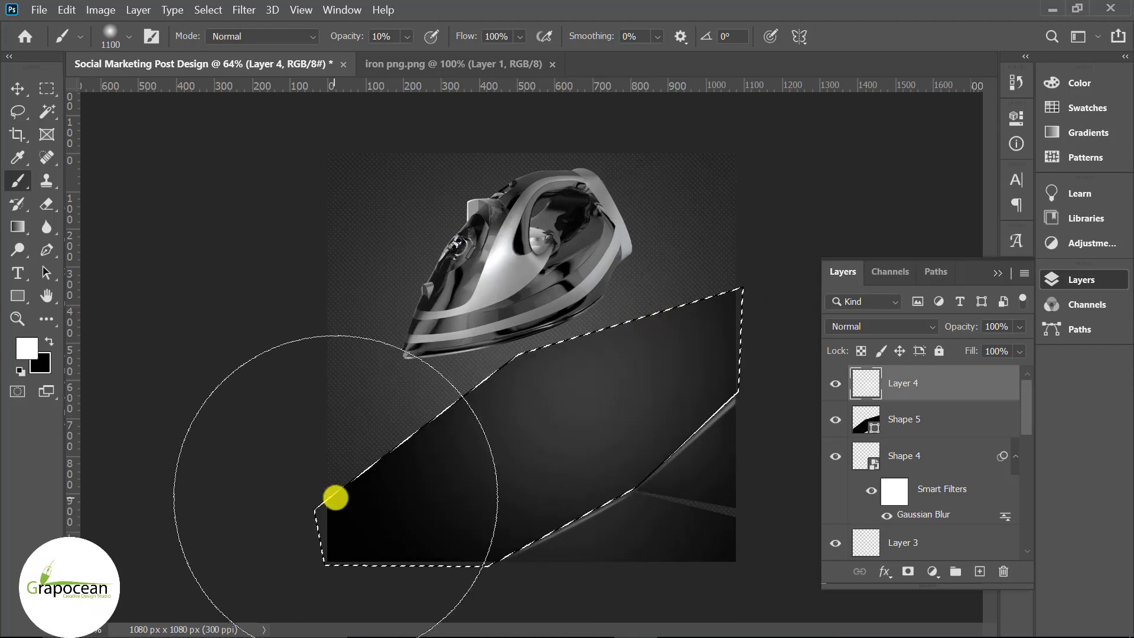
{"action": "key", "text": "m"}
{"action": "key", "text": "ctrl+d"}
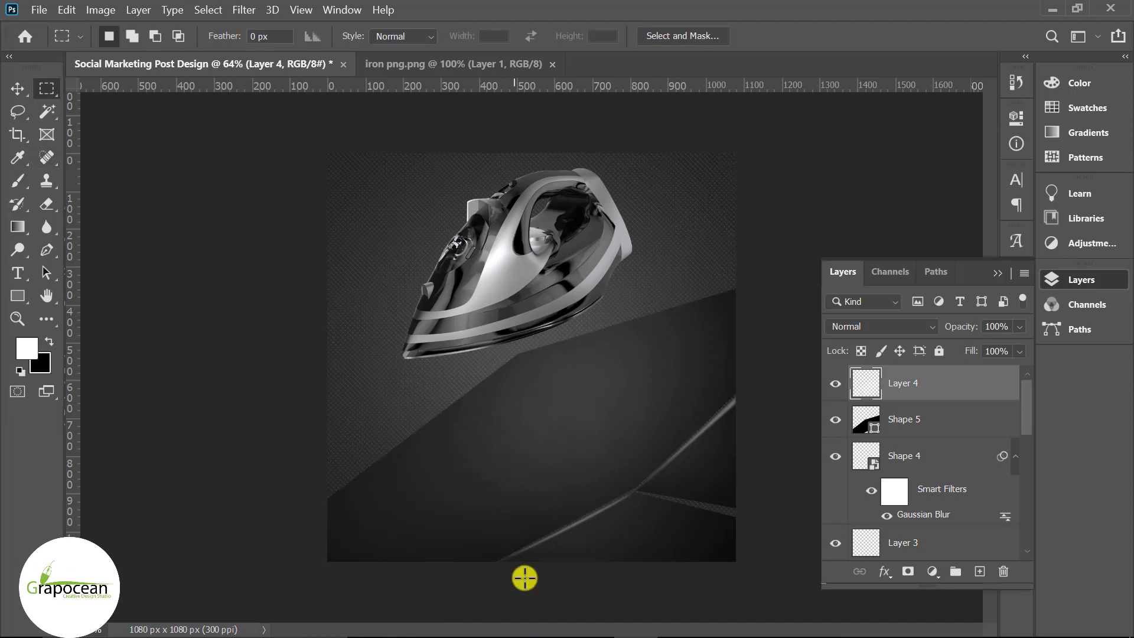
{"action": "scroll", "coordinate": [644, 566], "scroll_direction": "up", "scroll_amount": 1}
{"action": "scroll", "coordinate": [625, 531], "scroll_direction": "up", "scroll_amount": 1}
{"action": "scroll", "coordinate": [613, 542], "scroll_direction": "up", "scroll_amount": 2}
{"action": "scroll", "coordinate": [612, 541], "scroll_direction": "down", "scroll_amount": 2}
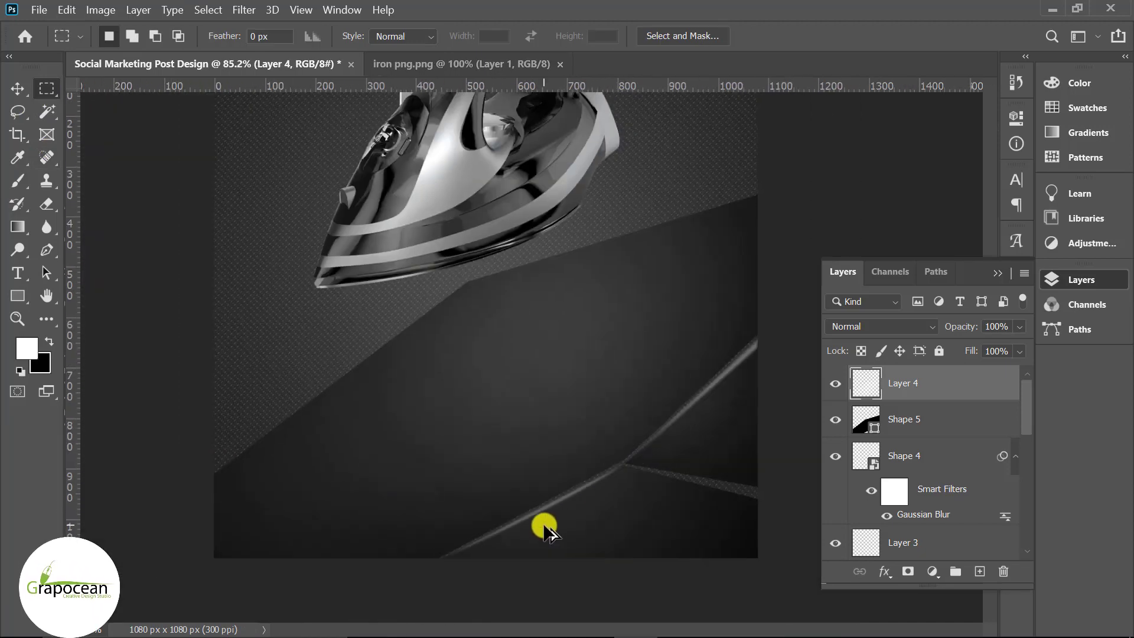
{"action": "scroll", "coordinate": [544, 526], "scroll_direction": "down", "scroll_amount": 2}
{"action": "left_click", "coordinate": [52, 255]}
Step: Draw a black triangle in the lower right and send it behind all other layers
{"action": "left_click", "coordinate": [392, 594]}
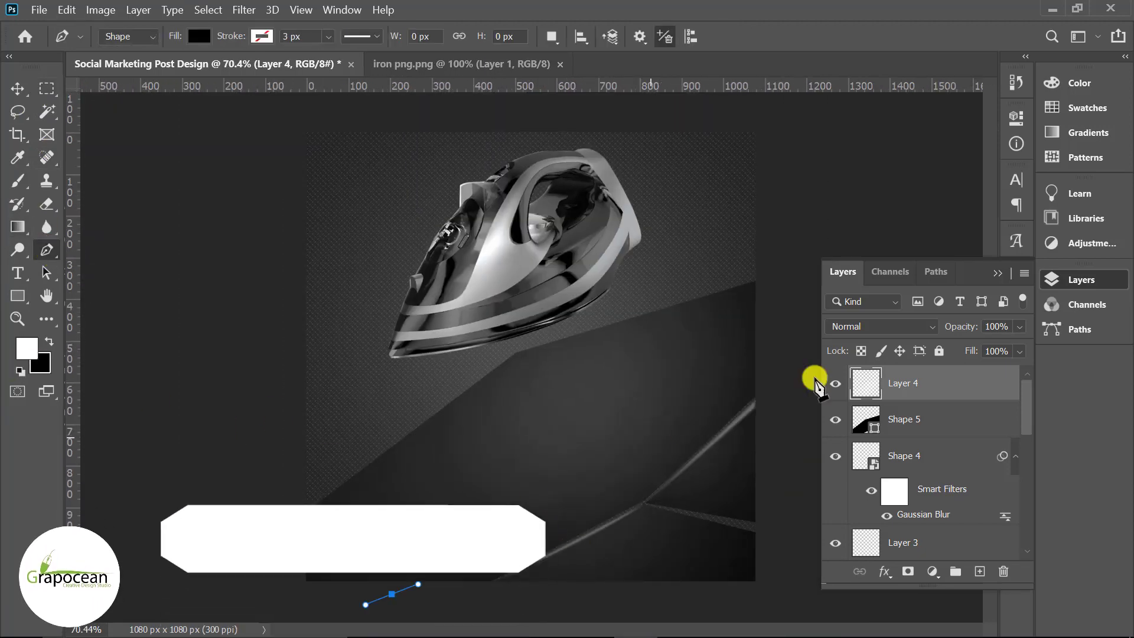
{"action": "left_click", "coordinate": [779, 345]}
{"action": "left_click", "coordinate": [770, 595]}
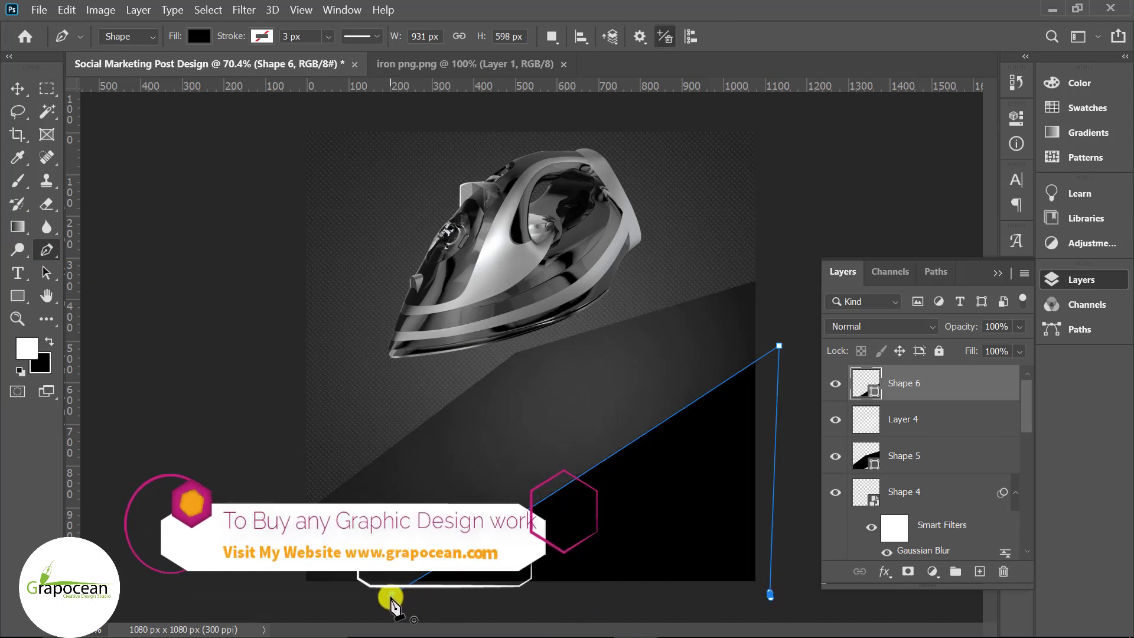
{"action": "left_click", "coordinate": [391, 594]}
{"action": "key", "text": "v"}
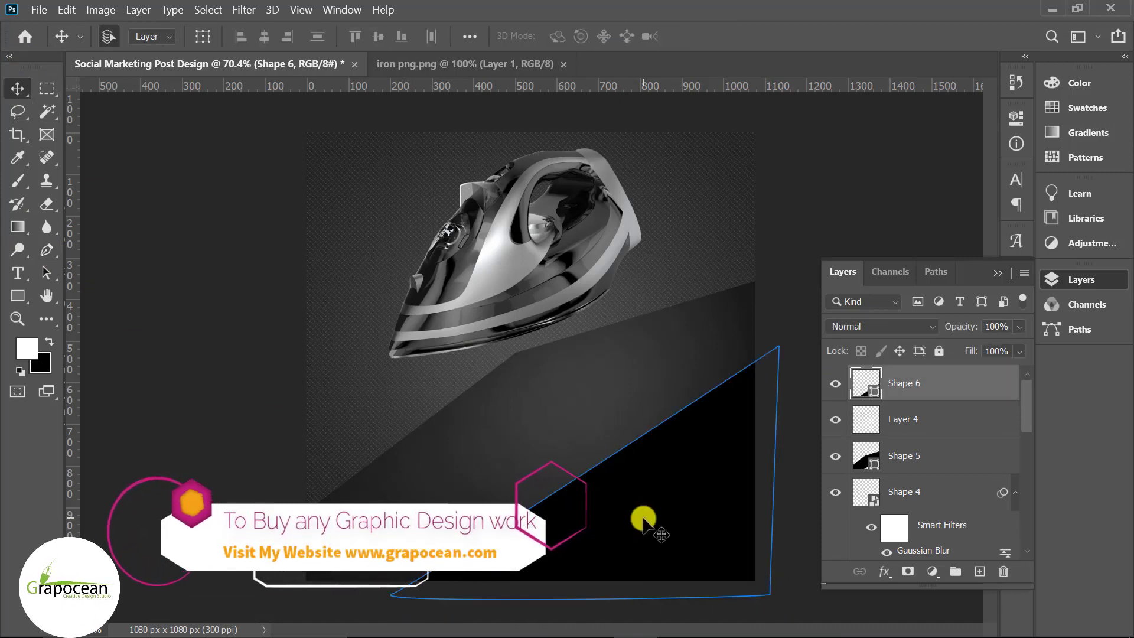
{"action": "key", "text": "ctrl+bracketleft"}
{"action": "key", "text": "ctrl+bracketleft"}
{"action": "key", "text": "ctrl+bracketleft"}
{"action": "key", "text": "ctrl+bracketleft"}
{"action": "key", "text": "ctrl+bracketleft"}
{"action": "key", "text": "ctrl+bracketleft"}
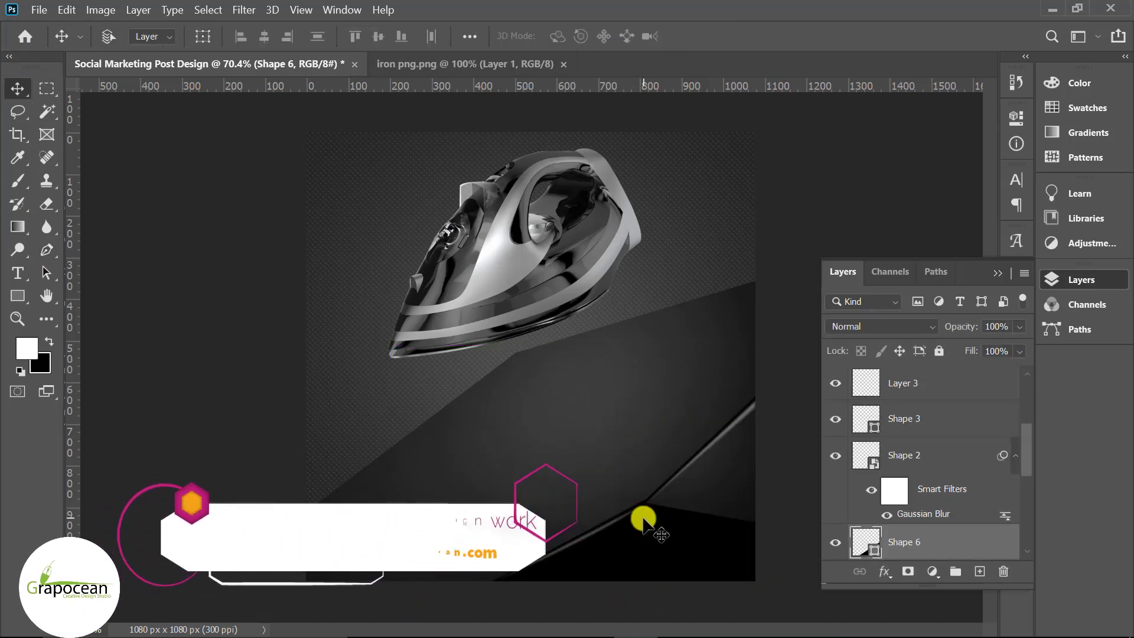
{"action": "key", "text": "ctrl+bracketleft"}
Step: Duplicate the blurred Shape 4 layer
{"action": "scroll", "coordinate": [650, 532], "scroll_direction": "down", "scroll_amount": 3}
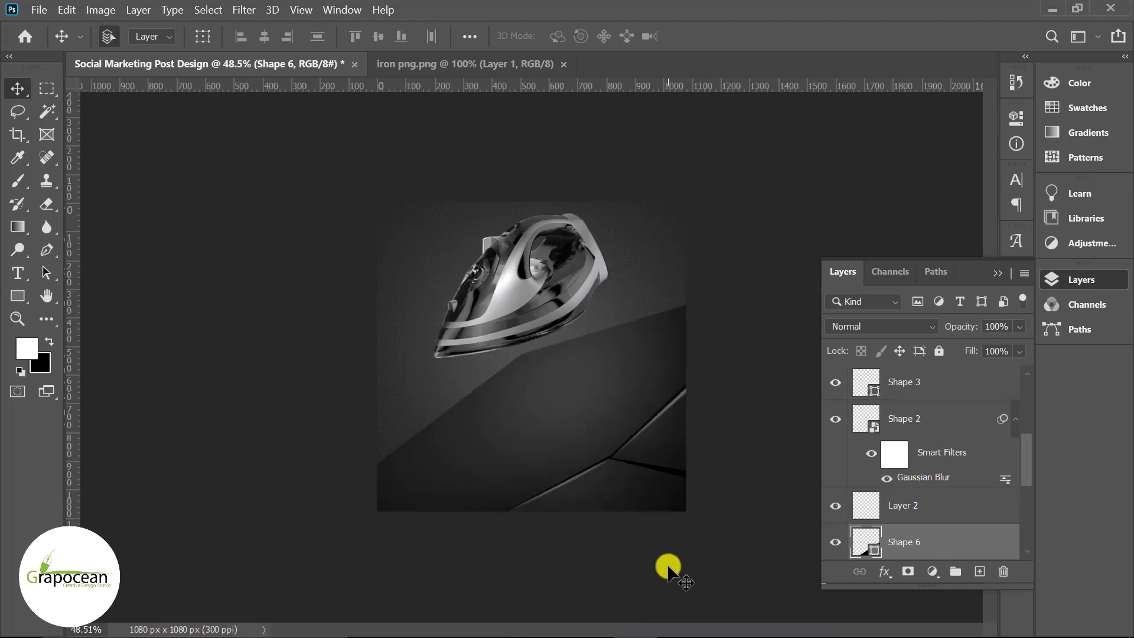
{"action": "left_click", "coordinate": [904, 491]}
{"action": "left_click_drag", "start_coordinate": [945, 490], "coordinate": [983, 580]}
Step: Free-transform the Shape 4 copy and rotate it roughly 45°
{"action": "key", "text": "ctrl+t"}
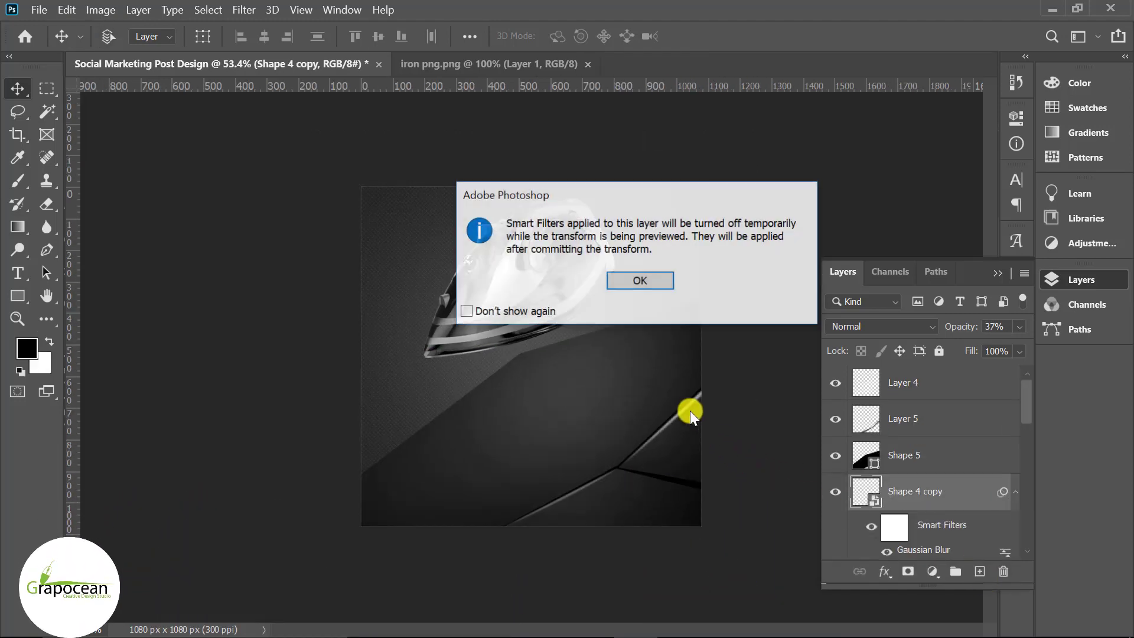
{"action": "left_click", "coordinate": [644, 282]}
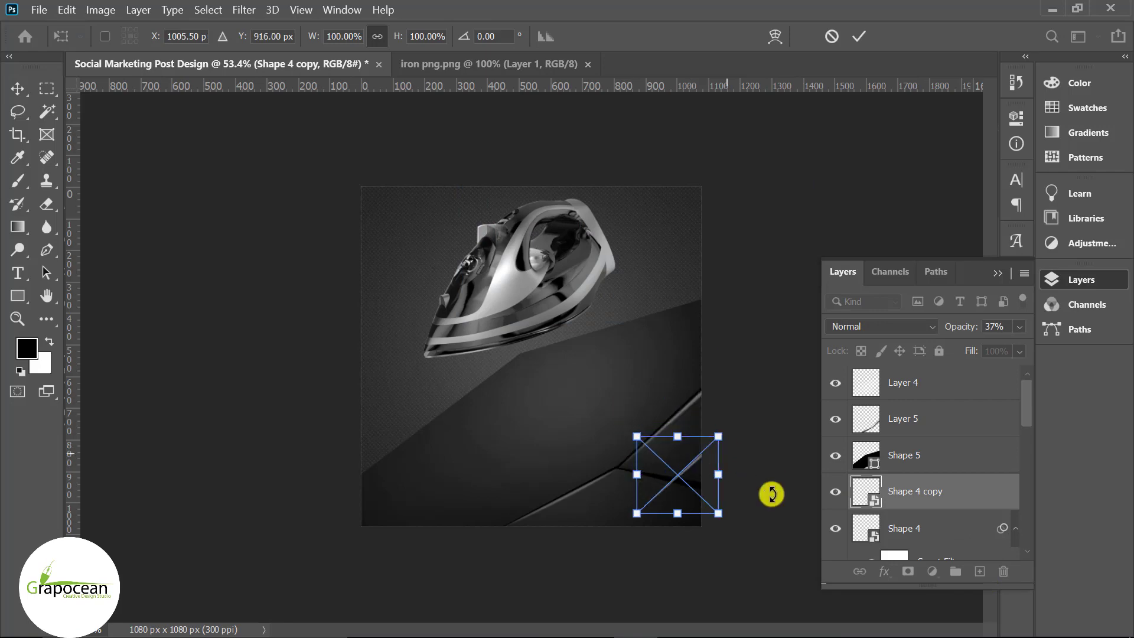
{"action": "left_click_drag", "start_coordinate": [767, 491], "coordinate": [666, 550]}
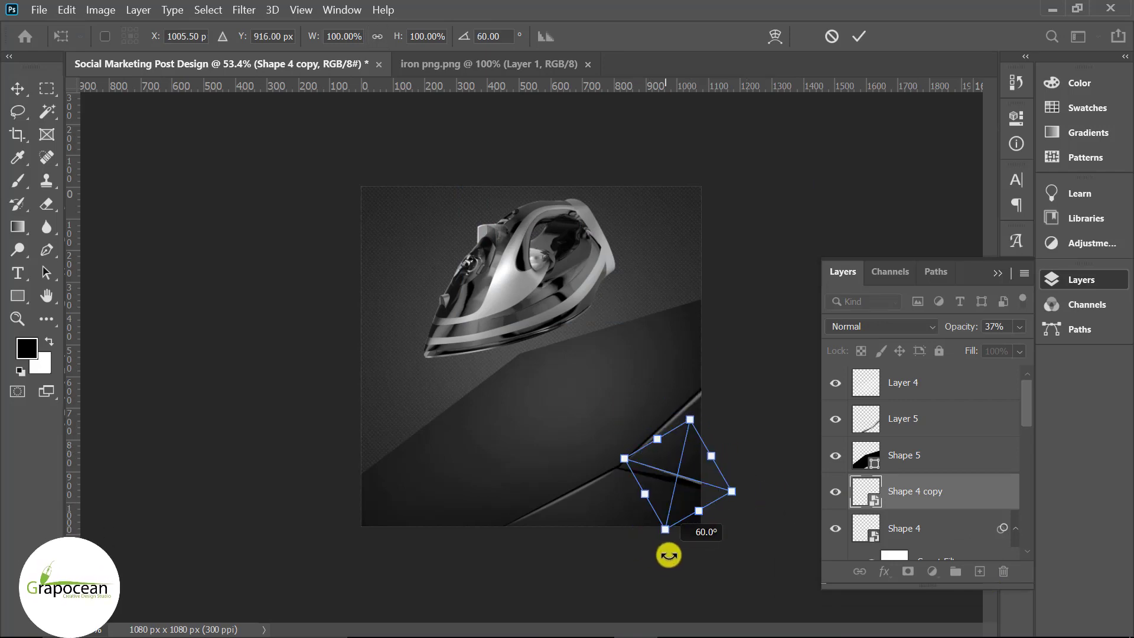
{"action": "scroll", "coordinate": [697, 473], "scroll_direction": "up", "scroll_amount": 3}
{"action": "scroll", "coordinate": [476, 458], "scroll_direction": "up", "scroll_amount": 2}
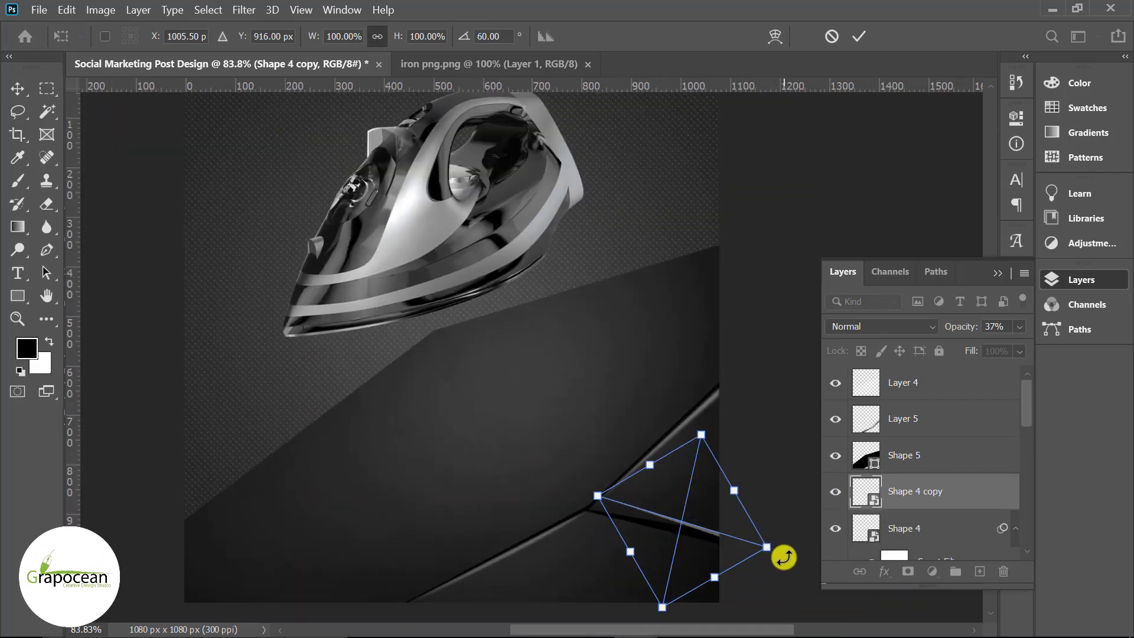
Step: Fine-tune the copy to about 51.84° along the floor crease and commit
{"action": "left_click_drag", "start_coordinate": [767, 547], "coordinate": [782, 537]}
{"action": "scroll", "coordinate": [683, 532], "scroll_direction": "up", "scroll_amount": 4}
{"action": "scroll", "coordinate": [717, 527], "scroll_direction": "up", "scroll_amount": 5}
{"action": "left_click_drag", "start_coordinate": [717, 525], "coordinate": [706, 519]}
{"action": "scroll", "coordinate": [603, 534], "scroll_direction": "down", "scroll_amount": 4}
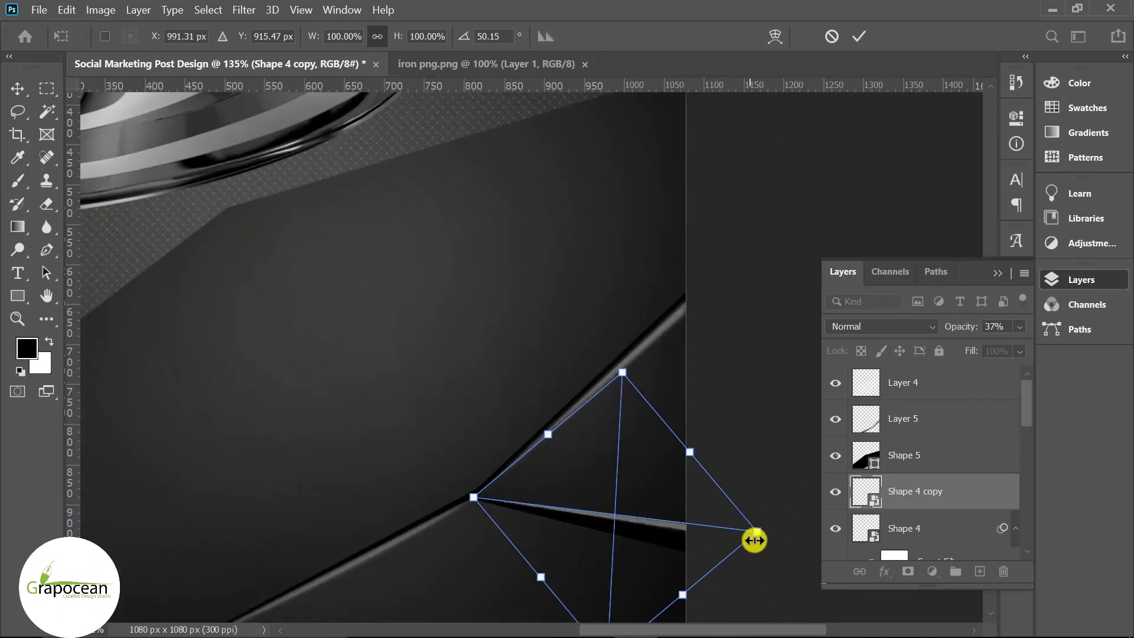
{"action": "left_click_drag", "start_coordinate": [774, 535], "coordinate": [773, 539]}
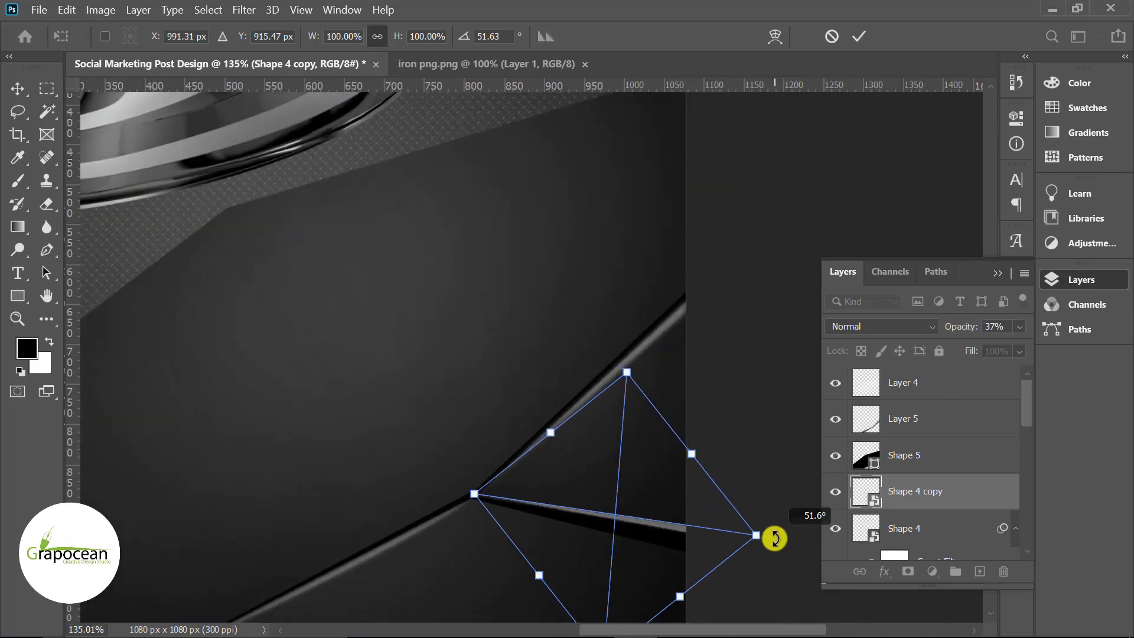
{"action": "left_click", "coordinate": [856, 37]}
{"action": "scroll", "coordinate": [736, 384], "scroll_direction": "down", "scroll_amount": 3}
{"action": "scroll", "coordinate": [759, 473], "scroll_direction": "down", "scroll_amount": 4}
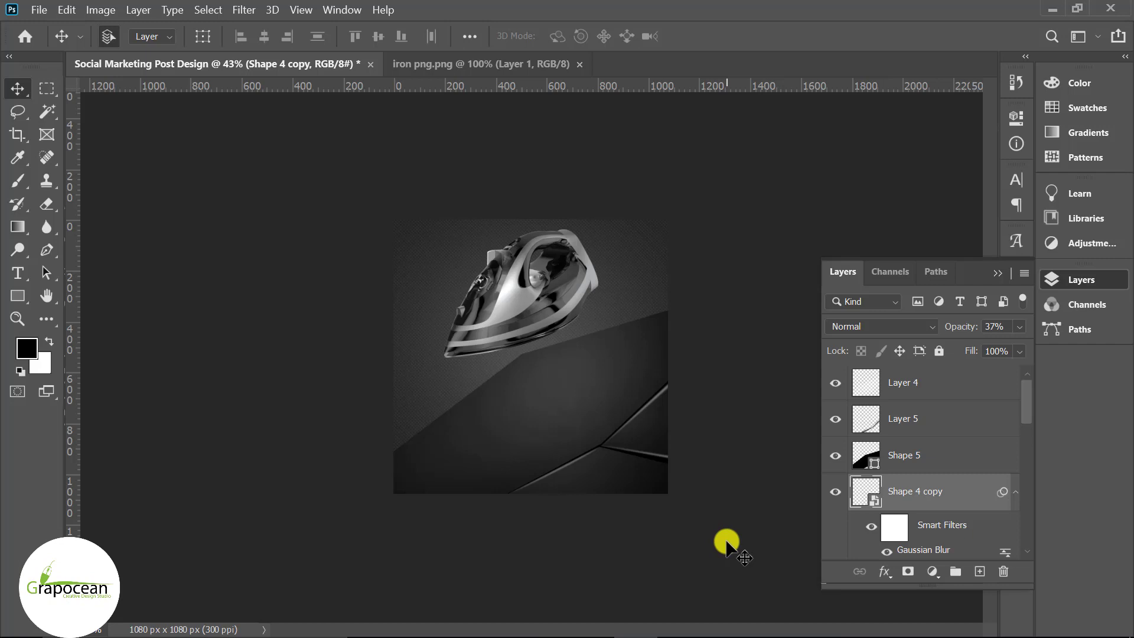
{"action": "scroll", "coordinate": [552, 495], "scroll_direction": "up", "scroll_amount": 1}
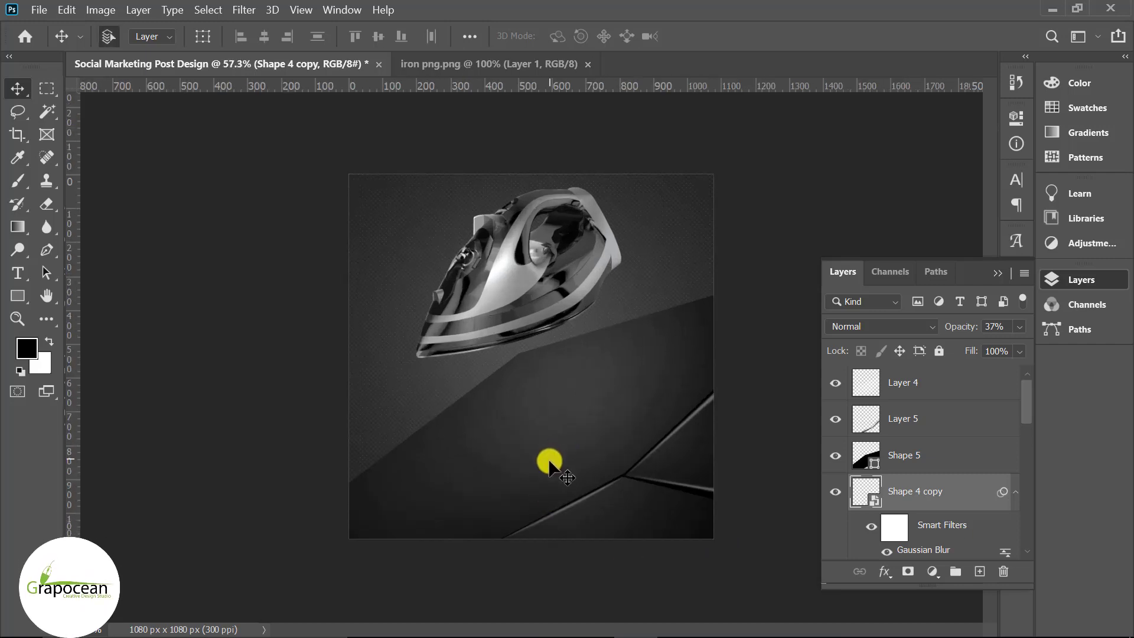
Step: Load the floor outline as a selection on a new layer and take the soft brush
{"action": "left_click", "coordinate": [549, 465], "text": "ctrl"}
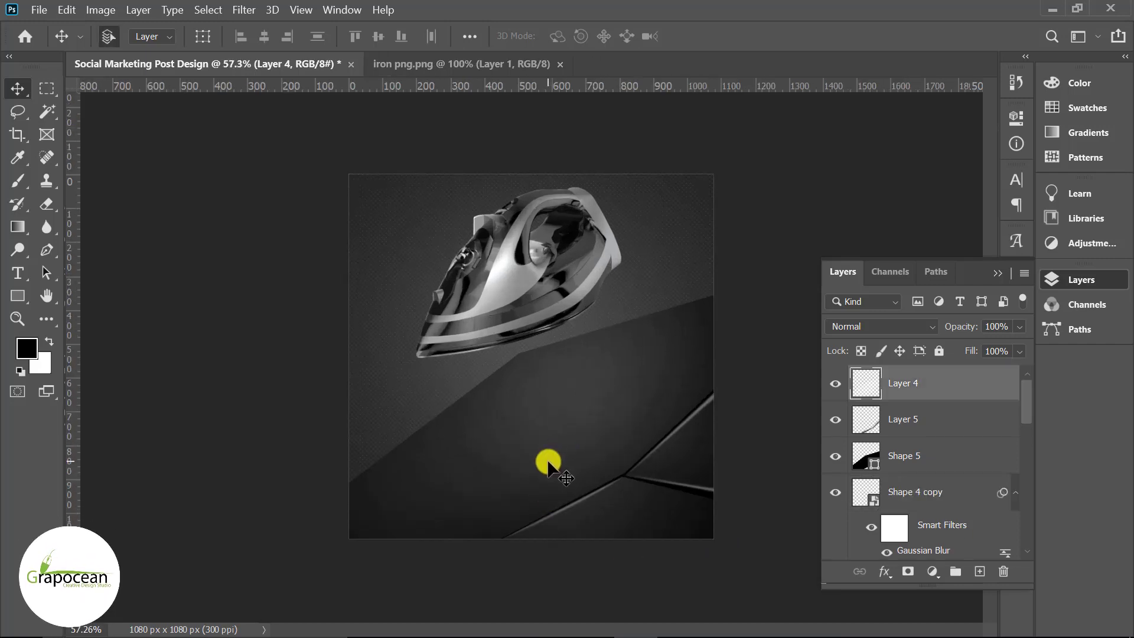
{"action": "left_click", "coordinate": [867, 472], "text": "ctrl"}
{"action": "left_click", "coordinate": [979, 571]}
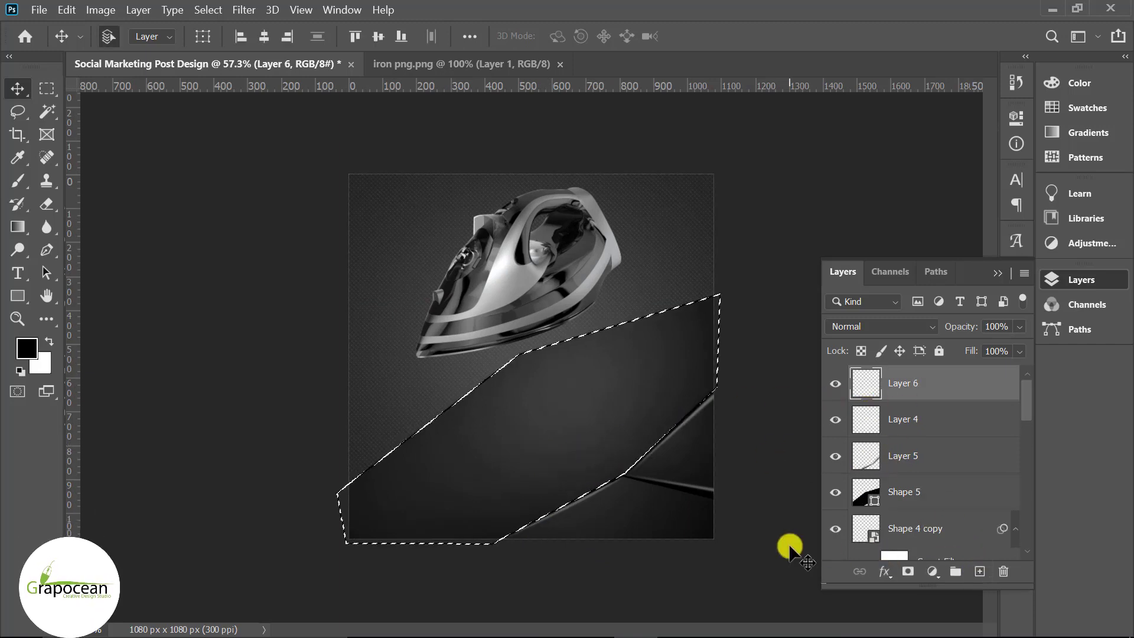
{"action": "right_click", "coordinate": [19, 182]}
{"action": "left_click", "coordinate": [71, 177]}
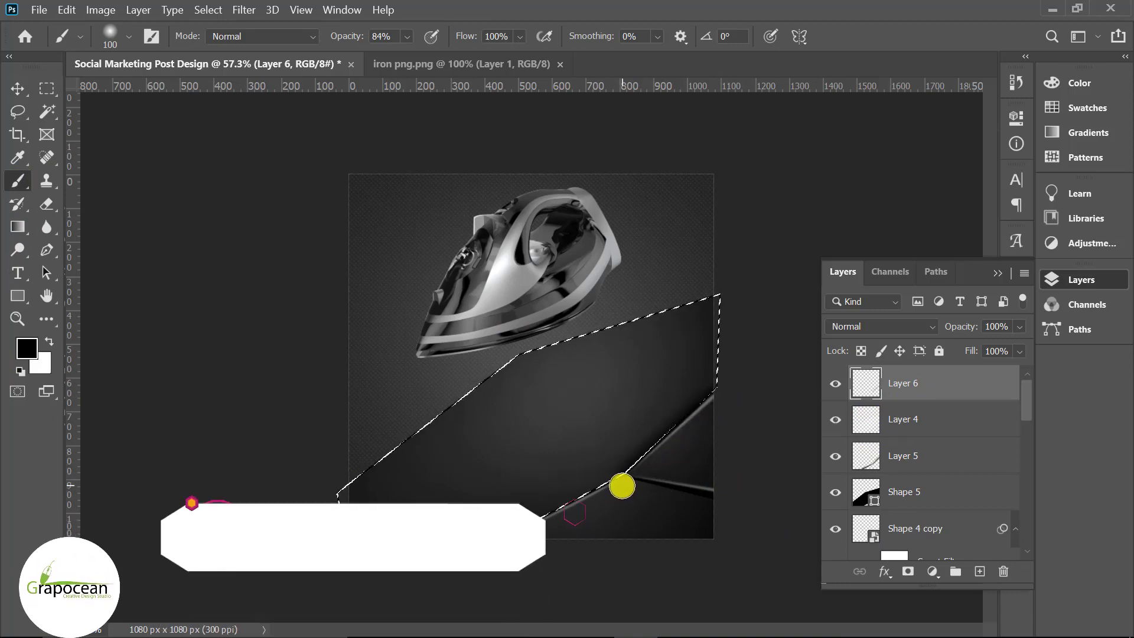
Step: Clear the selection and dim the painted shading layer to 63% opacity
{"action": "left_click", "coordinate": [44, 88]}
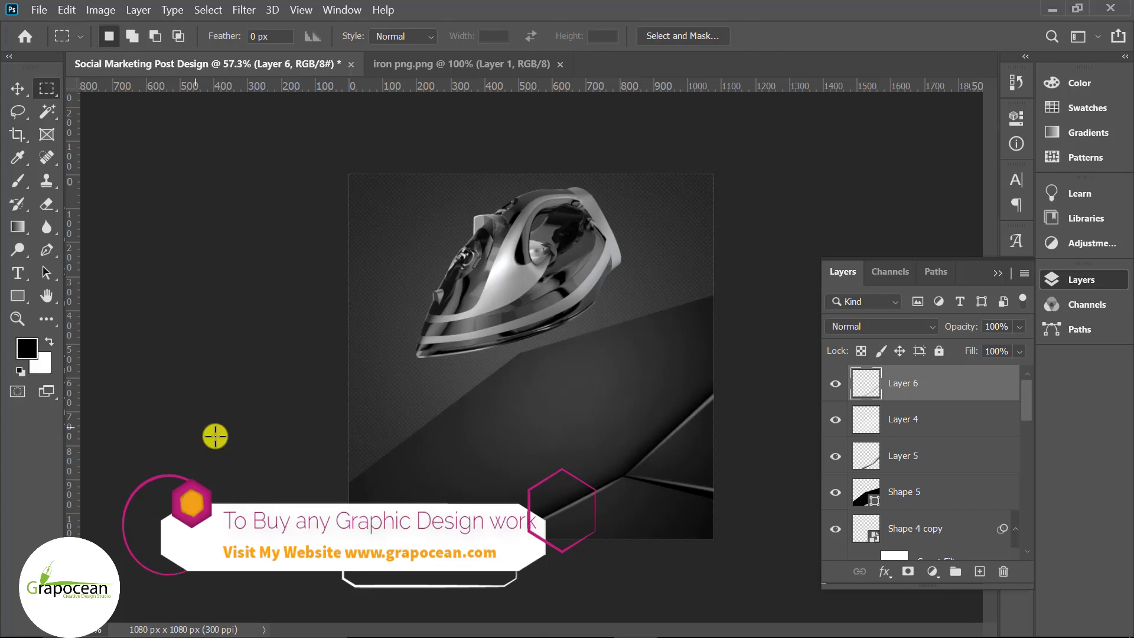
{"action": "left_click", "coordinate": [215, 367]}
{"action": "key", "text": "ctrl+minus"}
{"action": "left_click", "coordinate": [1018, 326]}
{"action": "left_click_drag", "start_coordinate": [1021, 346], "coordinate": [994, 351]}
{"action": "key", "text": "ctrl+plus"}
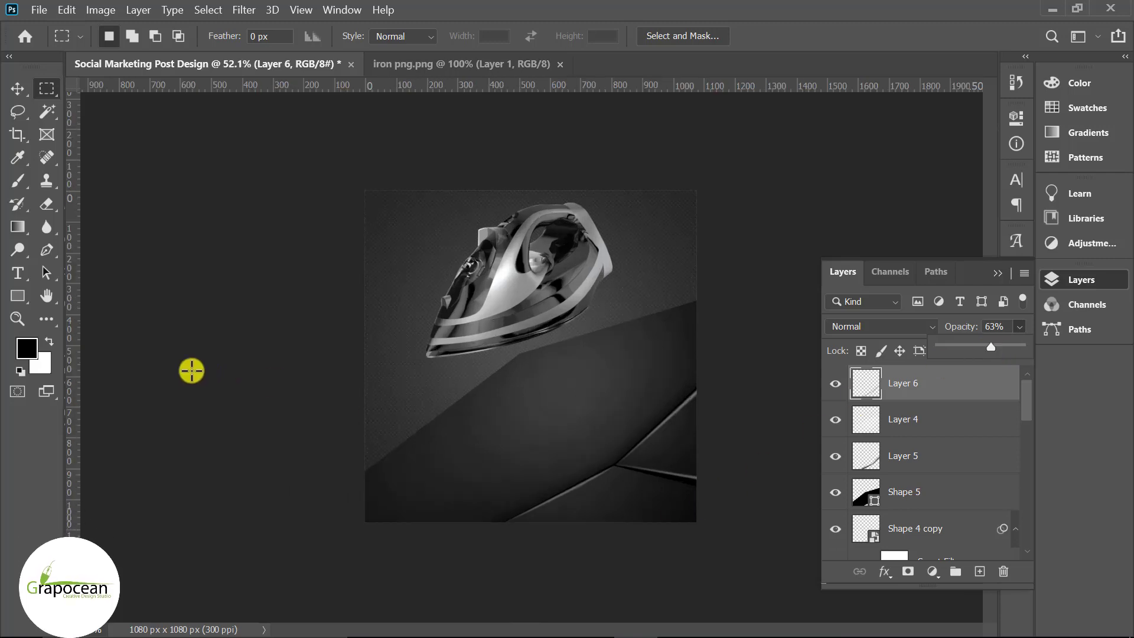
{"action": "left_click", "coordinate": [17, 89]}
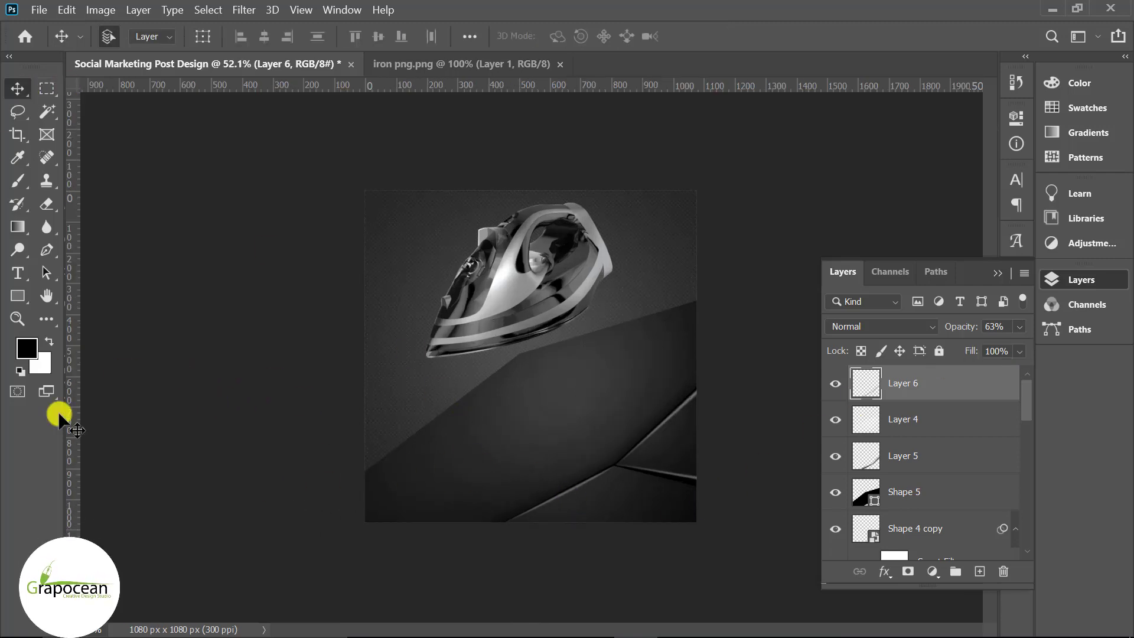
Step: Draw a thin closed sliver along the floor's upper-left edge toward the iron
{"action": "left_click", "coordinate": [46, 249]}
{"action": "left_click", "coordinate": [979, 571]}
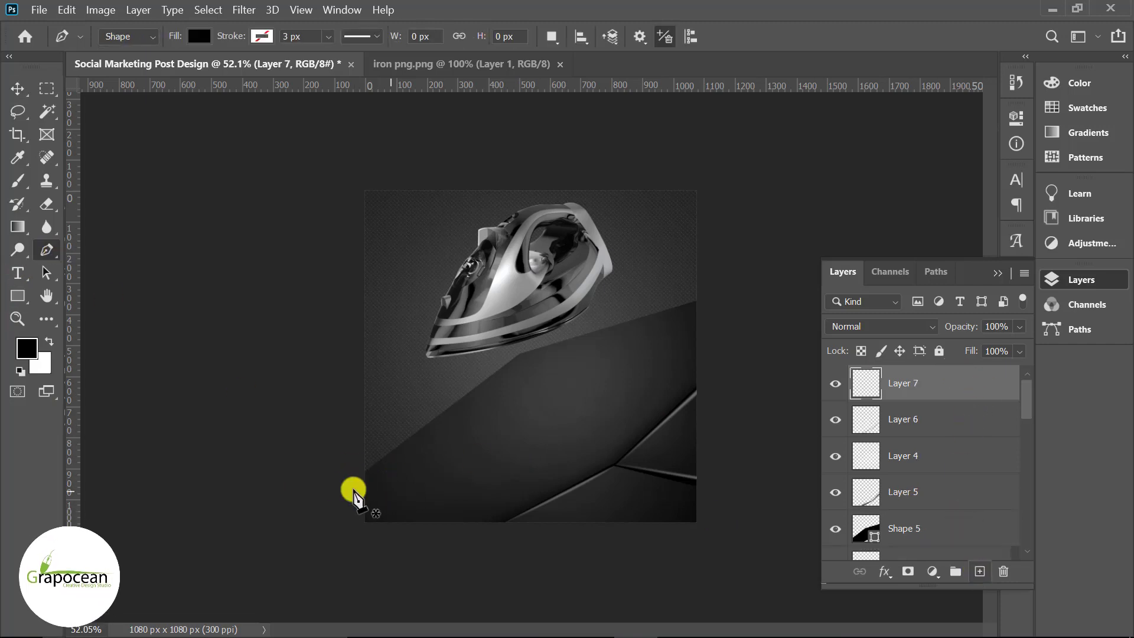
{"action": "key", "text": "ctrl+plus"}
{"action": "left_click", "coordinate": [286, 528]}
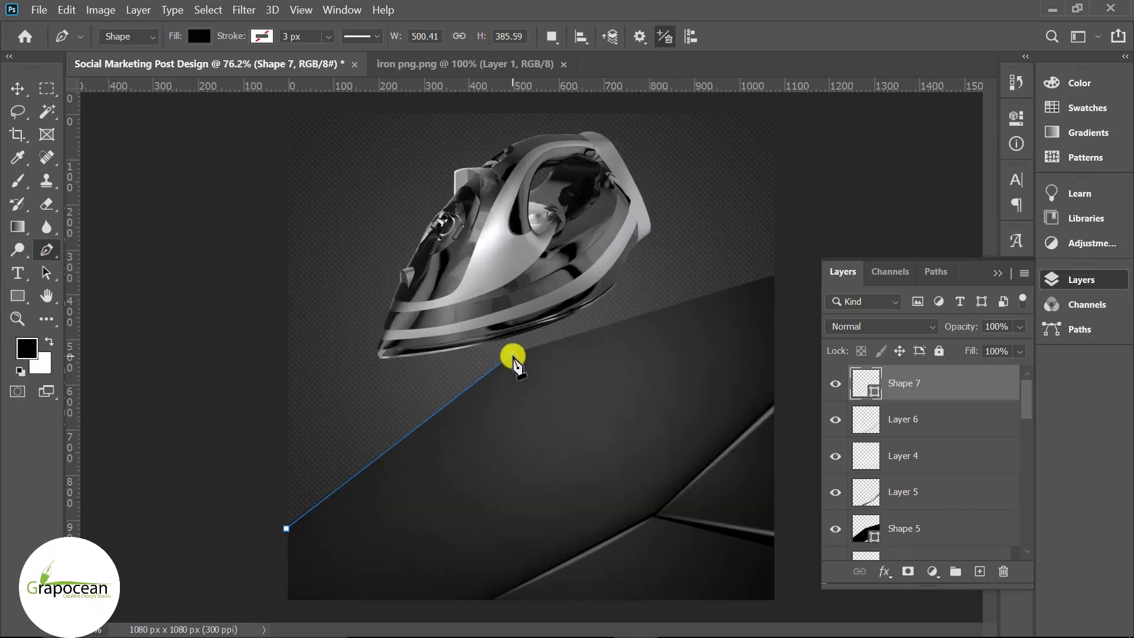
{"action": "left_click", "coordinate": [511, 359]}
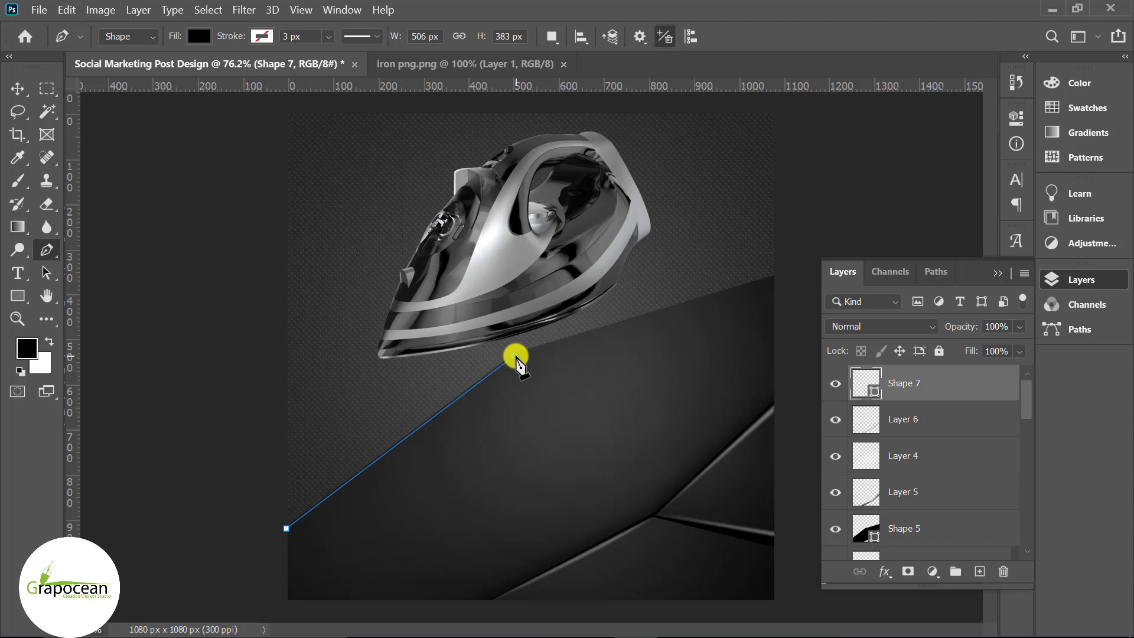
{"action": "key", "text": "ctrl+z"}
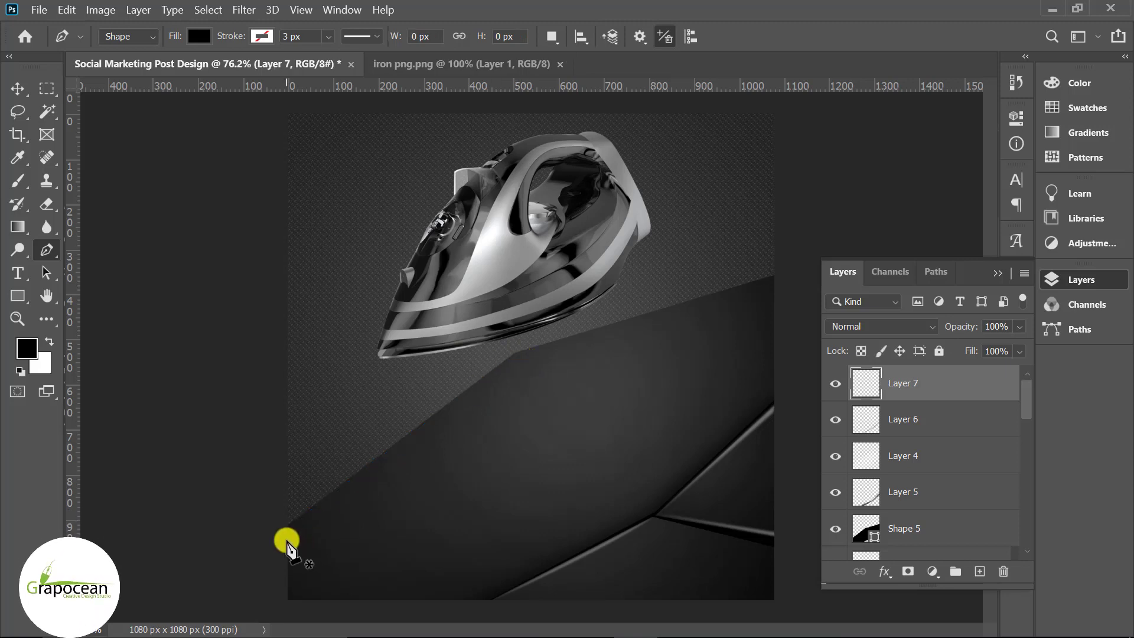
{"action": "left_click", "coordinate": [284, 537]}
{"action": "left_click", "coordinate": [517, 354]}
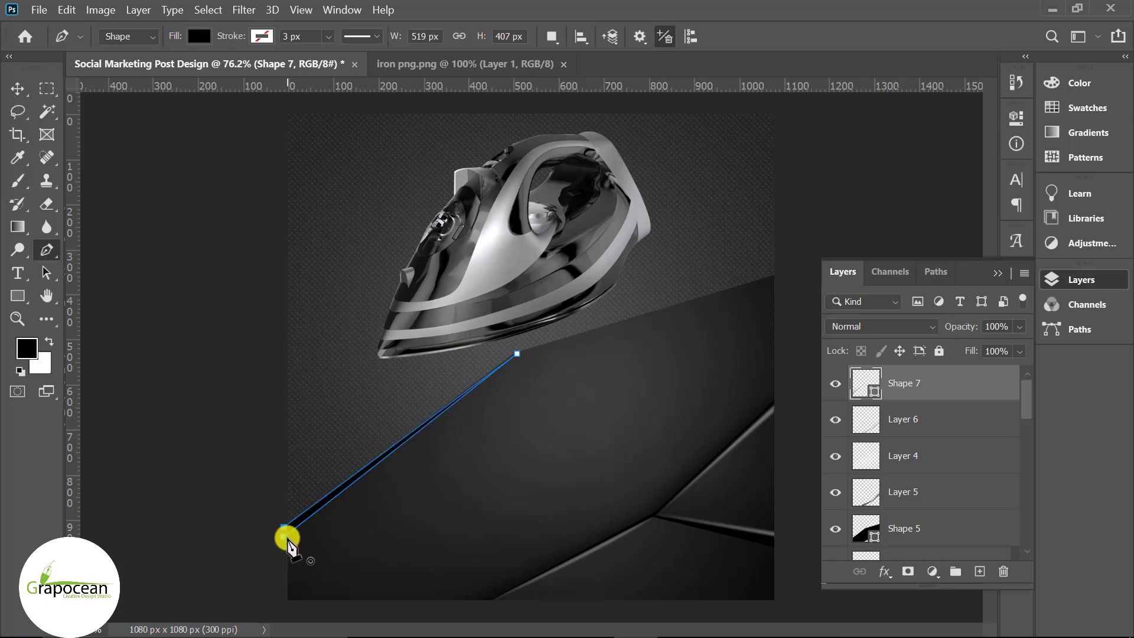
{"action": "left_click", "coordinate": [286, 538]}
Step: Fill the Shape 7 sliver with white and make it the active layer
{"action": "left_click", "coordinate": [198, 37]}
{"action": "left_click", "coordinate": [105, 126]}
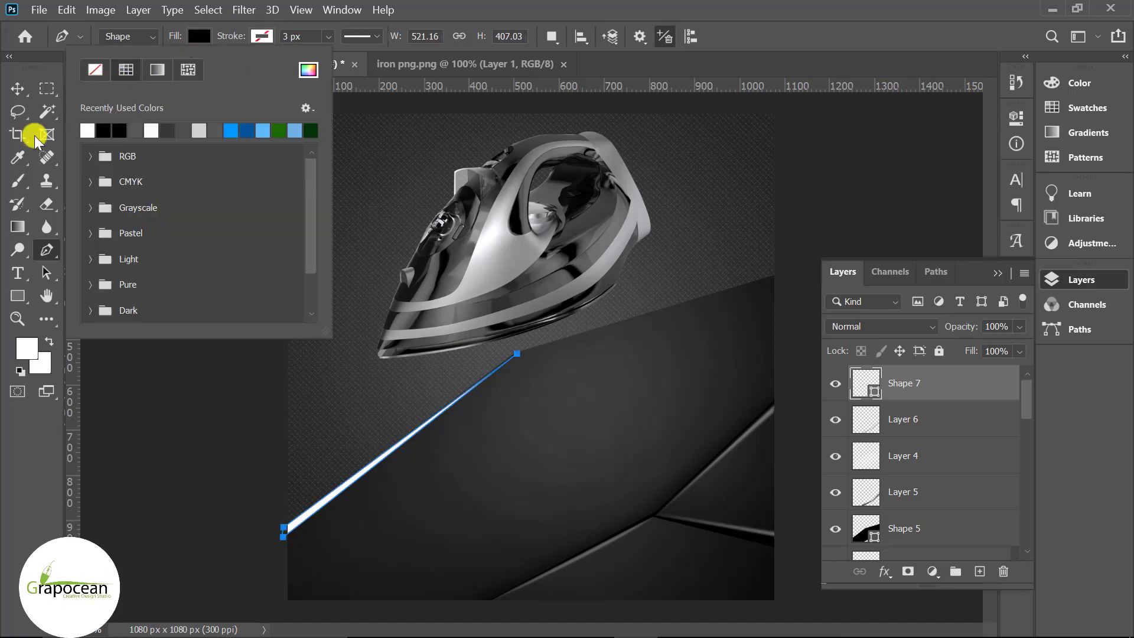
{"action": "left_click", "coordinate": [17, 89]}
{"action": "left_click", "coordinate": [419, 436]}
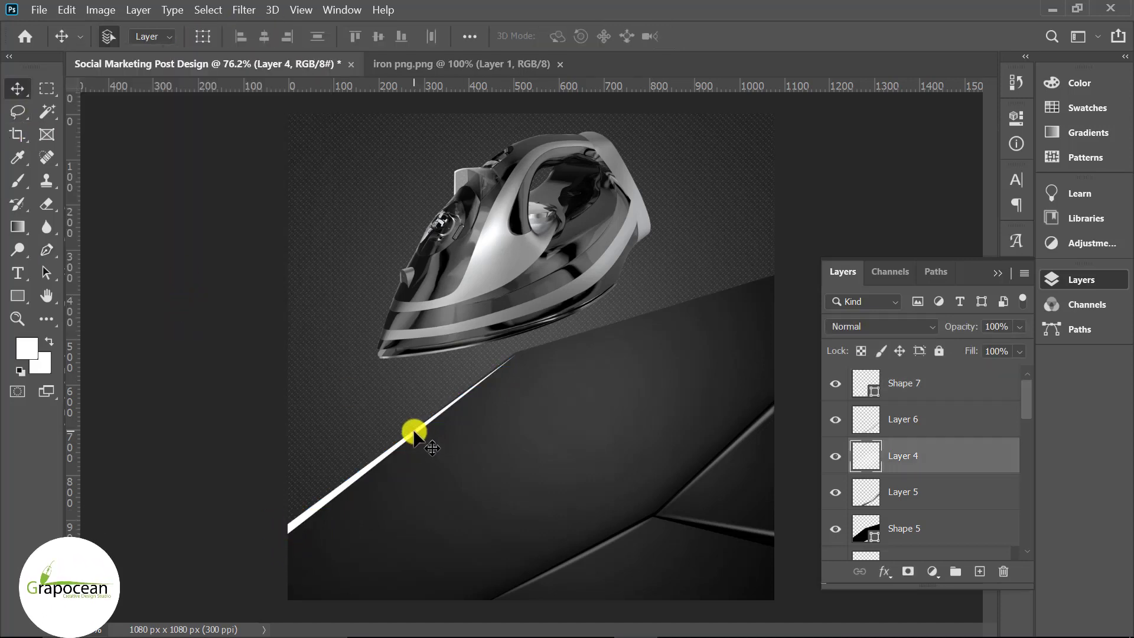
{"action": "left_click", "coordinate": [350, 488]}
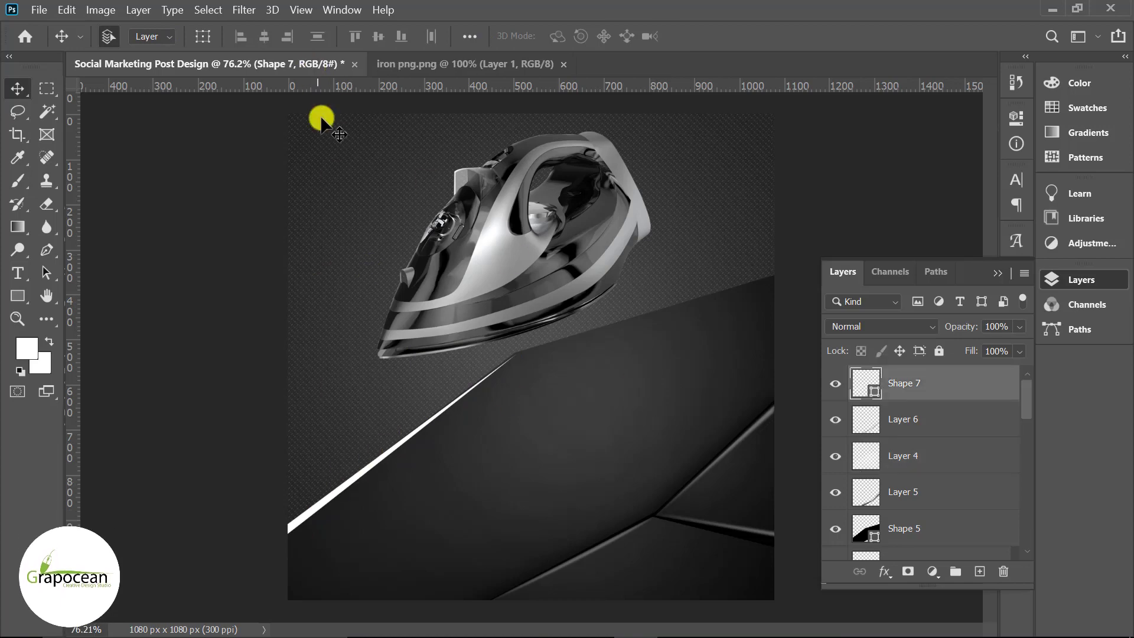
{"action": "left_click", "coordinate": [249, 13]}
{"action": "mouse_move", "coordinate": [253, 195]}
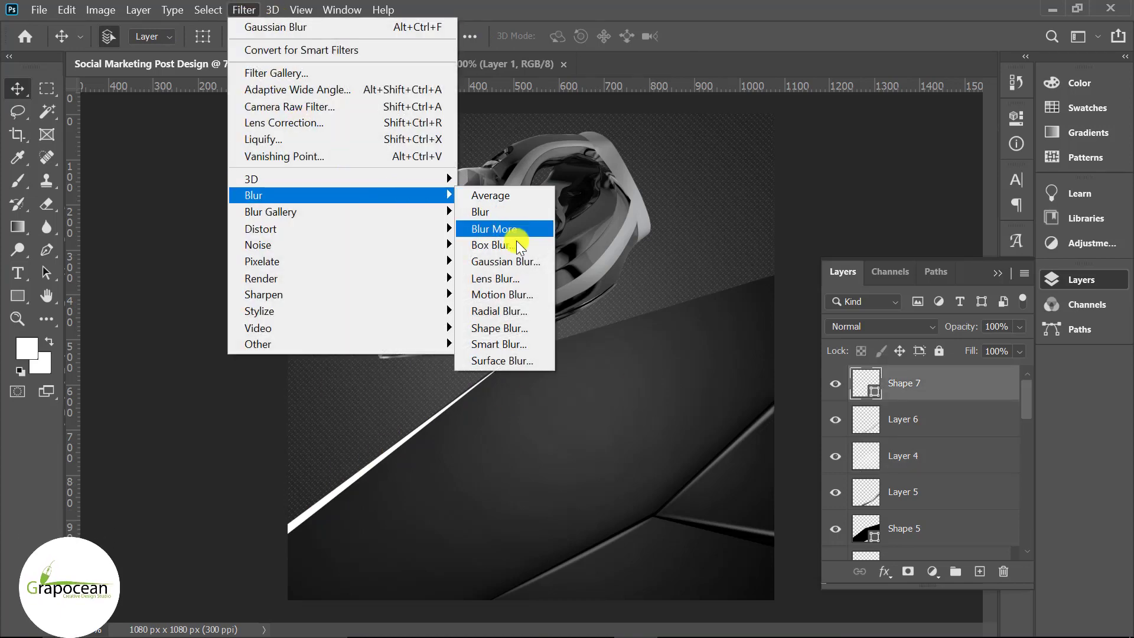
Step: Convert the highlight strip to a Smart Object and apply a 3.8-pixel Gaussian Blur
{"action": "left_click", "coordinate": [516, 240]}
{"action": "left_click", "coordinate": [607, 268]}
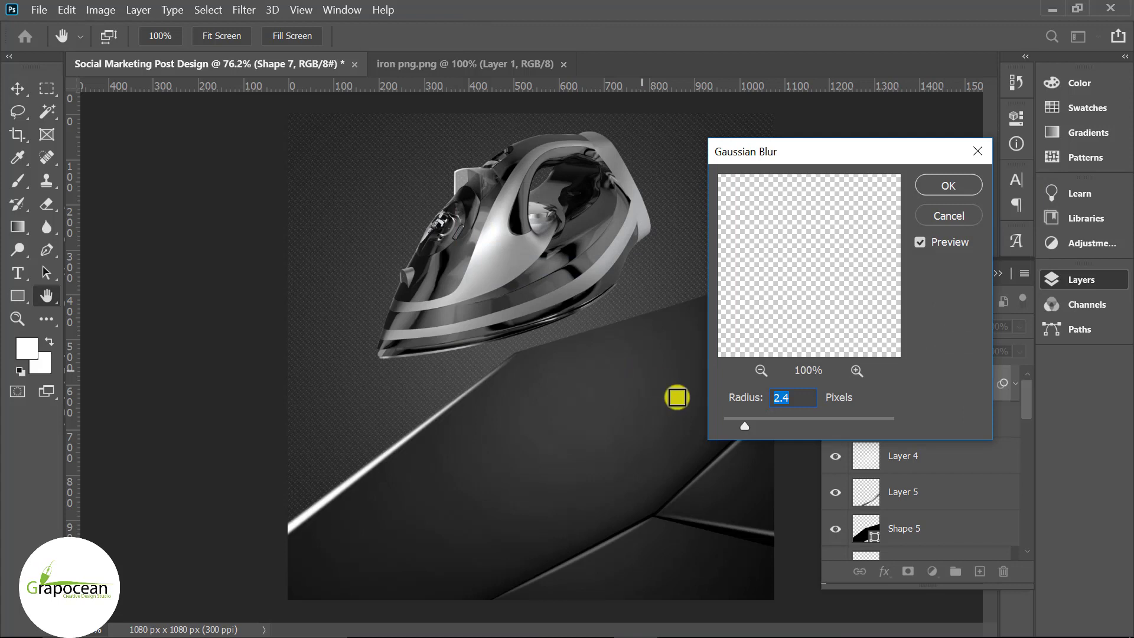
{"action": "left_click_drag", "start_coordinate": [756, 420], "coordinate": [763, 420]}
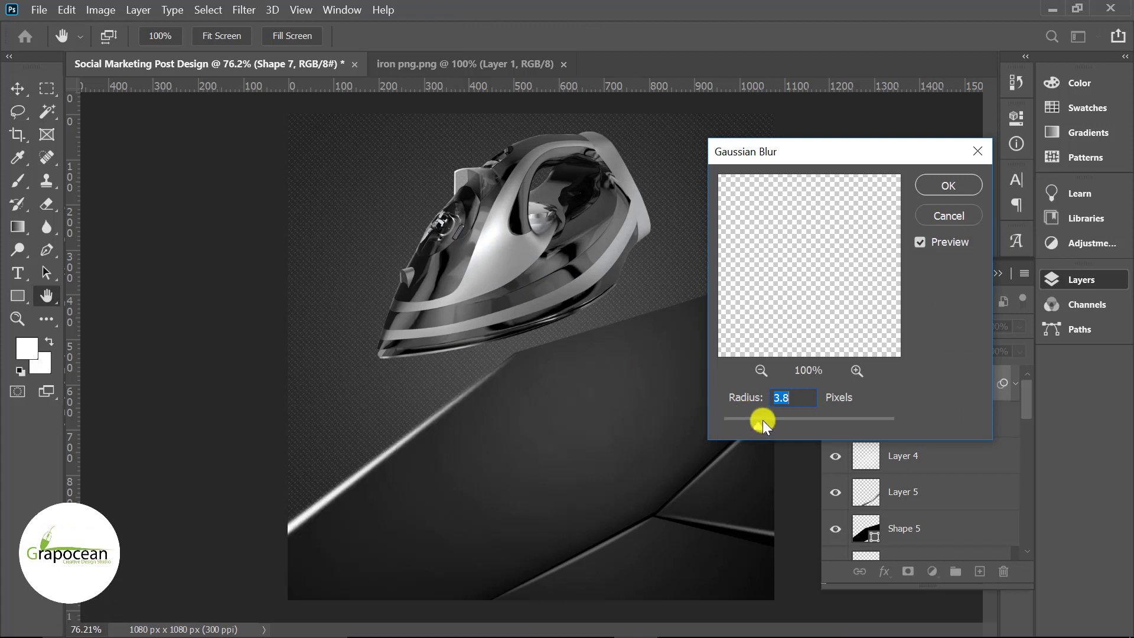
{"action": "left_click", "coordinate": [945, 189]}
Step: Fade the blurred highlight to 25% opacity and open its blend mode list
{"action": "left_click", "coordinate": [1020, 326]}
{"action": "left_click_drag", "start_coordinate": [998, 345], "coordinate": [965, 350]}
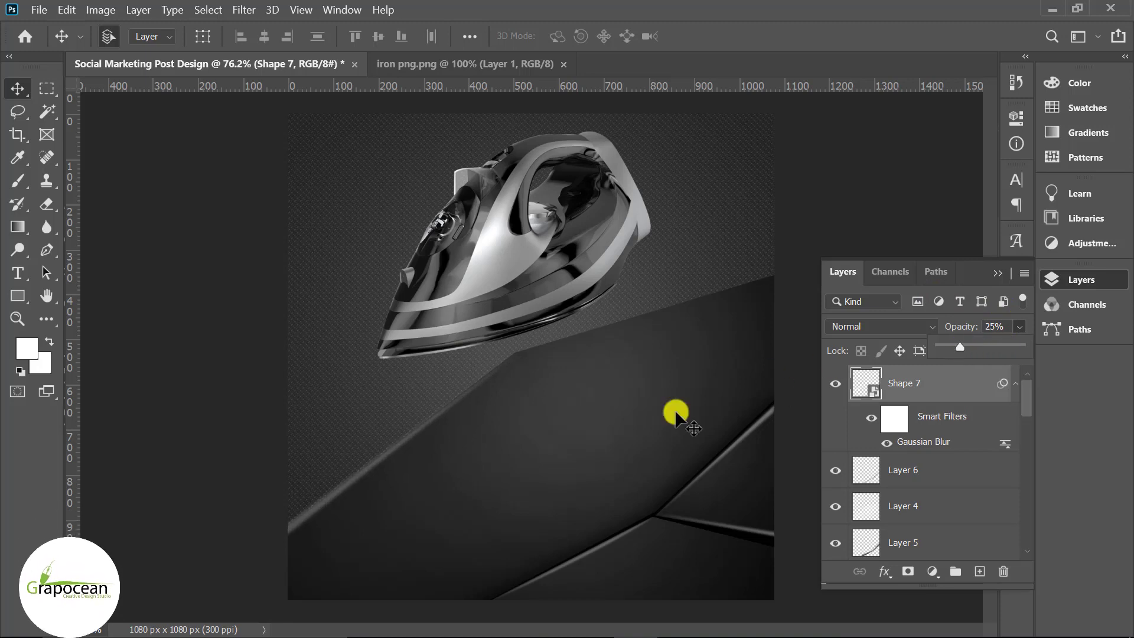
{"action": "scroll", "coordinate": [675, 414], "scroll_direction": "down", "scroll_amount": 3}
{"action": "scroll", "coordinate": [620, 514], "scroll_direction": "down", "scroll_amount": 1}
{"action": "scroll", "coordinate": [614, 502], "scroll_direction": "up", "scroll_amount": 2}
{"action": "scroll", "coordinate": [562, 458], "scroll_direction": "up", "scroll_amount": 2}
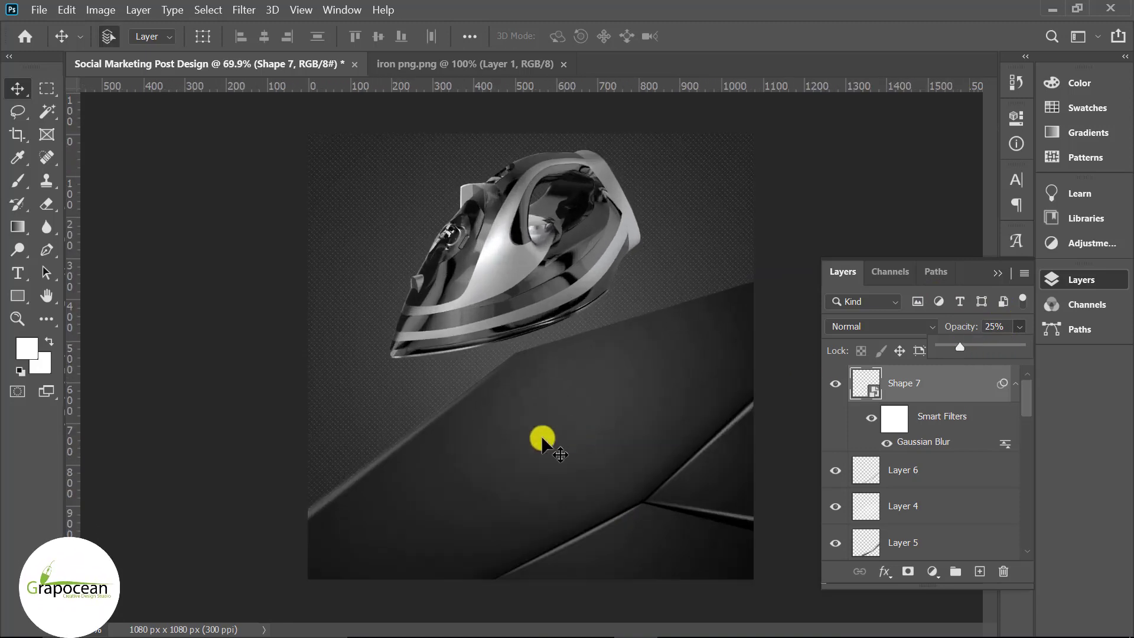
{"action": "scroll", "coordinate": [432, 472], "scroll_direction": "up", "scroll_amount": 1}
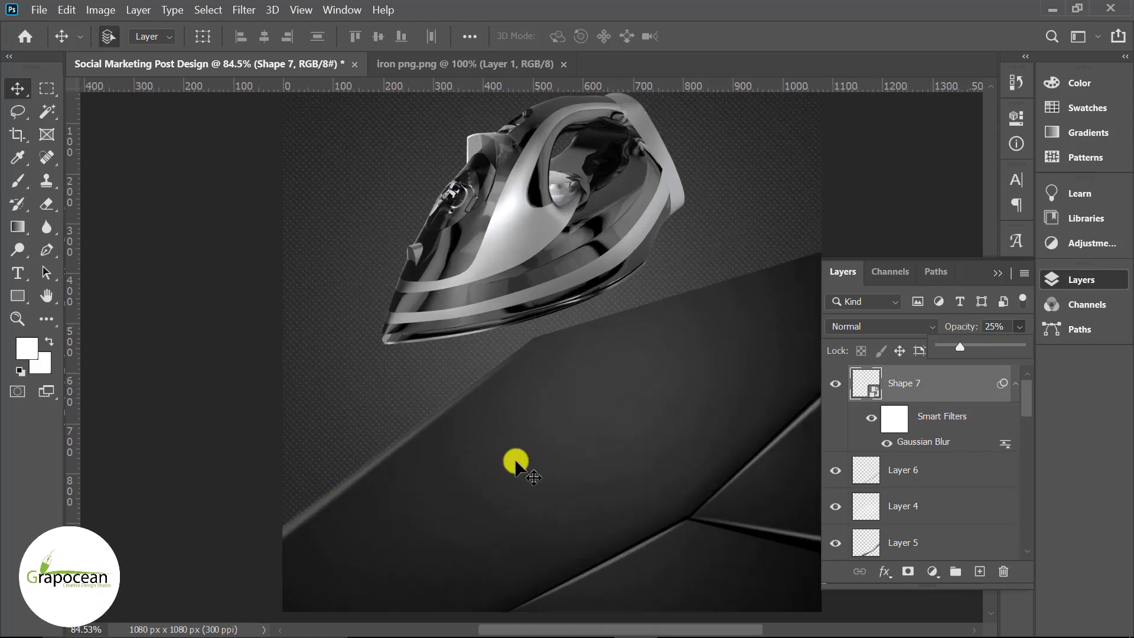
{"action": "left_click", "coordinate": [857, 326]}
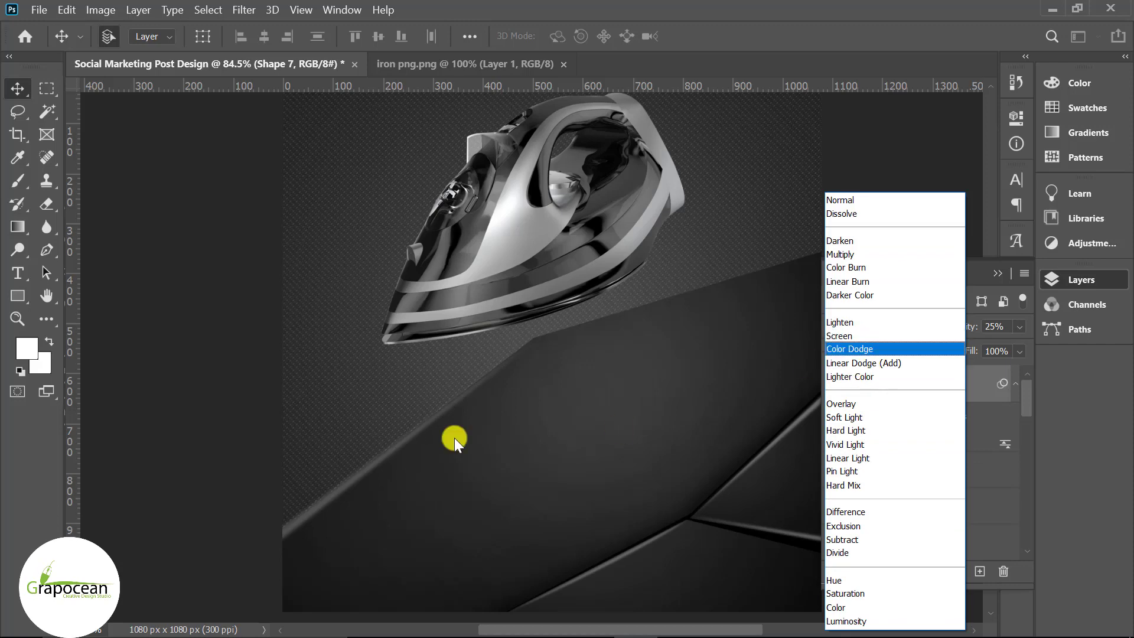
Step: Keep Normal blending and rotate the highlight strip slightly
{"action": "key", "text": "Escape"}
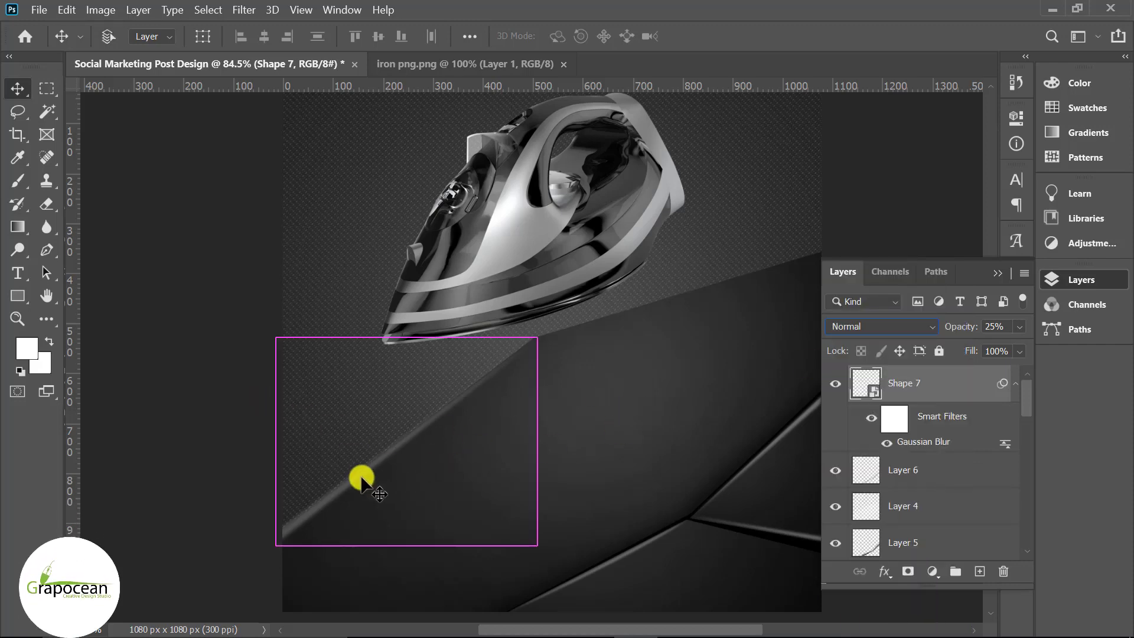
{"action": "key", "text": "ctrl+t"}
{"action": "left_click", "coordinate": [650, 280]}
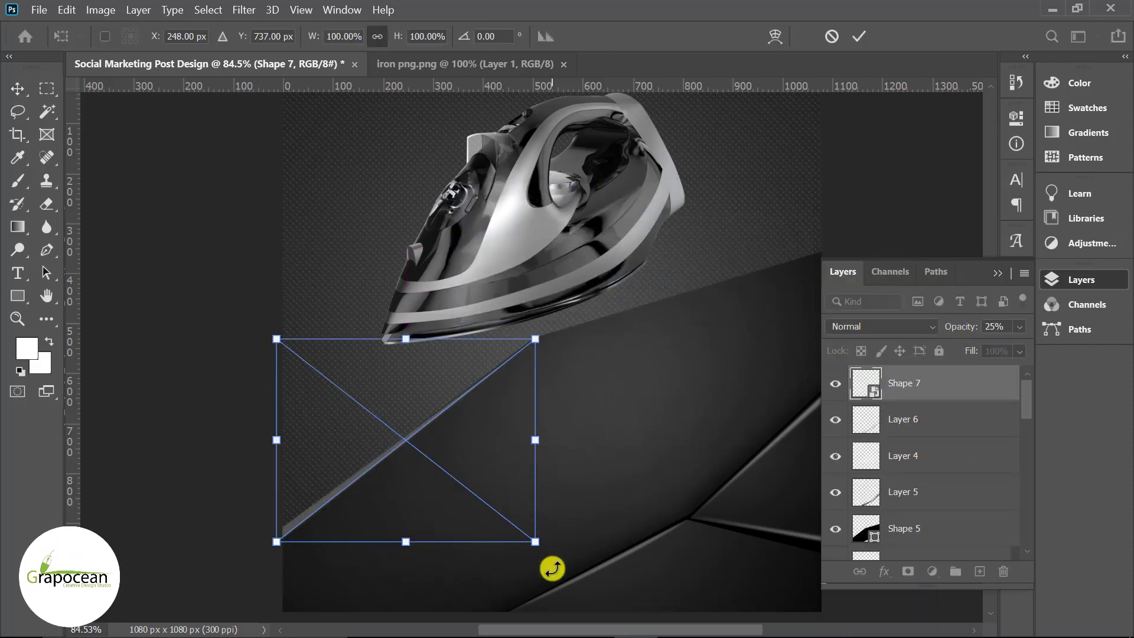
{"action": "left_click_drag", "start_coordinate": [547, 567], "coordinate": [555, 565]}
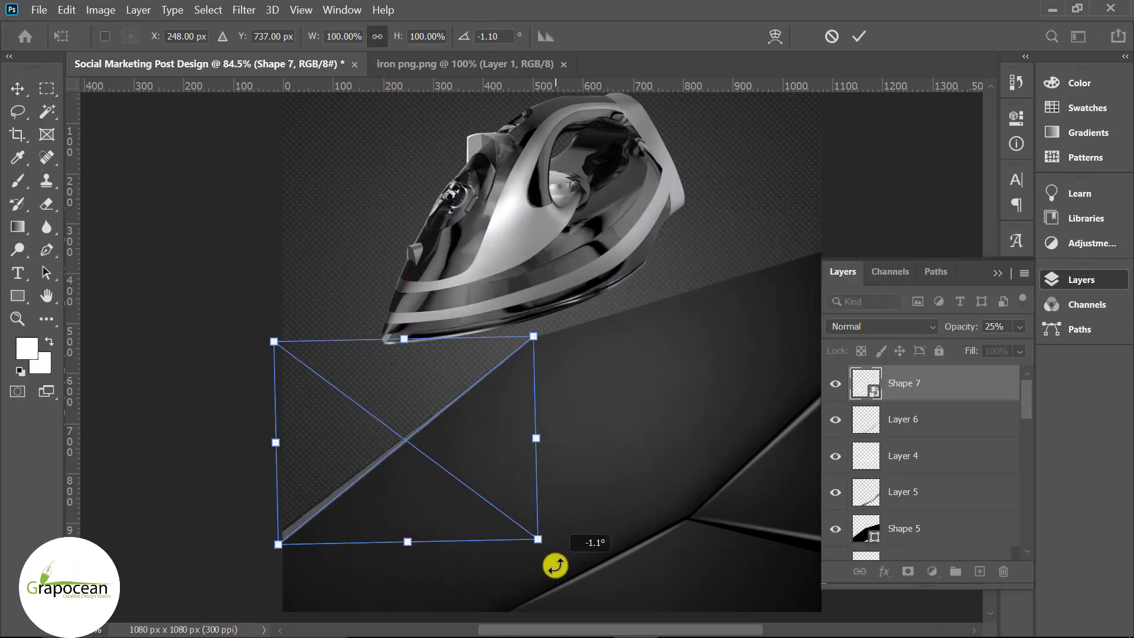
{"action": "left_click", "coordinate": [863, 39]}
Step: Fit the whole post in view and raise Shape 7's opacity to 50%
{"action": "left_click", "coordinate": [164, 443]}
{"action": "key", "text": "ctrl+minus"}
{"action": "key", "text": "ctrl+minus"}
{"action": "key", "text": "ctrl+minus"}
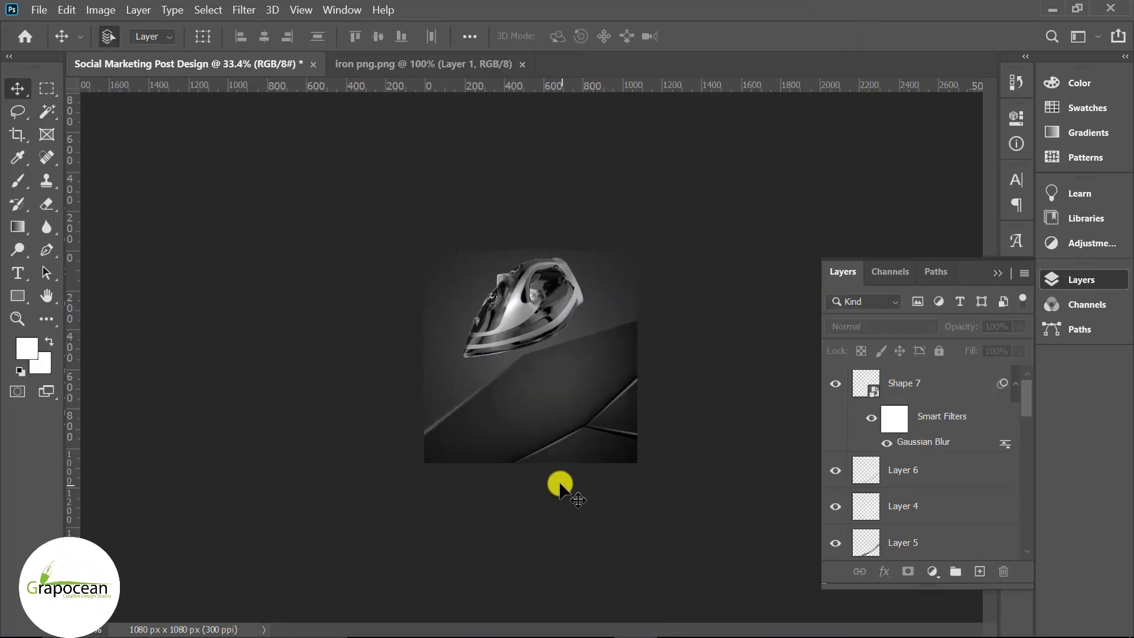
{"action": "key", "text": "ctrl+0"}
{"action": "left_click", "coordinate": [925, 384]}
{"action": "left_click", "coordinate": [1026, 327]}
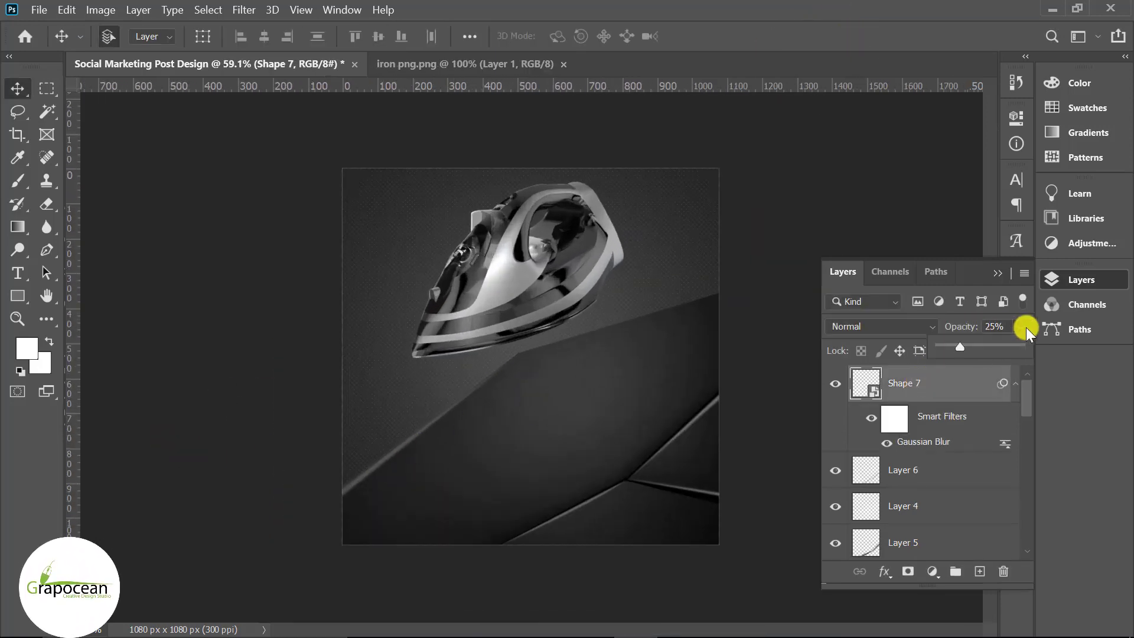
{"action": "left_click_drag", "start_coordinate": [1026, 327], "coordinate": [994, 346]}
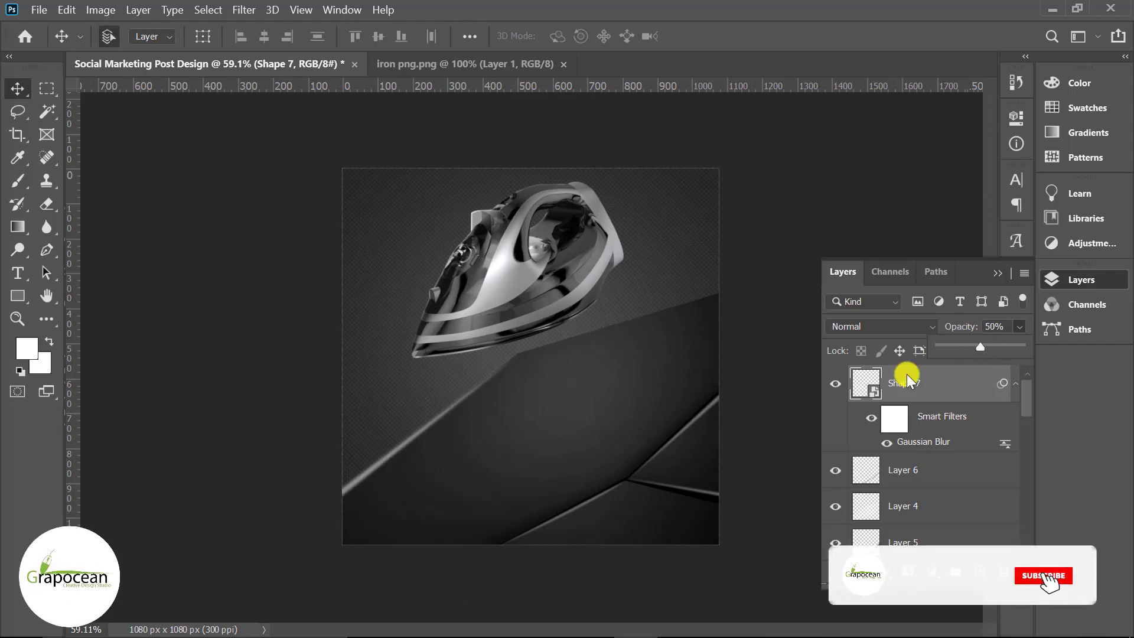
{"action": "key", "text": "ctrl+minus"}
{"action": "key", "text": "ctrl+minus"}
{"action": "scroll", "coordinate": [636, 473], "scroll_direction": "up", "scroll_amount": 2}
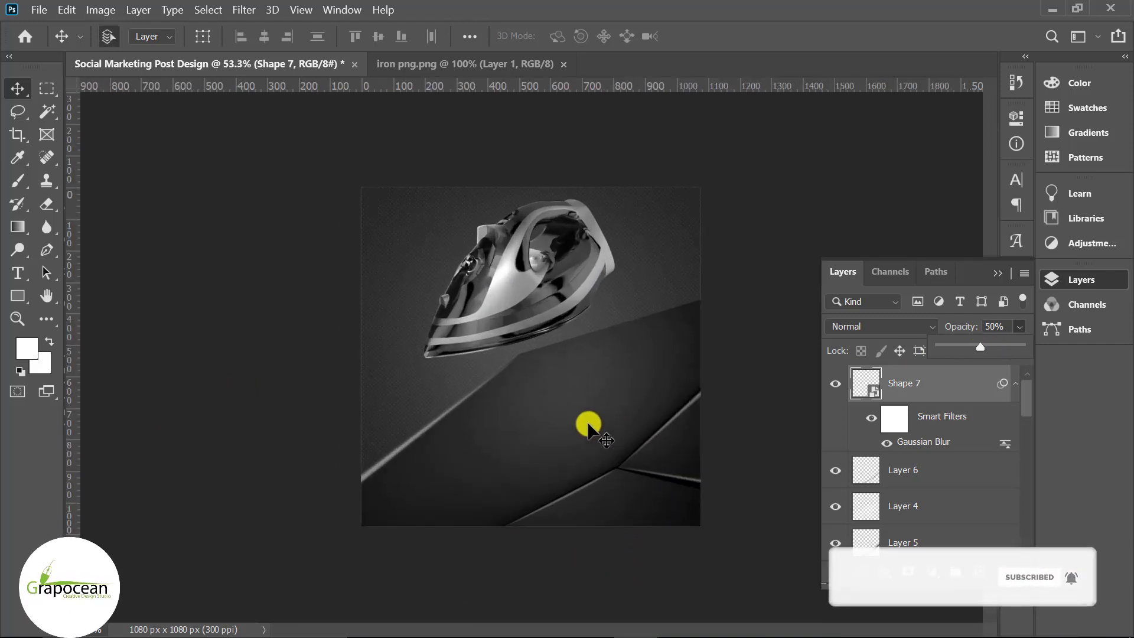
Step: Duplicate the blurred light line, rotated about -154° along the floor's top edge
{"action": "mouse_move", "coordinate": [387, 467]}
{"action": "left_mouse_down"}
{"action": "mouse_move", "coordinate": [590, 420]}
{"action": "mouse_move", "coordinate": [567, 425]}
{"action": "left_mouse_up"}
{"action": "key", "text": "ctrl+t"}
{"action": "left_click", "coordinate": [657, 285]}
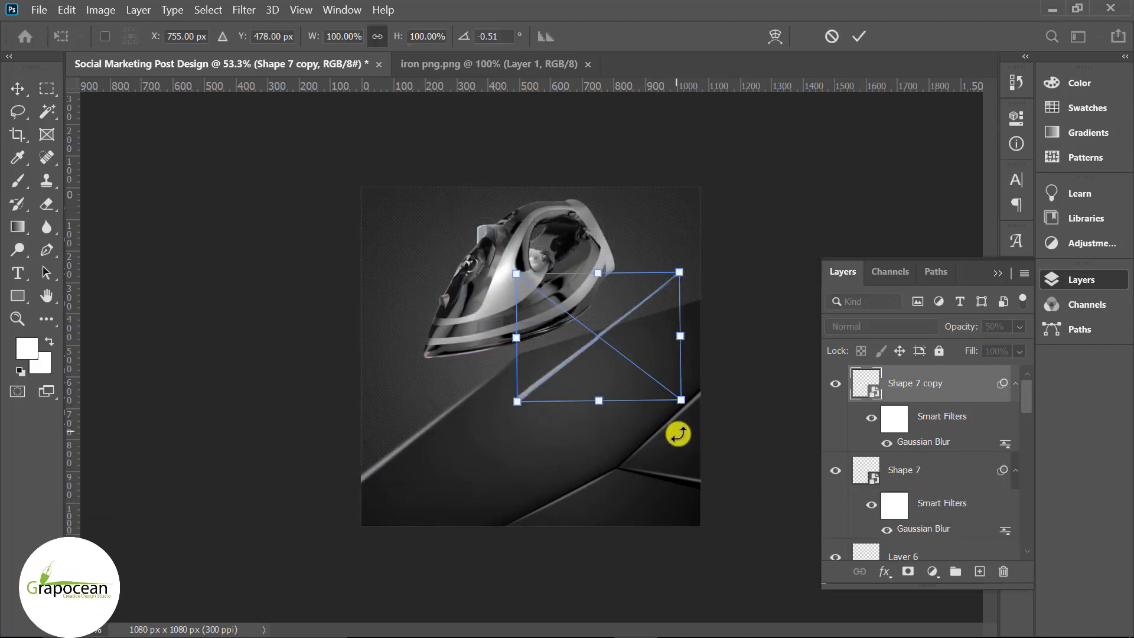
{"action": "left_click_drag", "start_coordinate": [678, 435], "coordinate": [527, 240]}
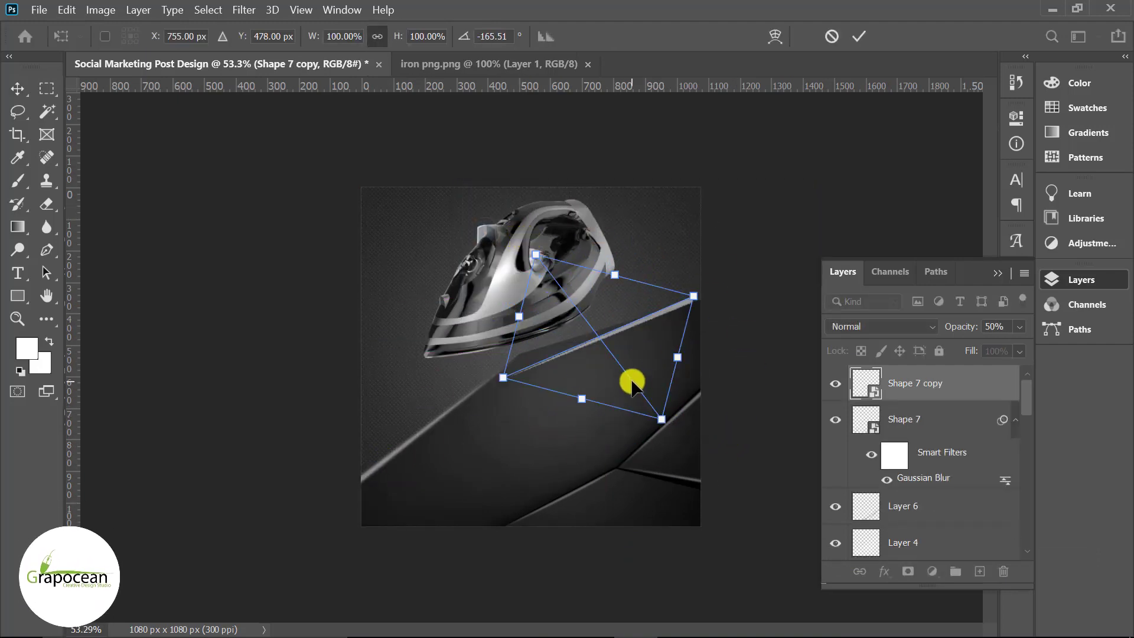
{"action": "left_click_drag", "start_coordinate": [627, 380], "coordinate": [647, 357]}
{"action": "left_click_drag", "start_coordinate": [717, 406], "coordinate": [723, 405]}
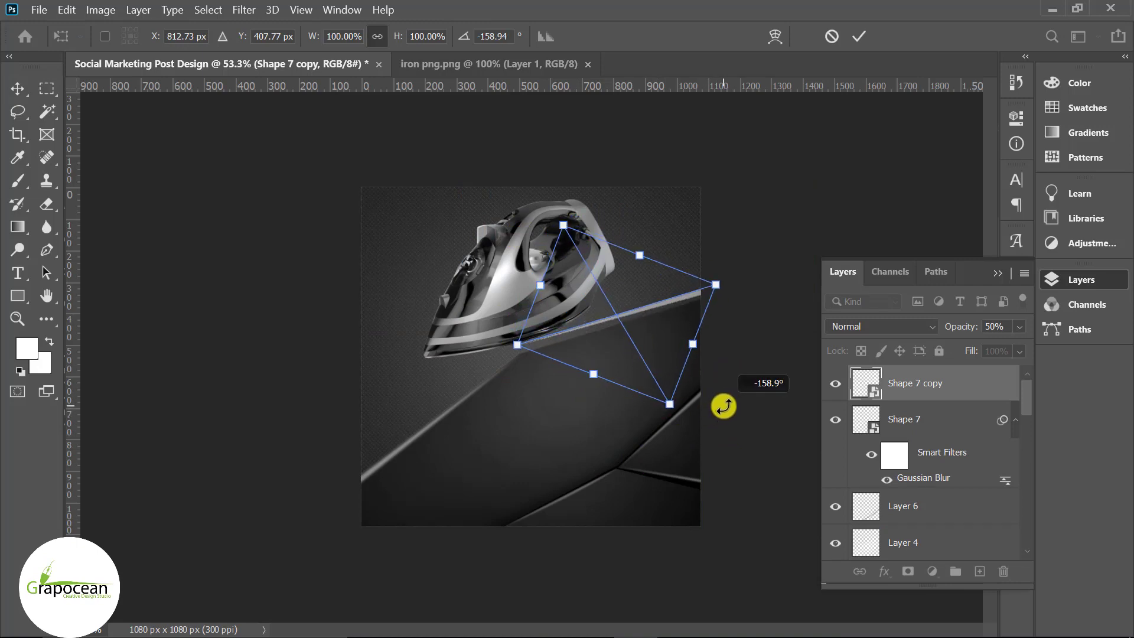
{"action": "left_click_drag", "start_coordinate": [673, 344], "coordinate": [674, 349]}
{"action": "left_click", "coordinate": [858, 37]}
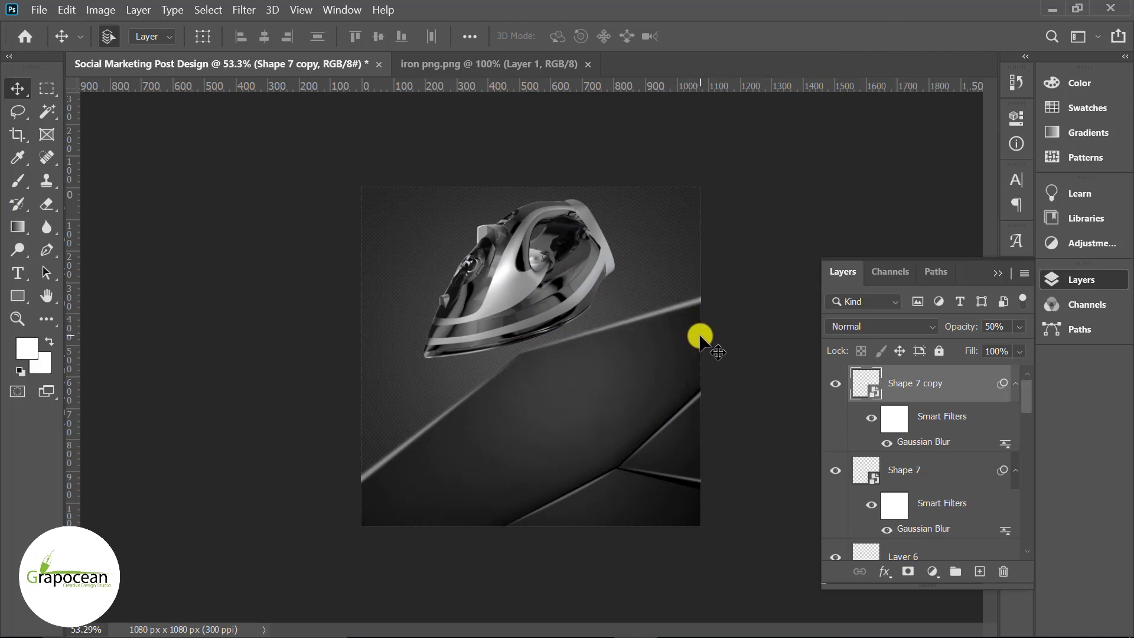
Step: Move the iron's Layer 1 to the top of the stack and lower it onto the edge
{"action": "scroll", "coordinate": [743, 520], "scroll_direction": "down", "scroll_amount": 3}
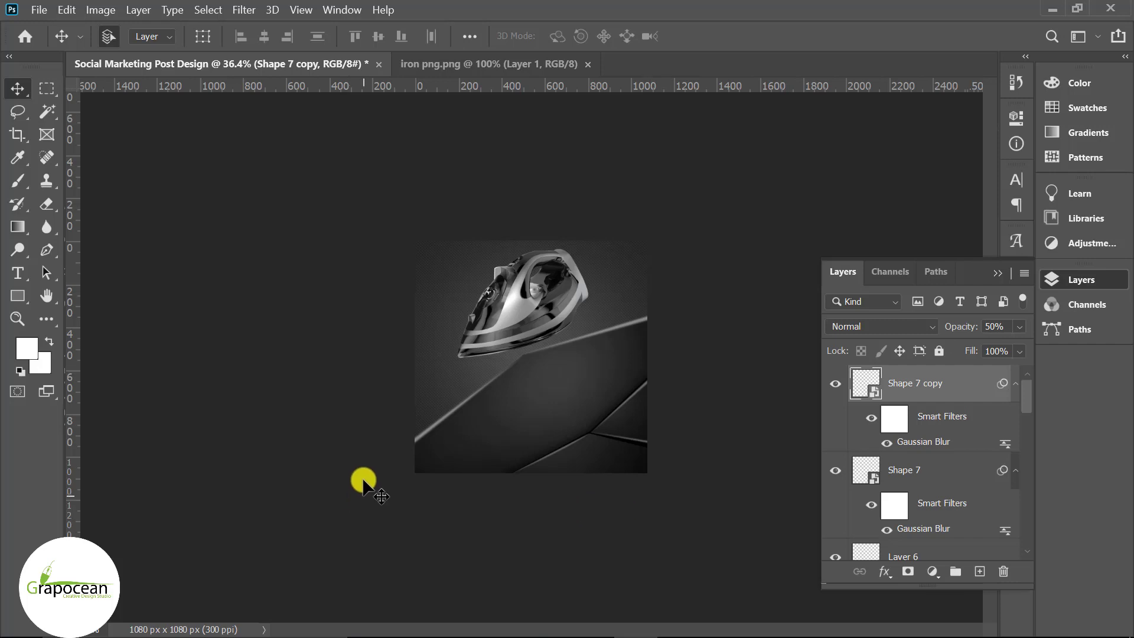
{"action": "left_click_drag", "start_coordinate": [509, 324], "coordinate": [514, 321]}
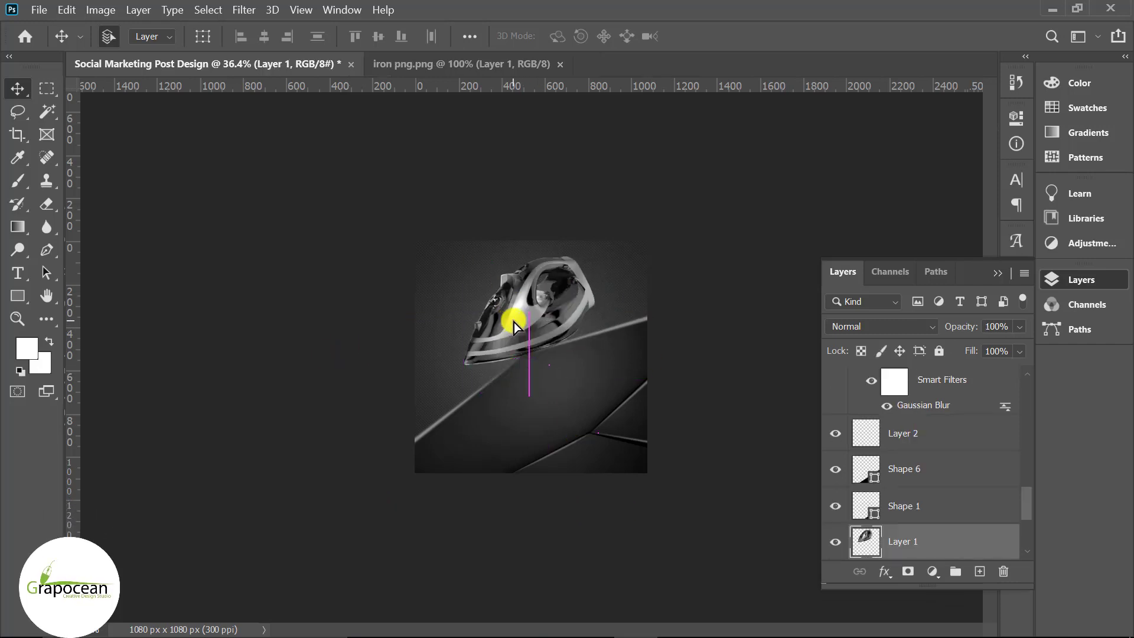
{"action": "mouse_move", "coordinate": [944, 556]}
{"action": "left_mouse_down"}
{"action": "mouse_move", "coordinate": [929, 361]}
{"action": "mouse_move", "coordinate": [927, 372]}
{"action": "left_mouse_up"}
{"action": "left_click_drag", "start_coordinate": [549, 312], "coordinate": [558, 354]}
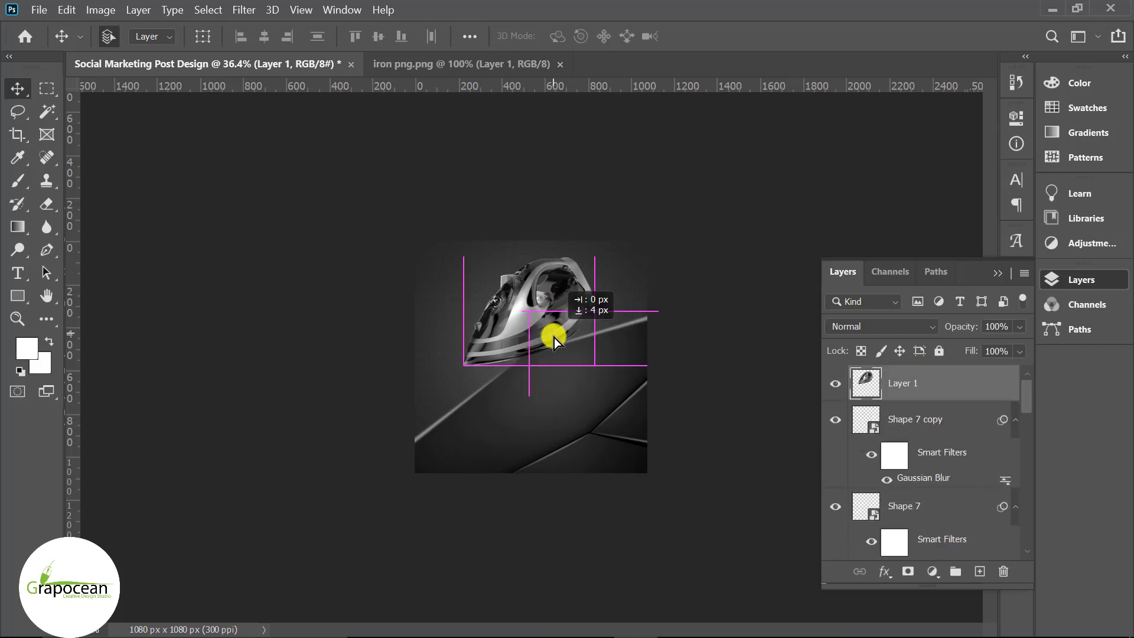
Step: Pick the Brush tool with black as the foreground colour
{"action": "scroll", "coordinate": [558, 367], "scroll_direction": "up", "scroll_amount": 2}
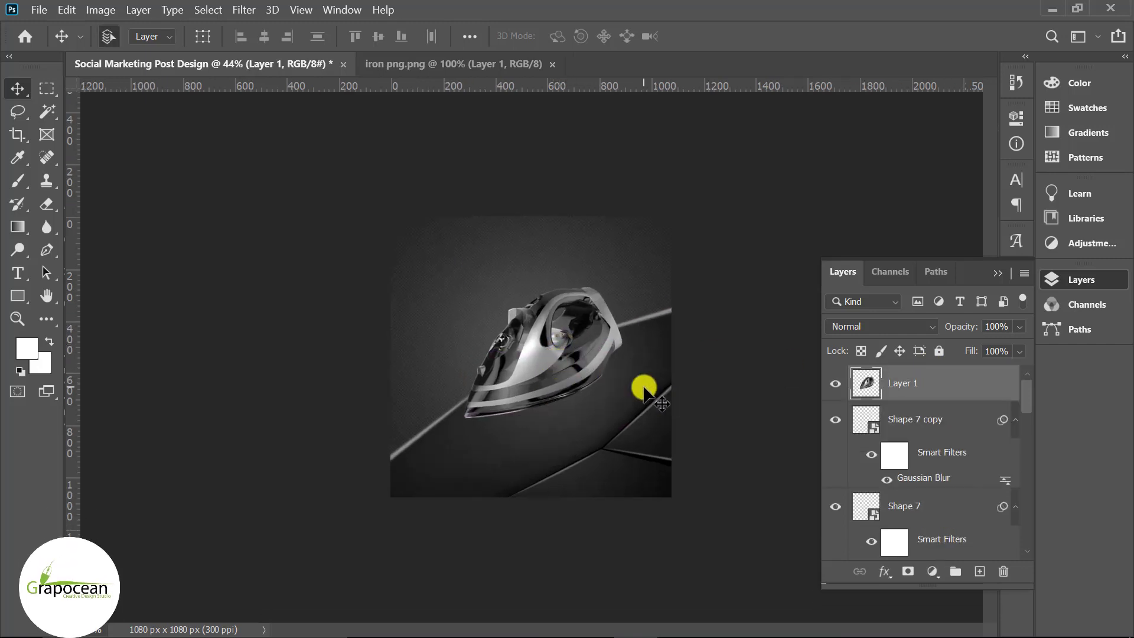
{"action": "left_click", "coordinate": [18, 182]}
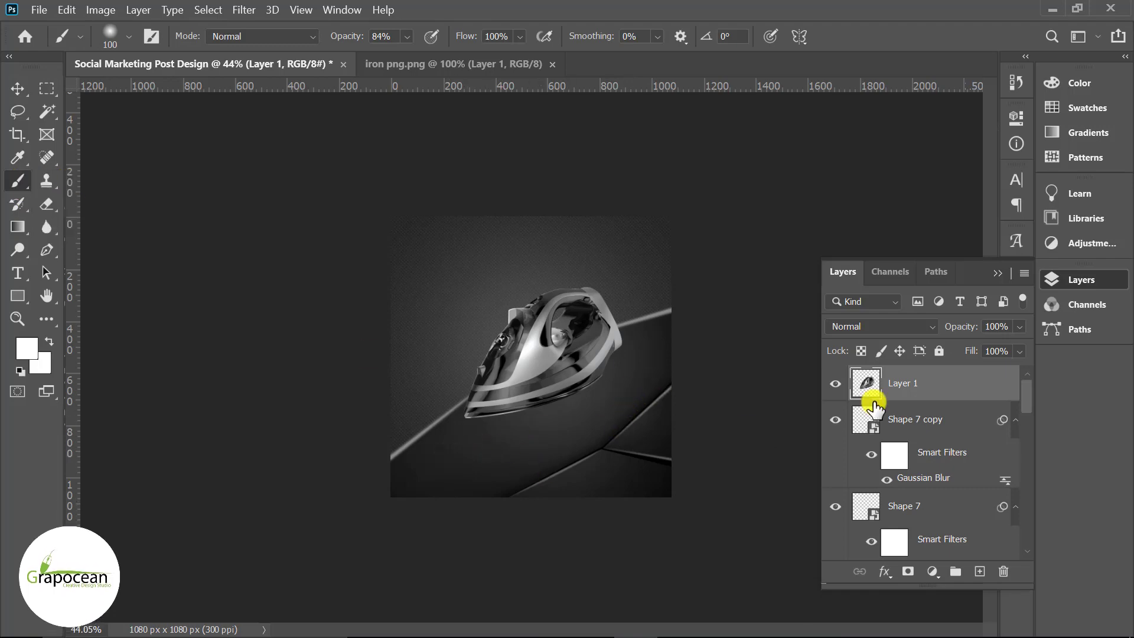
{"action": "left_click", "coordinate": [27, 348]}
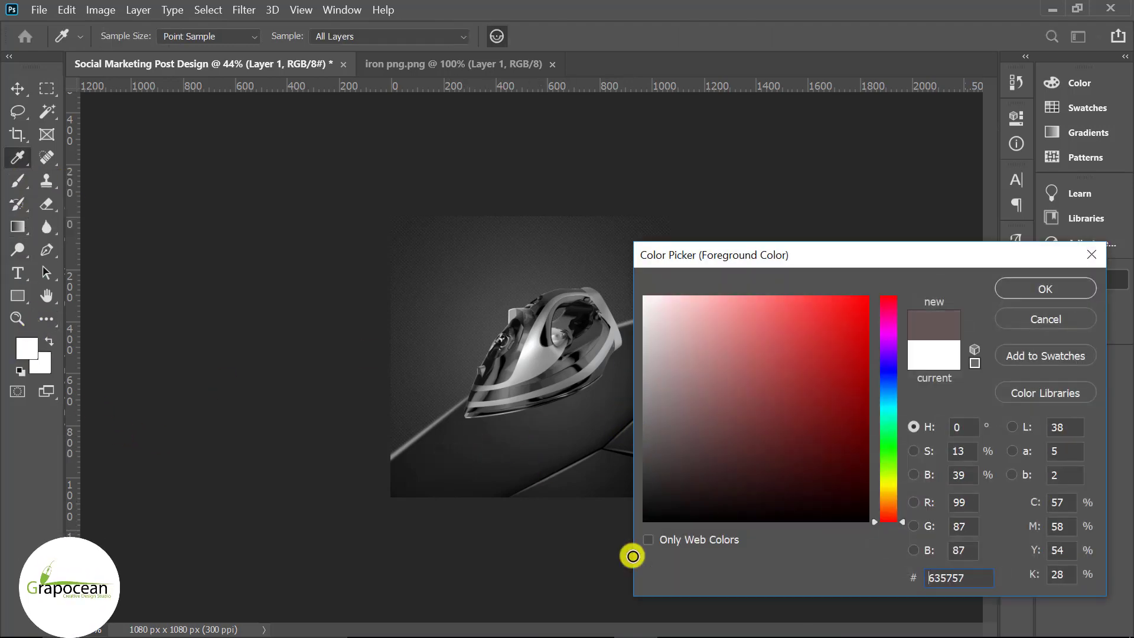
{"action": "left_click", "coordinate": [644, 520]}
{"action": "left_click", "coordinate": [1004, 295]}
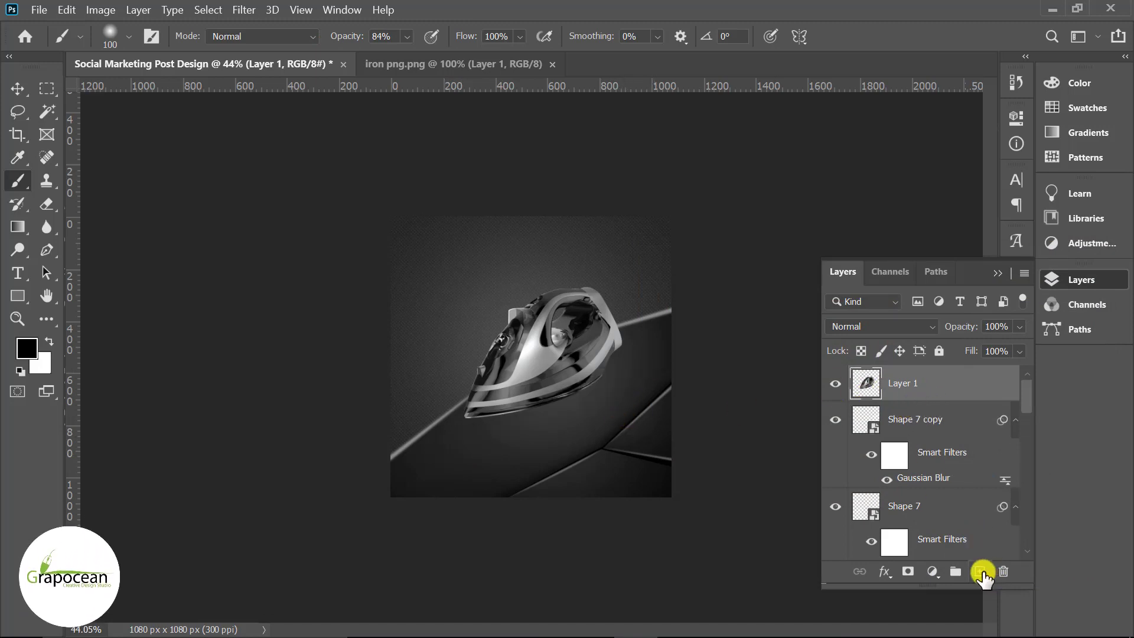
Step: Paint a straight dark shadow stroke under the iron on a new layer above Shape 7 copy
{"action": "left_click", "coordinate": [927, 420]}
{"action": "left_click", "coordinate": [979, 571]}
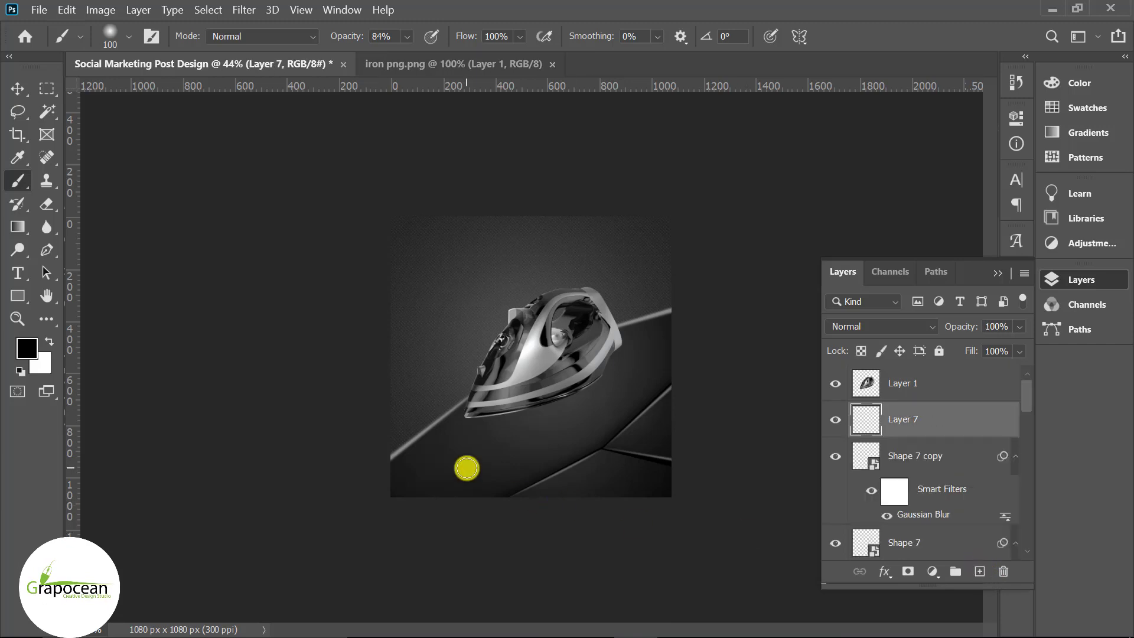
{"action": "left_click", "coordinate": [435, 456]}
{"action": "left_click", "coordinate": [664, 349], "text": "shift"}
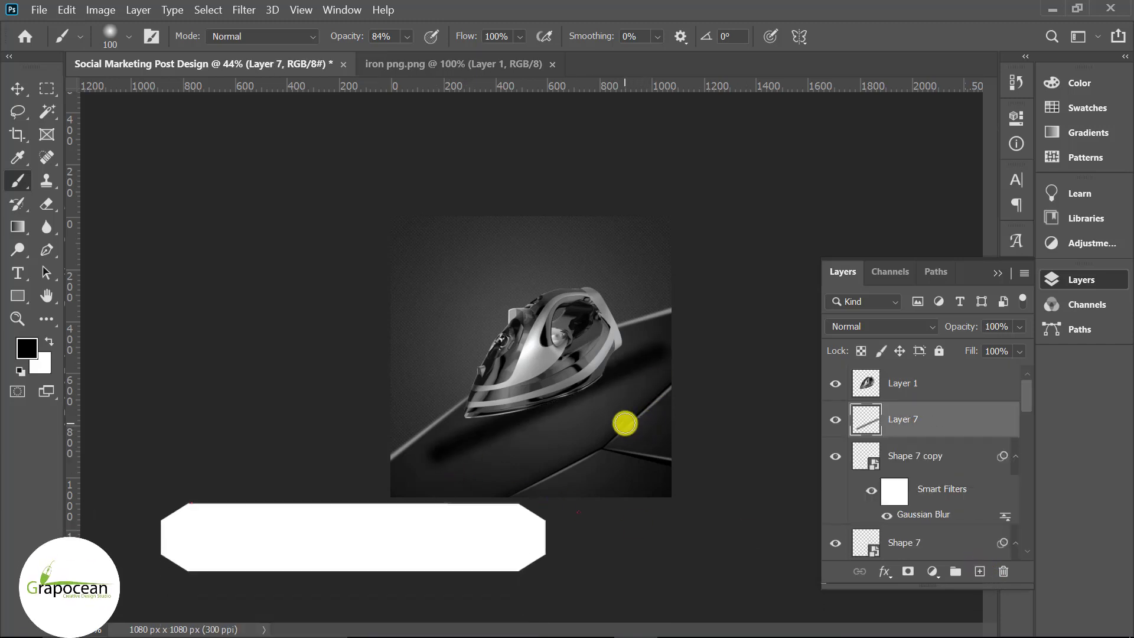
{"action": "key", "text": "ctrl+plus"}
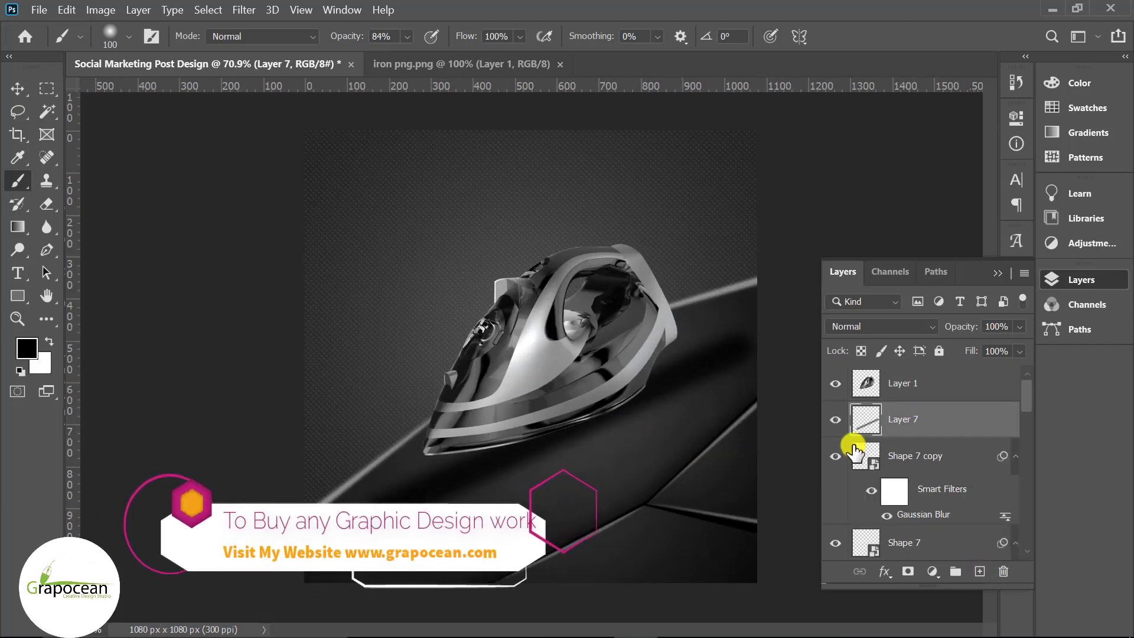
Step: Add a layer mask and paint black to fade the shadow's lower-left end
{"action": "left_click", "coordinate": [908, 572]}
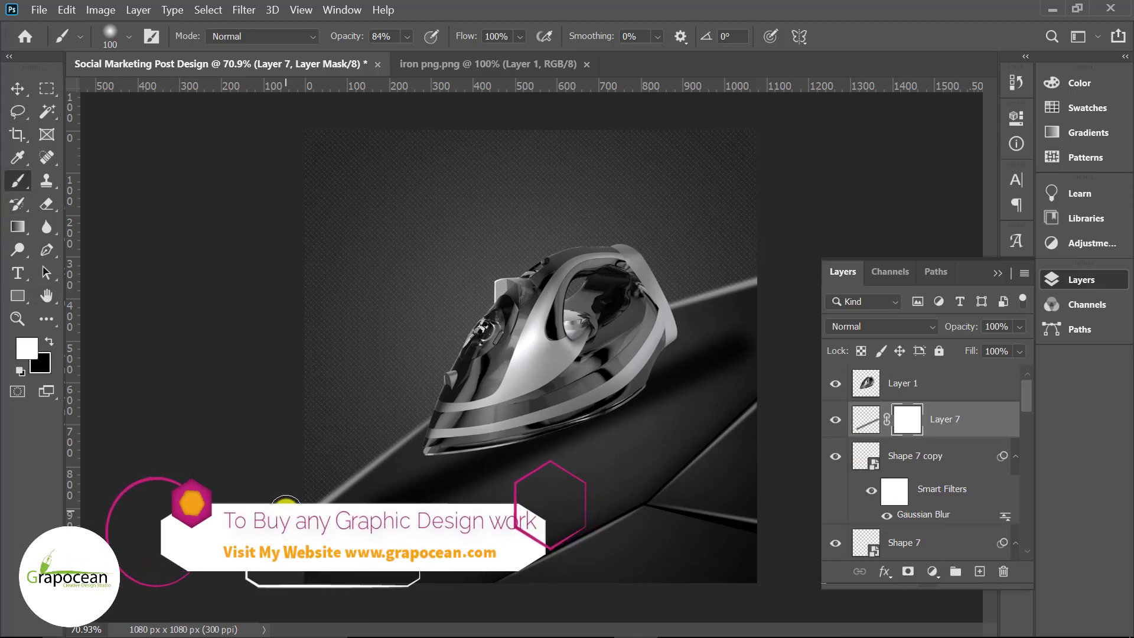
{"action": "key", "text": "bracketright"}
{"action": "key", "text": "bracketright"}
{"action": "key", "text": "bracketright"}
{"action": "key", "text": "bracketright"}
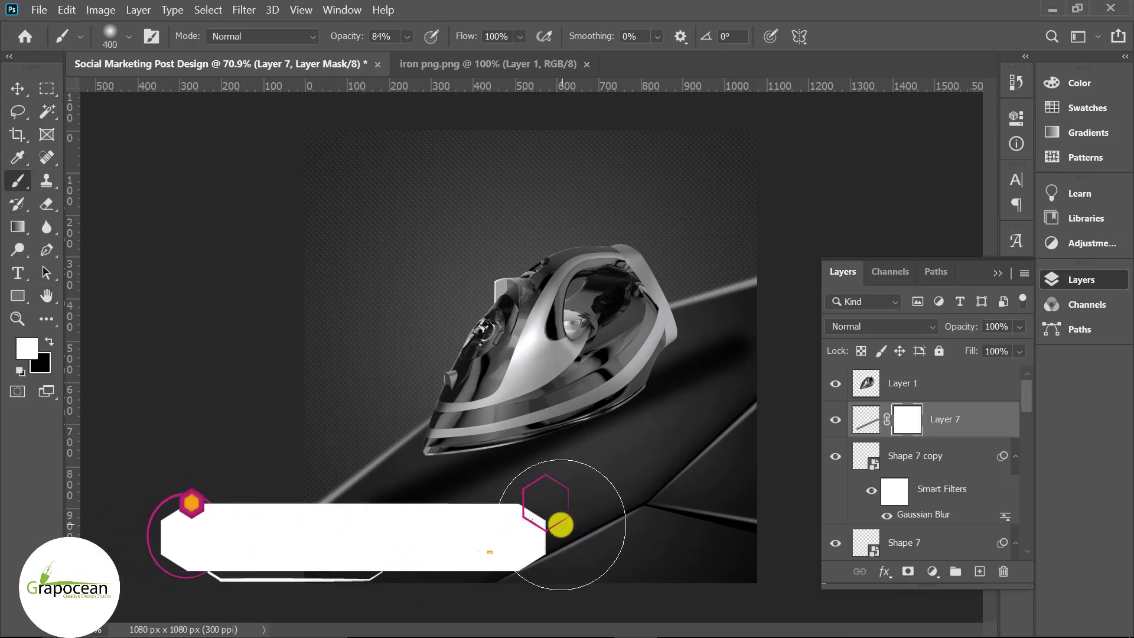
{"action": "left_click_drag", "start_coordinate": [333, 590], "coordinate": [626, 525]}
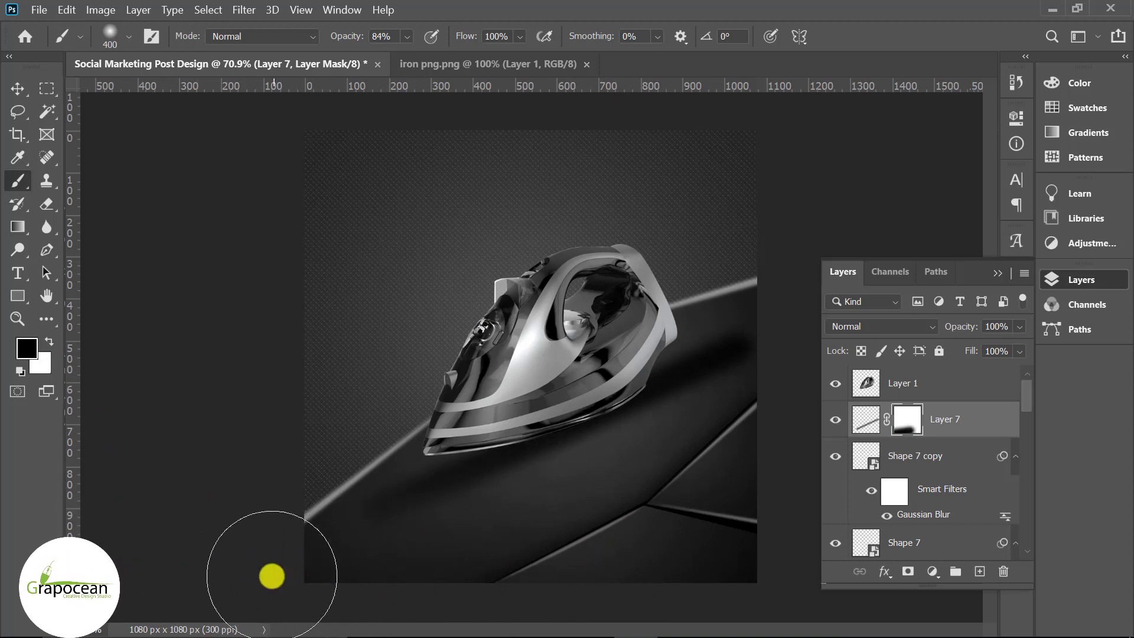
{"action": "scroll", "coordinate": [384, 578], "scroll_direction": "down", "scroll_amount": 3, "text": "alt"}
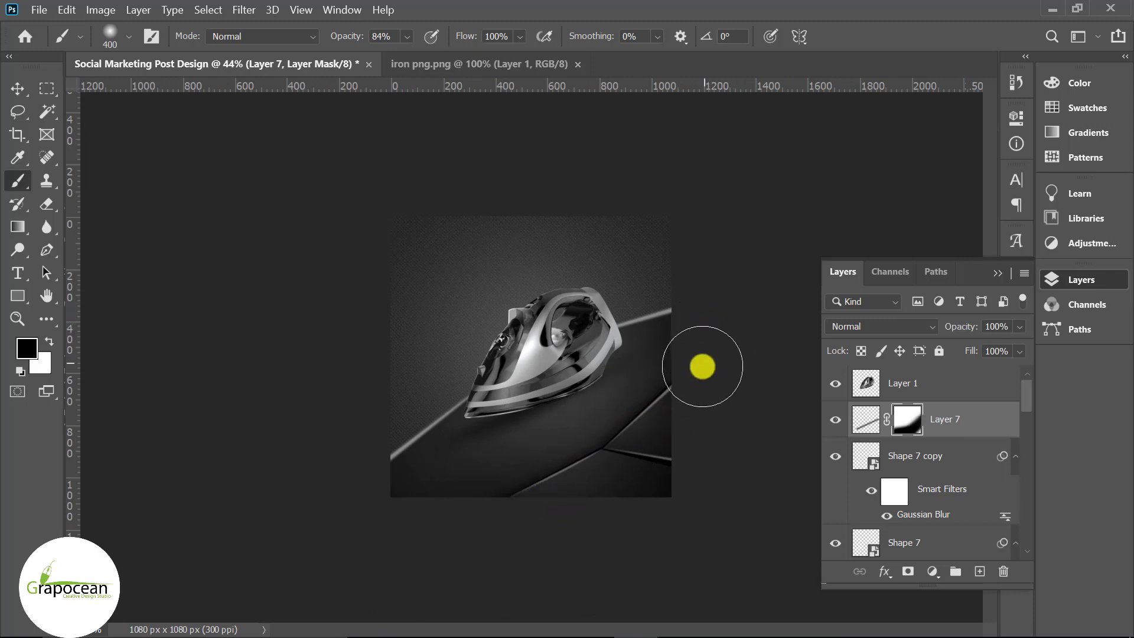
{"action": "scroll", "coordinate": [614, 529], "scroll_direction": "down", "scroll_amount": 2, "text": "alt"}
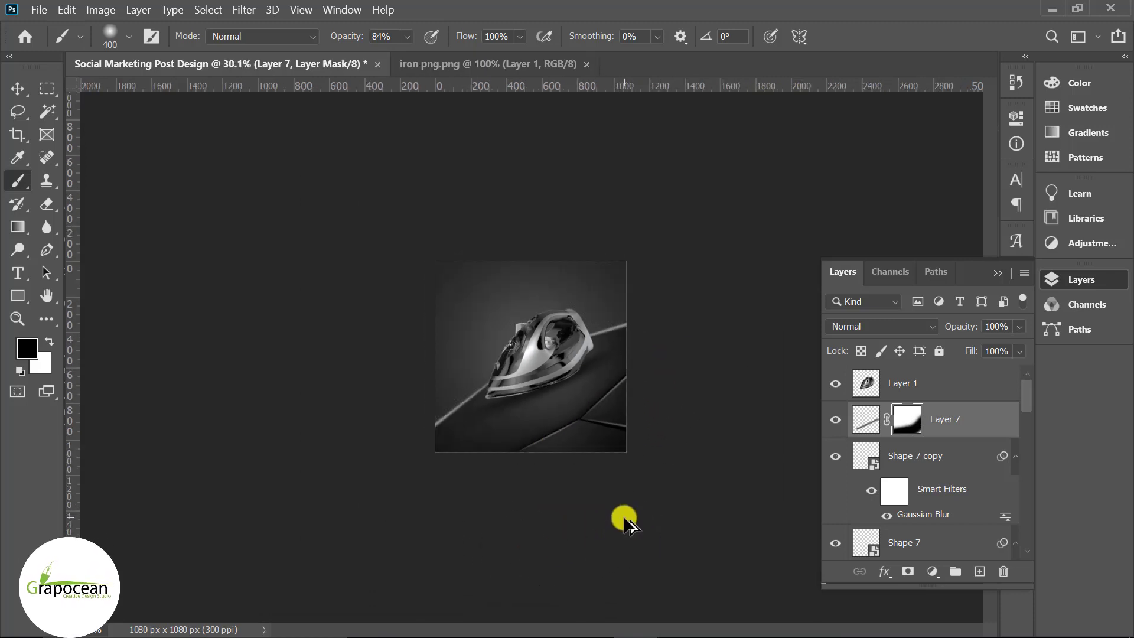
{"action": "scroll", "coordinate": [650, 375], "scroll_direction": "up", "scroll_amount": 2, "text": "alt"}
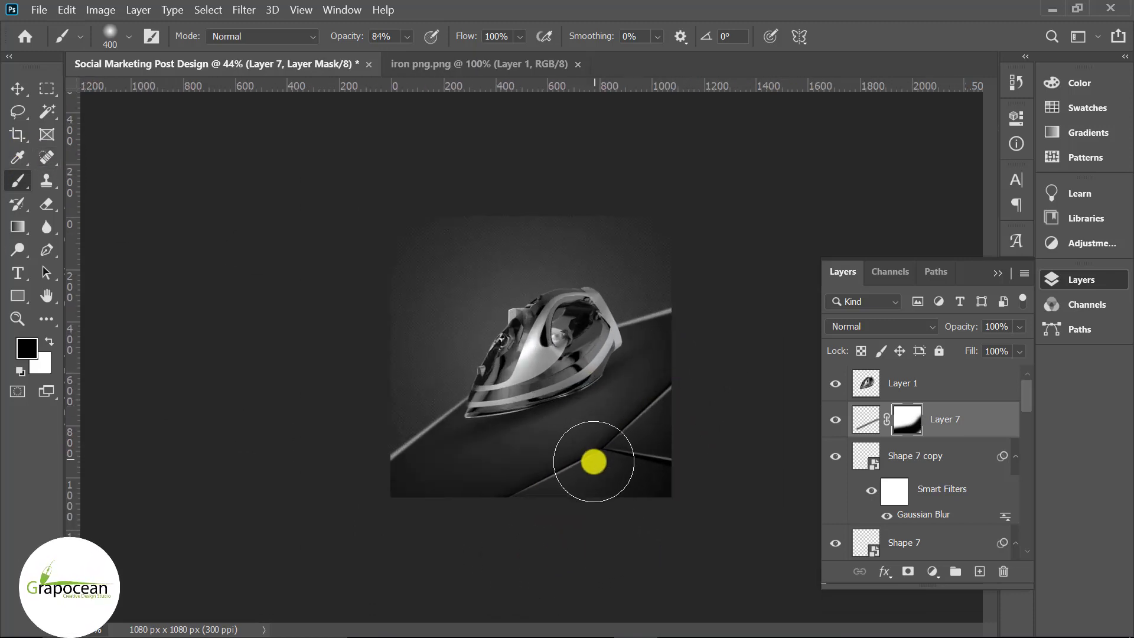
{"action": "scroll", "coordinate": [617, 506], "scroll_direction": "up", "scroll_amount": 2, "text": "alt"}
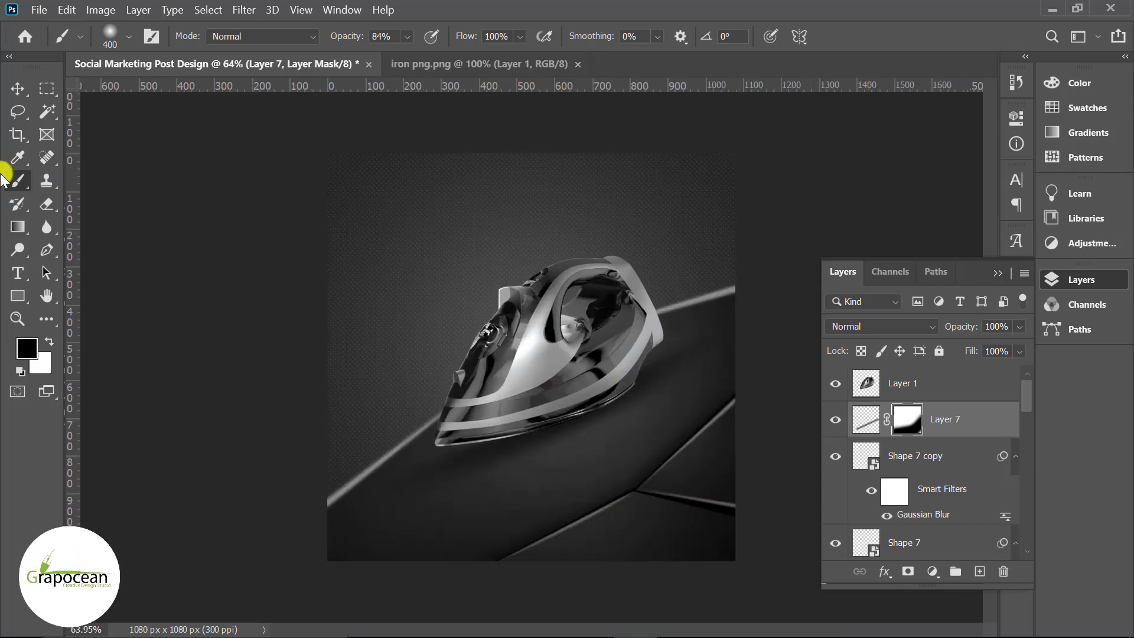
{"action": "left_click", "coordinate": [17, 88]}
{"action": "left_click_drag", "start_coordinate": [558, 355], "coordinate": [544, 352]}
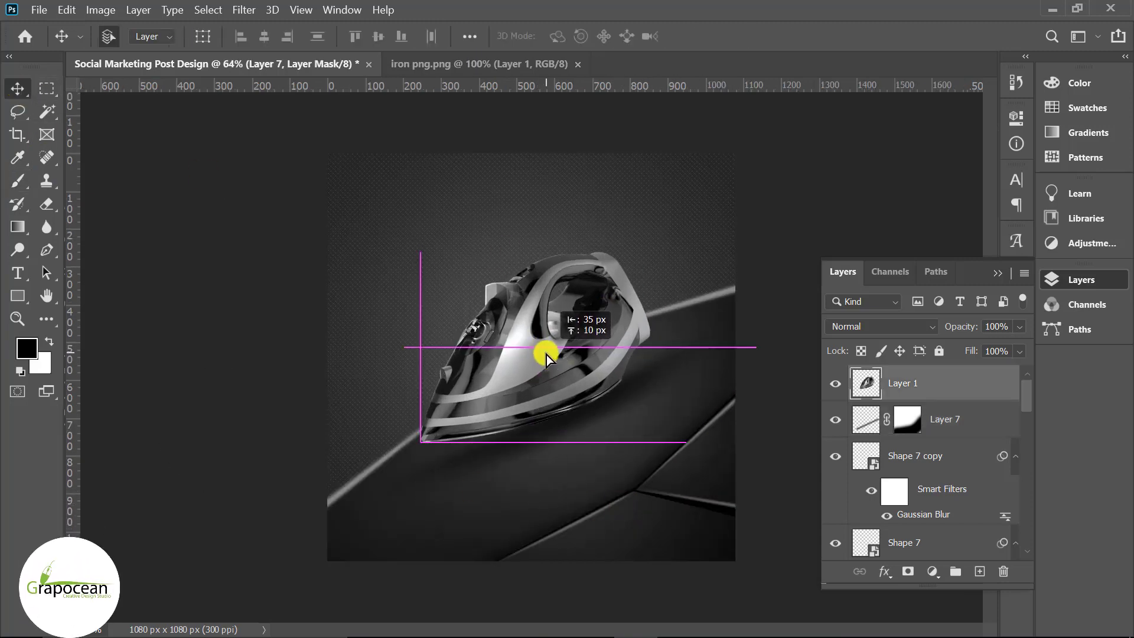
{"action": "key", "text": "ctrl+t"}
{"action": "left_click_drag", "start_coordinate": [676, 448], "coordinate": [686, 433]}
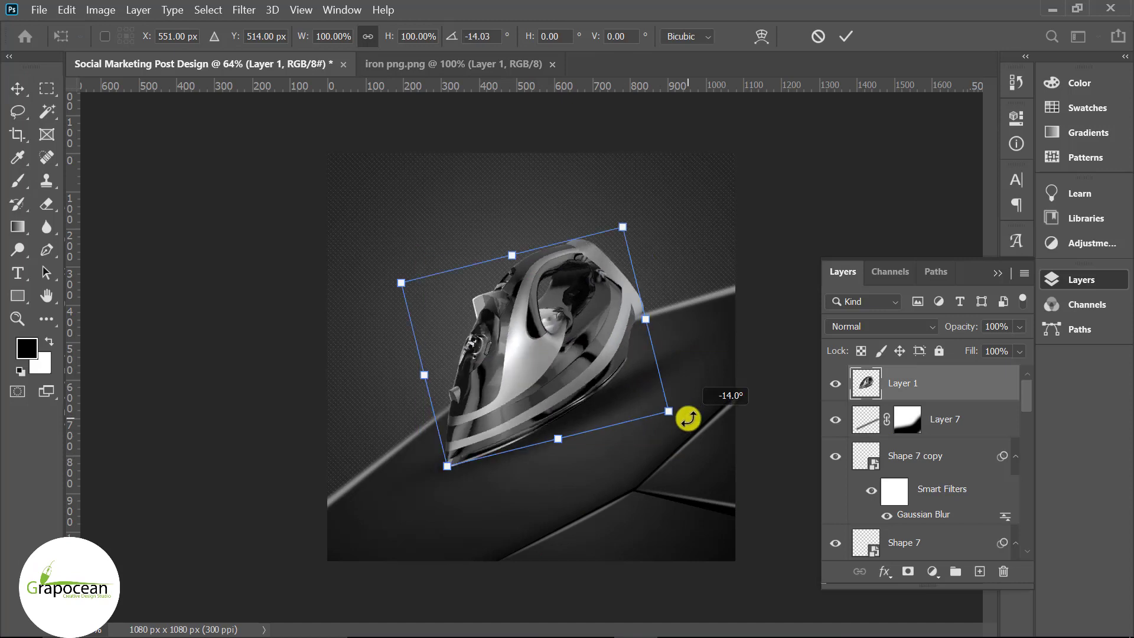
{"action": "left_click_drag", "start_coordinate": [576, 376], "coordinate": [577, 370]}
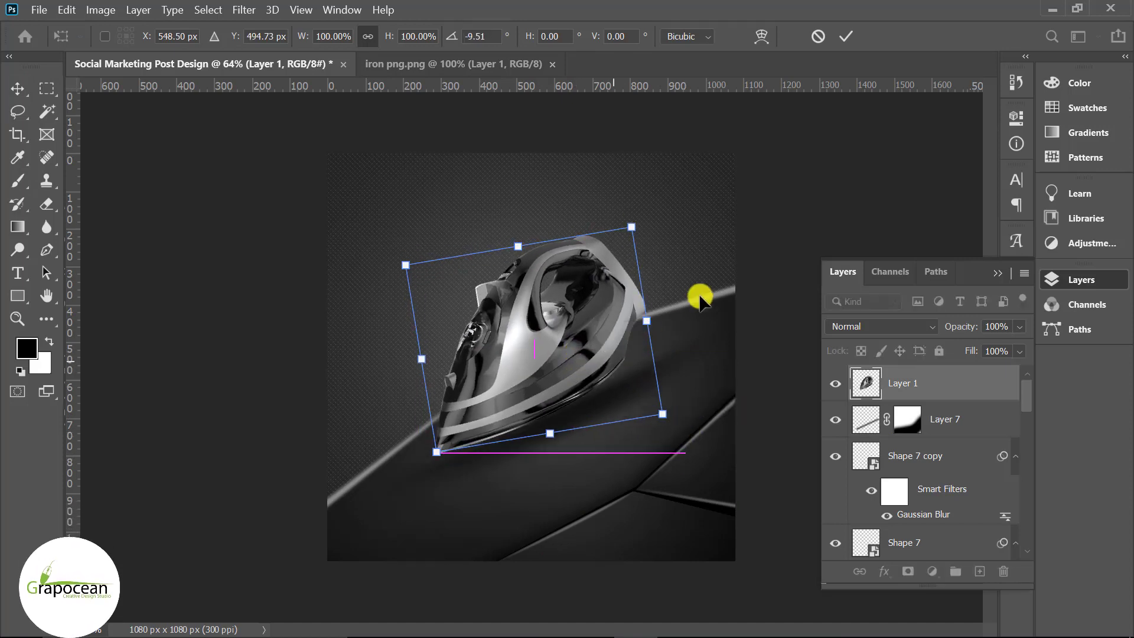
{"action": "left_click", "coordinate": [850, 36]}
{"action": "scroll", "coordinate": [674, 451], "scroll_direction": "down", "scroll_amount": 1}
{"action": "scroll", "coordinate": [654, 455], "scroll_direction": "down", "scroll_amount": 1}
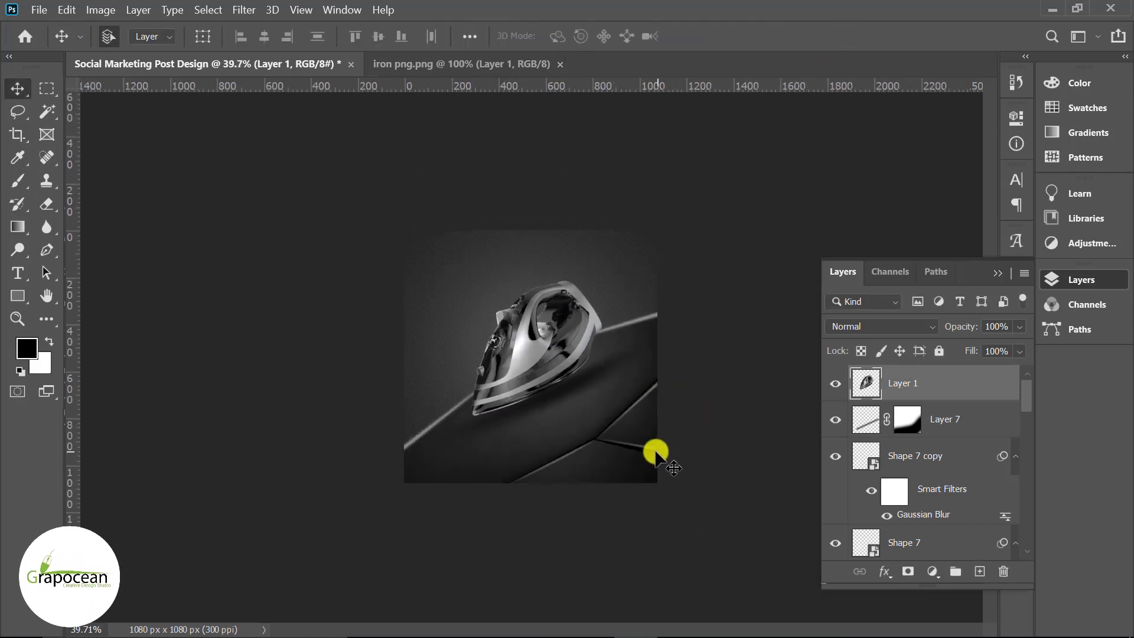
{"action": "left_click", "coordinate": [585, 423]}
{"action": "scroll", "coordinate": [884, 492], "scroll_direction": "up", "scroll_amount": 2}
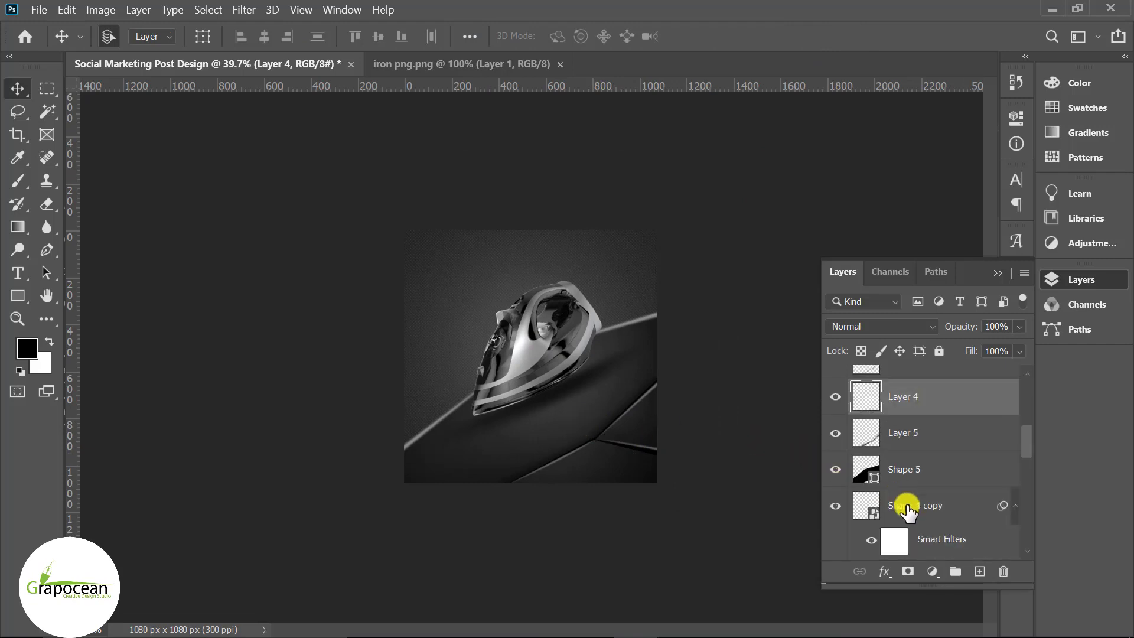
{"action": "left_click", "coordinate": [924, 463]}
{"action": "scroll", "coordinate": [712, 519], "scroll_direction": "down", "scroll_amount": 3}
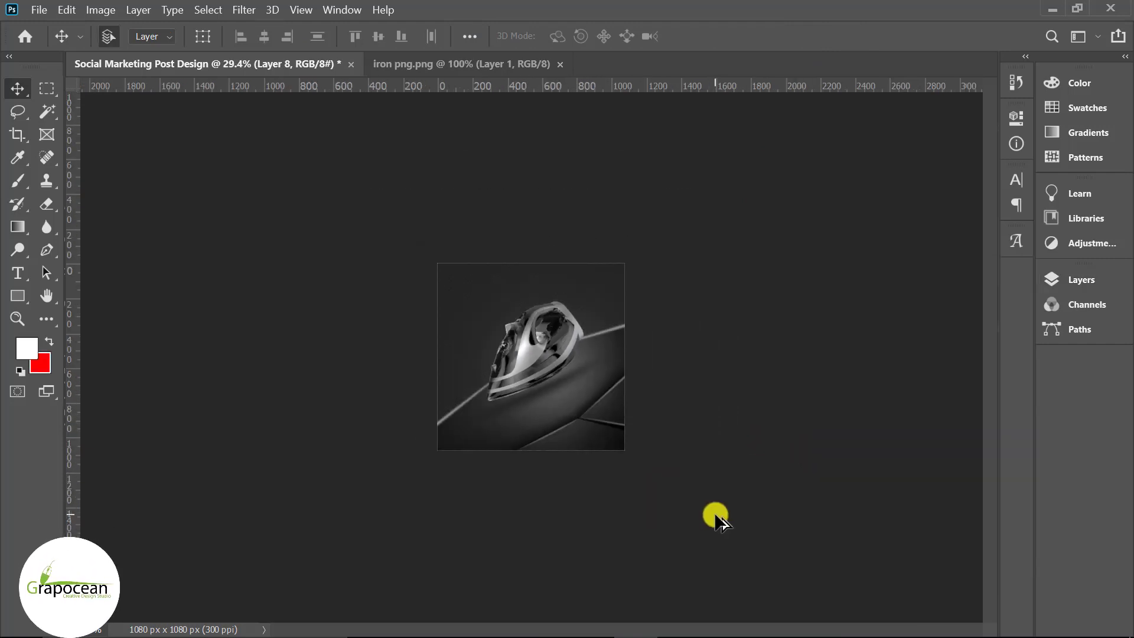
{"action": "scroll", "coordinate": [716, 519], "scroll_direction": "up", "scroll_amount": 2}
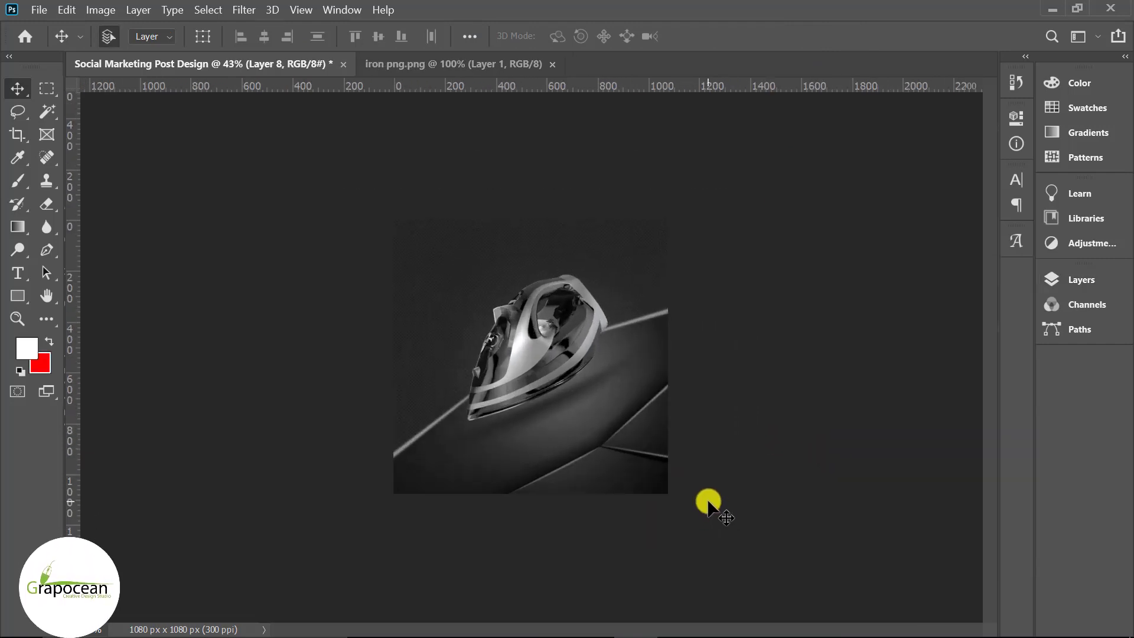
{"action": "left_click", "coordinate": [18, 273]}
{"action": "left_click", "coordinate": [431, 301]}
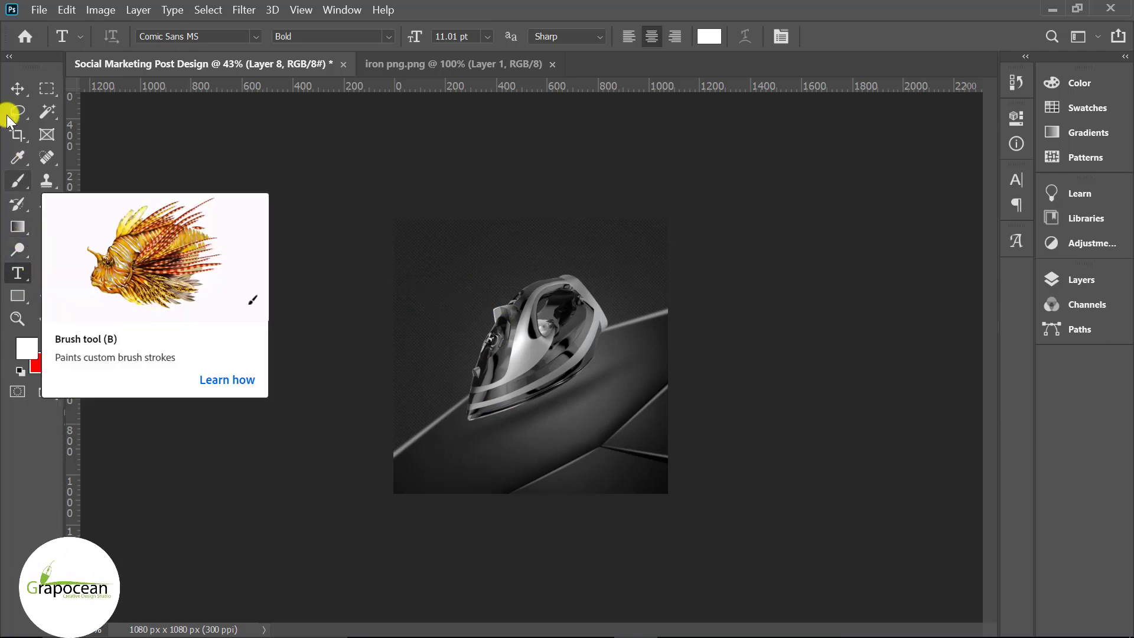
Step: Draw a thin white rectangle bar near the canvas top-left
{"action": "left_click", "coordinate": [16, 87]}
{"action": "right_click", "coordinate": [18, 295]}
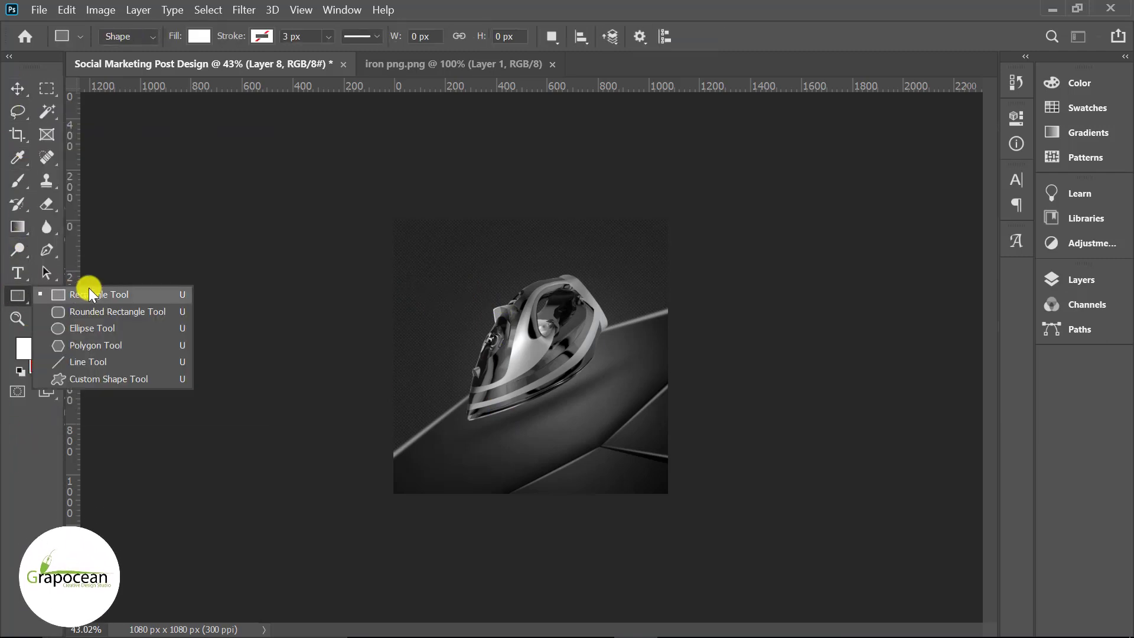
{"action": "left_click", "coordinate": [89, 294]}
{"action": "scroll", "coordinate": [406, 312], "scroll_direction": "up", "scroll_amount": 2}
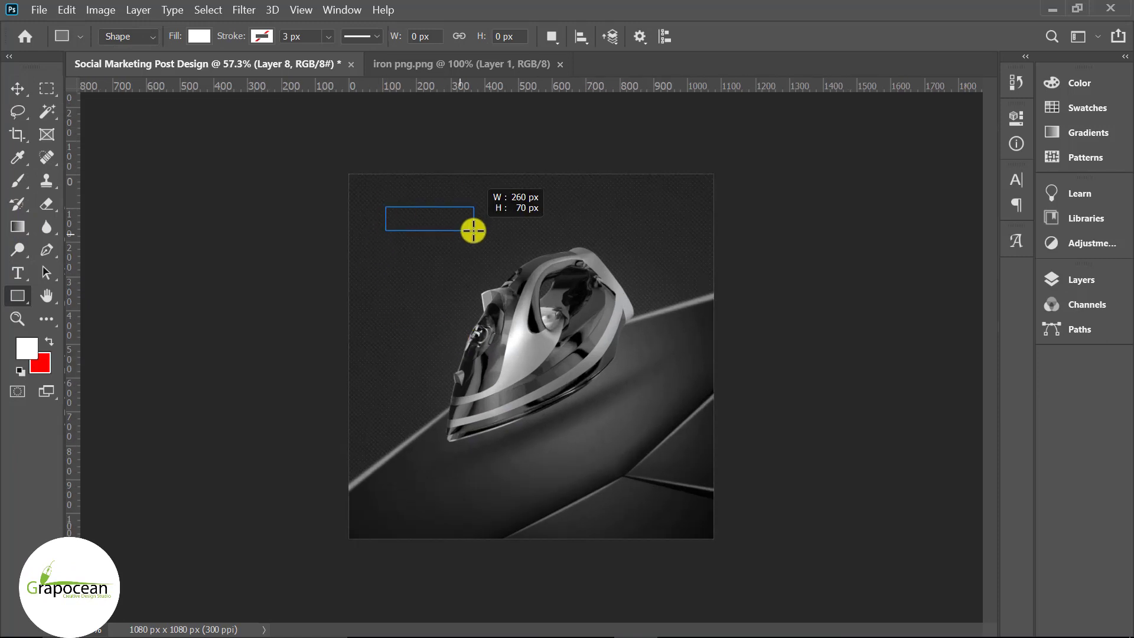
{"action": "mouse_move", "coordinate": [473, 230]}
{"action": "left_mouse_down"}
{"action": "mouse_move", "coordinate": [532, 225]}
{"action": "mouse_move", "coordinate": [505, 228]}
{"action": "left_mouse_up"}
{"action": "left_click", "coordinate": [17, 87]}
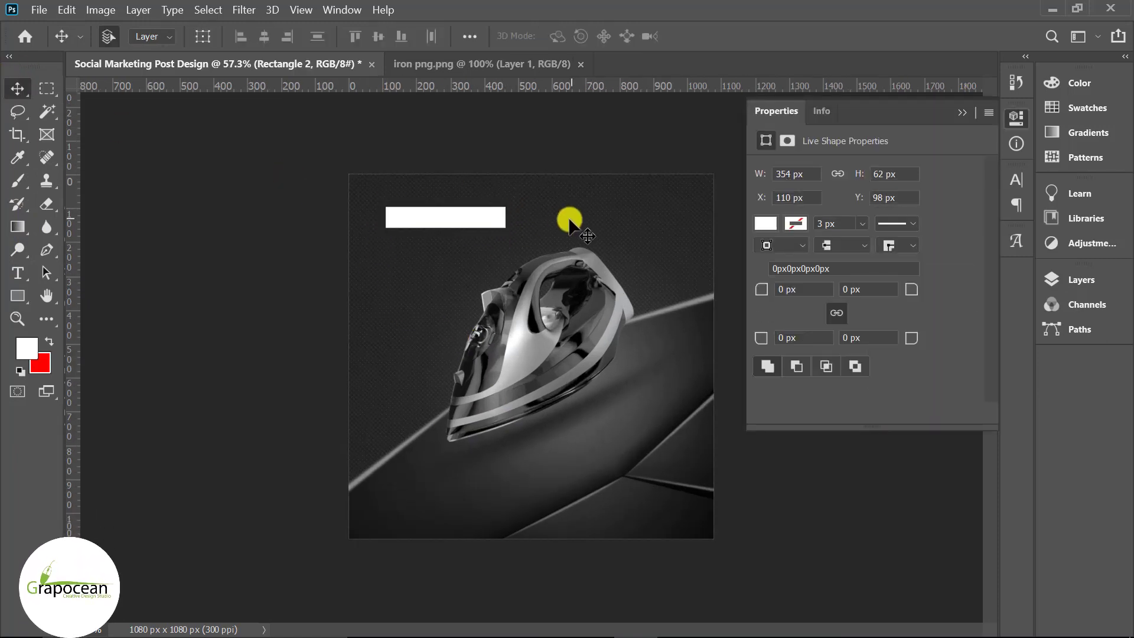
Step: Rotate the bar about -8.5° upward to the right and open its Blending Options
{"action": "key", "text": "ctrl+t"}
{"action": "left_click_drag", "start_coordinate": [514, 246], "coordinate": [521, 233]}
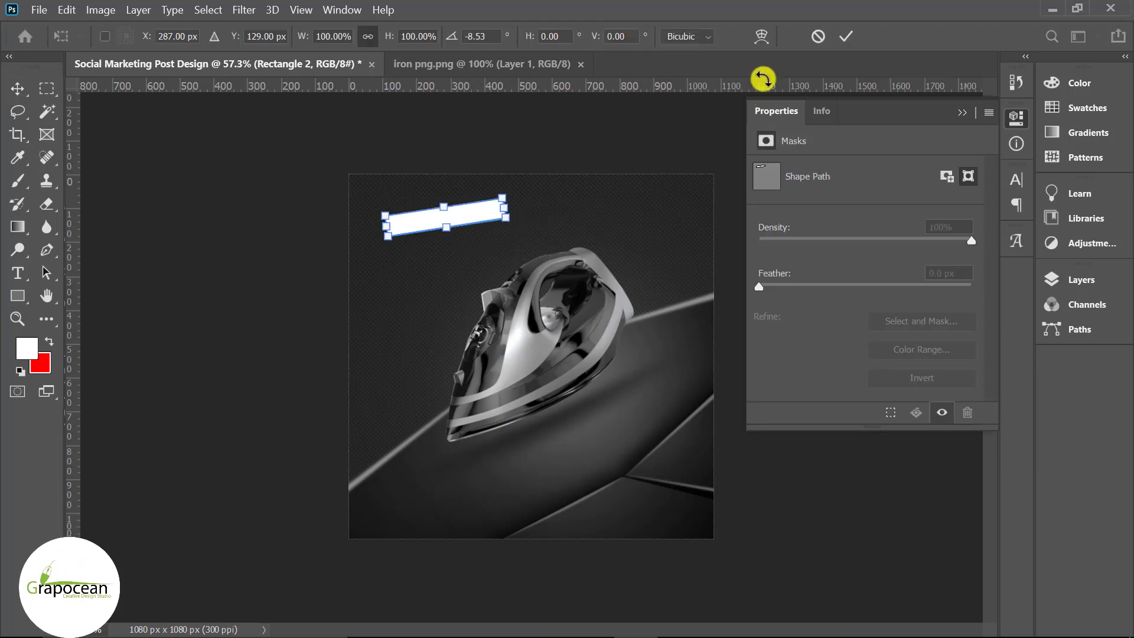
{"action": "left_click", "coordinate": [844, 37]}
{"action": "right_click", "coordinate": [957, 321]}
{"action": "left_click", "coordinate": [725, 389]}
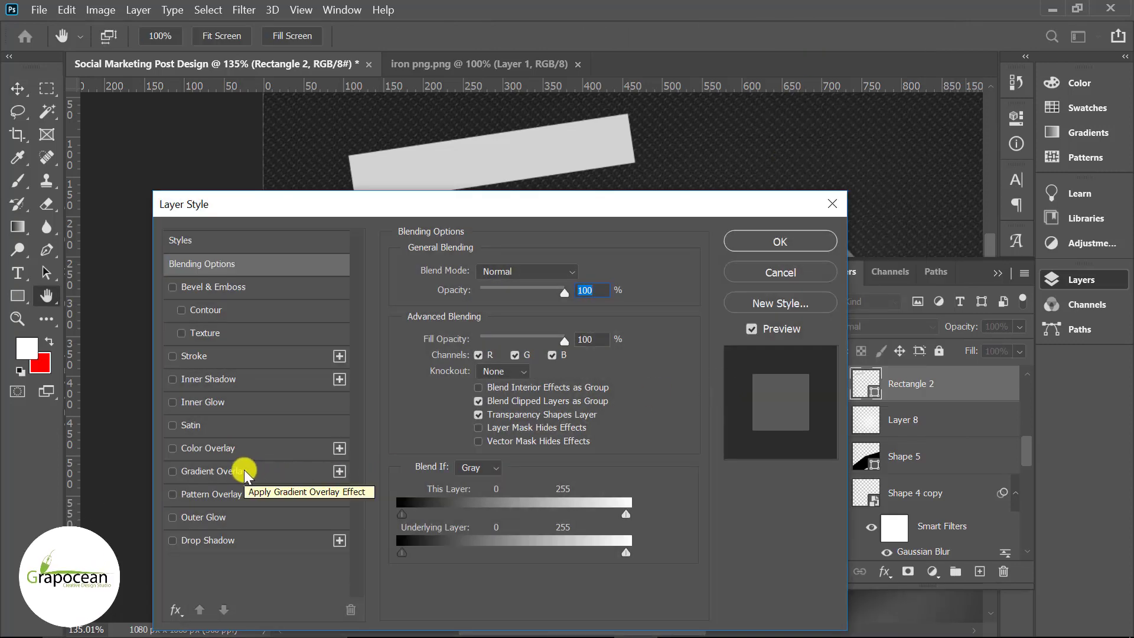
Step: Apply a Gradient Overlay using a magenta-to-purple preset from the Purples gradients
{"action": "left_click", "coordinate": [245, 472]}
{"action": "left_click_drag", "start_coordinate": [495, 204], "coordinate": [762, 236]}
{"action": "left_click", "coordinate": [827, 344]}
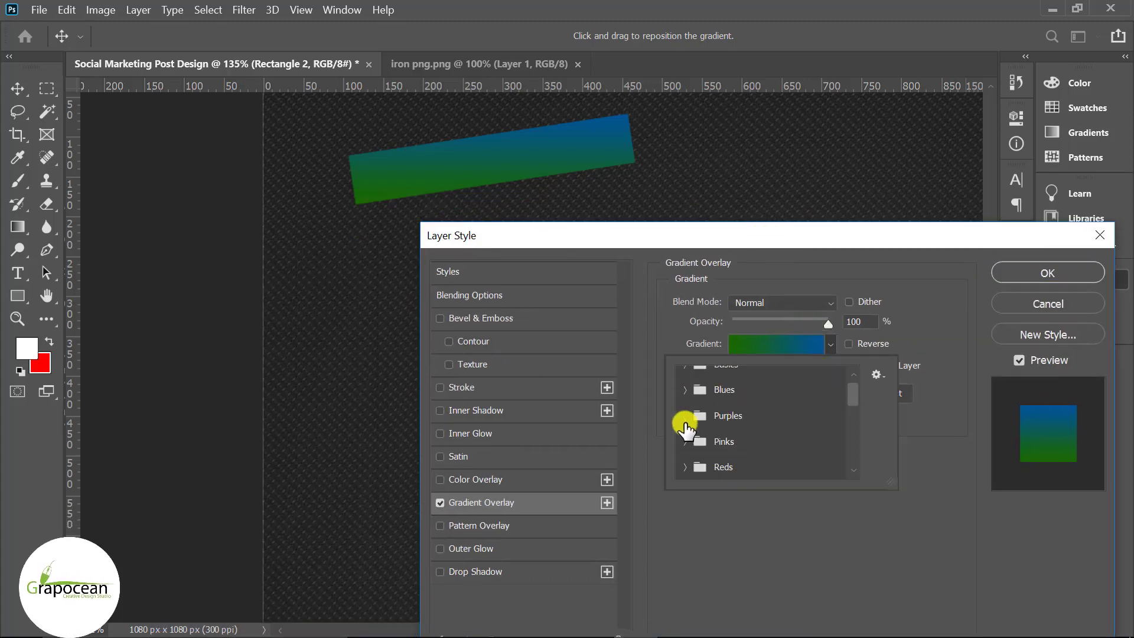
{"action": "left_click", "coordinate": [685, 421]}
{"action": "scroll", "coordinate": [768, 437], "scroll_direction": "down", "scroll_amount": 1}
{"action": "left_click", "coordinate": [768, 443]}
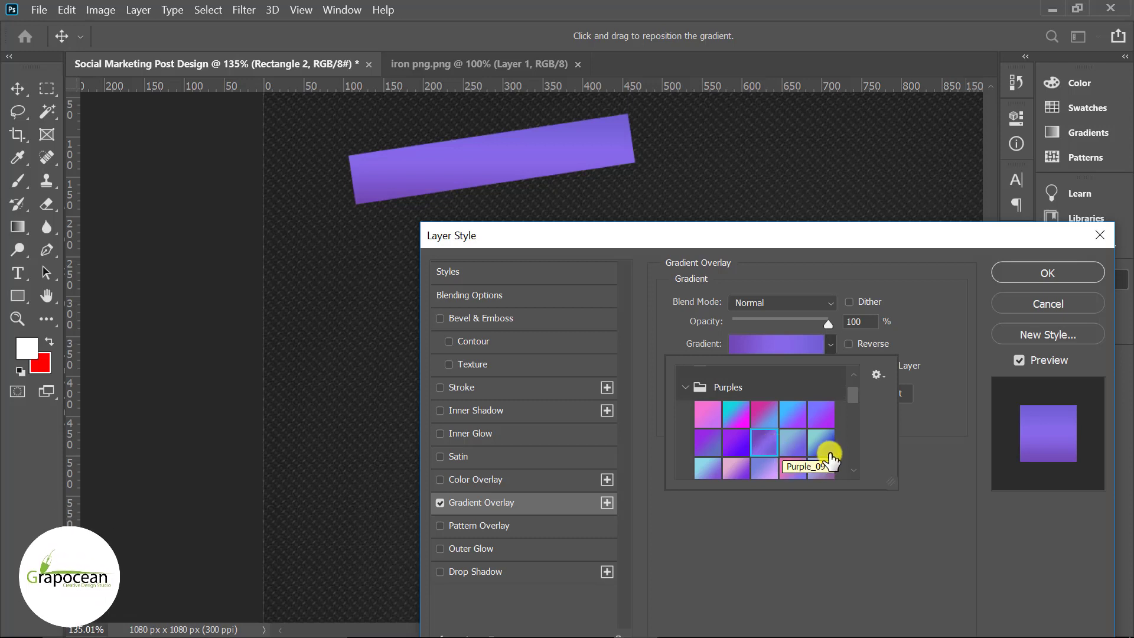
{"action": "scroll", "coordinate": [778, 437], "scroll_direction": "down", "scroll_amount": 1}
{"action": "scroll", "coordinate": [794, 456], "scroll_direction": "down", "scroll_amount": 1}
{"action": "left_click", "coordinate": [793, 401]}
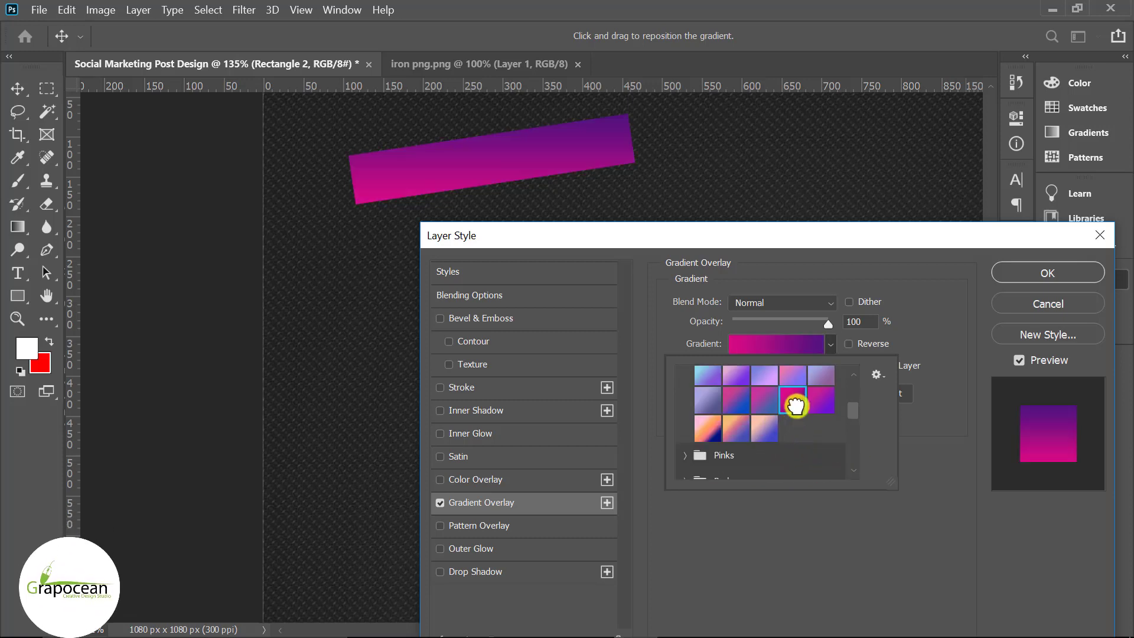
{"action": "left_click", "coordinate": [1031, 271]}
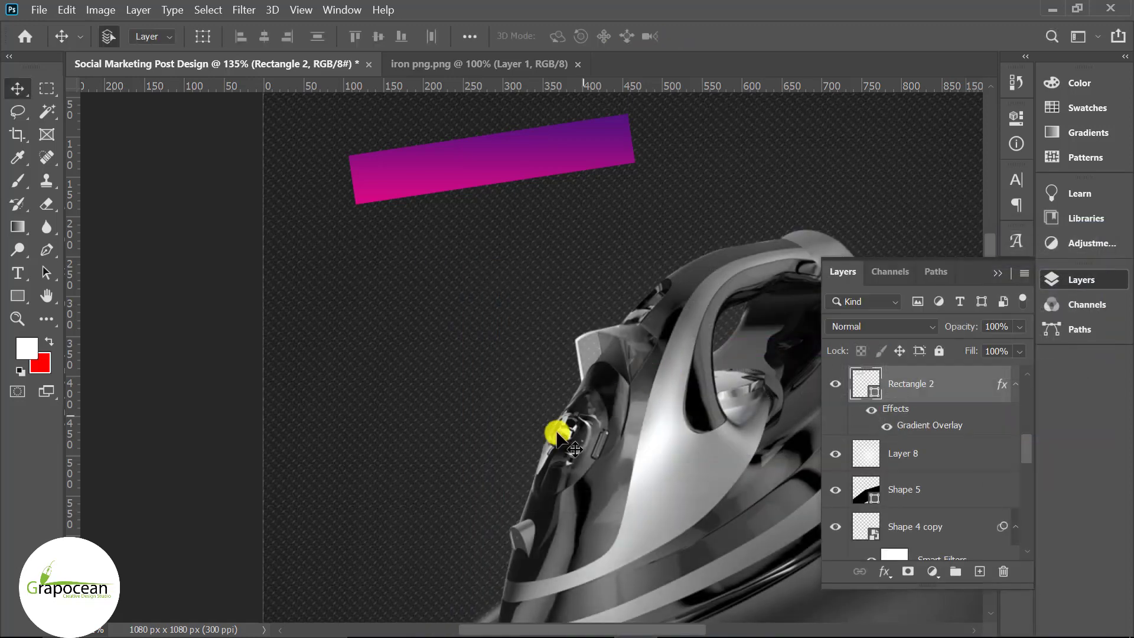
{"action": "scroll", "coordinate": [359, 182], "scroll_direction": "down", "scroll_amount": 1}
Step: Toggle the rectangle's Properties panel and hide the Layers panel
{"action": "left_click", "coordinate": [34, 306]}
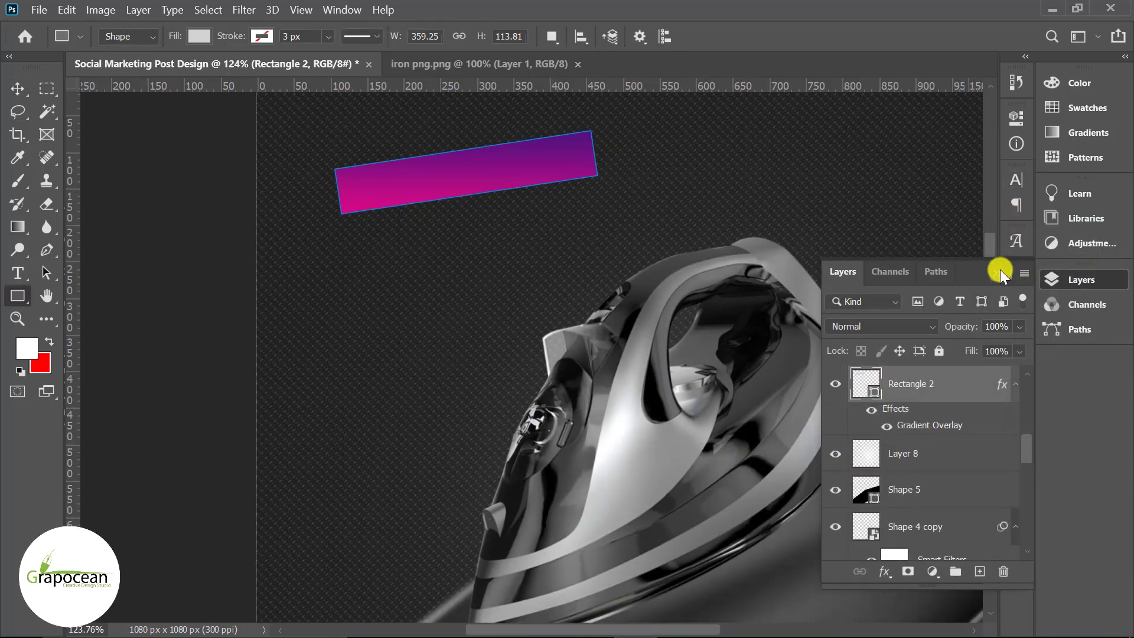
{"action": "left_click", "coordinate": [1016, 118]}
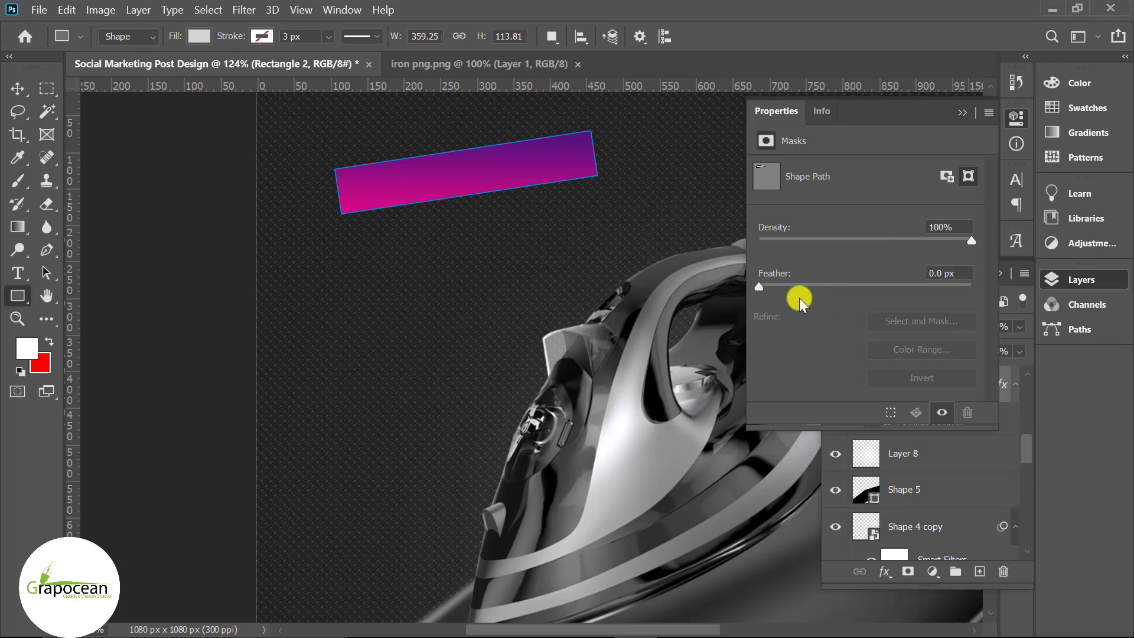
{"action": "left_click", "coordinate": [963, 113]}
{"action": "left_click", "coordinate": [999, 273]}
{"action": "scroll", "coordinate": [308, 203], "scroll_direction": "up", "scroll_amount": 3, "text": "alt"}
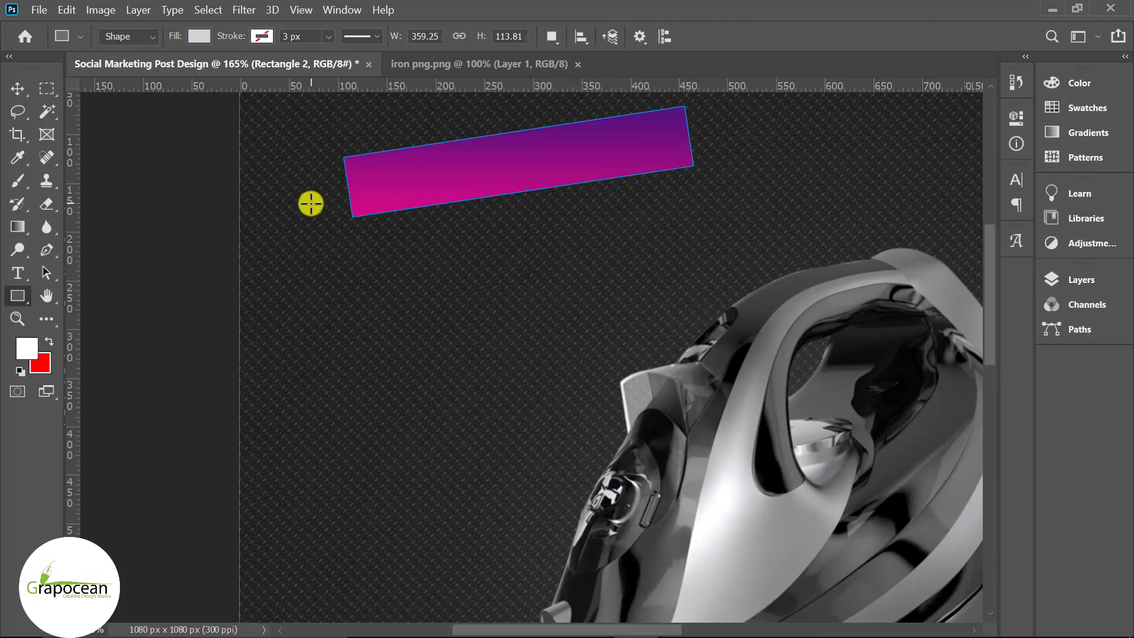
Step: Choose the plain Brush tool, restore the Layers panel and reposition the gradient bar
{"action": "left_click", "coordinate": [19, 179]}
{"action": "left_click", "coordinate": [160, 179]}
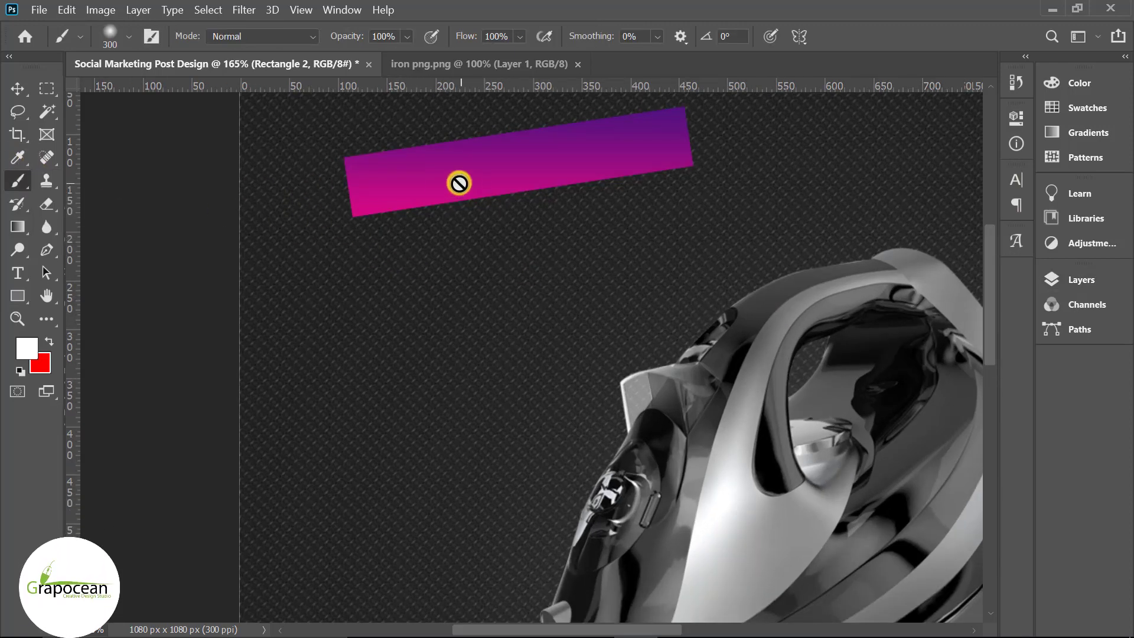
{"action": "left_click", "coordinate": [1088, 282]}
{"action": "scroll", "coordinate": [886, 378], "scroll_direction": "up", "scroll_amount": 2}
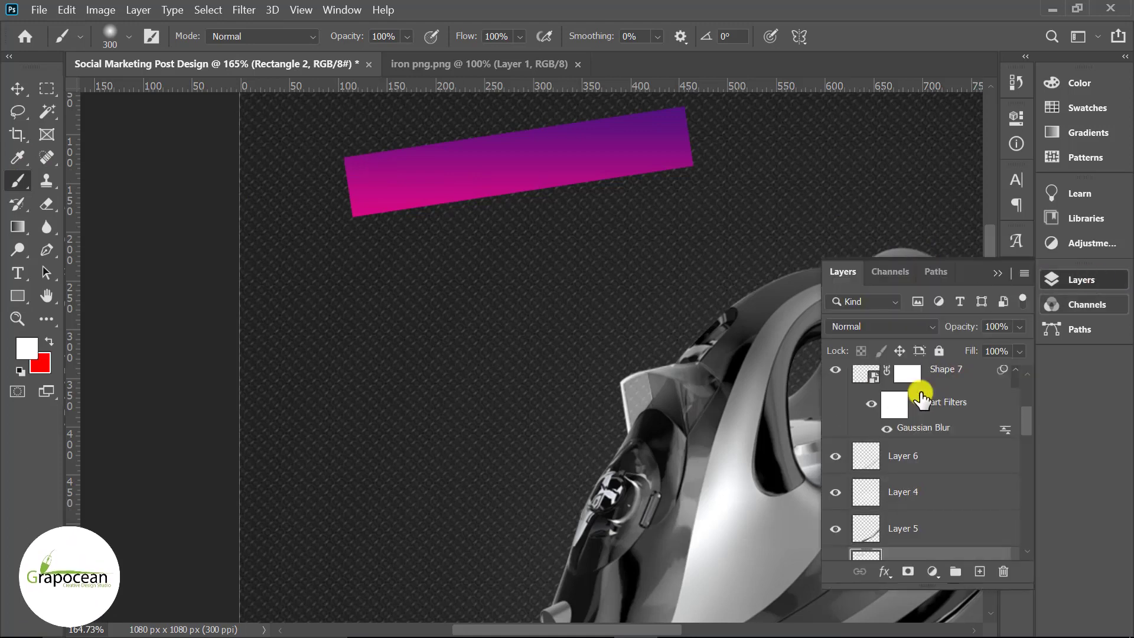
{"action": "scroll", "coordinate": [915, 372], "scroll_direction": "up", "scroll_amount": 3}
{"action": "left_click", "coordinate": [18, 88]}
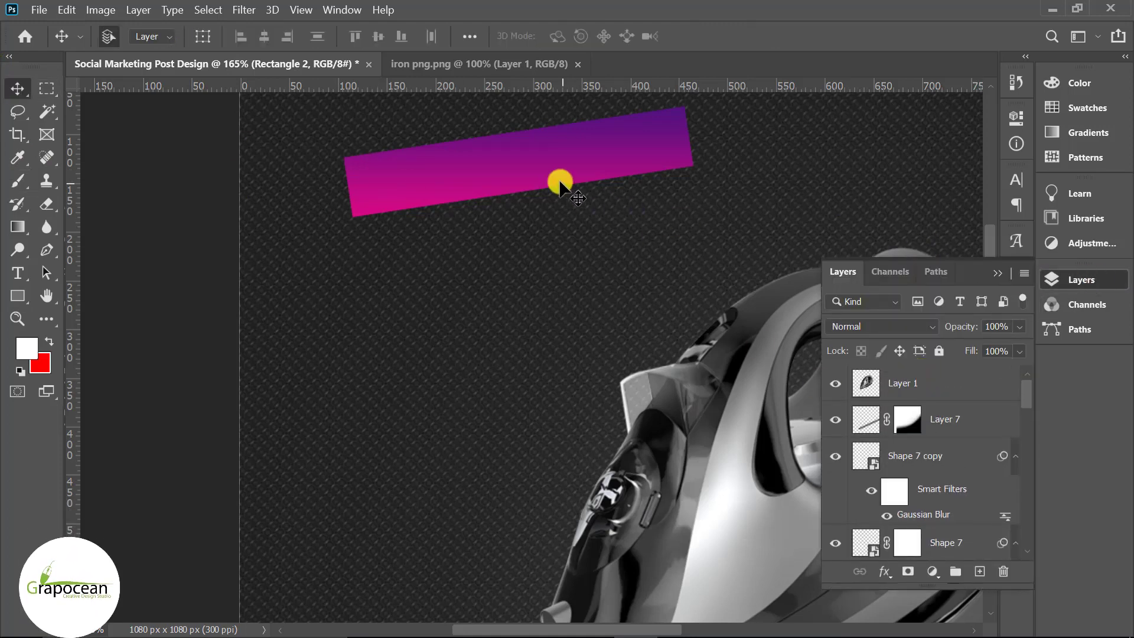
{"action": "left_click_drag", "start_coordinate": [540, 177], "coordinate": [560, 233]}
{"action": "left_click_drag", "start_coordinate": [855, 435], "coordinate": [858, 505]}
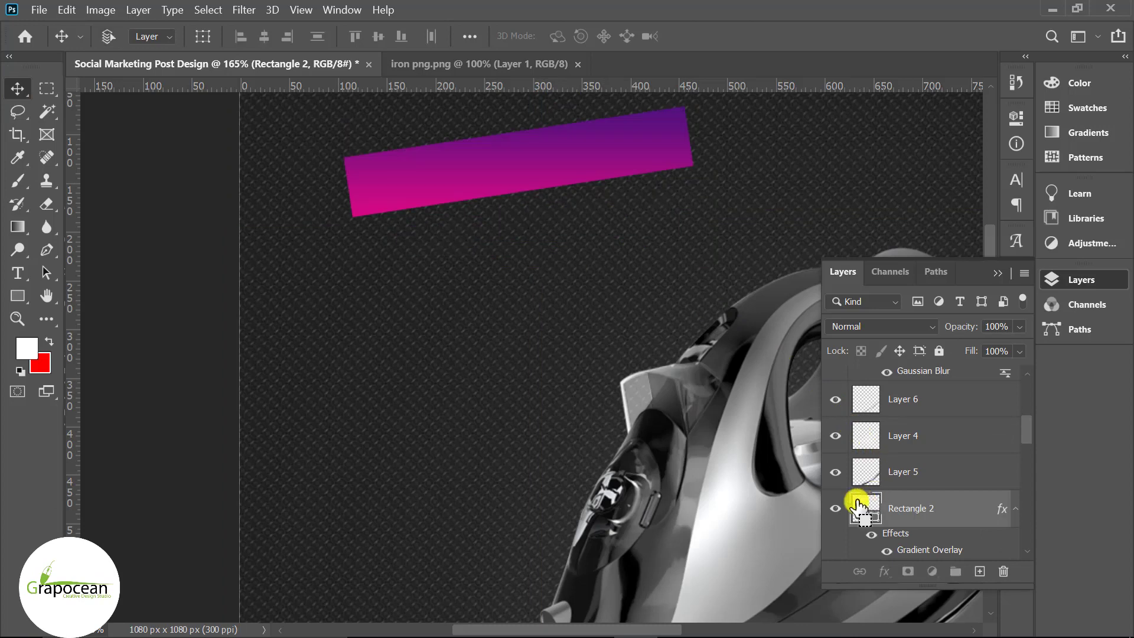
Step: Add an empty Layer 9 above the bar and shrink the brush to 40 px
{"action": "left_click", "coordinate": [18, 180]}
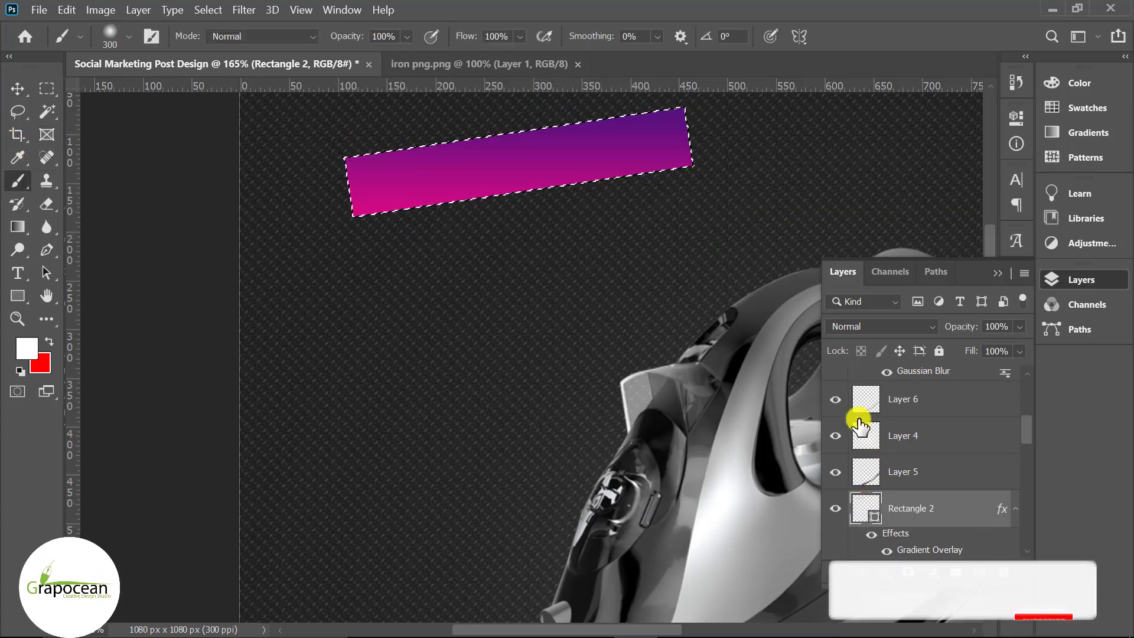
{"action": "key", "text": "ctrl+shift+alt+n"}
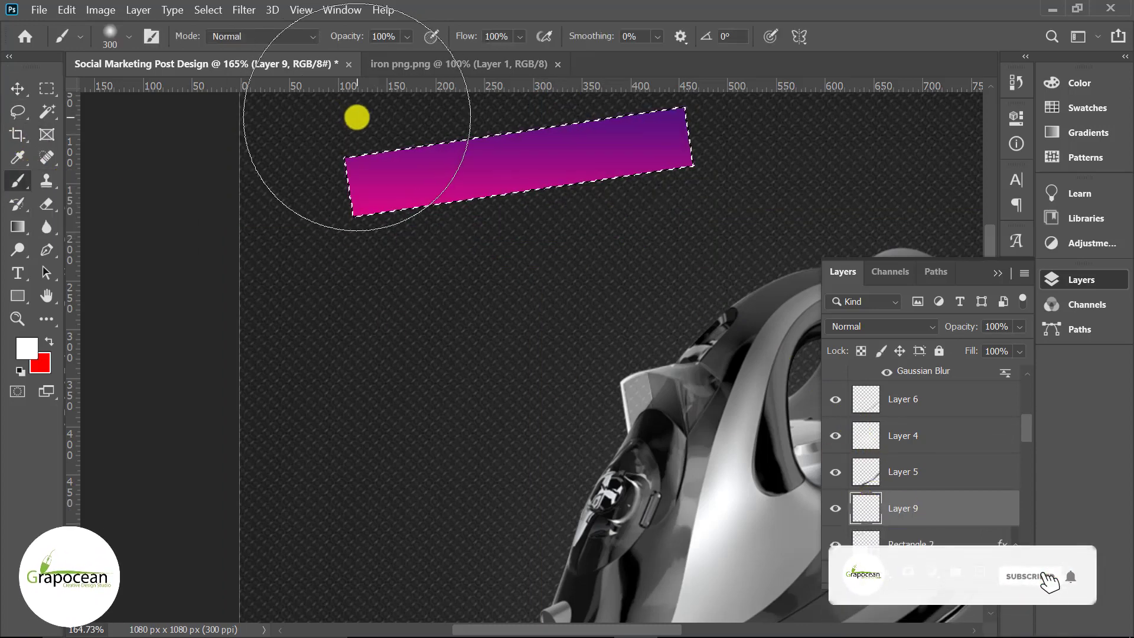
{"action": "key", "text": "bracketleft"}
{"action": "key", "text": "bracketleft"}
{"action": "key", "text": "bracketleft"}
{"action": "key", "text": "bracketleft"}
{"action": "key", "text": "bracketleft"}
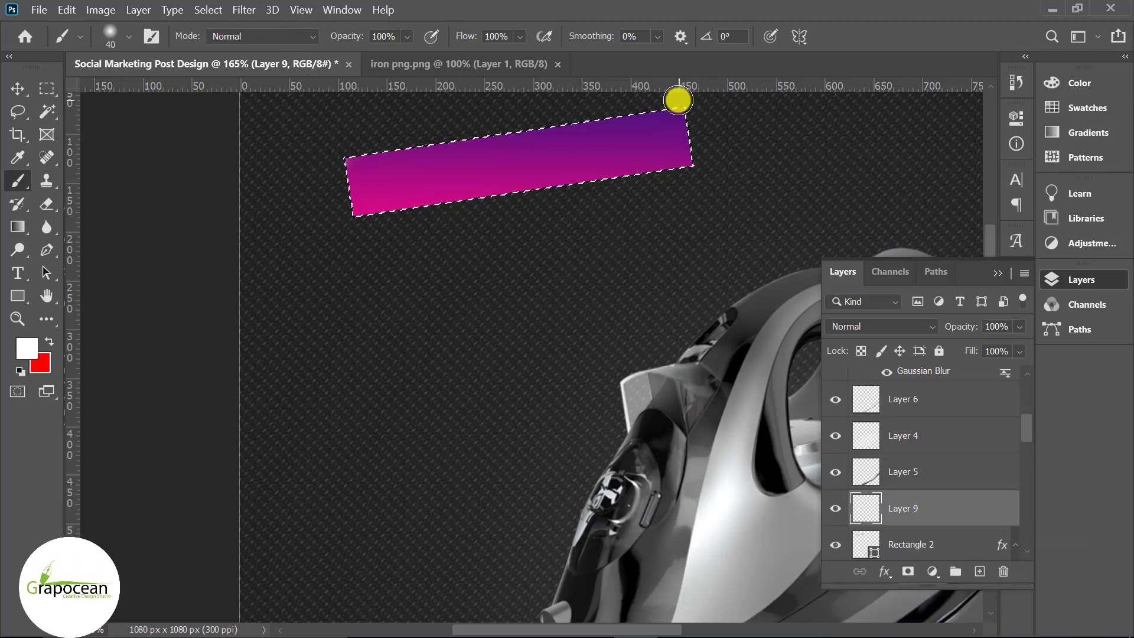
{"action": "scroll", "coordinate": [672, 125], "scroll_direction": "down", "scroll_amount": 3}
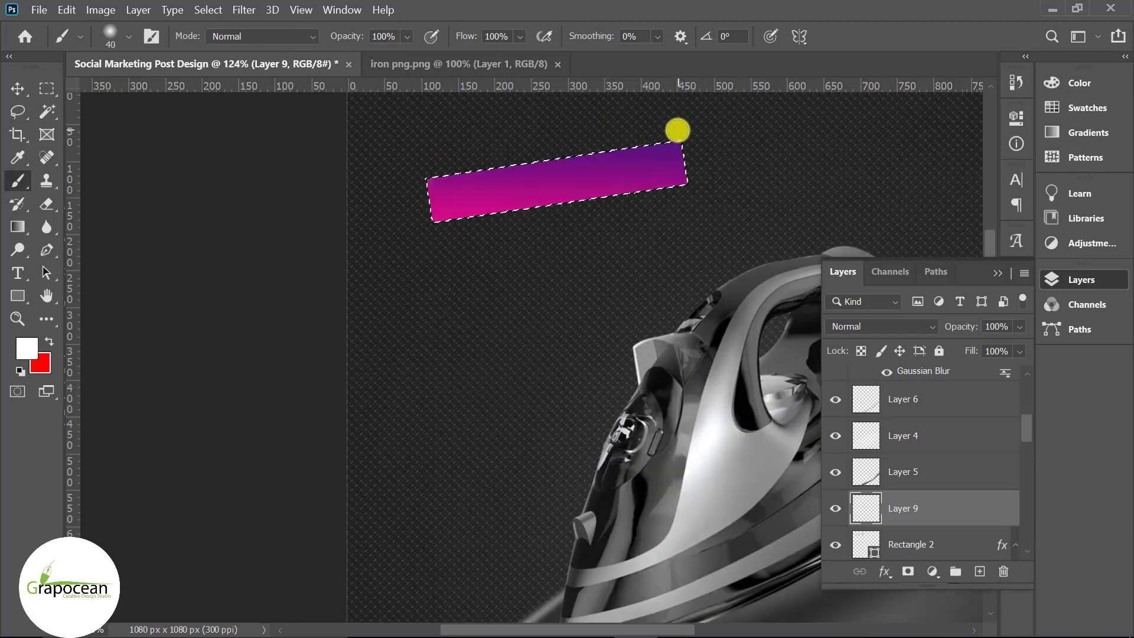
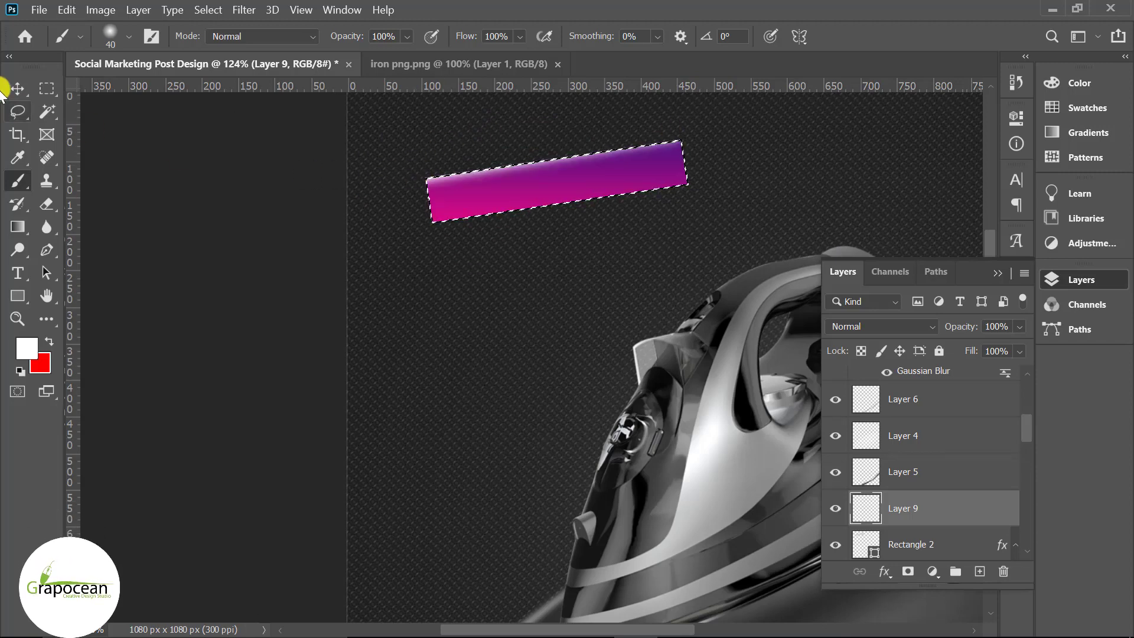
Step: Load Rectangle 2's magenta bar outline as a selection
{"action": "left_click", "coordinate": [47, 88]}
{"action": "left_click", "coordinate": [513, 347]}
{"action": "scroll", "coordinate": [581, 236], "scroll_direction": "up", "scroll_amount": 2}
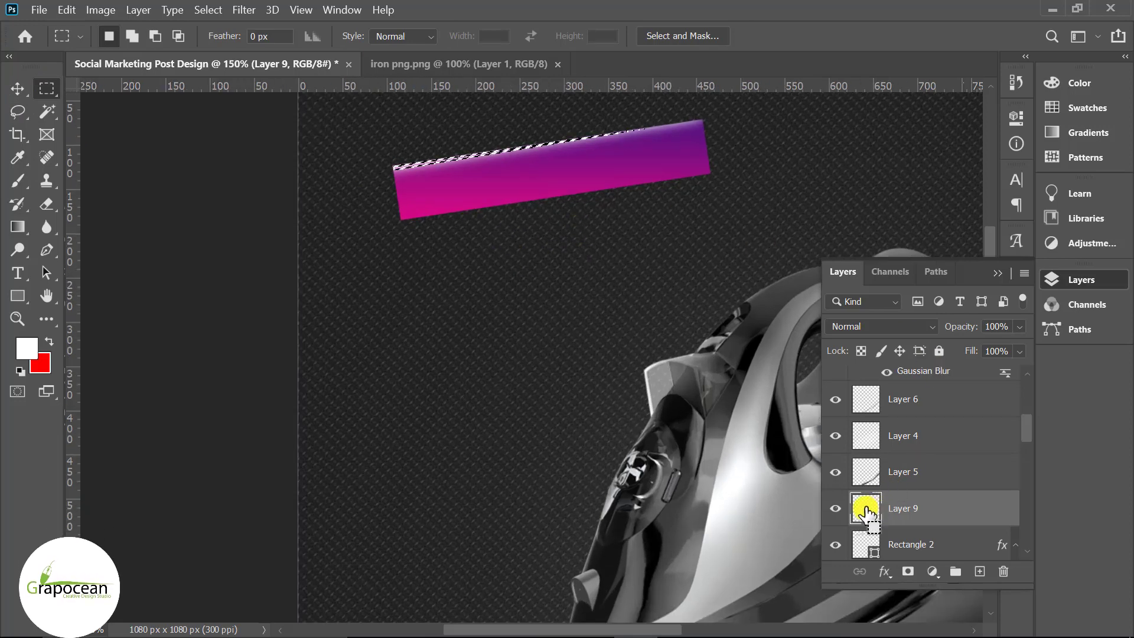
{"action": "left_click", "coordinate": [867, 541]}
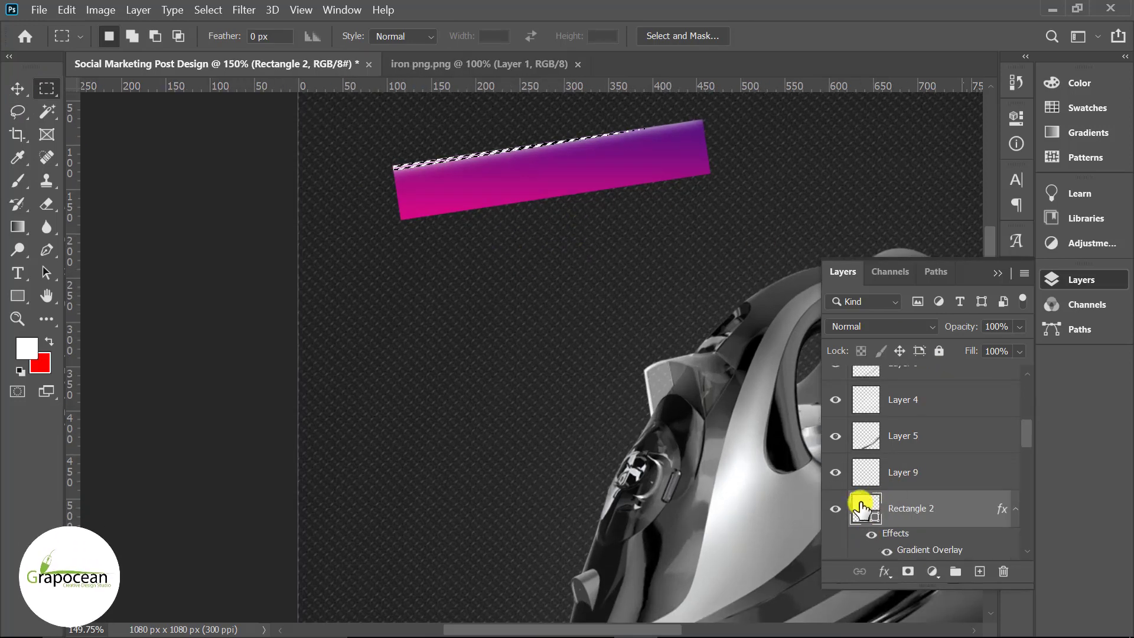
{"action": "double_click", "coordinate": [863, 506]}
{"action": "left_click", "coordinate": [1040, 322]}
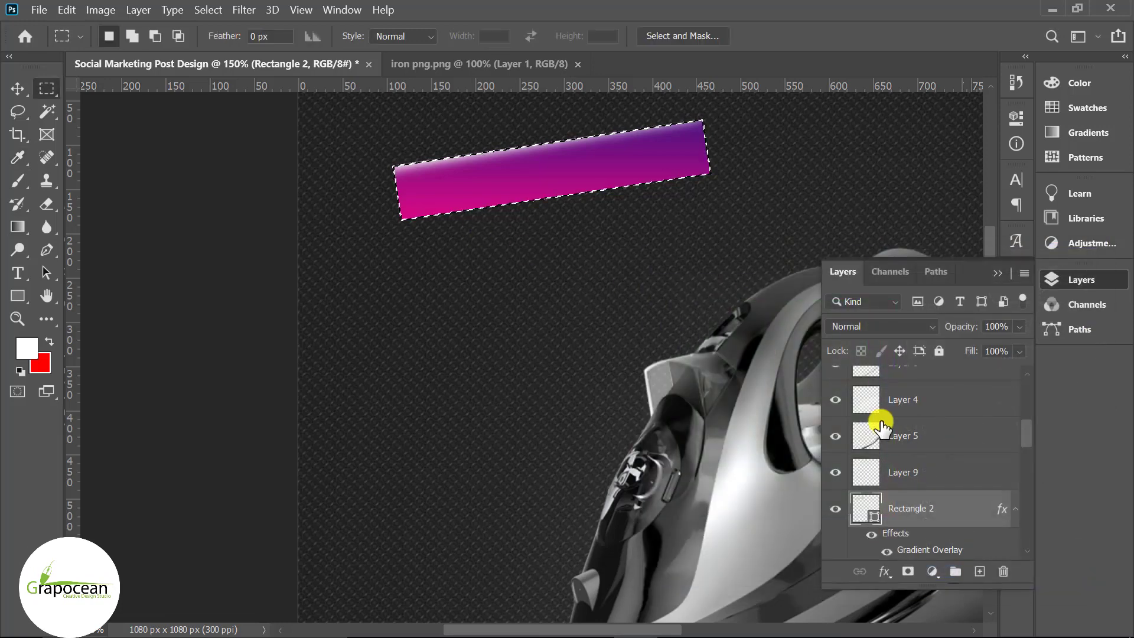
Step: Add empty Layer 10 above Layer 9 and clear the selection
{"action": "left_click", "coordinate": [906, 472]}
{"action": "left_click", "coordinate": [981, 573]}
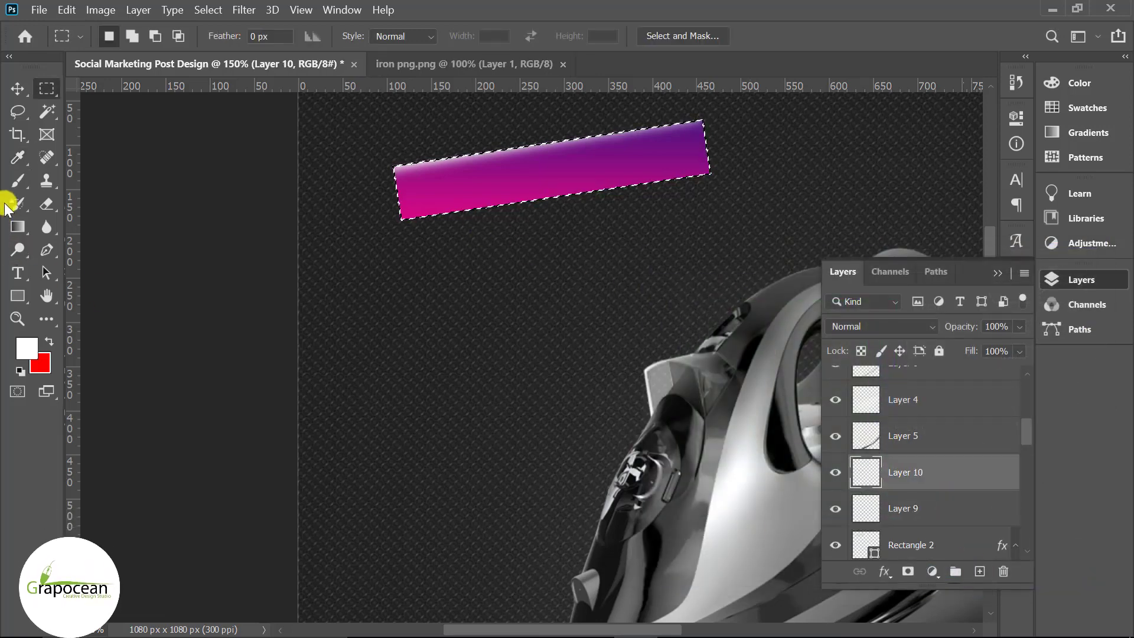
{"action": "left_click", "coordinate": [22, 180]}
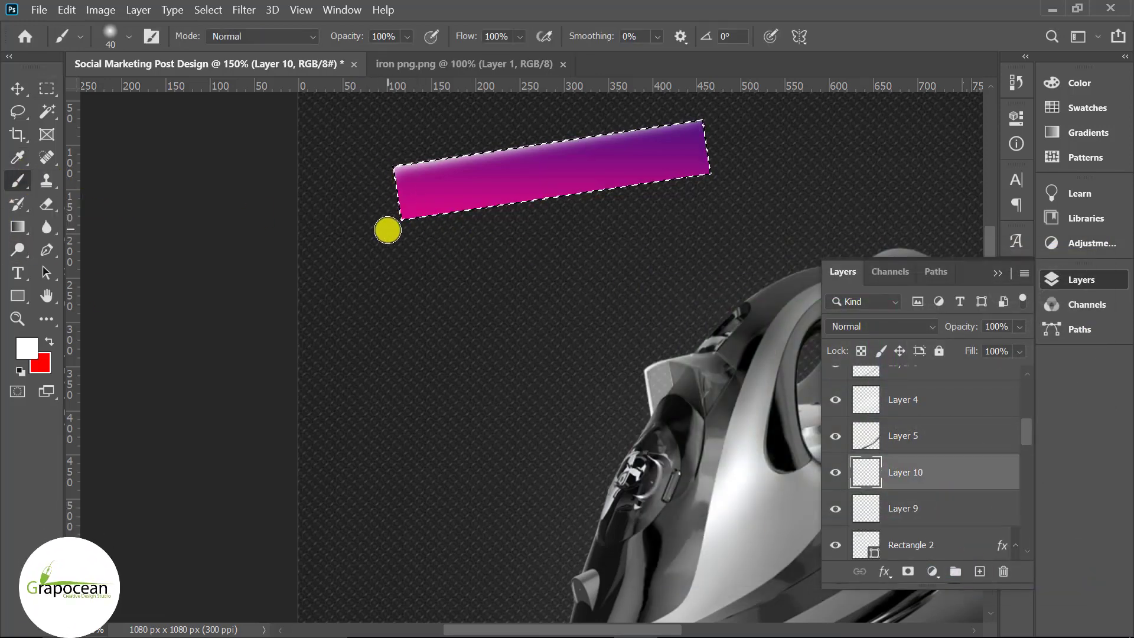
{"action": "left_click", "coordinate": [46, 88]}
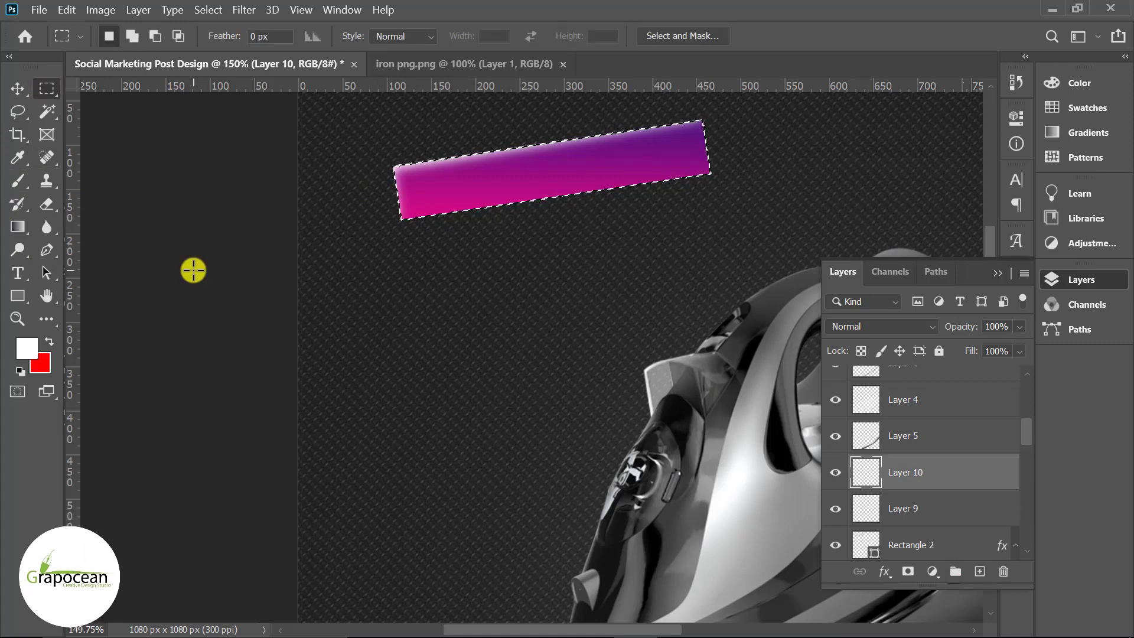
{"action": "left_click", "coordinate": [279, 312]}
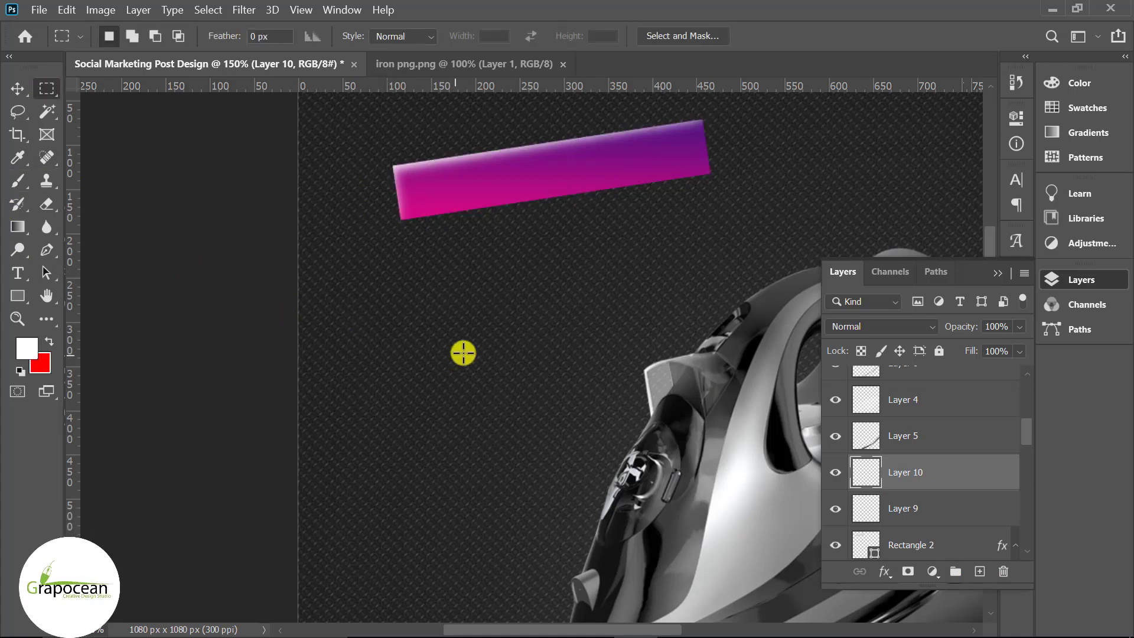
{"action": "right_click", "coordinate": [12, 297]}
Step: Draw a white 390 × 93 px rectangle below the bar with 6 px rounded corners
{"action": "left_click", "coordinate": [74, 300]}
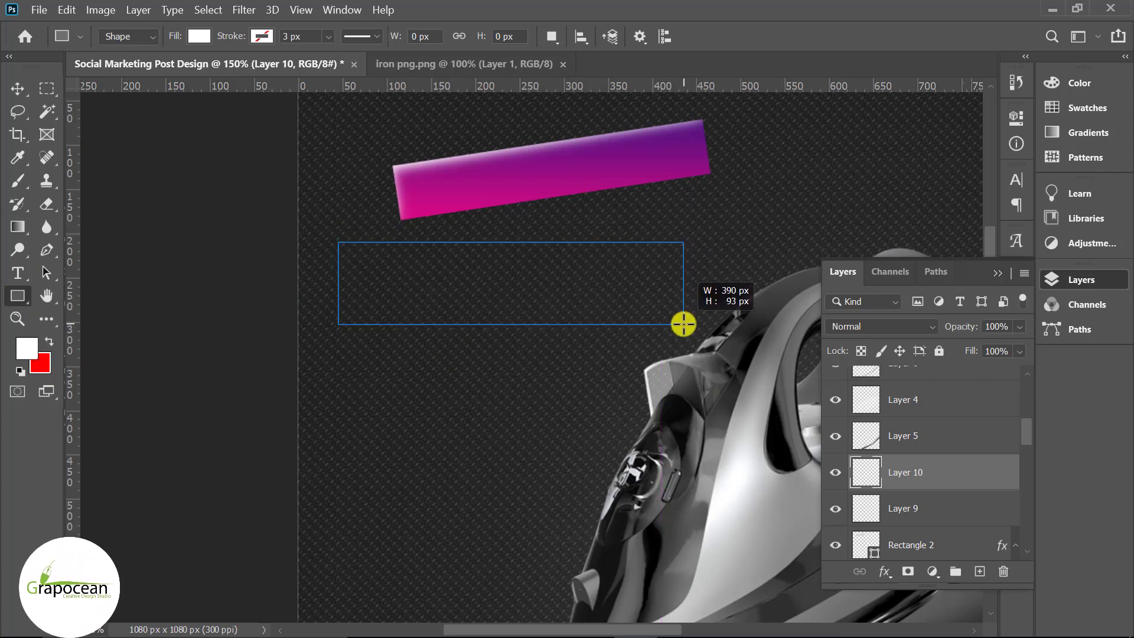
{"action": "left_click_drag", "start_coordinate": [646, 228], "coordinate": [686, 322]}
{"action": "left_click", "coordinate": [962, 113]}
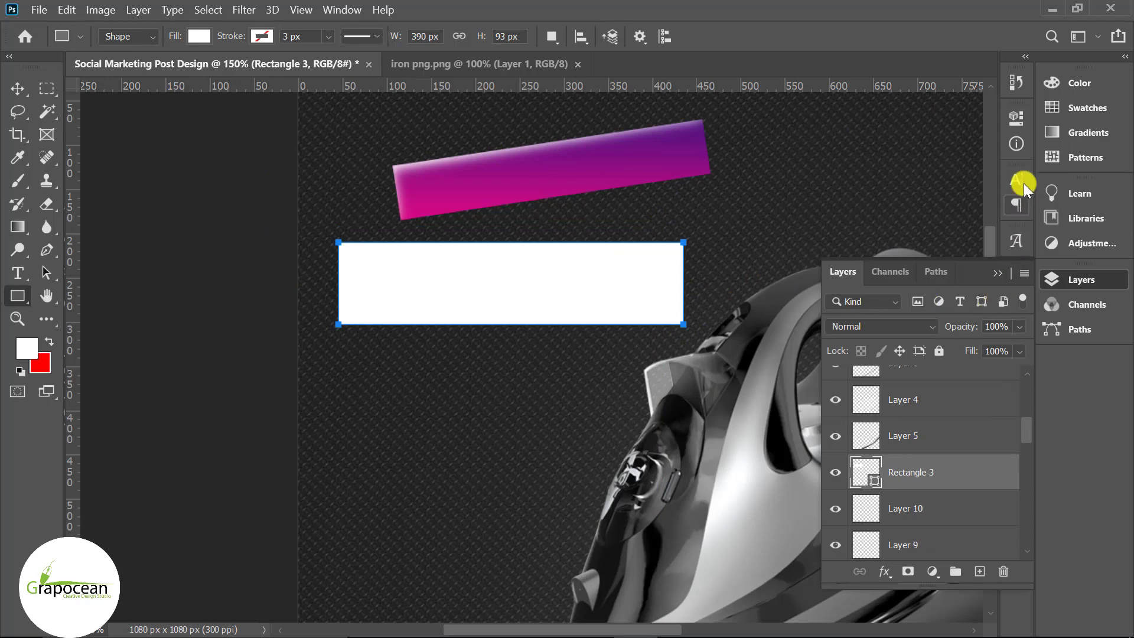
{"action": "left_click", "coordinate": [1016, 116]}
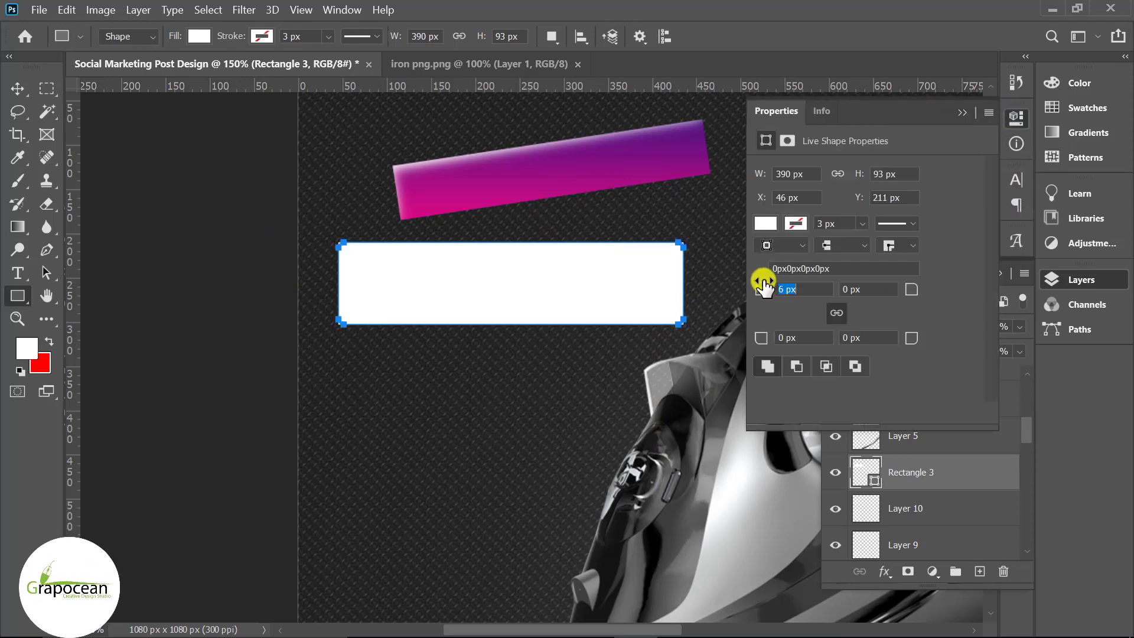
{"action": "left_click", "coordinate": [960, 113]}
Step: Move the white rectangle up under the bar, stretch it to 117% width and tilt it about −10°
{"action": "left_click", "coordinate": [17, 89]}
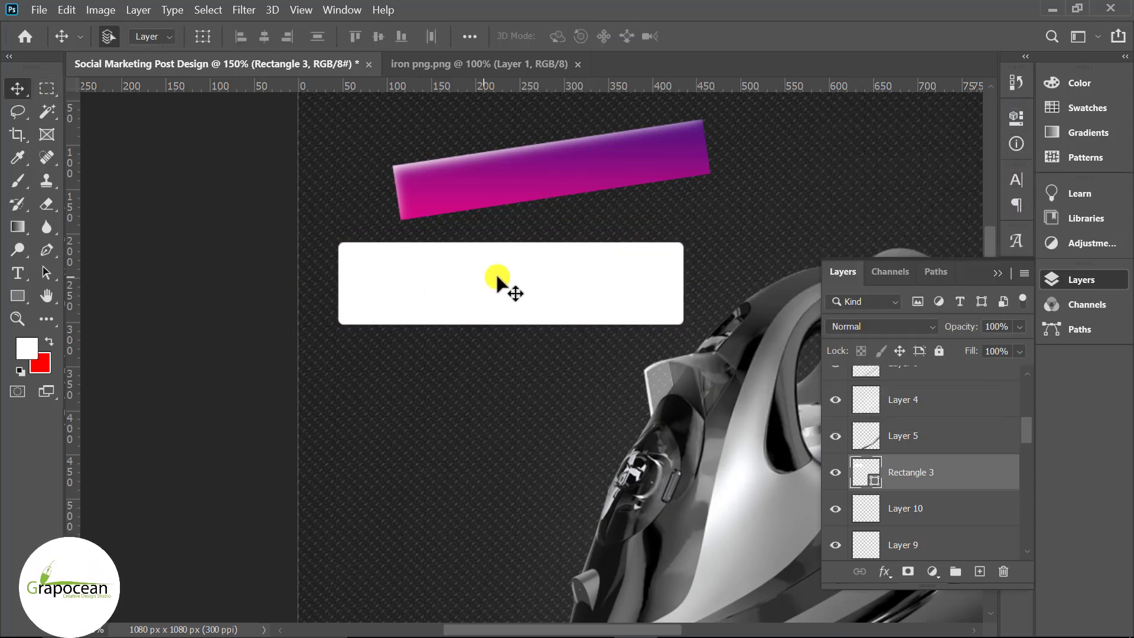
{"action": "left_click_drag", "start_coordinate": [497, 277], "coordinate": [537, 246]}
{"action": "key", "text": "ctrl+t"}
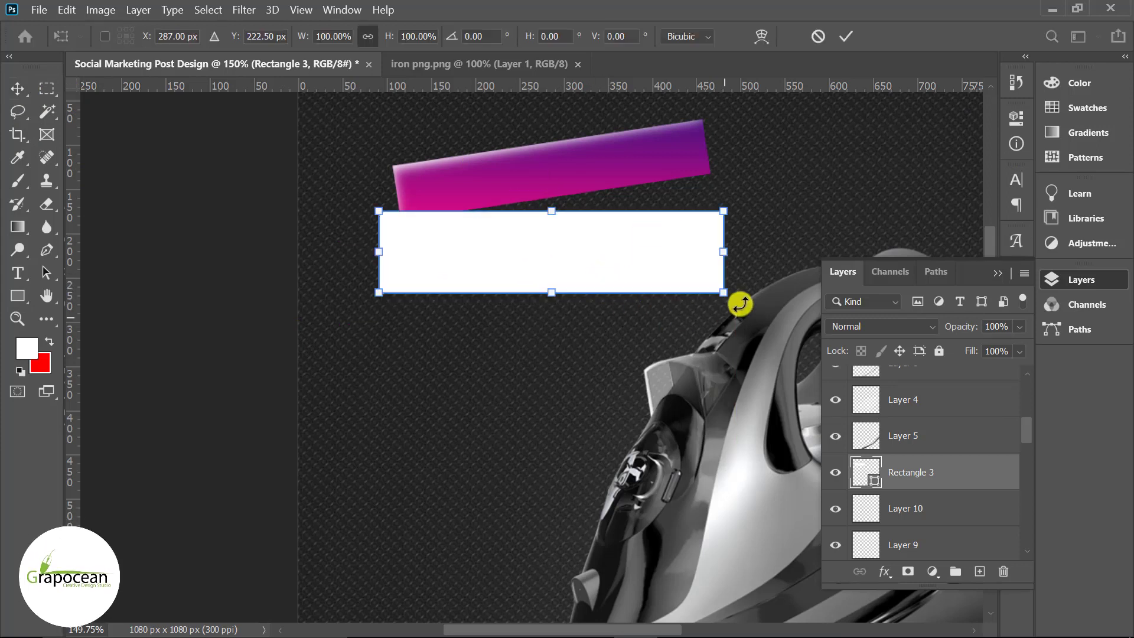
{"action": "mouse_move", "coordinate": [725, 252]}
{"action": "left_mouse_down"}
{"action": "mouse_move", "coordinate": [802, 307]}
{"action": "mouse_move", "coordinate": [694, 261]}
{"action": "left_mouse_up"}
{"action": "scroll", "coordinate": [685, 266], "scroll_direction": "up", "scroll_amount": 2, "text": "alt"}
{"action": "left_click_drag", "start_coordinate": [577, 256], "coordinate": [573, 220]}
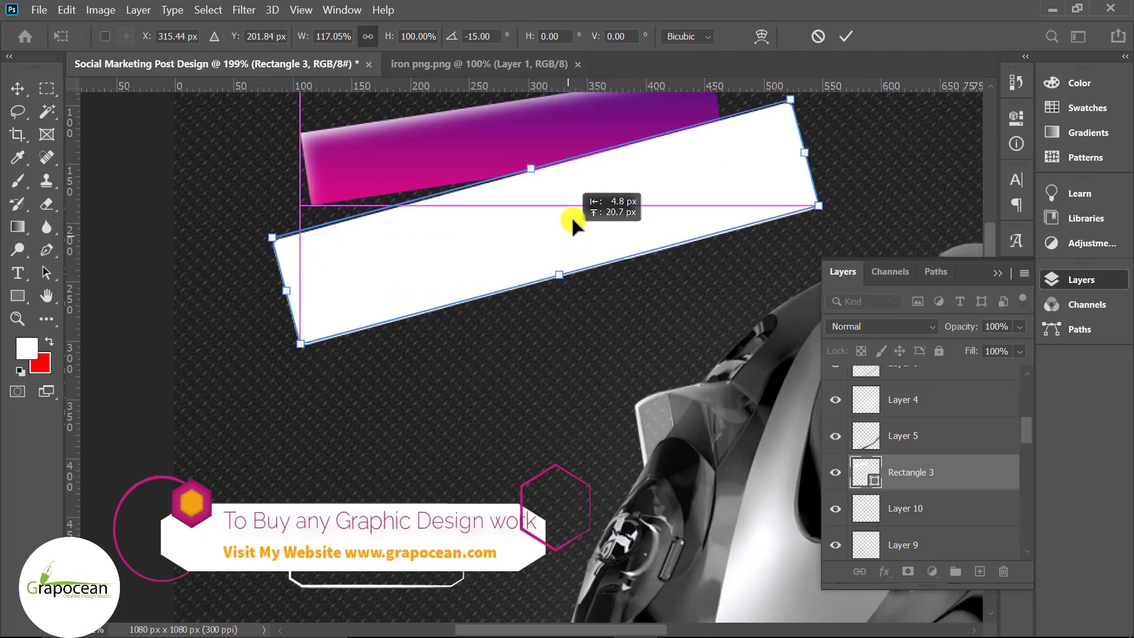
{"action": "scroll", "coordinate": [768, 246], "scroll_direction": "down", "scroll_amount": 2, "text": "alt"}
{"action": "left_click_drag", "start_coordinate": [785, 222], "coordinate": [786, 241]}
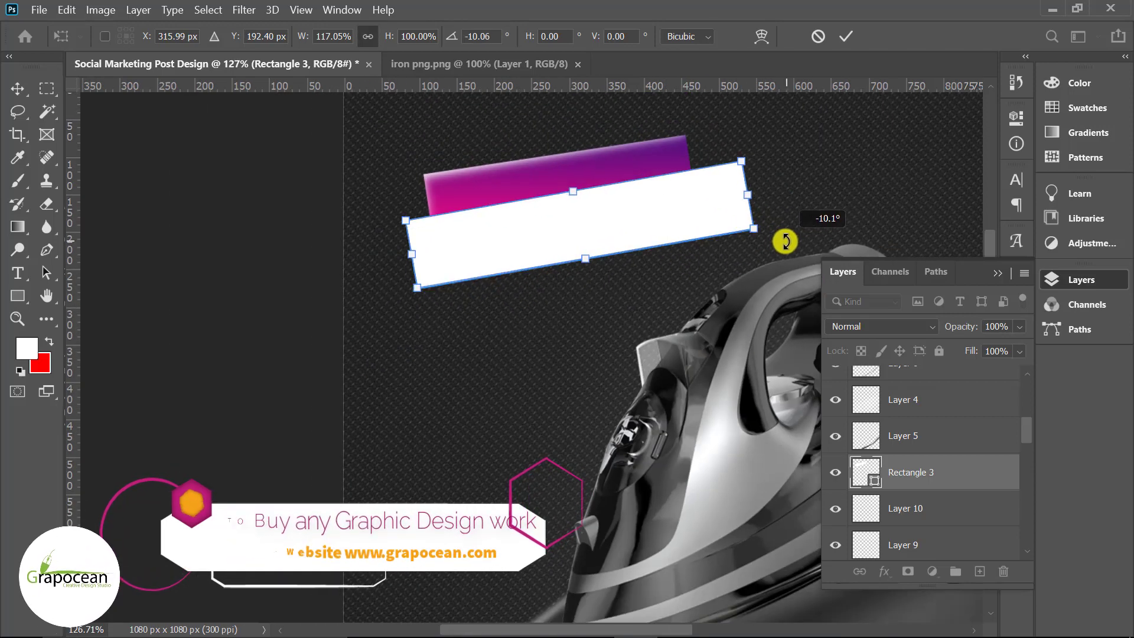
{"action": "key", "text": "Return"}
{"action": "scroll", "coordinate": [327, 236], "scroll_direction": "up", "scroll_amount": 2, "text": "alt"}
Step: On a new layer, trace a pen shape around the stepped edge of the magenta bar and white rectangle
{"action": "key", "text": "p"}
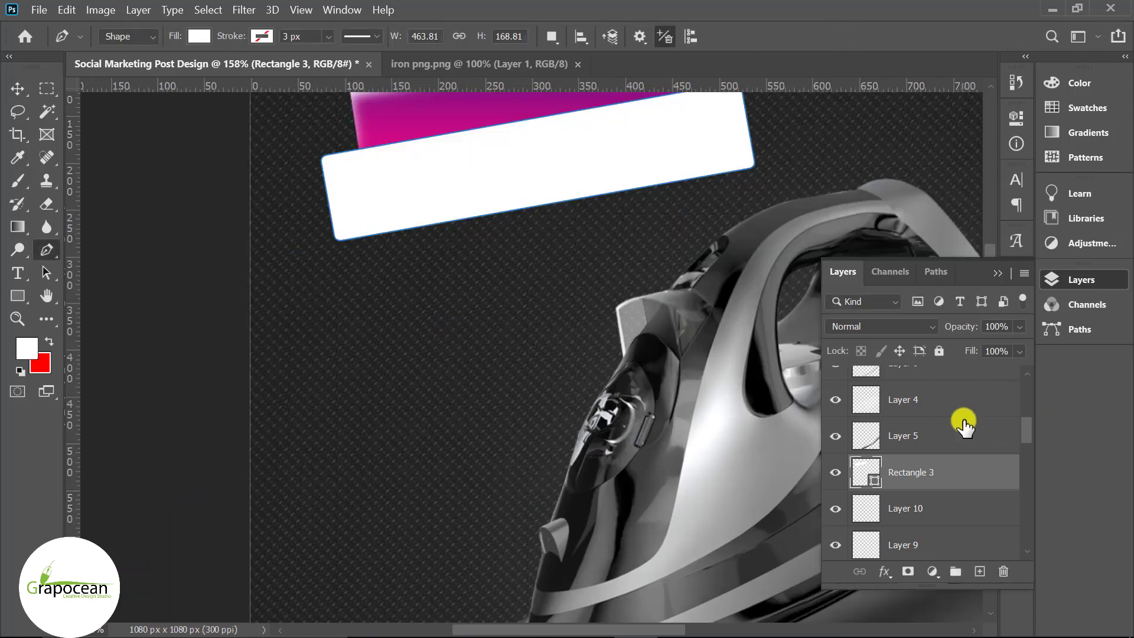
{"action": "scroll", "coordinate": [964, 424], "scroll_direction": "up", "scroll_amount": 3}
{"action": "scroll", "coordinate": [939, 449], "scroll_direction": "down", "scroll_amount": 3}
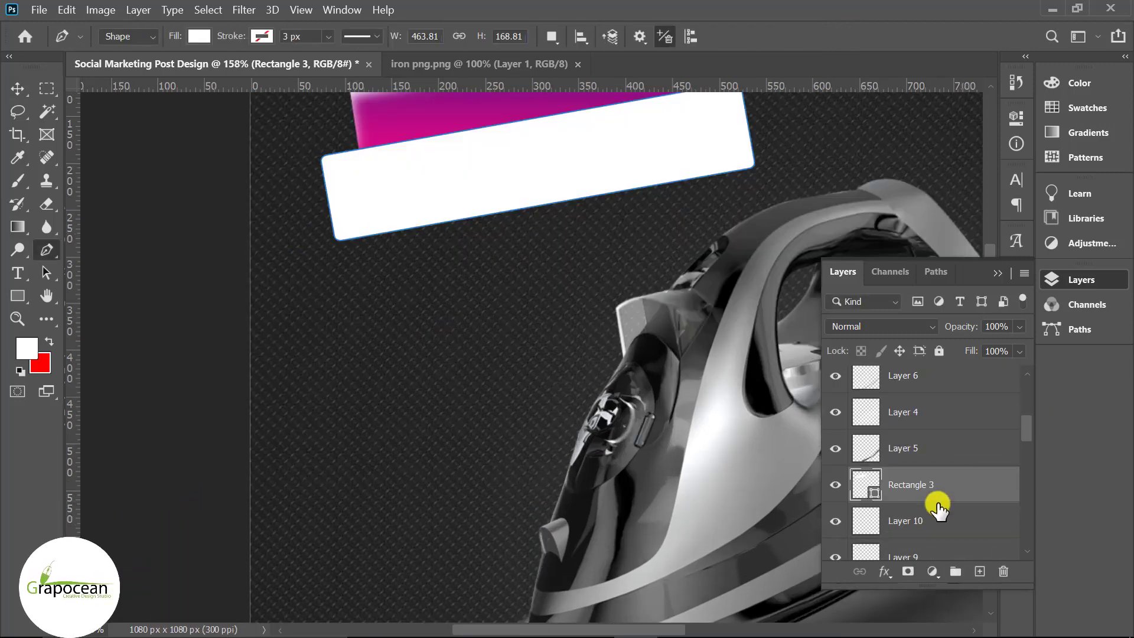
{"action": "left_click", "coordinate": [979, 571]}
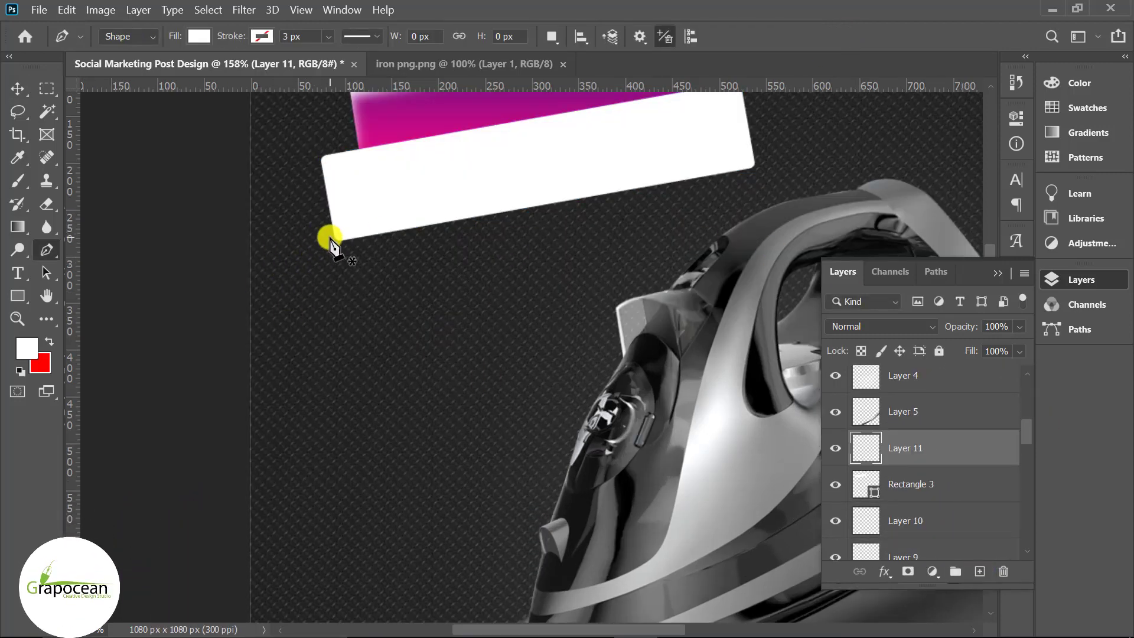
{"action": "left_click", "coordinate": [318, 168]}
{"action": "scroll", "coordinate": [330, 163], "scroll_direction": "up", "scroll_amount": 2}
{"action": "scroll", "coordinate": [333, 159], "scroll_direction": "up", "scroll_amount": 1}
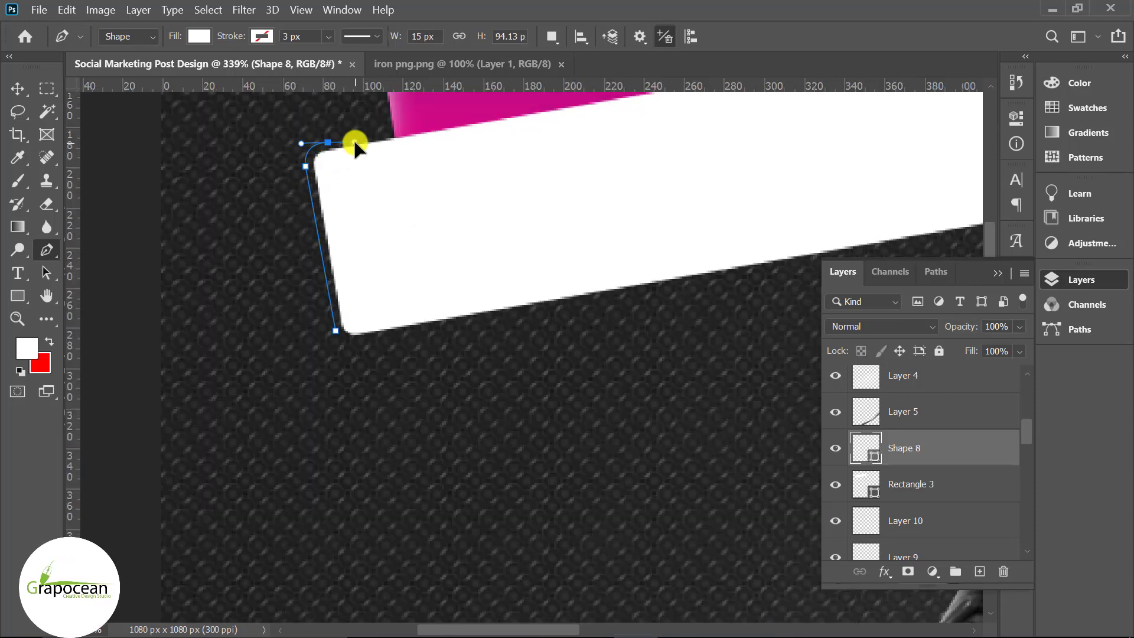
{"action": "left_click_drag", "start_coordinate": [354, 145], "coordinate": [387, 139]}
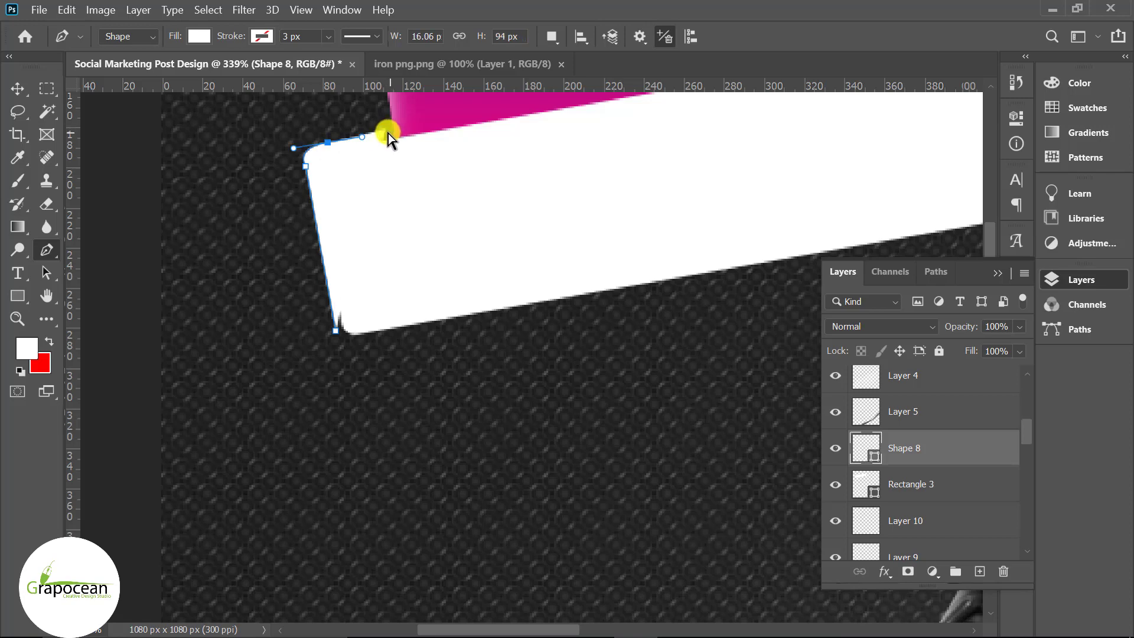
{"action": "scroll", "coordinate": [390, 141], "scroll_direction": "down", "scroll_amount": 3}
{"action": "scroll", "coordinate": [437, 206], "scroll_direction": "up", "scroll_amount": 2}
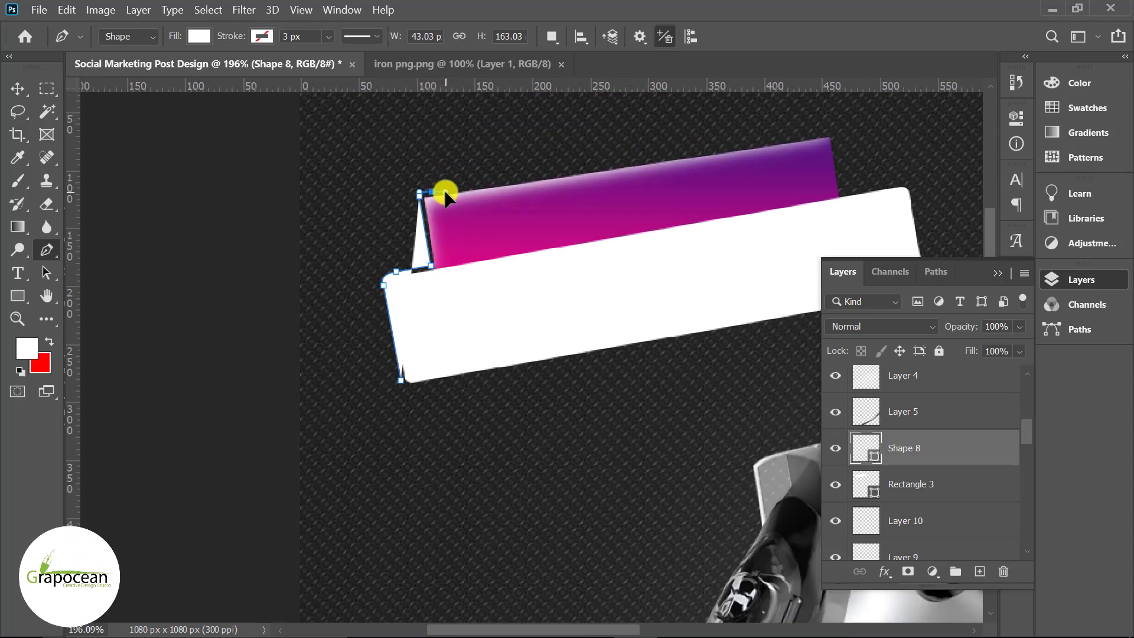
{"action": "left_click", "coordinate": [827, 134]}
{"action": "left_click_drag", "start_coordinate": [847, 171], "coordinate": [848, 201]}
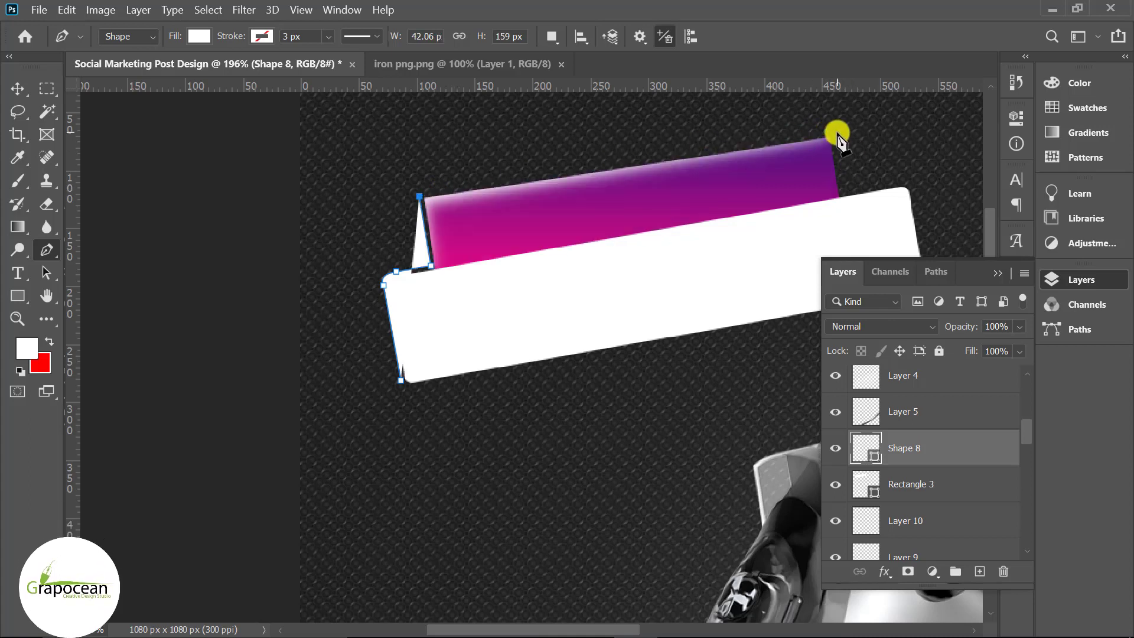
{"action": "left_click", "coordinate": [846, 191]}
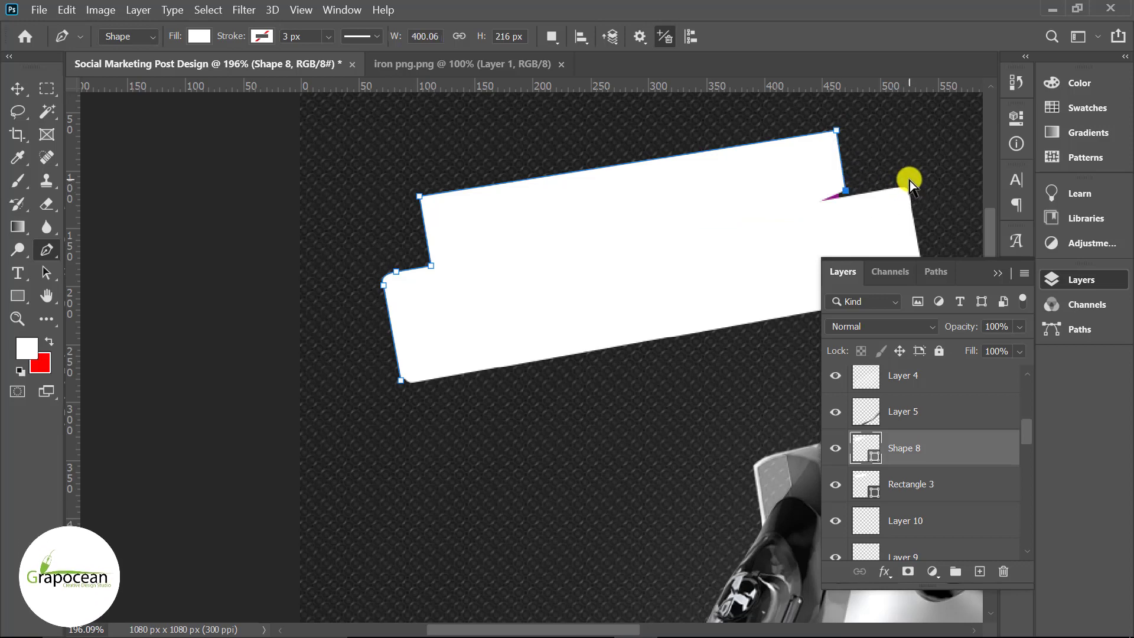
{"action": "left_click_drag", "start_coordinate": [919, 201], "coordinate": [780, 210]}
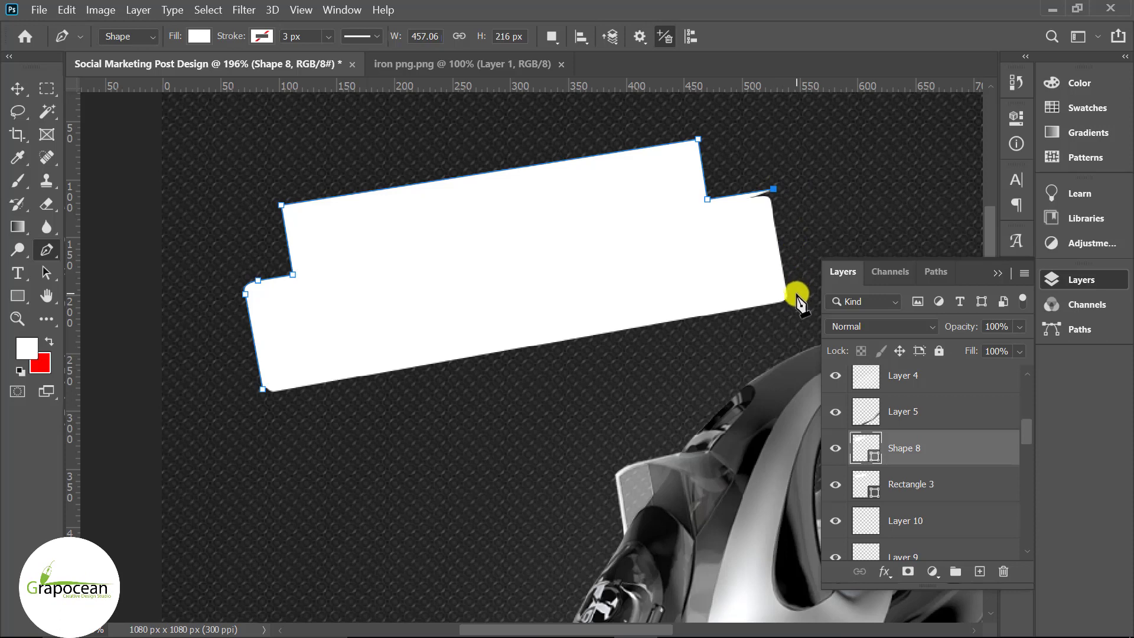
Step: Give the outline shape no fill and a 3 px white stroke
{"action": "left_click", "coordinate": [199, 36]}
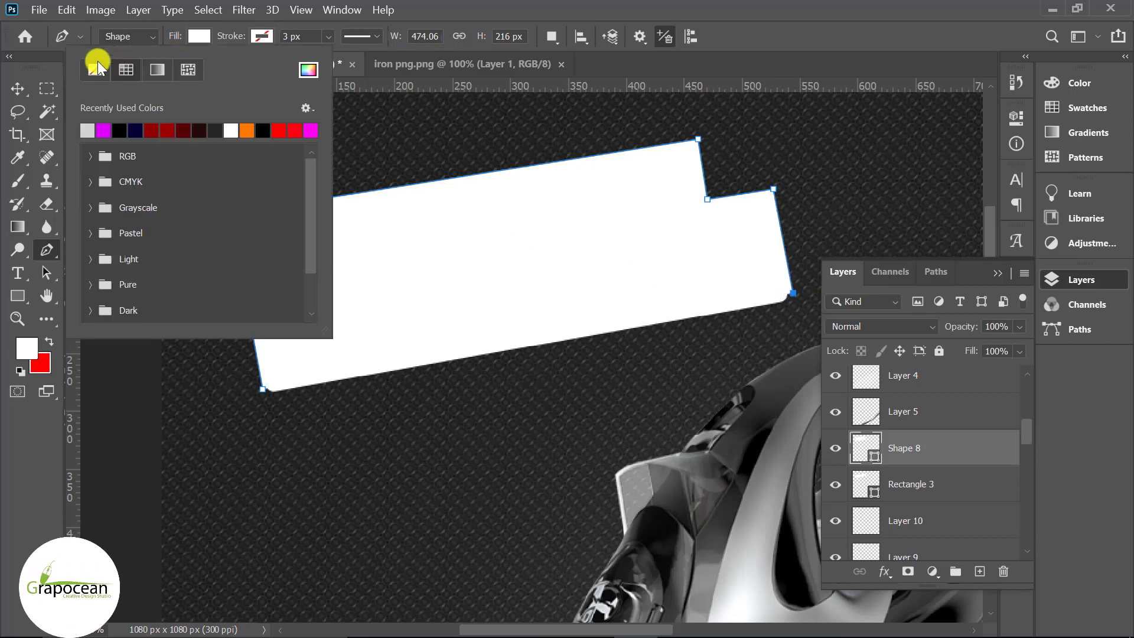
{"action": "left_click", "coordinate": [90, 70]}
{"action": "left_click", "coordinate": [260, 36]}
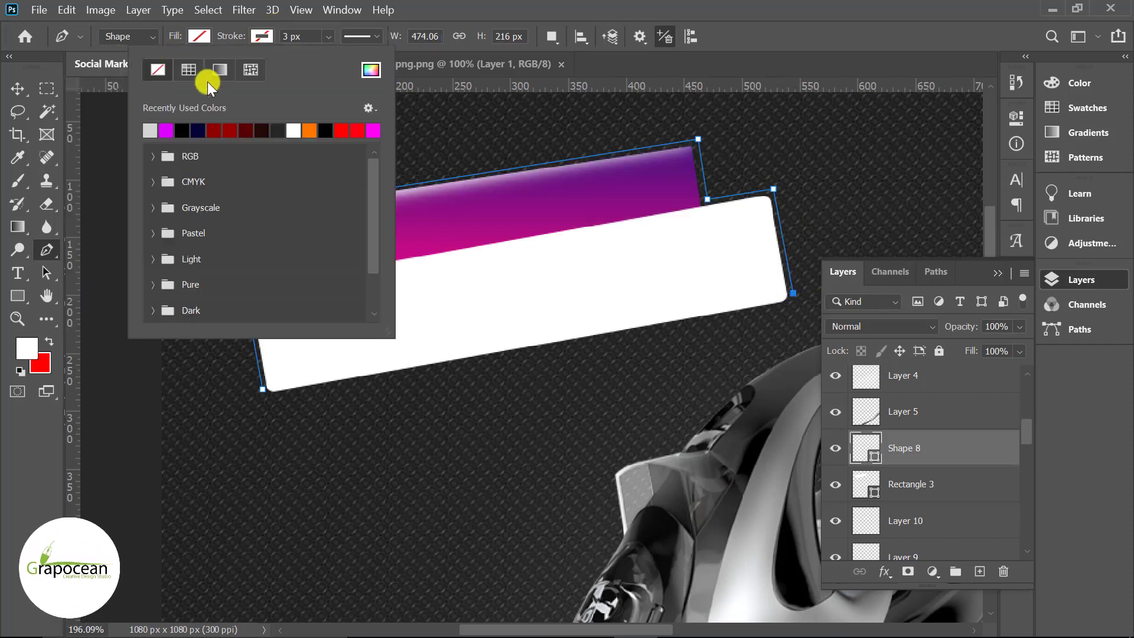
{"action": "left_click", "coordinate": [154, 156]}
{"action": "left_click", "coordinate": [152, 156]}
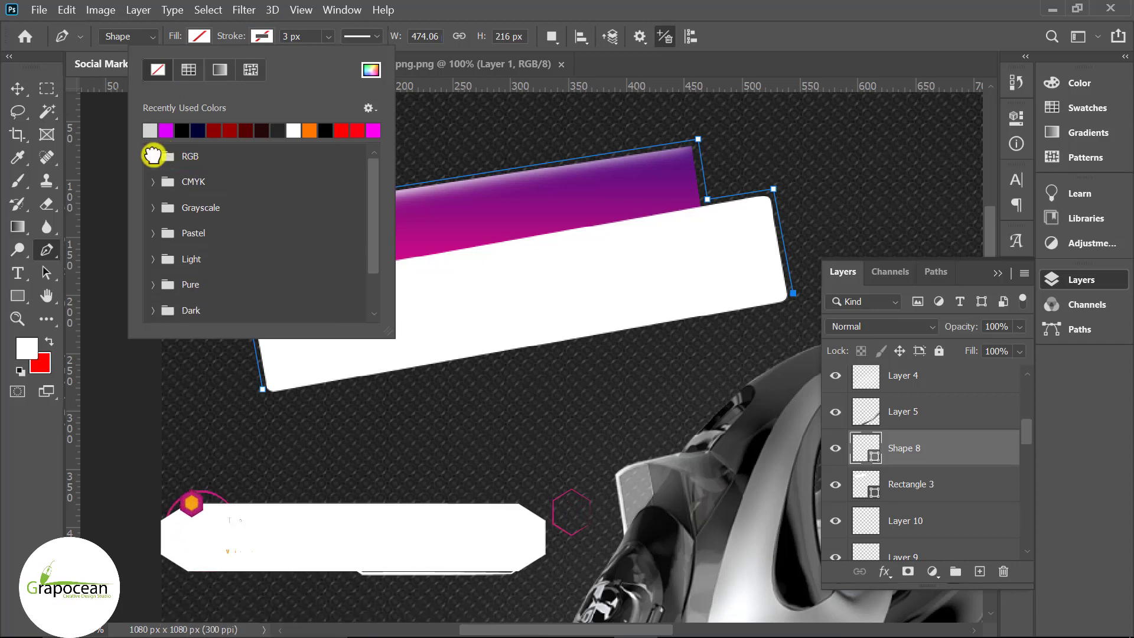
{"action": "left_click", "coordinate": [152, 182]}
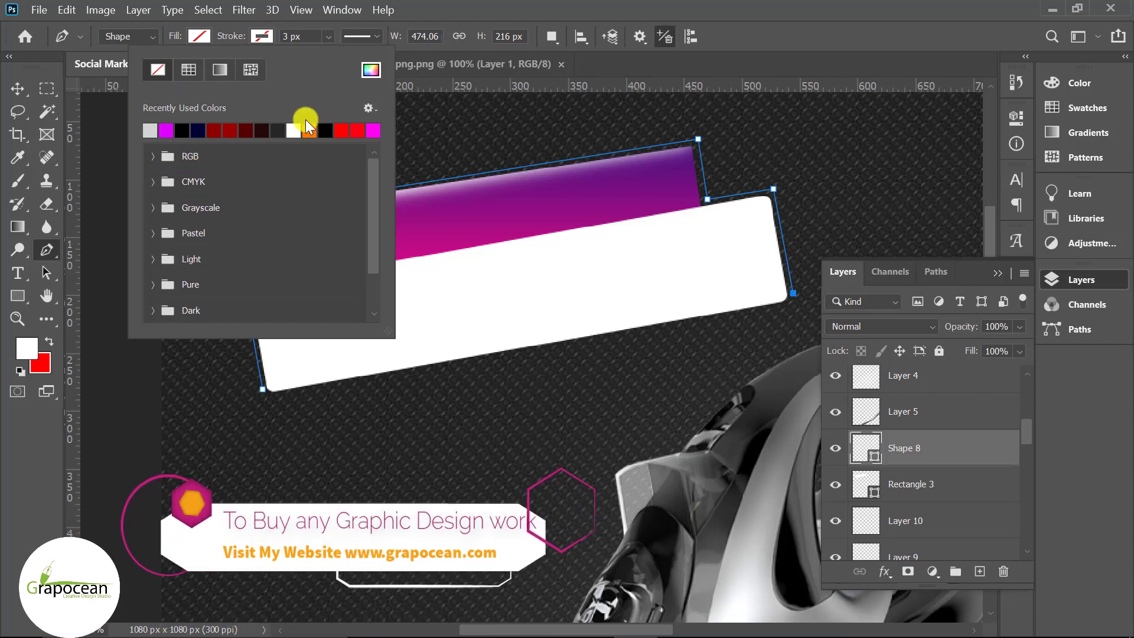
{"action": "key", "text": "v"}
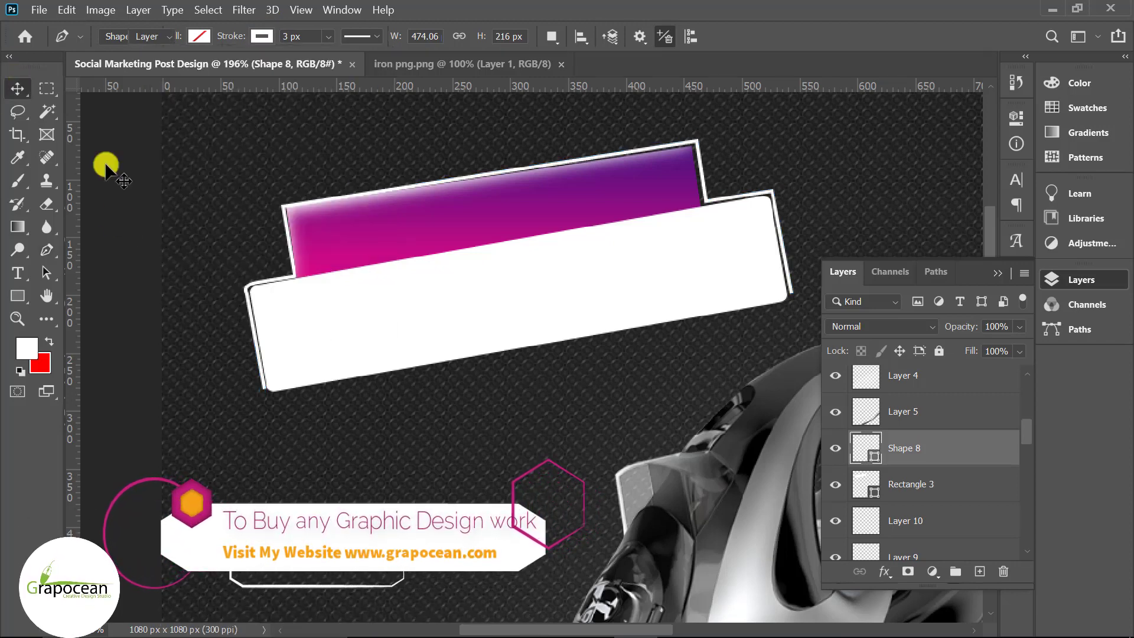
{"action": "scroll", "coordinate": [620, 298], "scroll_direction": "down", "scroll_amount": 3}
{"action": "scroll", "coordinate": [648, 380], "scroll_direction": "down", "scroll_amount": 3}
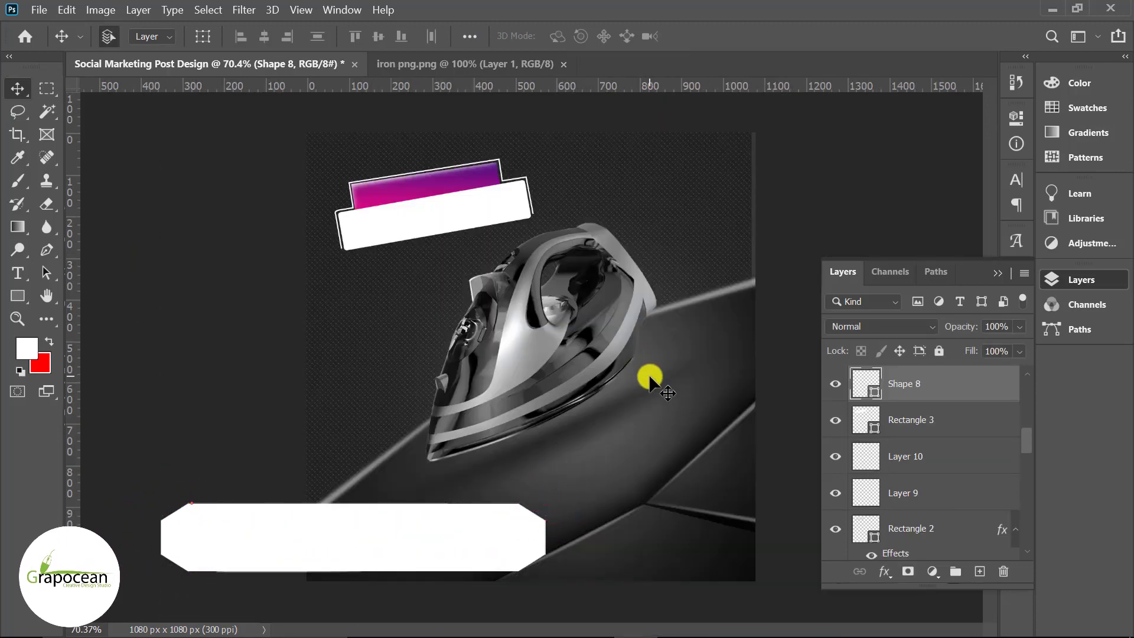
{"action": "scroll", "coordinate": [363, 212], "scroll_direction": "up", "scroll_amount": 2}
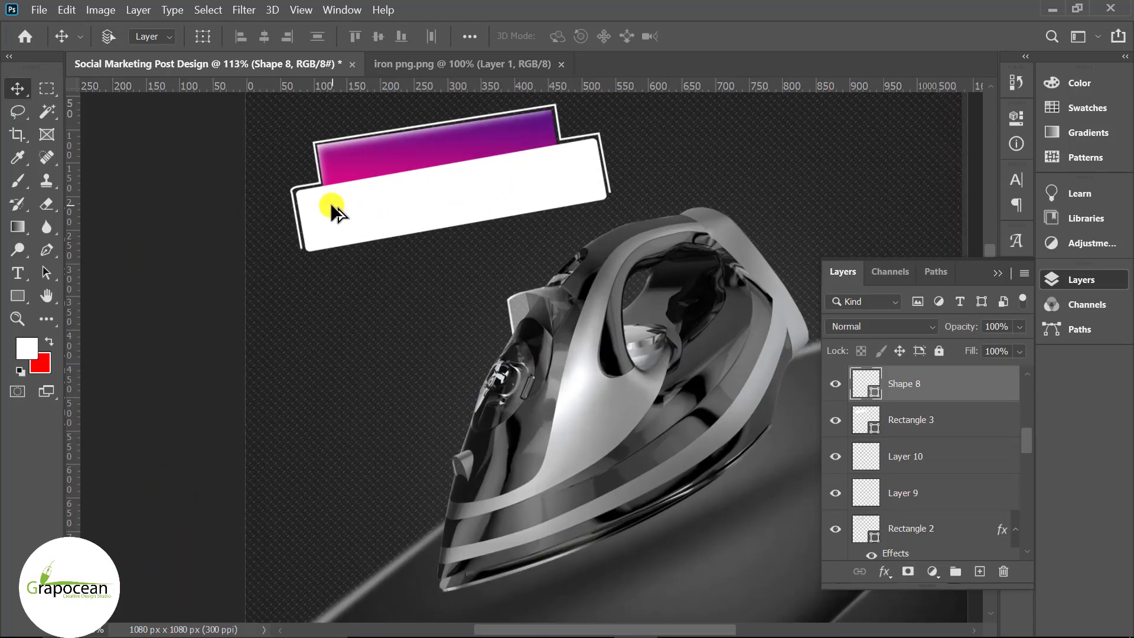
{"action": "scroll", "coordinate": [331, 203], "scroll_direction": "up", "scroll_amount": 2}
Step: Draw a small white leaf outline and place it at the banner's top-left corner
{"action": "scroll", "coordinate": [266, 201], "scroll_direction": "up", "scroll_amount": 3}
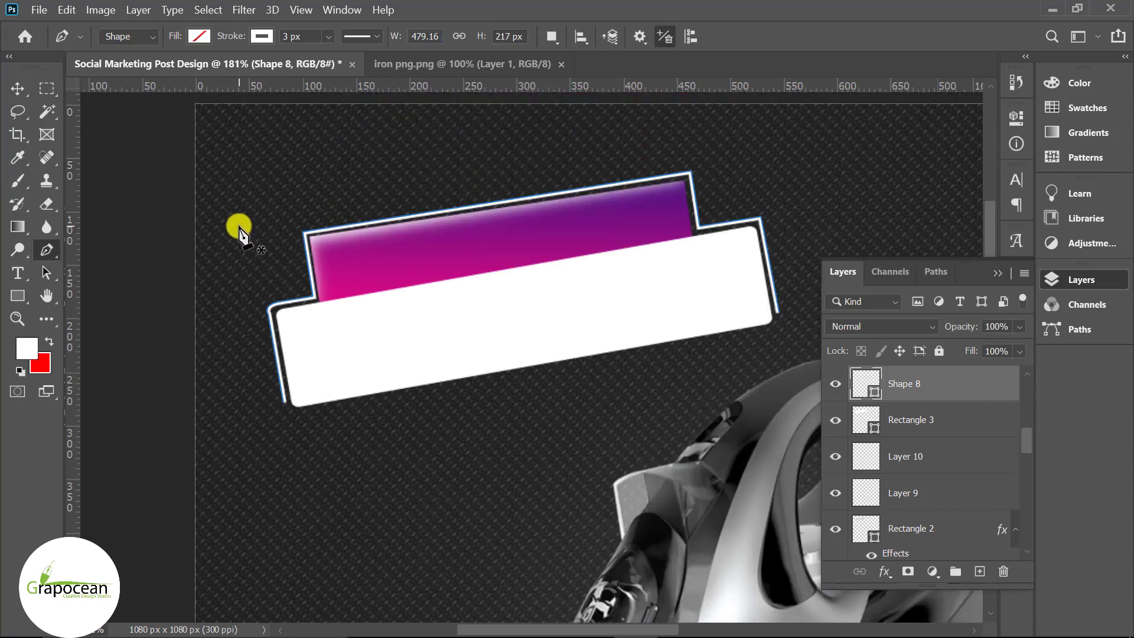
{"action": "left_click", "coordinate": [298, 286]}
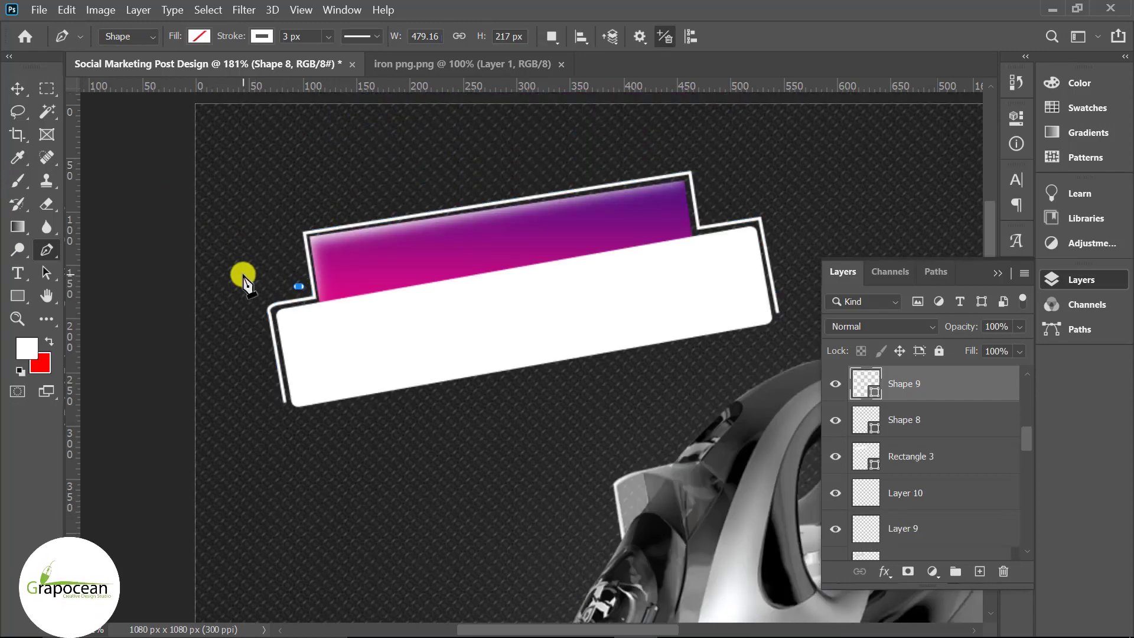
{"action": "left_click_drag", "start_coordinate": [202, 201], "coordinate": [202, 189]}
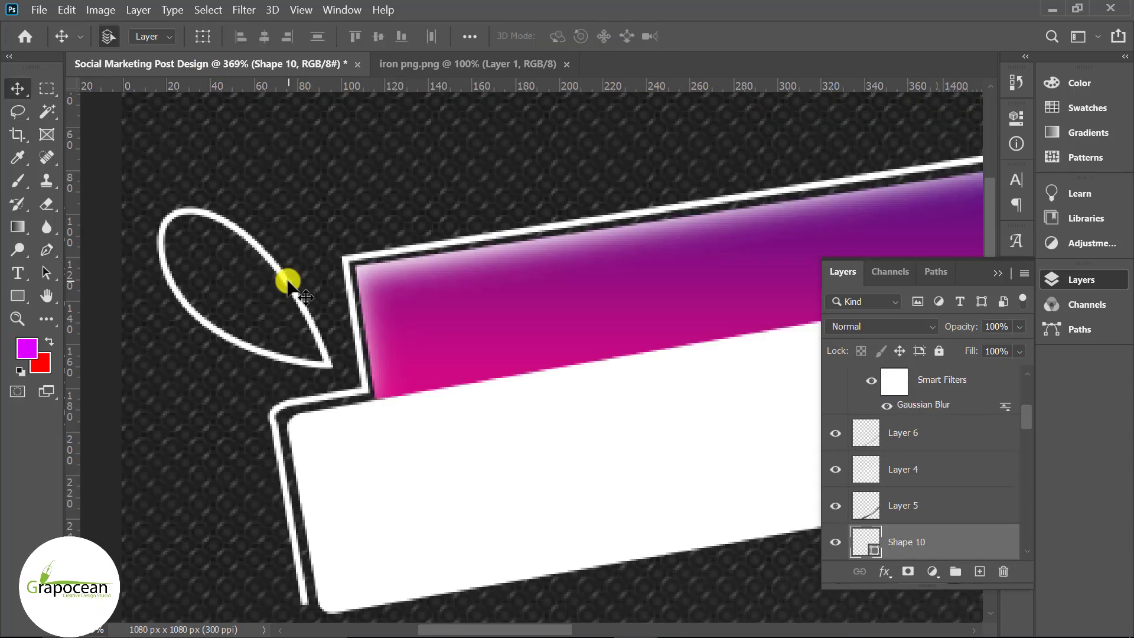
{"action": "left_click_drag", "start_coordinate": [287, 282], "coordinate": [299, 286]}
{"action": "key", "text": "ctrl+t"}
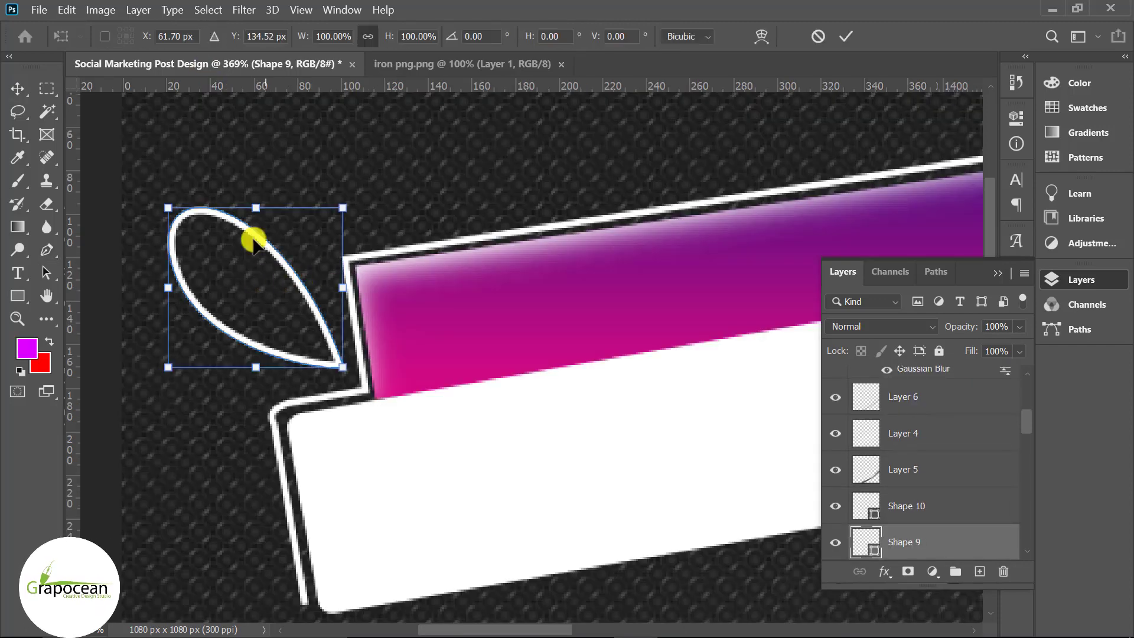
{"action": "left_click_drag", "start_coordinate": [169, 197], "coordinate": [203, 236]}
{"action": "left_click_drag", "start_coordinate": [263, 265], "coordinate": [224, 227]}
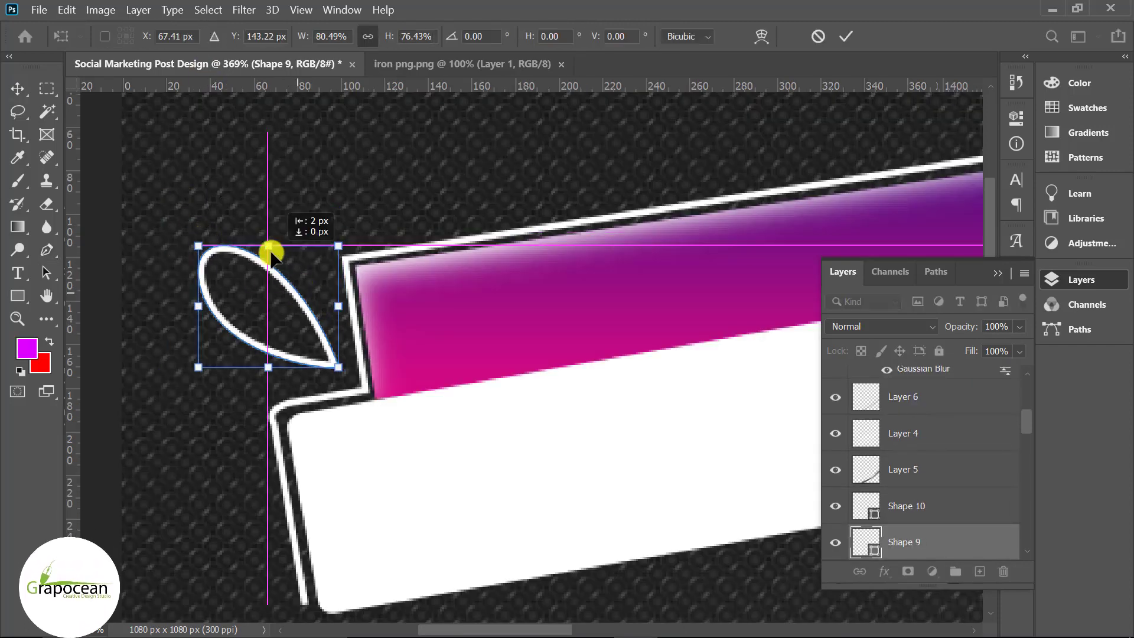
{"action": "left_click", "coordinate": [859, 29]}
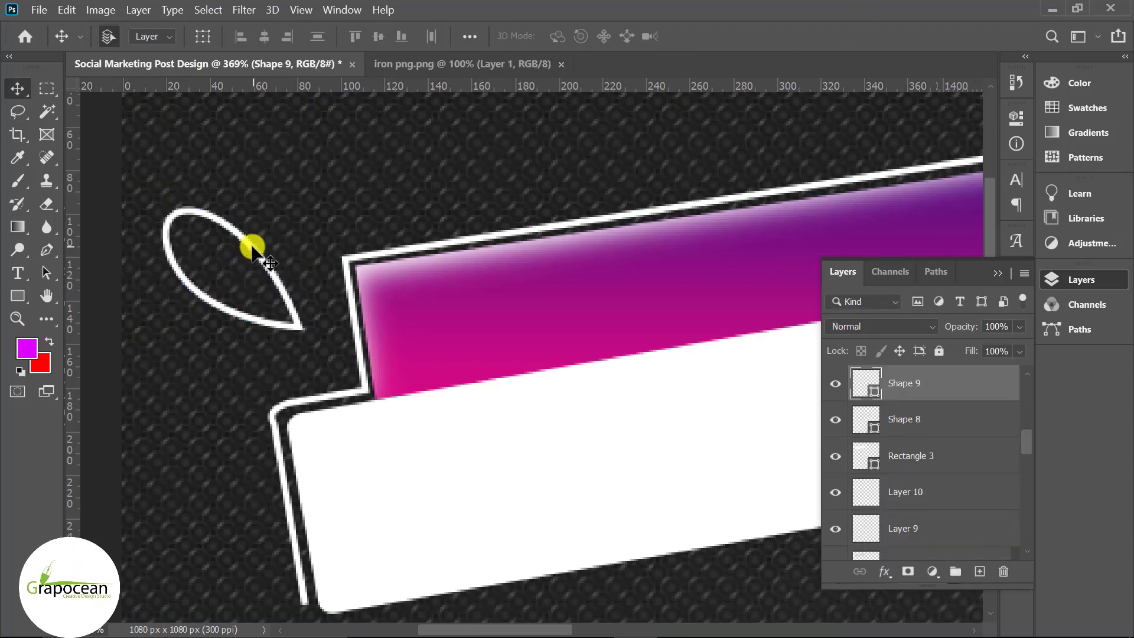
Step: Duplicate the leaf and rotate the copy about 41° beside the first
{"action": "left_click_drag", "start_coordinate": [253, 248], "coordinate": [286, 192]}
{"action": "key", "text": "ctrl+t"}
{"action": "mouse_move", "coordinate": [336, 328]}
{"action": "left_mouse_down"}
{"action": "mouse_move", "coordinate": [294, 332]}
{"action": "mouse_move", "coordinate": [291, 240]}
{"action": "mouse_move", "coordinate": [336, 278]}
{"action": "left_mouse_up"}
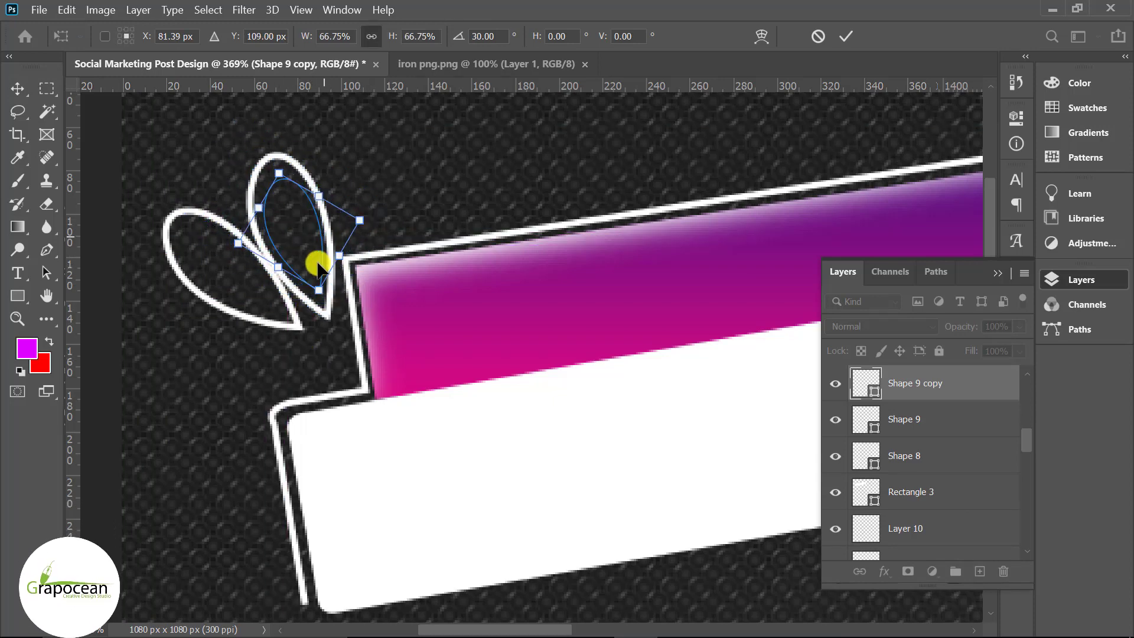
{"action": "left_click_drag", "start_coordinate": [385, 235], "coordinate": [378, 260]}
{"action": "left_click_drag", "start_coordinate": [309, 246], "coordinate": [312, 265]}
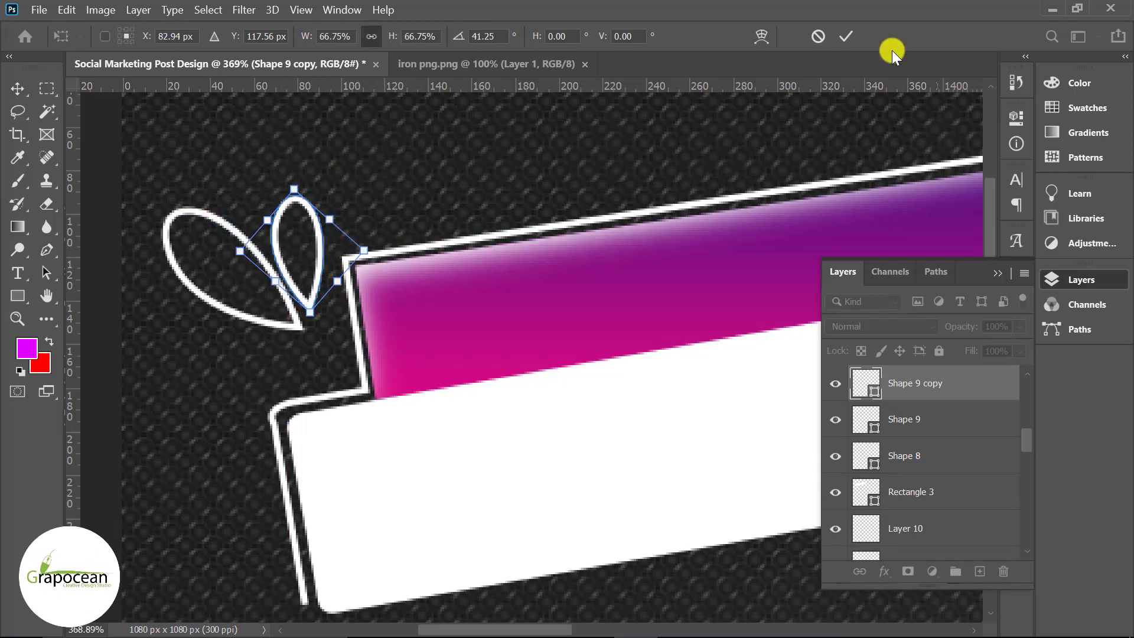
{"action": "key", "text": "Return"}
{"action": "key", "text": "ctrl+v"}
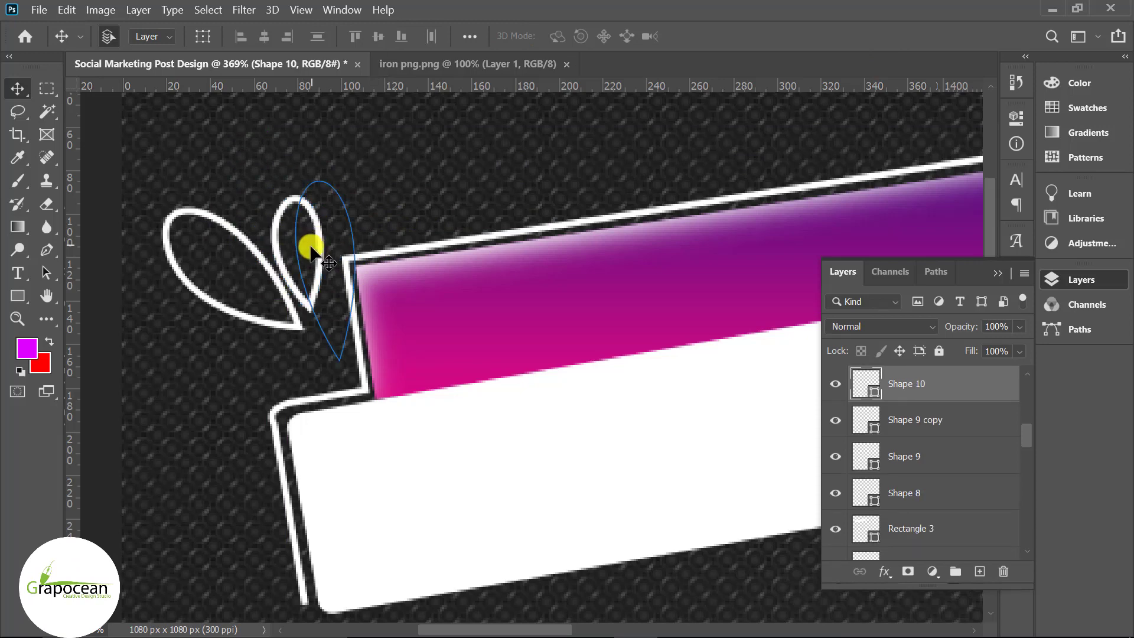
{"action": "left_click_drag", "start_coordinate": [317, 220], "coordinate": [267, 229]}
{"action": "key", "text": "ctrl+z"}
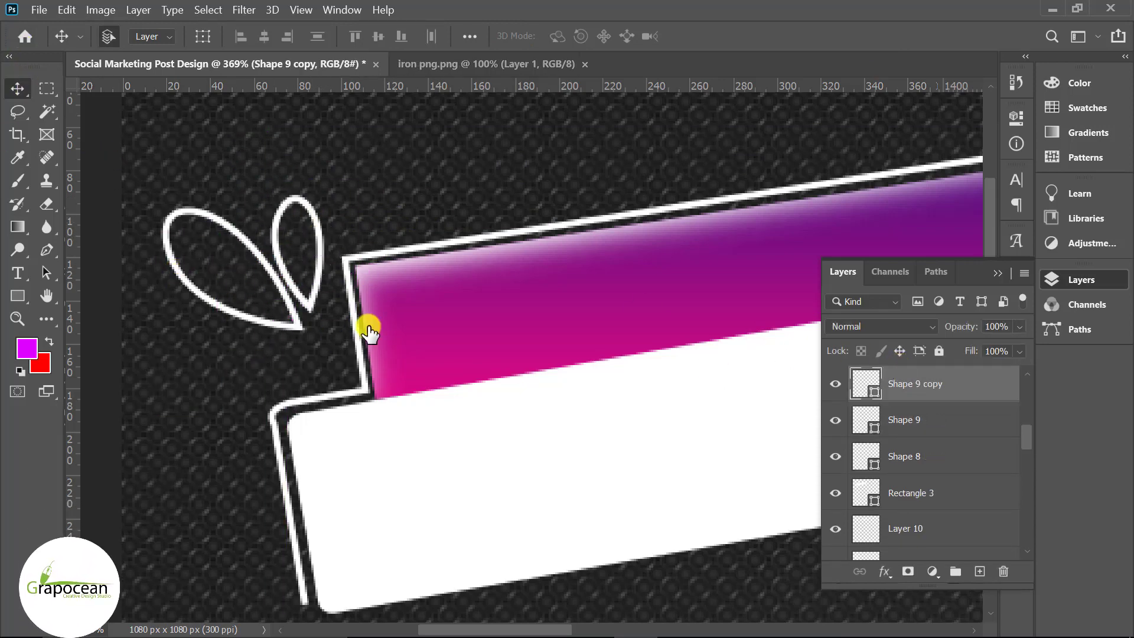
Step: Add a third leaf copy lying nearly horizontal below the others
{"action": "mouse_move", "coordinate": [319, 248]}
{"action": "left_mouse_down"}
{"action": "mouse_move", "coordinate": [233, 343]}
{"action": "mouse_move", "coordinate": [346, 298]}
{"action": "mouse_move", "coordinate": [336, 321]}
{"action": "left_mouse_up"}
{"action": "key", "text": "ctrl+t"}
{"action": "mouse_move", "coordinate": [229, 339]}
{"action": "left_mouse_down"}
{"action": "mouse_move", "coordinate": [232, 361]}
{"action": "mouse_move", "coordinate": [243, 359]}
{"action": "left_mouse_up"}
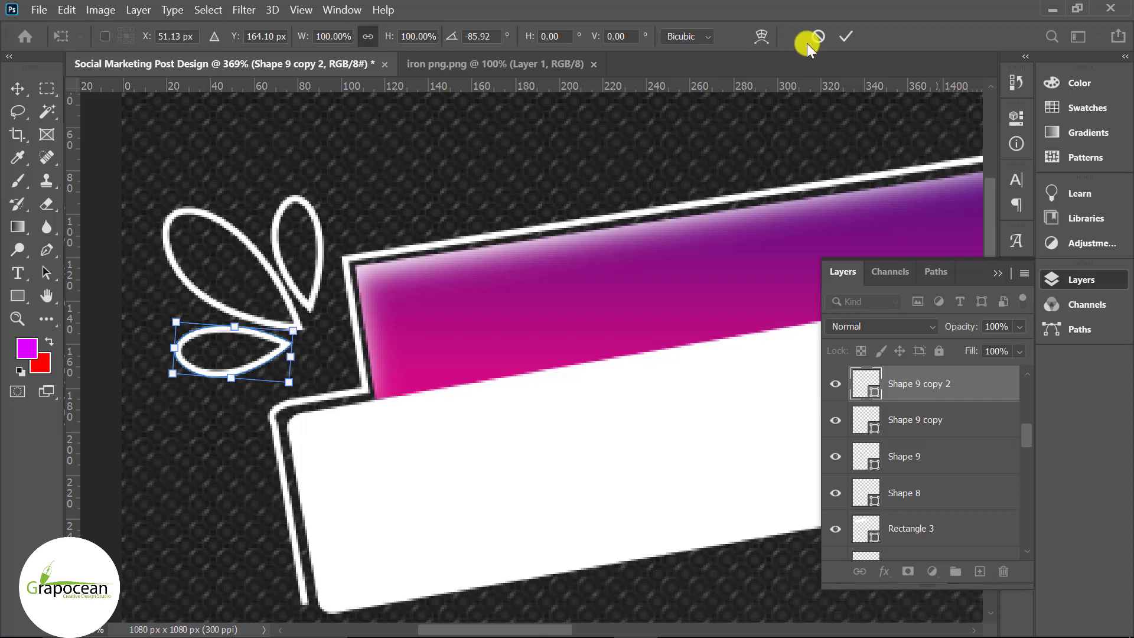
{"action": "left_click", "coordinate": [846, 36]}
Step: Select all three leaf layers together
{"action": "left_click", "coordinate": [968, 456], "text": "ctrl"}
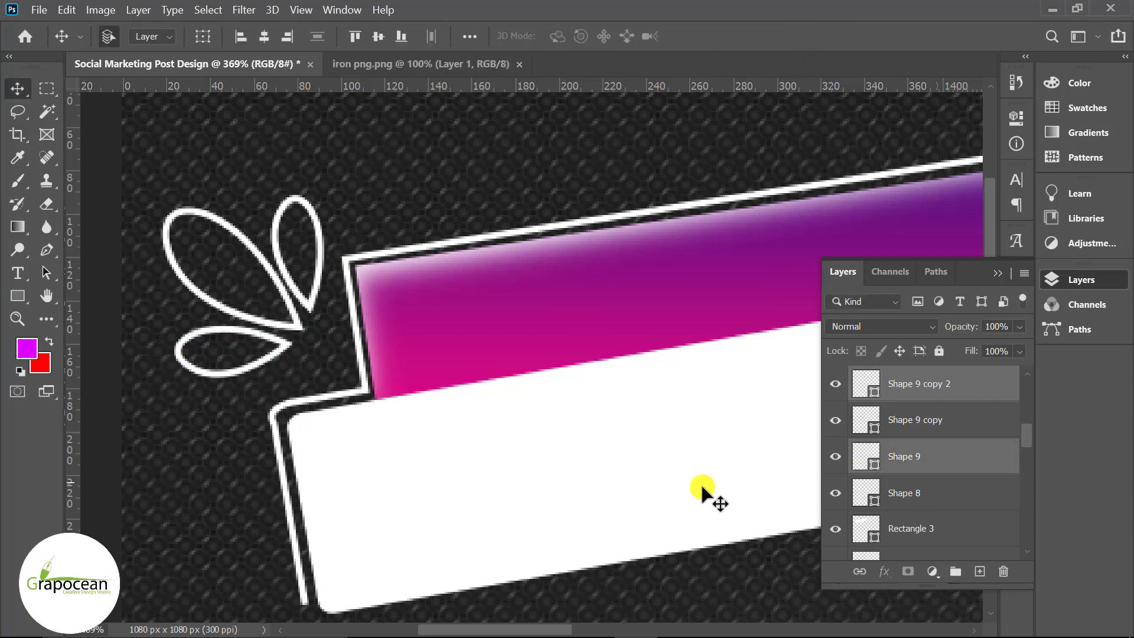
{"action": "left_click", "coordinate": [921, 417]}
{"action": "left_click", "coordinate": [917, 385], "text": "ctrl"}
{"action": "left_click", "coordinate": [913, 454], "text": "ctrl"}
{"action": "key", "text": "ctrl+t"}
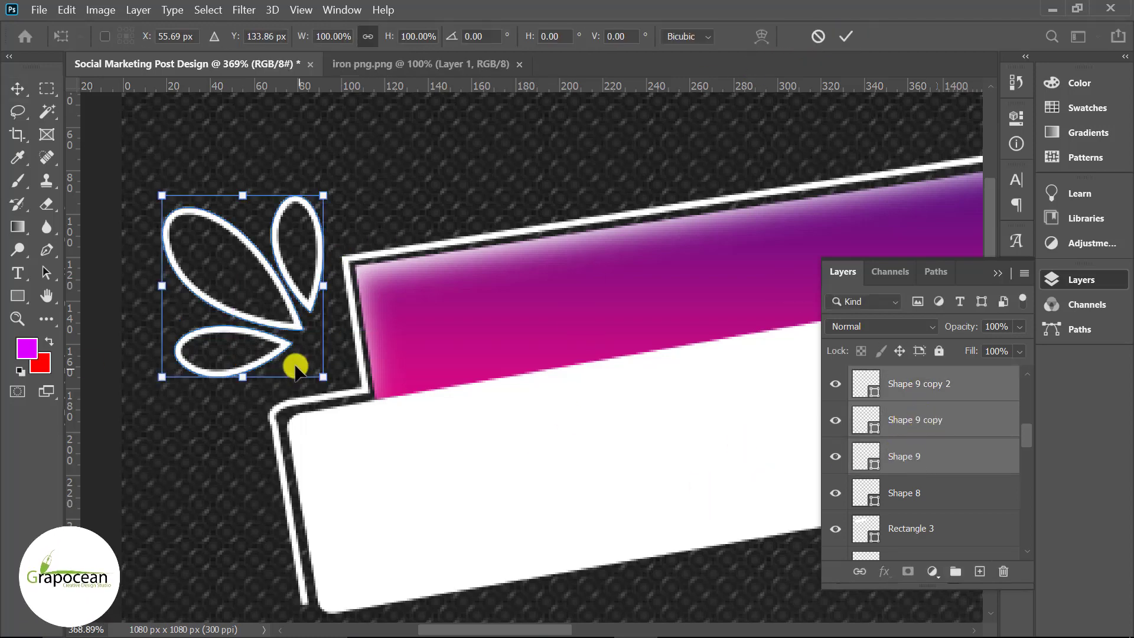
{"action": "scroll", "coordinate": [295, 369], "scroll_direction": "down", "scroll_amount": 4}
{"action": "key", "text": "Return"}
Step: Copy the three-leaf sprig to the banner's top-right corner, rotated about 94°
{"action": "left_click_drag", "start_coordinate": [967, 389], "coordinate": [980, 571]}
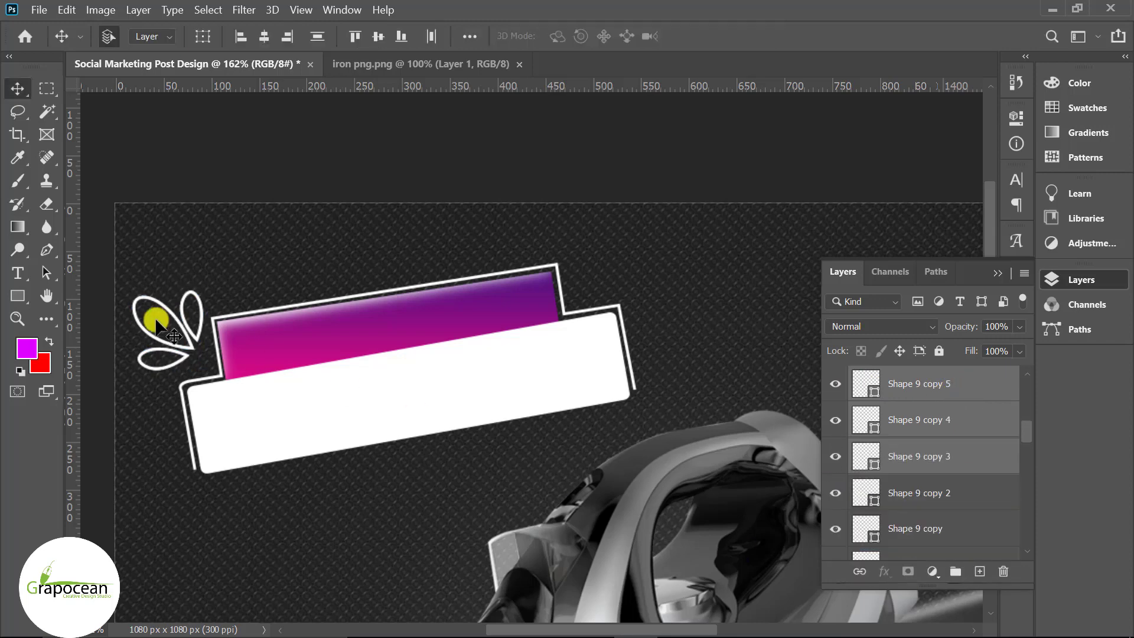
{"action": "mouse_move", "coordinate": [167, 309]}
{"action": "left_mouse_down"}
{"action": "mouse_move", "coordinate": [542, 282]}
{"action": "mouse_move", "coordinate": [608, 247]}
{"action": "left_mouse_up"}
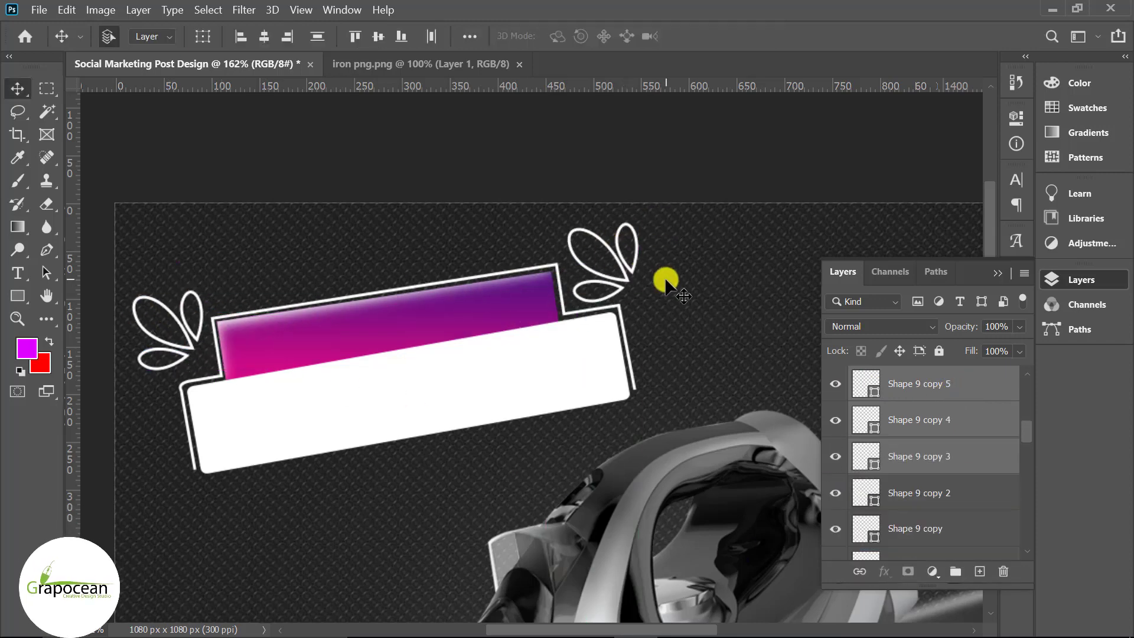
{"action": "key", "text": "ctrl+t"}
{"action": "mouse_move", "coordinate": [727, 245]}
{"action": "left_mouse_down"}
{"action": "mouse_move", "coordinate": [556, 355]}
{"action": "mouse_move", "coordinate": [527, 350]}
{"action": "left_mouse_up"}
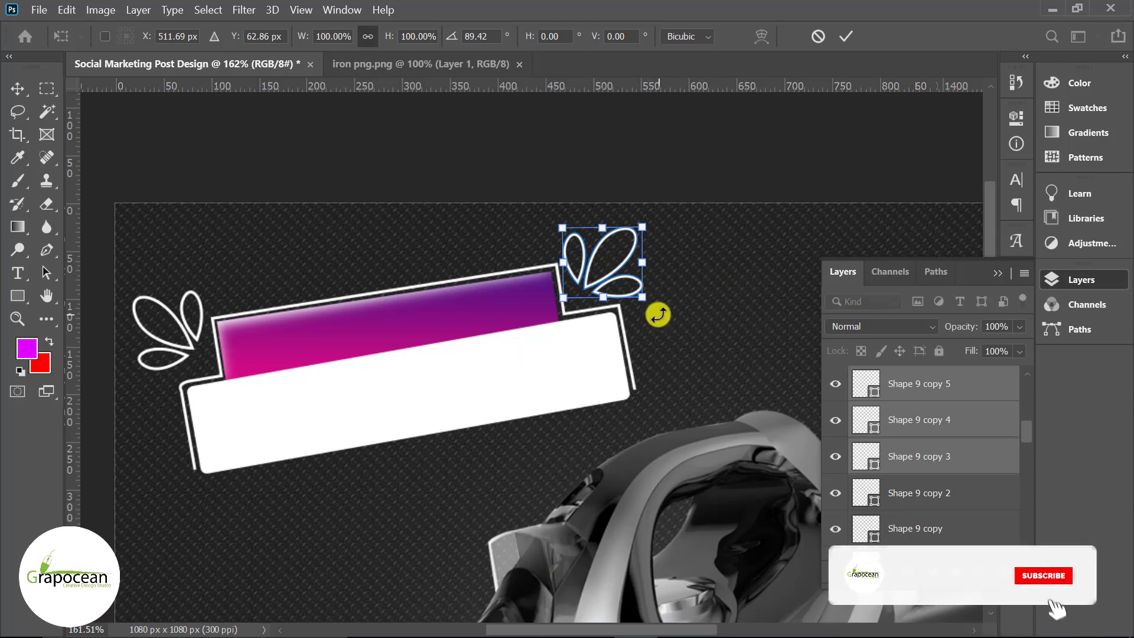
{"action": "mouse_move", "coordinate": [653, 314]}
{"action": "left_mouse_down"}
{"action": "mouse_move", "coordinate": [651, 325]}
{"action": "mouse_move", "coordinate": [647, 311]}
{"action": "left_mouse_up"}
{"action": "left_click_drag", "start_coordinate": [613, 273], "coordinate": [613, 280]}
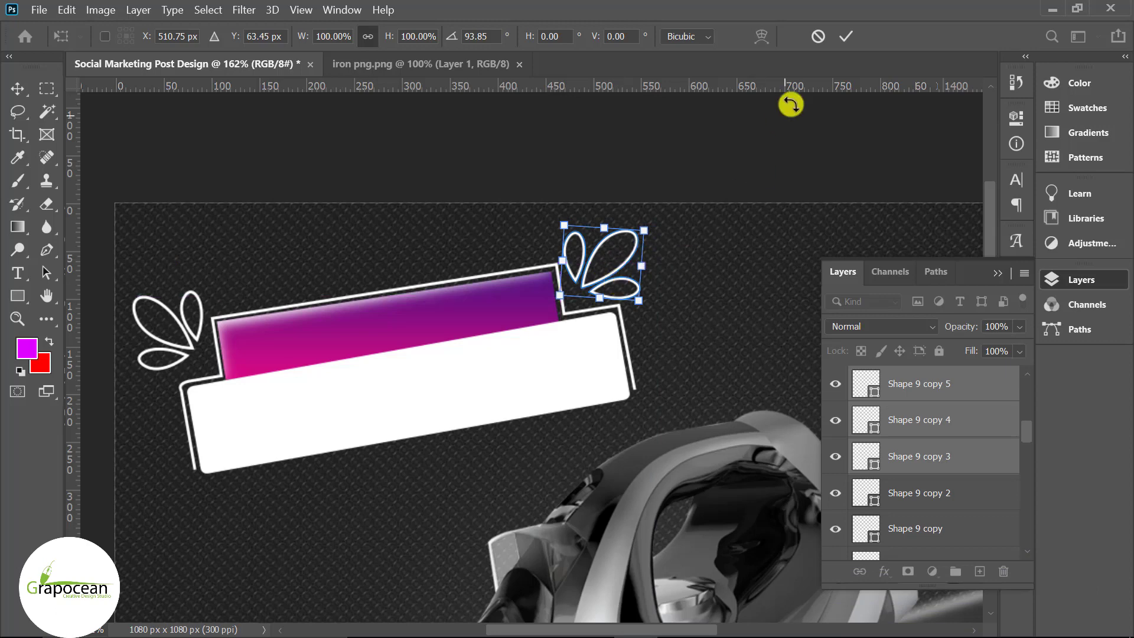
{"action": "key", "text": "Return"}
{"action": "key", "text": "ctrl+0"}
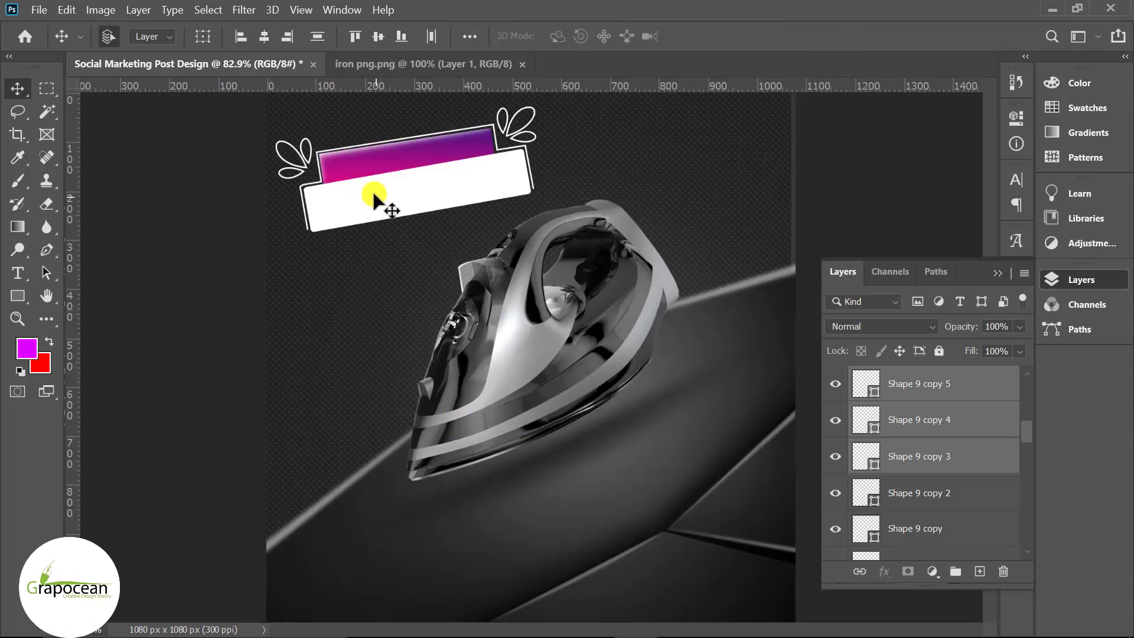
{"action": "scroll", "coordinate": [372, 189], "scroll_direction": "up", "scroll_amount": 2}
Step: Add white 'Exclusive' text on the magenta bar with 0 letter spacing
{"action": "left_click", "coordinate": [18, 273]}
{"action": "scroll", "coordinate": [985, 401], "scroll_direction": "up", "scroll_amount": 5}
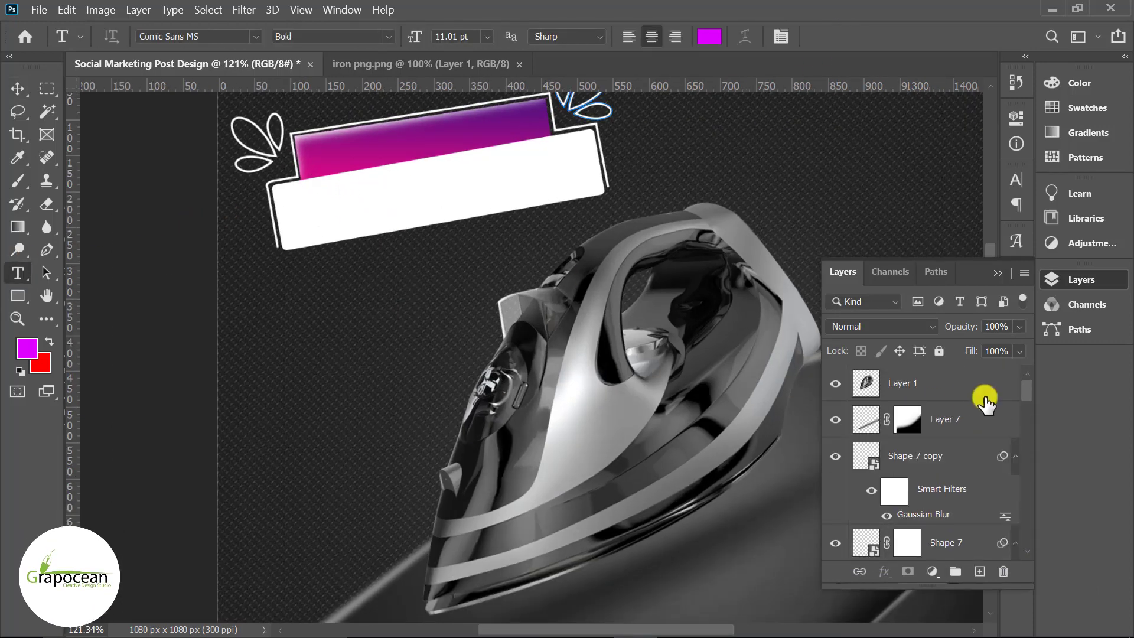
{"action": "left_click", "coordinate": [986, 381]}
{"action": "left_click", "coordinate": [390, 174]}
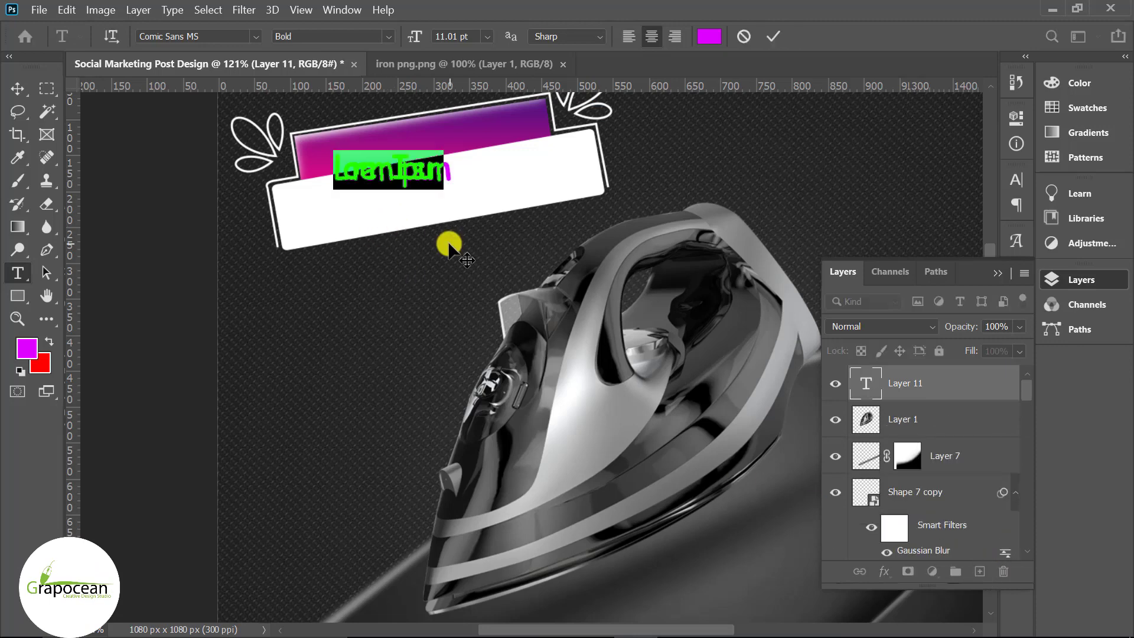
{"action": "key", "text": "BackSpace"}
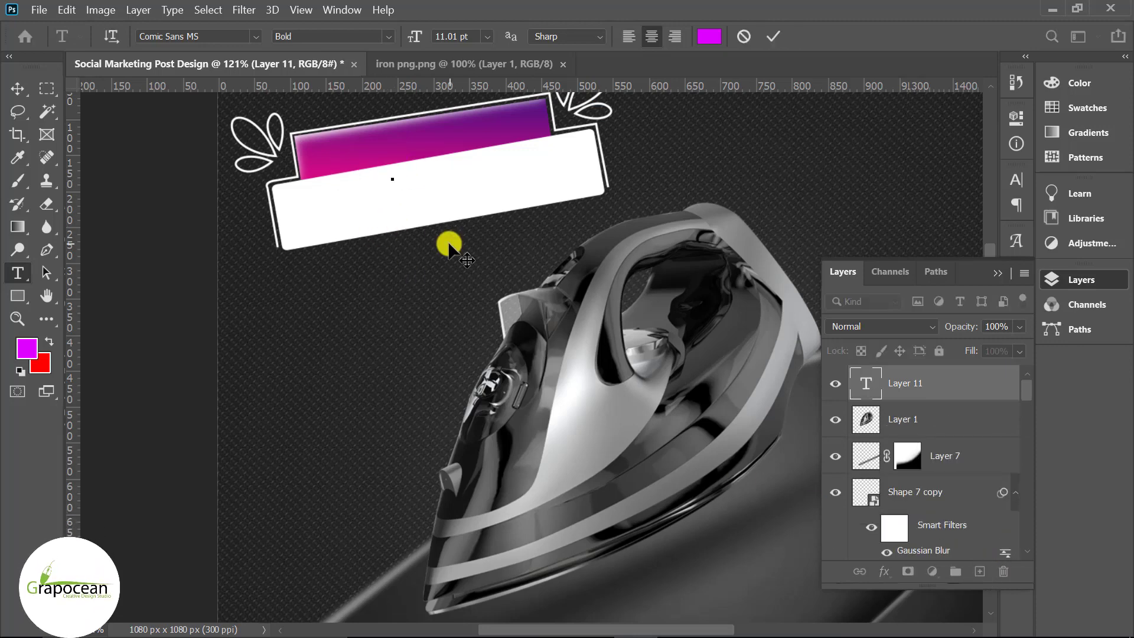
{"action": "type", "text": "W"}
{"action": "type", "text": "usive"}
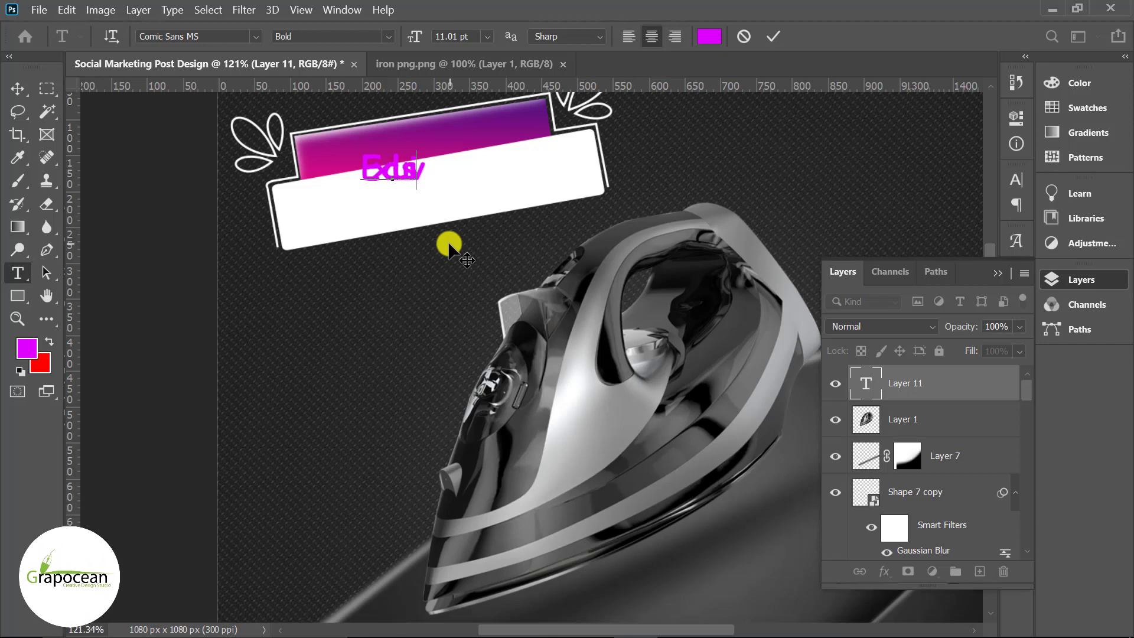
{"action": "left_click", "coordinate": [1015, 178]}
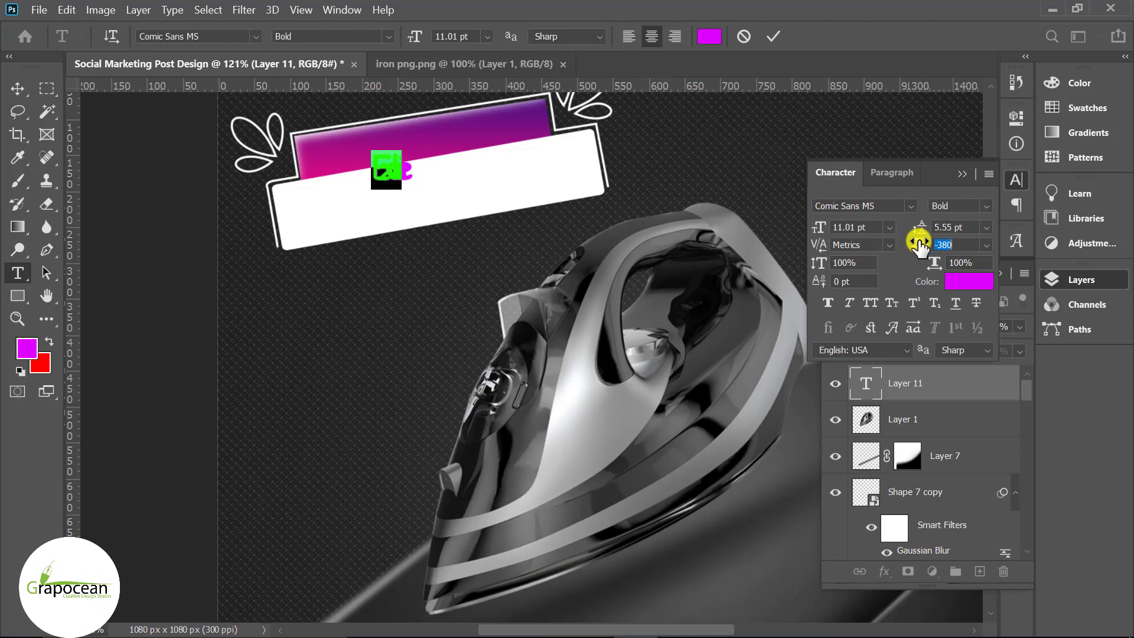
{"action": "type", "text": "0"}
{"action": "key", "text": "Return"}
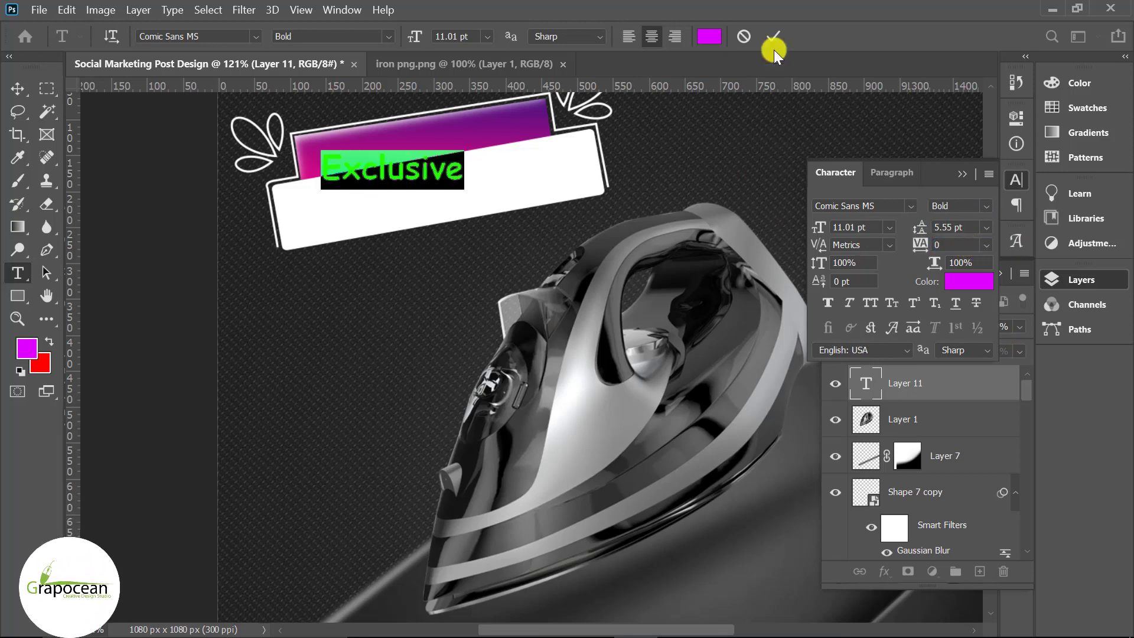
{"action": "left_click", "coordinate": [708, 36]}
{"action": "left_click", "coordinate": [1045, 289]}
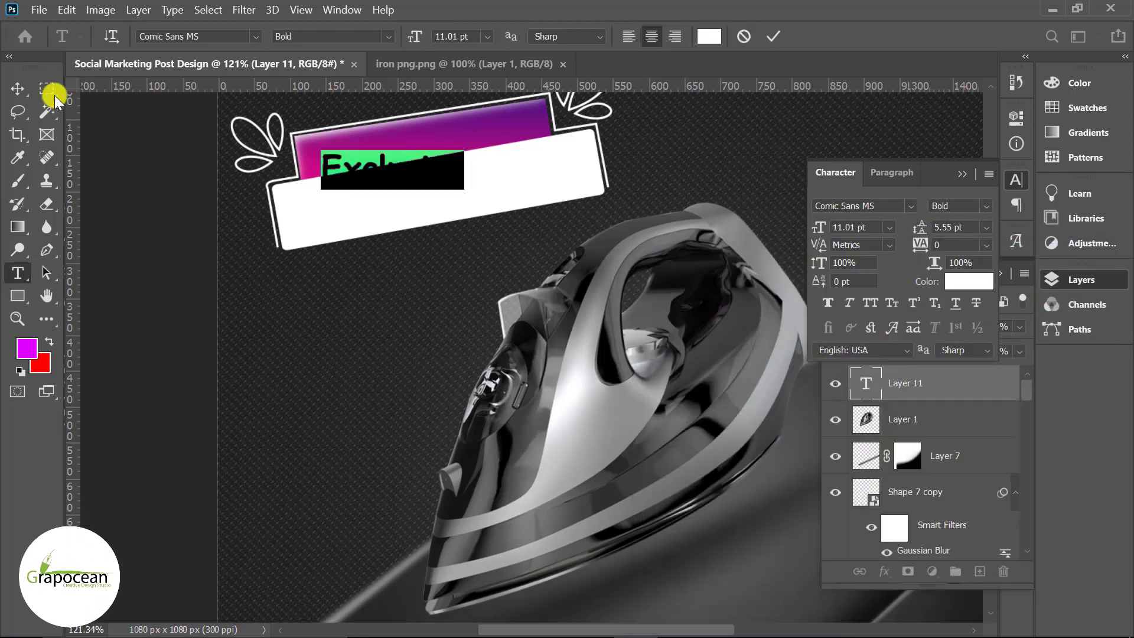
{"action": "left_click", "coordinate": [17, 88]}
Step: Move 'Exclusive' up and rotate it about −8.7° to match the banner tilt
{"action": "left_click_drag", "start_coordinate": [383, 156], "coordinate": [382, 144]}
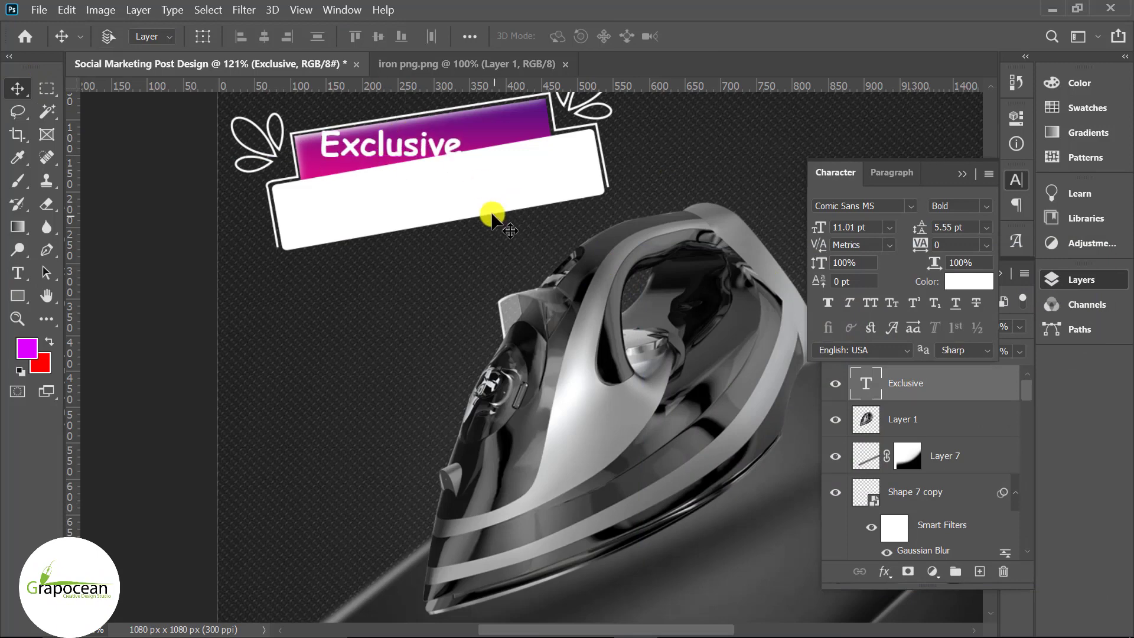
{"action": "key", "text": "ctrl+t"}
{"action": "mouse_move", "coordinate": [494, 202]}
{"action": "left_mouse_down"}
{"action": "mouse_move", "coordinate": [511, 177]}
{"action": "mouse_move", "coordinate": [483, 143]}
{"action": "mouse_move", "coordinate": [505, 151]}
{"action": "left_mouse_up"}
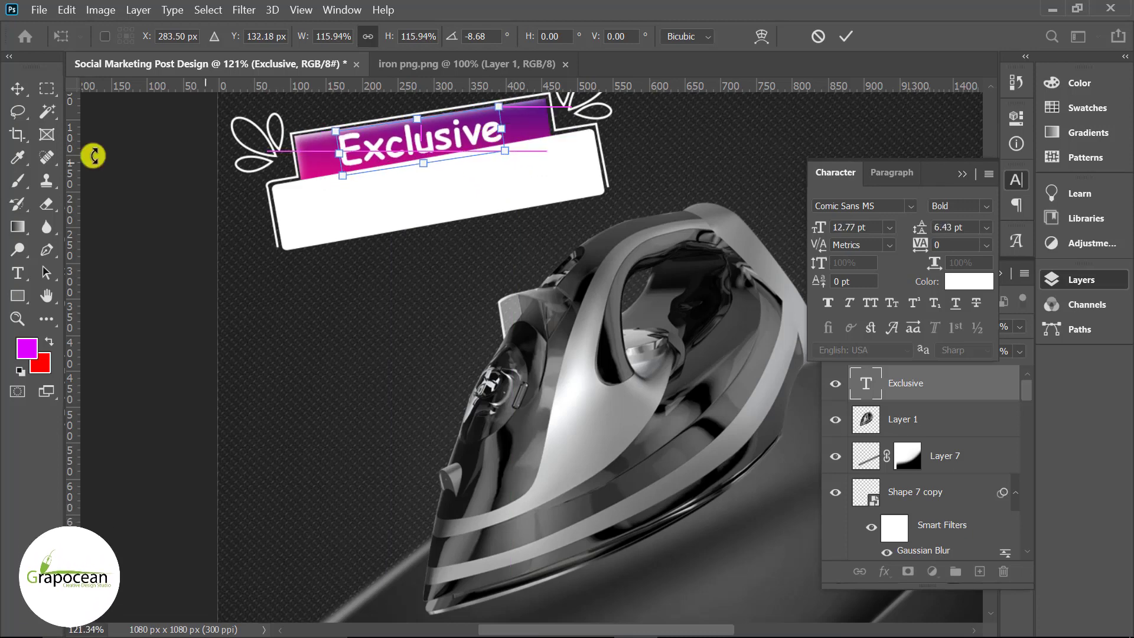
{"action": "left_click", "coordinate": [18, 275]}
Step: Change the 'Exclusive' font to Helvetica Rounded Bold
{"action": "double_click", "coordinate": [472, 129]}
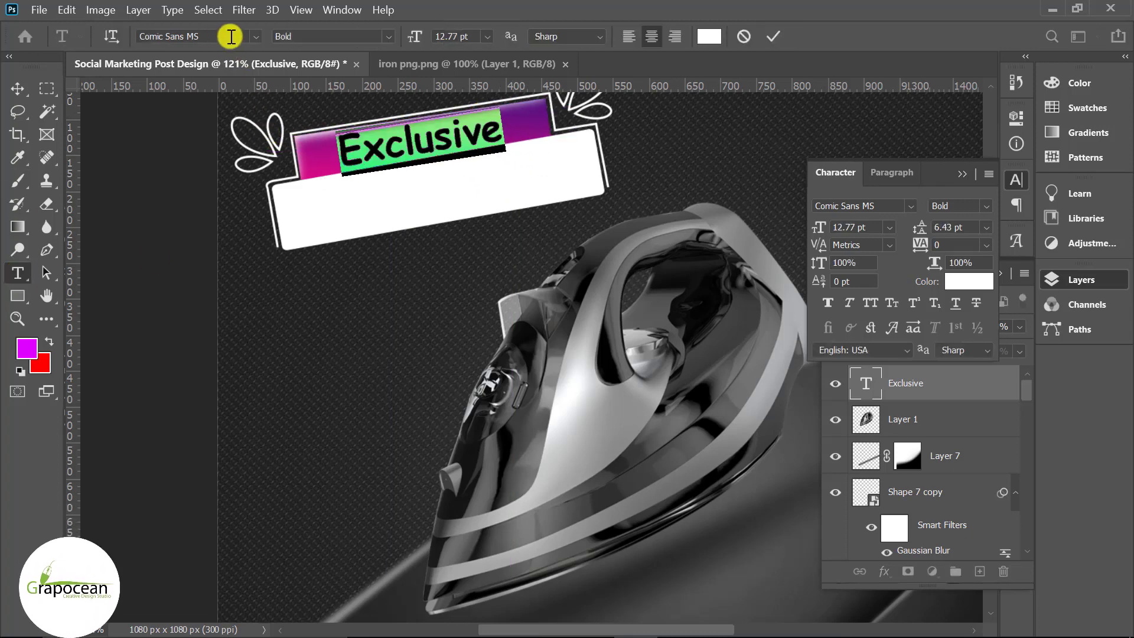
{"action": "left_click", "coordinate": [254, 36]}
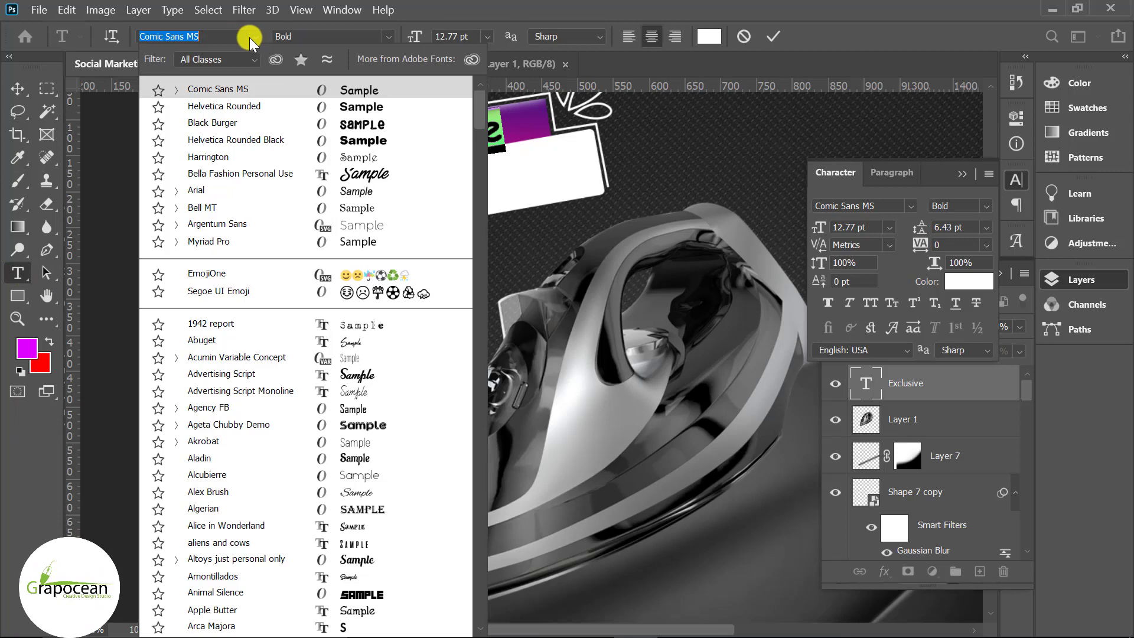
{"action": "left_click", "coordinate": [293, 107]}
{"action": "left_click", "coordinate": [18, 88]}
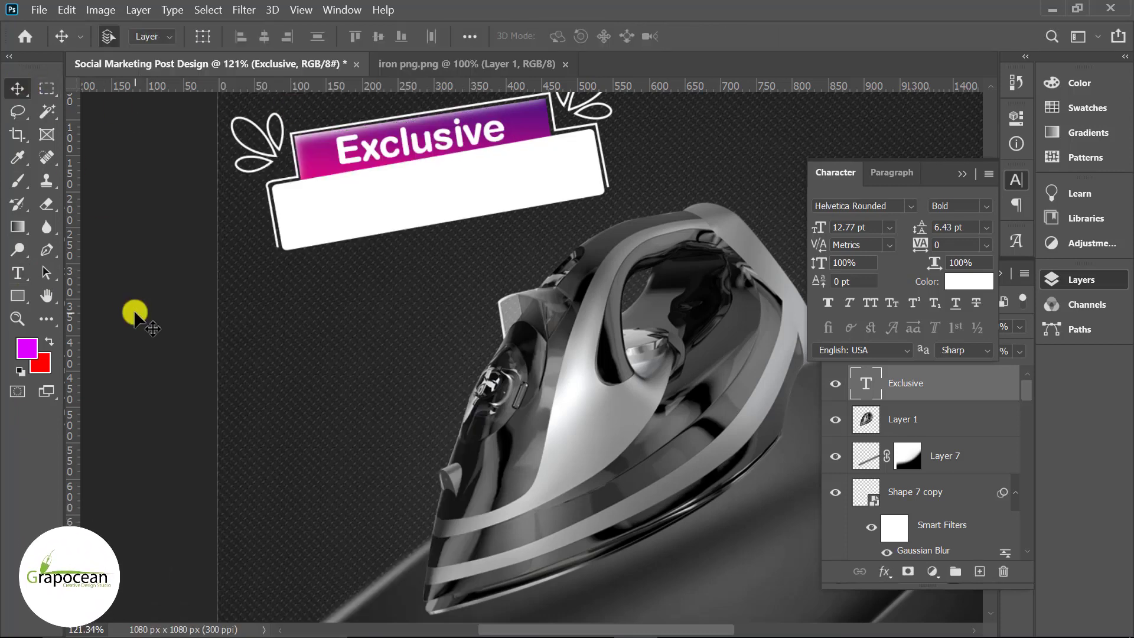
{"action": "left_click", "coordinate": [26, 278]}
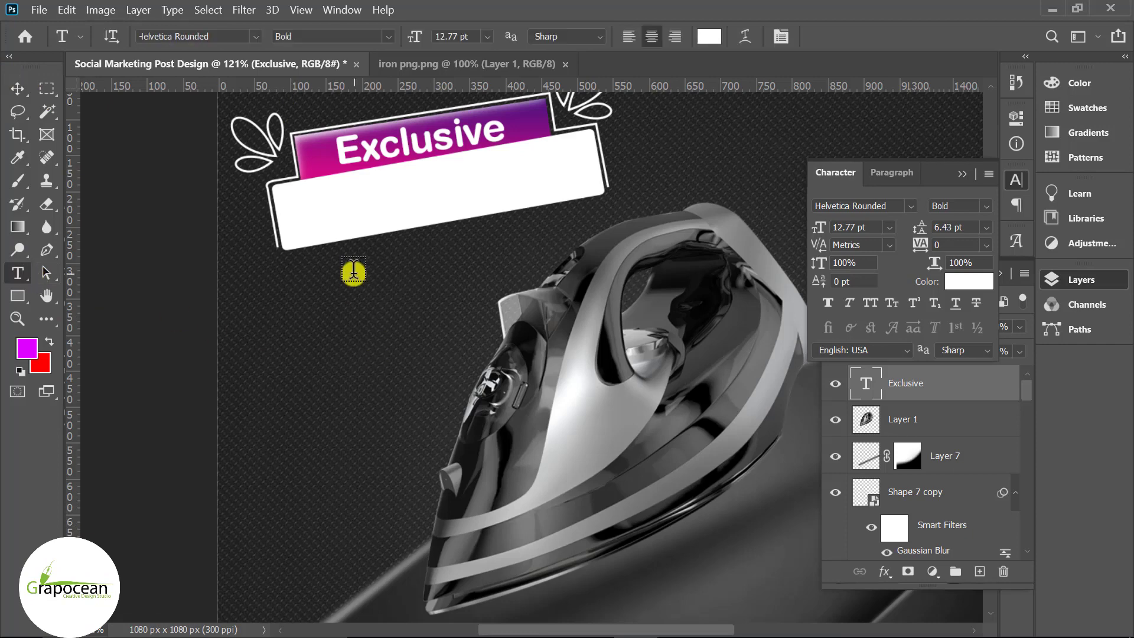
Step: Type 'Collection' on the white banner in magenta sampled from Exclusive, at 18 pt
{"action": "left_click", "coordinate": [352, 210]}
{"action": "key", "text": "BackSpace"}
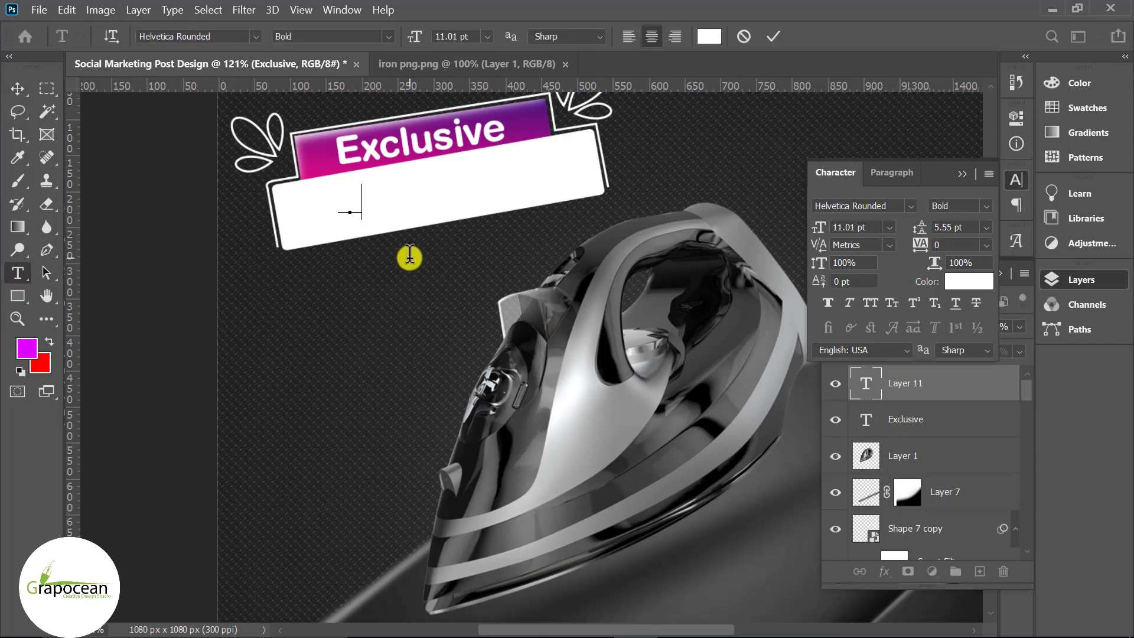
{"action": "type", "text": "Offer"}
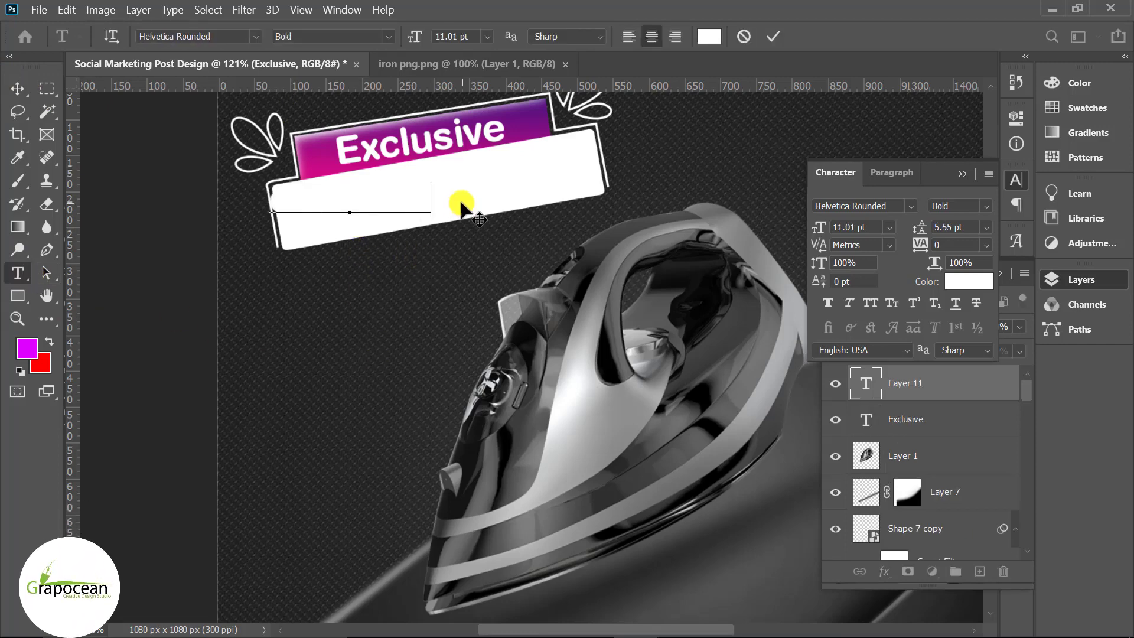
{"action": "left_click_drag", "start_coordinate": [434, 205], "coordinate": [271, 211]}
{"action": "left_click", "coordinate": [709, 36]}
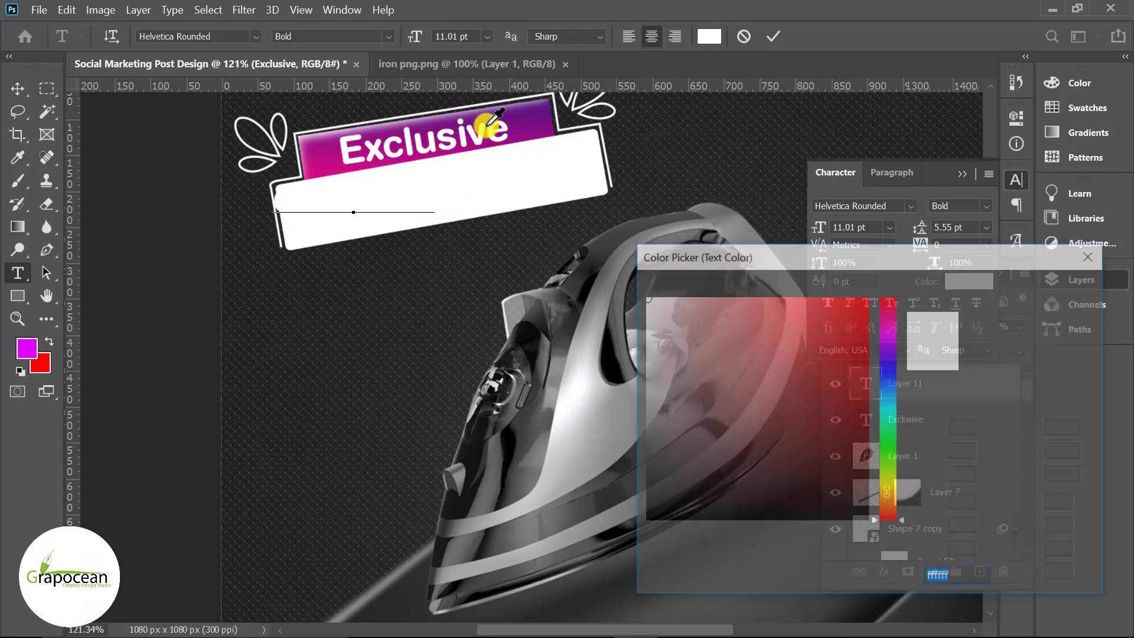
{"action": "left_click", "coordinate": [1045, 289]}
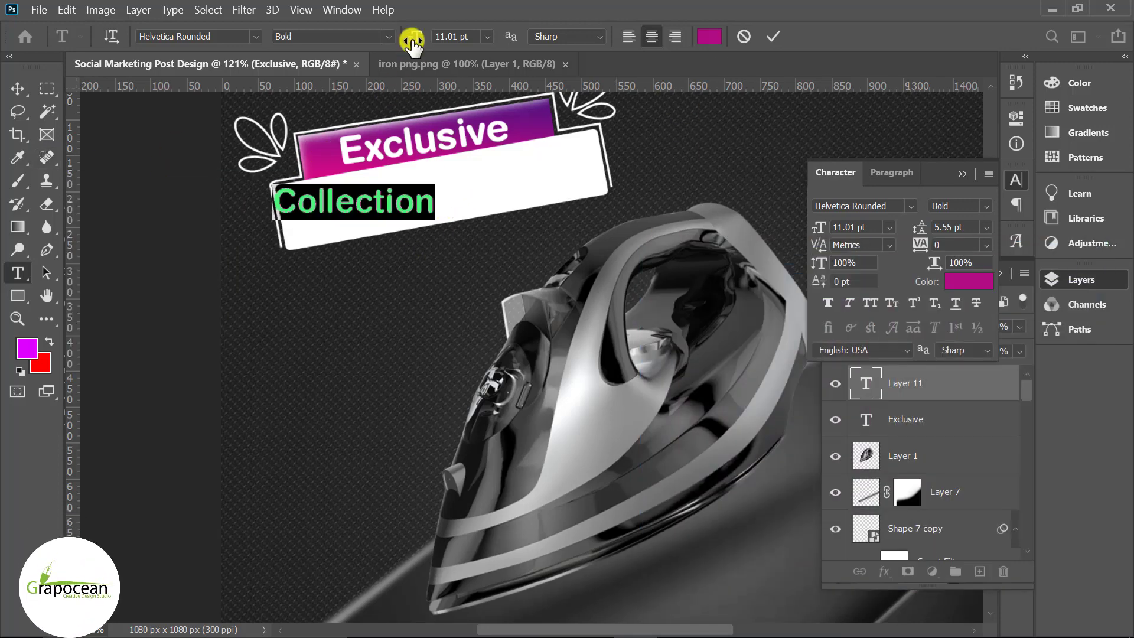
{"action": "left_click_drag", "start_coordinate": [414, 37], "coordinate": [421, 37]}
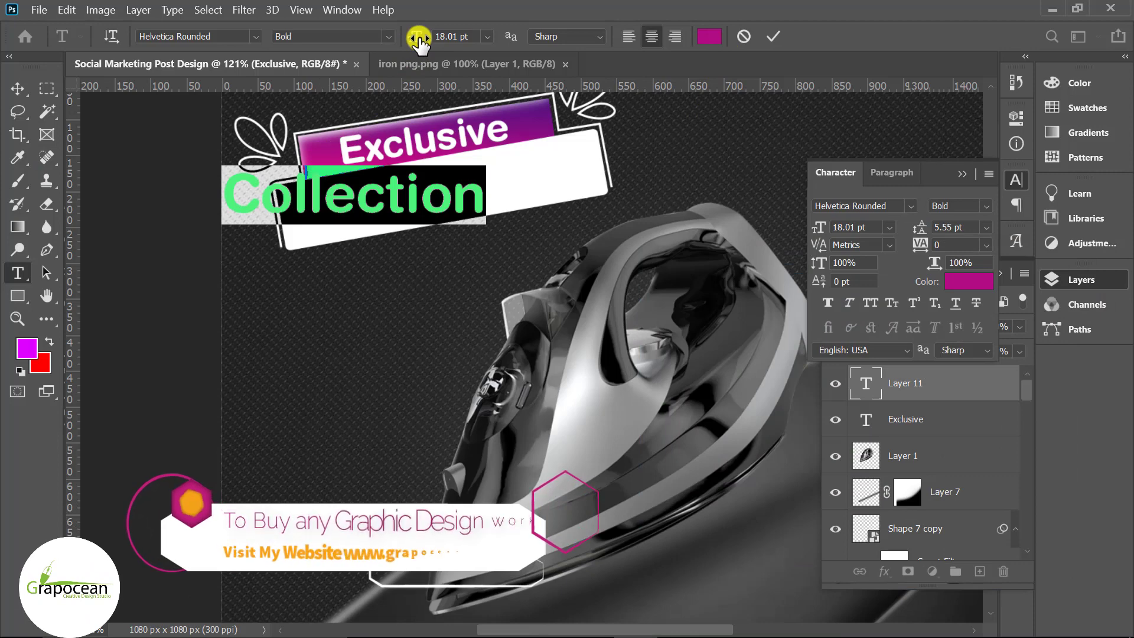
Step: Move 'Collection' into place, scaled to 20.63 pt and tilted about −9.2°
{"action": "left_click", "coordinate": [17, 88]}
{"action": "mouse_move", "coordinate": [459, 198]}
{"action": "left_mouse_down"}
{"action": "mouse_move", "coordinate": [526, 236]}
{"action": "mouse_move", "coordinate": [606, 223]}
{"action": "mouse_move", "coordinate": [565, 193]}
{"action": "left_mouse_up"}
{"action": "key", "text": "ctrl+t"}
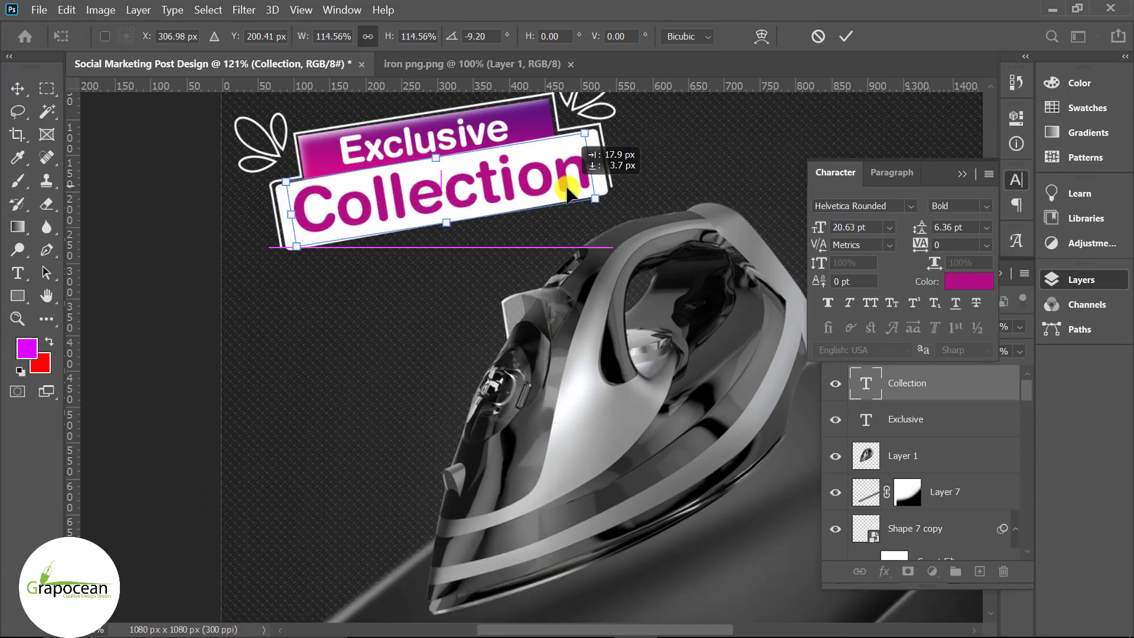
{"action": "key", "text": "Return"}
Step: Select Layer 7 in the Layers panel
{"action": "scroll", "coordinate": [443, 319], "scroll_direction": "down", "scroll_amount": 3}
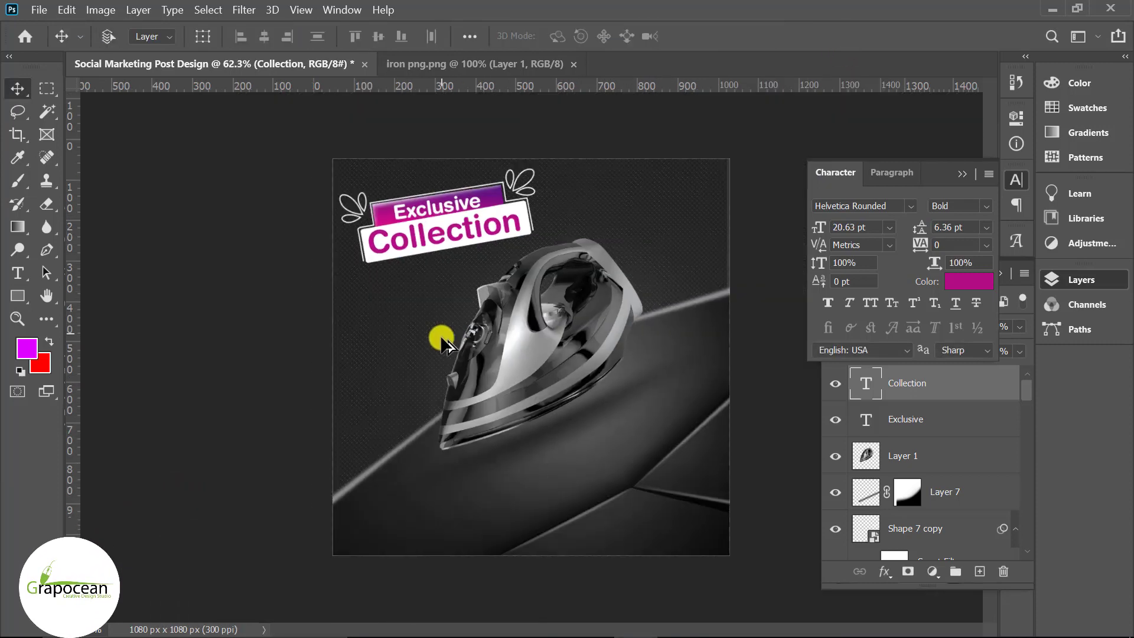
{"action": "scroll", "coordinate": [576, 464], "scroll_direction": "down", "scroll_amount": 3}
{"action": "scroll", "coordinate": [567, 449], "scroll_direction": "up", "scroll_amount": 2}
{"action": "left_click_drag", "start_coordinate": [561, 434], "coordinate": [562, 441]}
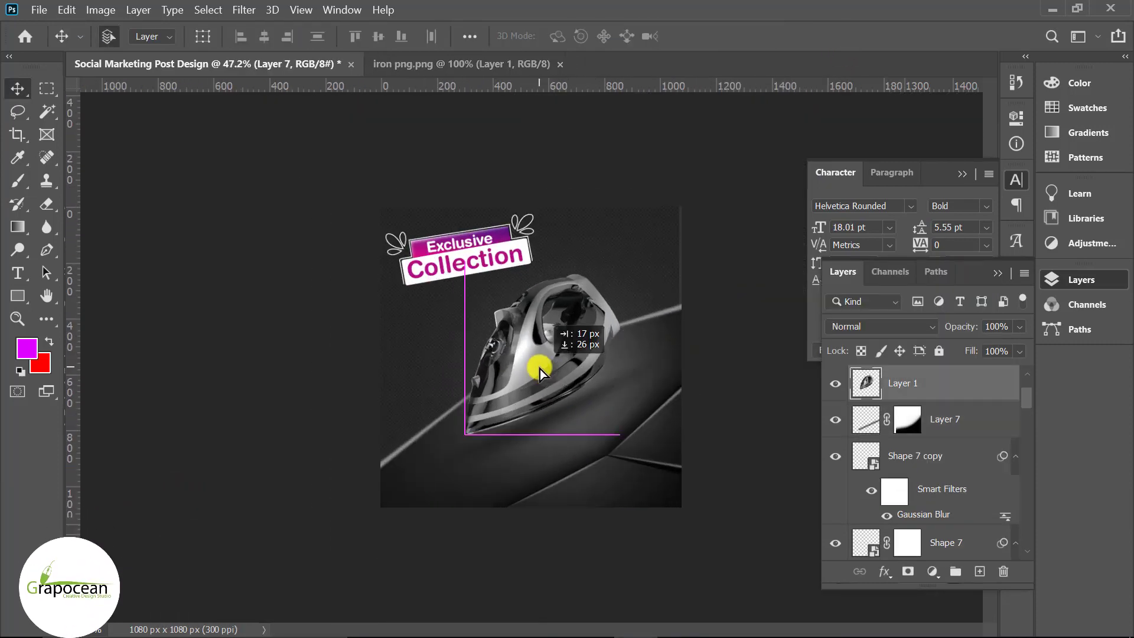
{"action": "scroll", "coordinate": [929, 528], "scroll_direction": "down", "scroll_amount": 2}
{"action": "scroll", "coordinate": [933, 526], "scroll_direction": "up", "scroll_amount": 3}
{"action": "scroll", "coordinate": [934, 526], "scroll_direction": "up", "scroll_amount": 3}
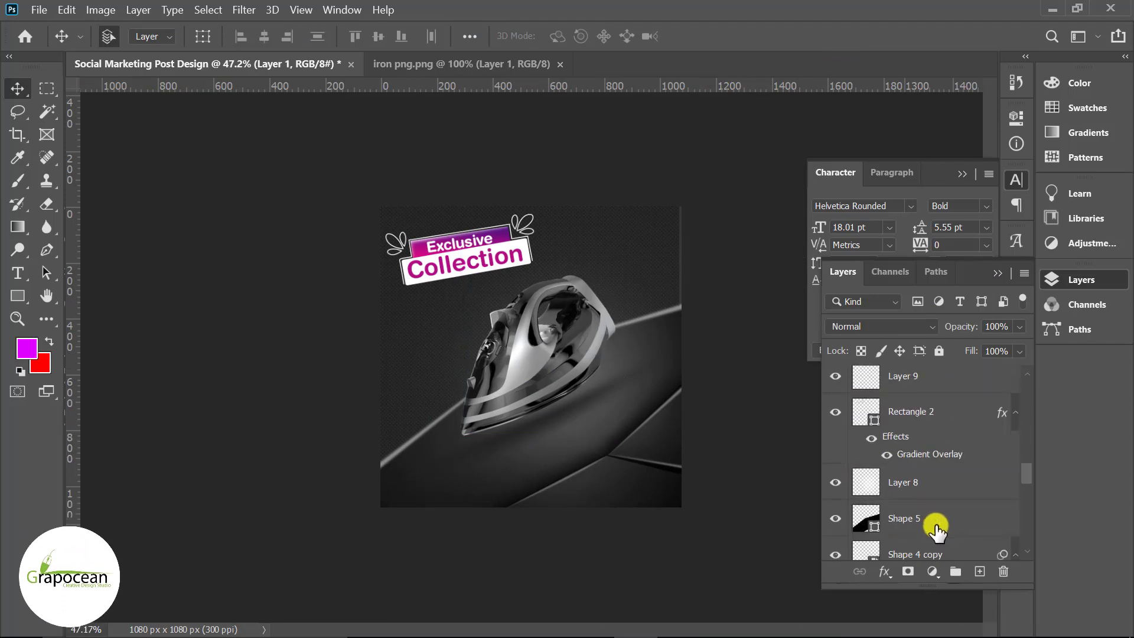
{"action": "scroll", "coordinate": [937, 526], "scroll_direction": "up", "scroll_amount": 2}
{"action": "scroll", "coordinate": [942, 528], "scroll_direction": "down", "scroll_amount": 8}
{"action": "scroll", "coordinate": [942, 528], "scroll_direction": "up", "scroll_amount": 3}
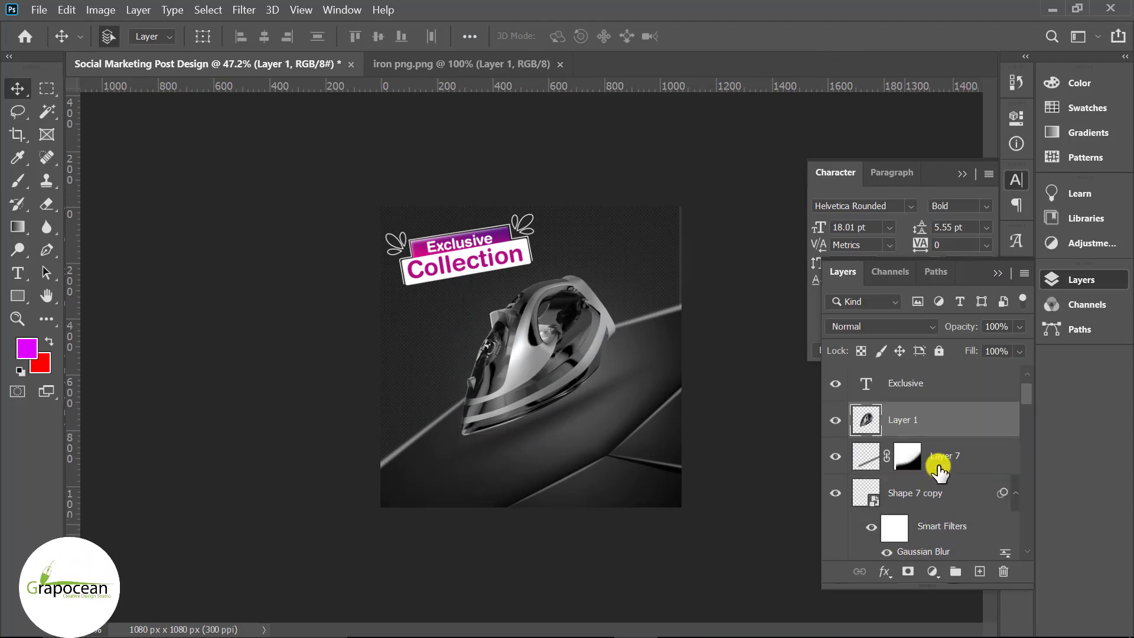
{"action": "left_click", "coordinate": [939, 470]}
{"action": "left_click", "coordinate": [944, 505]}
Step: Add a dark purple #390041 Solid Color fill layer above Layer 7
{"action": "left_click", "coordinate": [948, 458]}
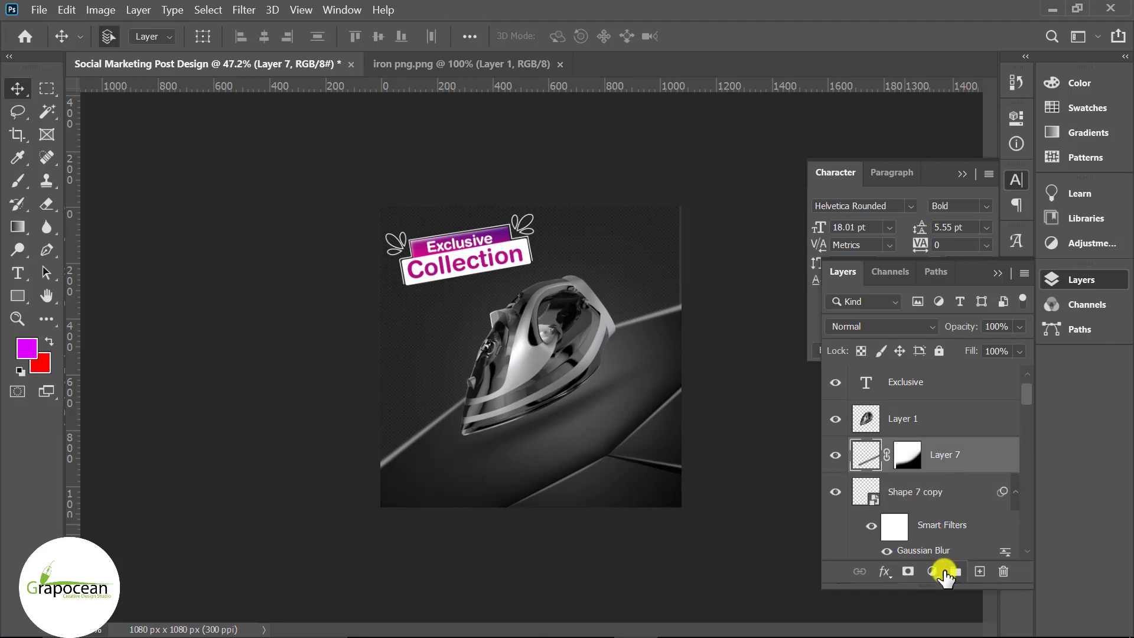
{"action": "left_click", "coordinate": [932, 571]}
{"action": "left_click", "coordinate": [981, 261]}
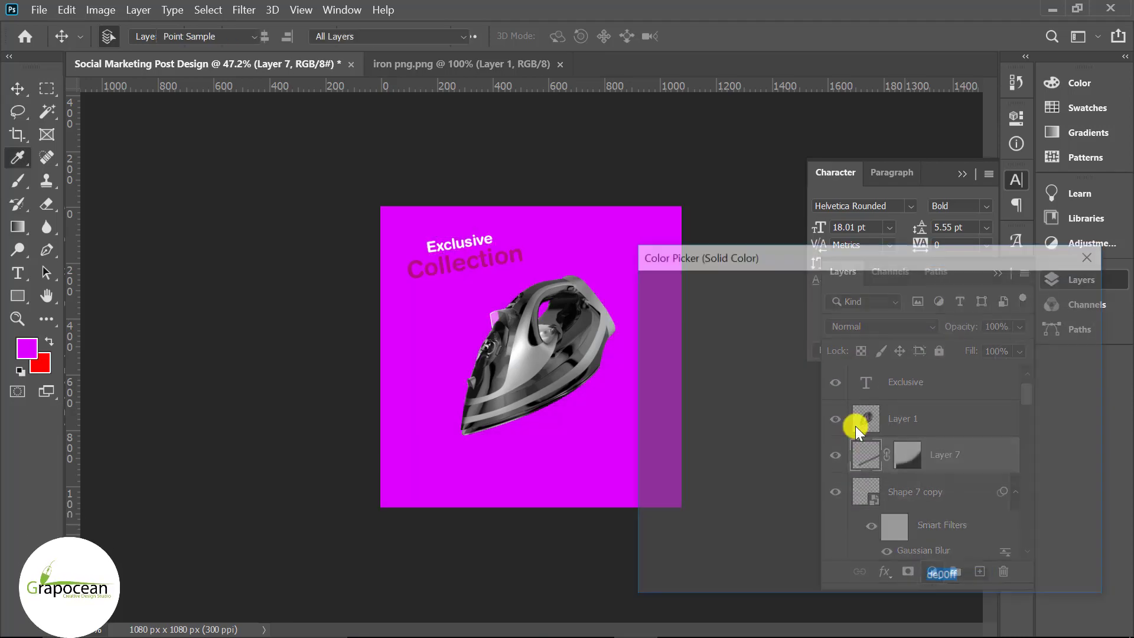
{"action": "left_click", "coordinate": [858, 445]}
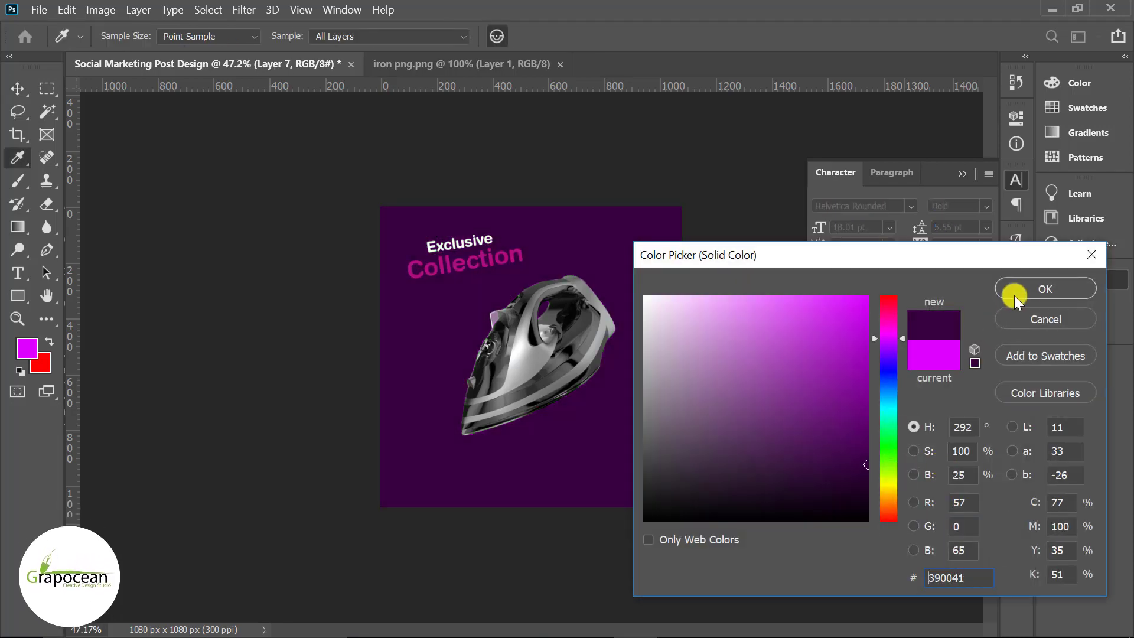
{"action": "left_click", "coordinate": [1013, 288]}
Step: Set the fill layer to Pin Light blend mode at 100% opacity
{"action": "left_click", "coordinate": [874, 326]}
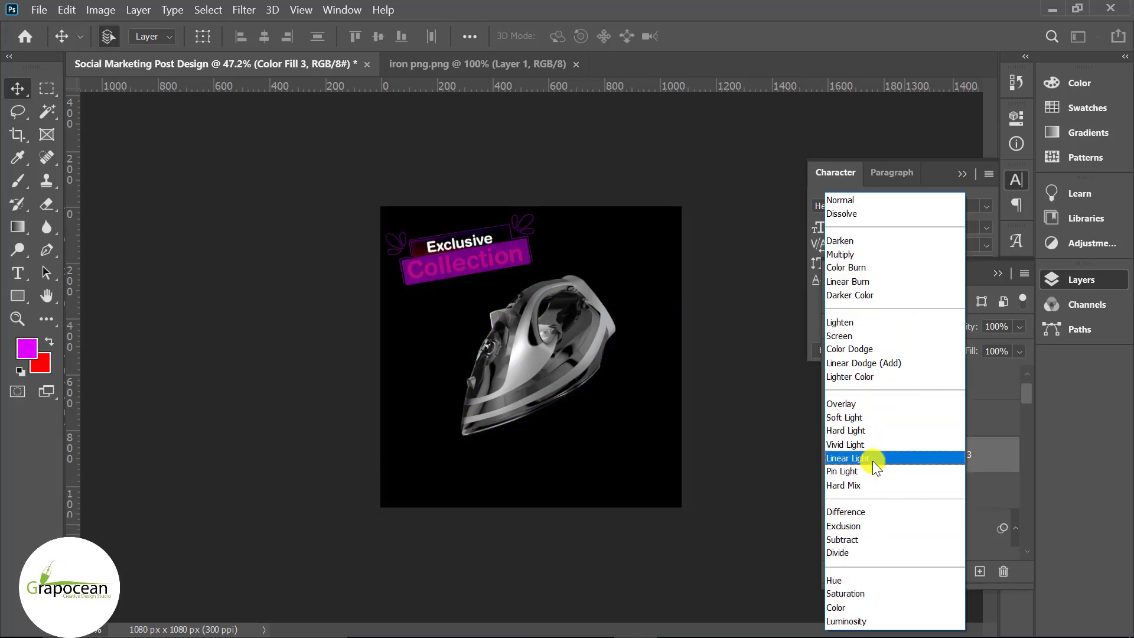
{"action": "left_click", "coordinate": [874, 471]}
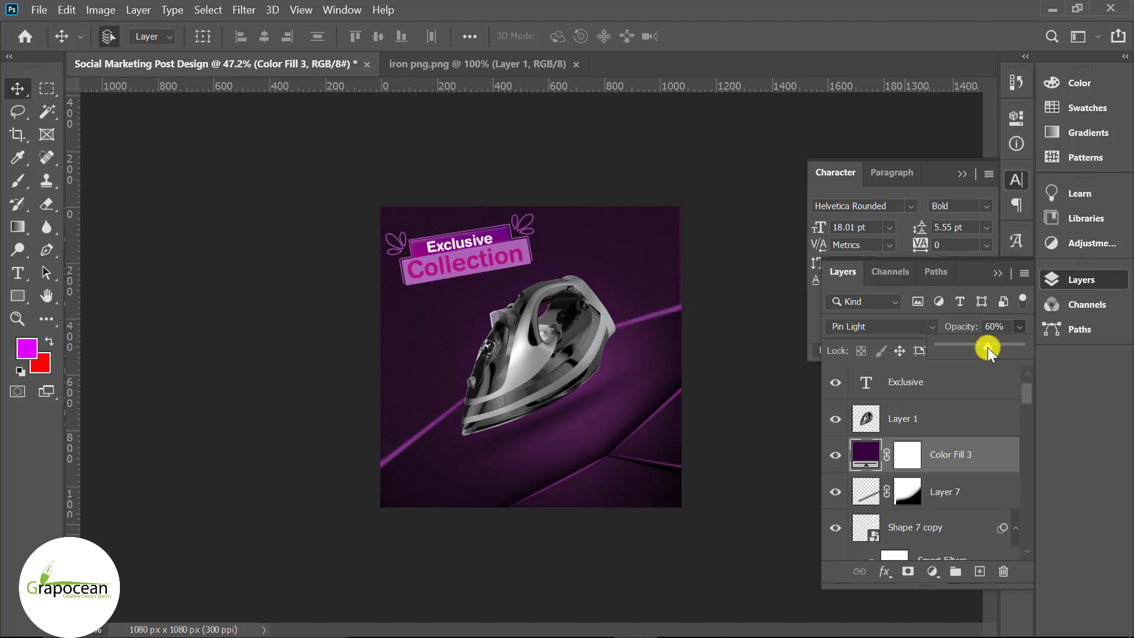
{"action": "left_click_drag", "start_coordinate": [987, 348], "coordinate": [1113, 341]}
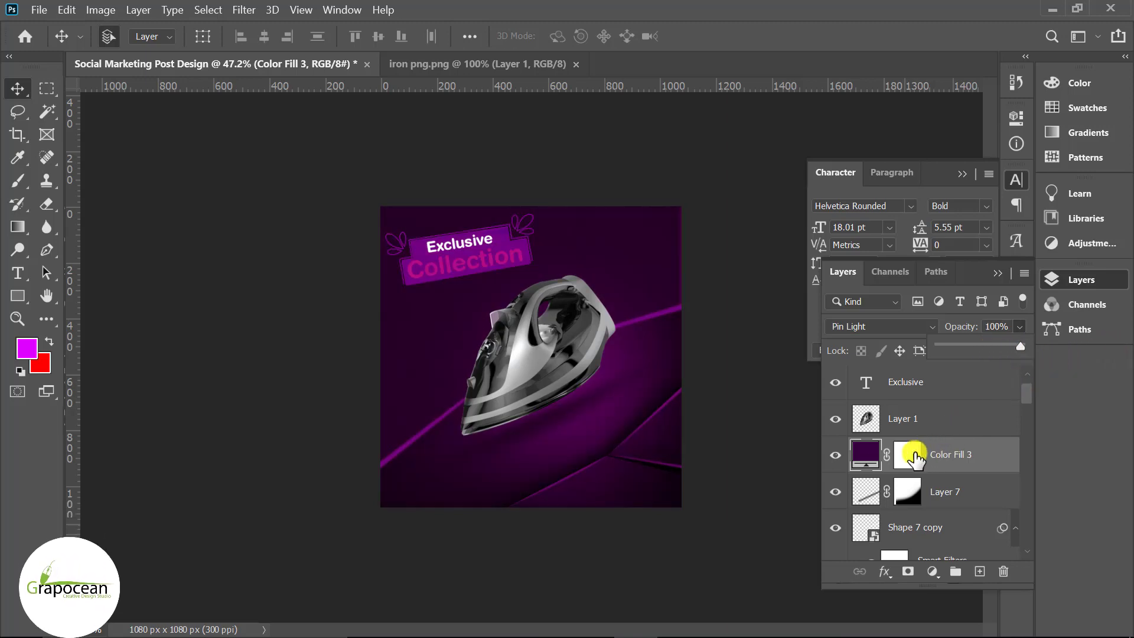
{"action": "left_click", "coordinate": [910, 456]}
Step: Paint black with a large brush on Color Fill 3's mask across the top of the post
{"action": "left_click", "coordinate": [47, 203]}
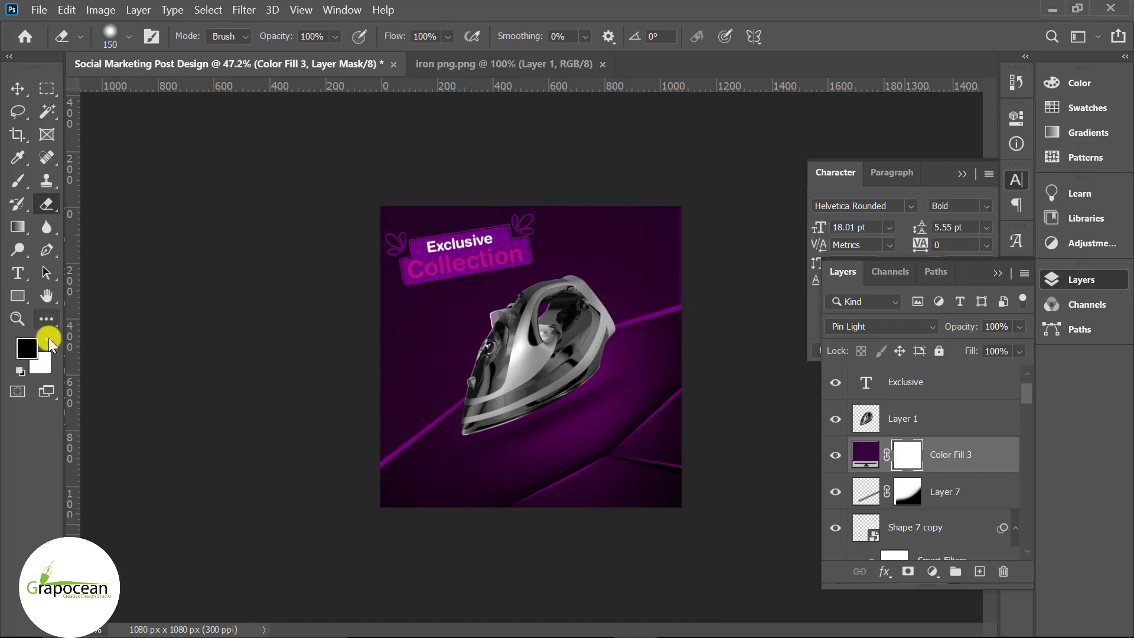
{"action": "left_click", "coordinate": [49, 340]}
{"action": "left_click", "coordinate": [18, 183]}
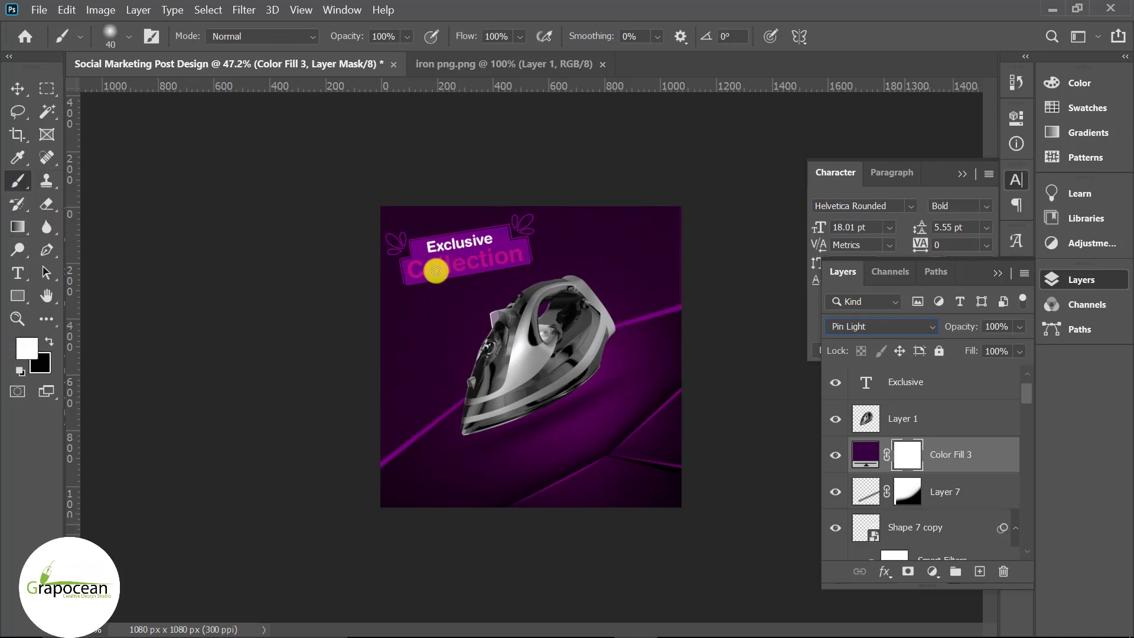
{"action": "key", "text": "bracketright"}
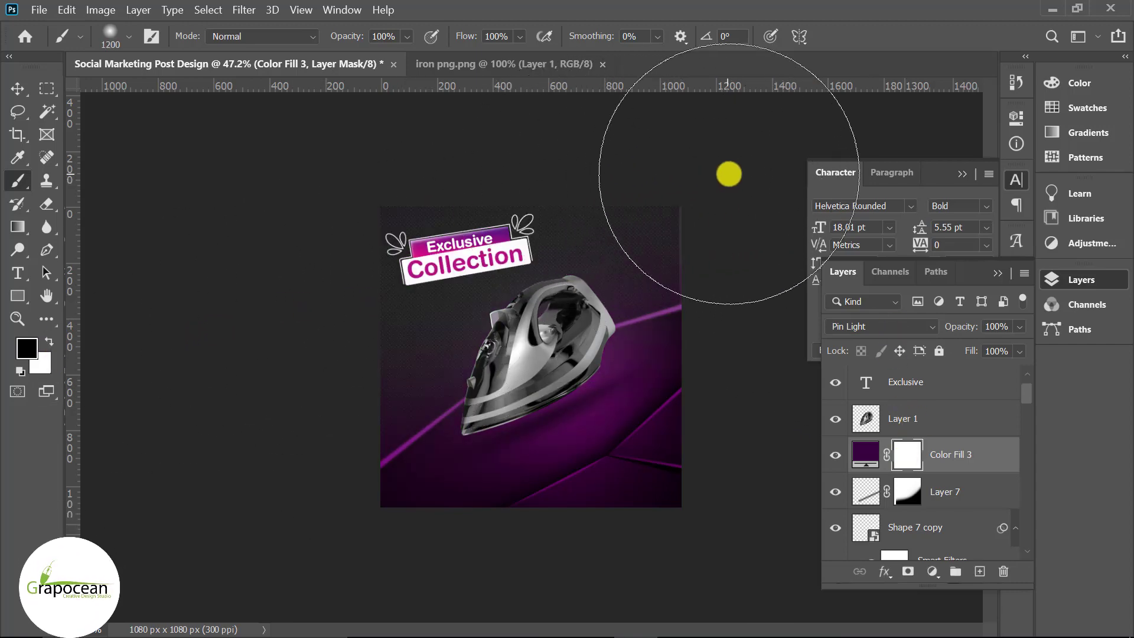
{"action": "mouse_move", "coordinate": [745, 163]}
{"action": "left_mouse_down"}
{"action": "mouse_move", "coordinate": [453, 207]}
{"action": "mouse_move", "coordinate": [210, 324]}
{"action": "left_mouse_up"}
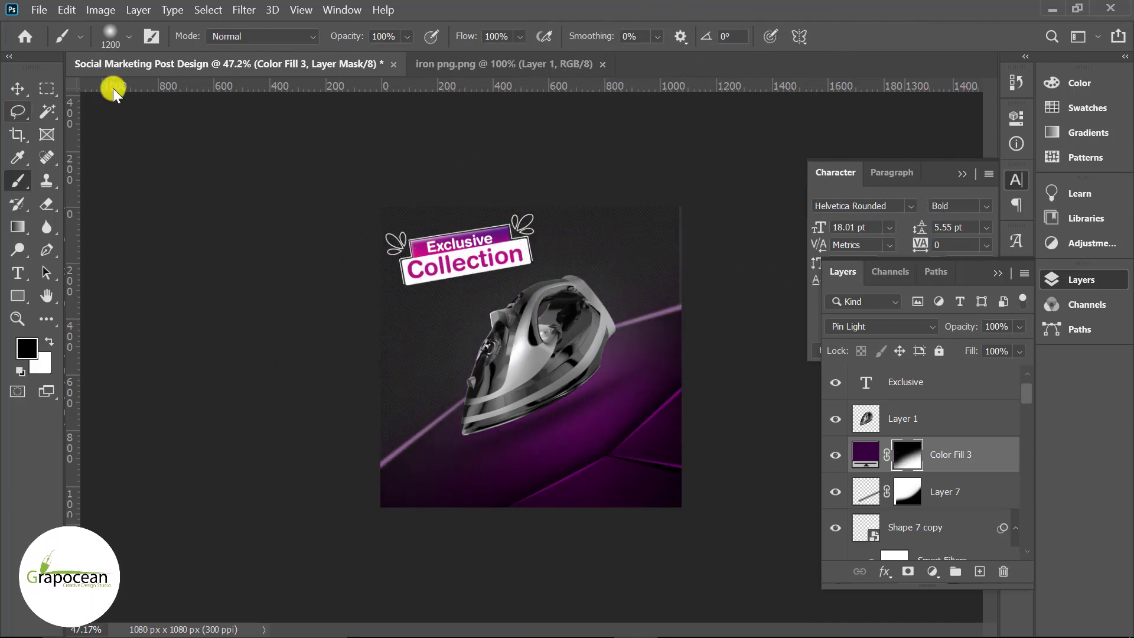
Step: Select Layer 1, the iron, and add a new Solid Color fill layer above it
{"action": "left_click", "coordinate": [18, 89]}
{"action": "scroll", "coordinate": [622, 290], "scroll_direction": "down", "scroll_amount": 1}
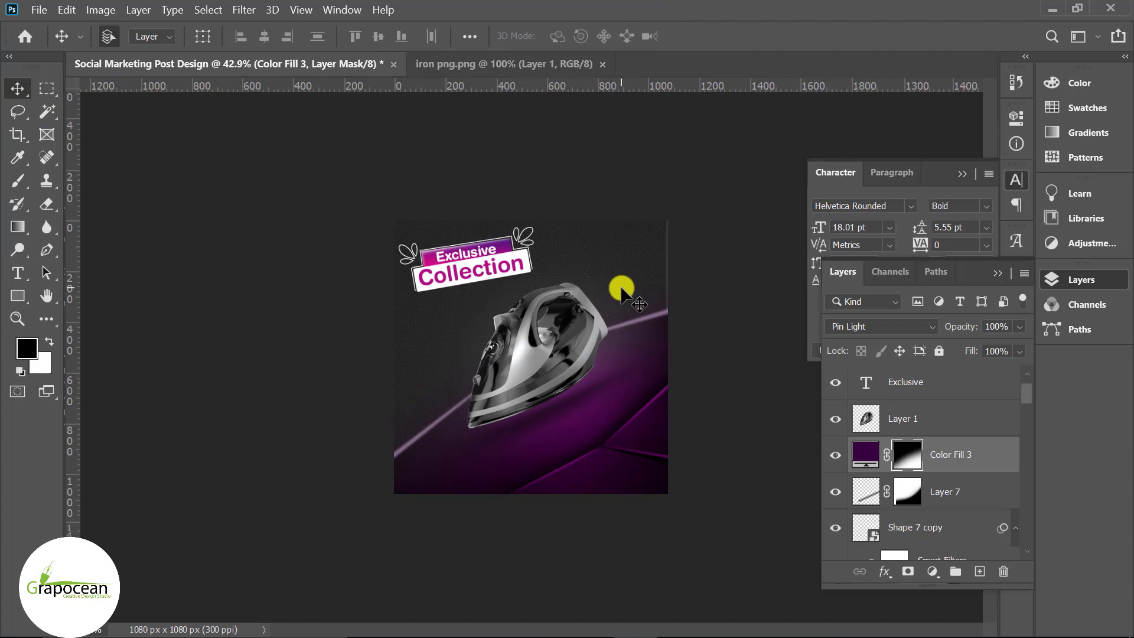
{"action": "left_click", "coordinate": [540, 366]}
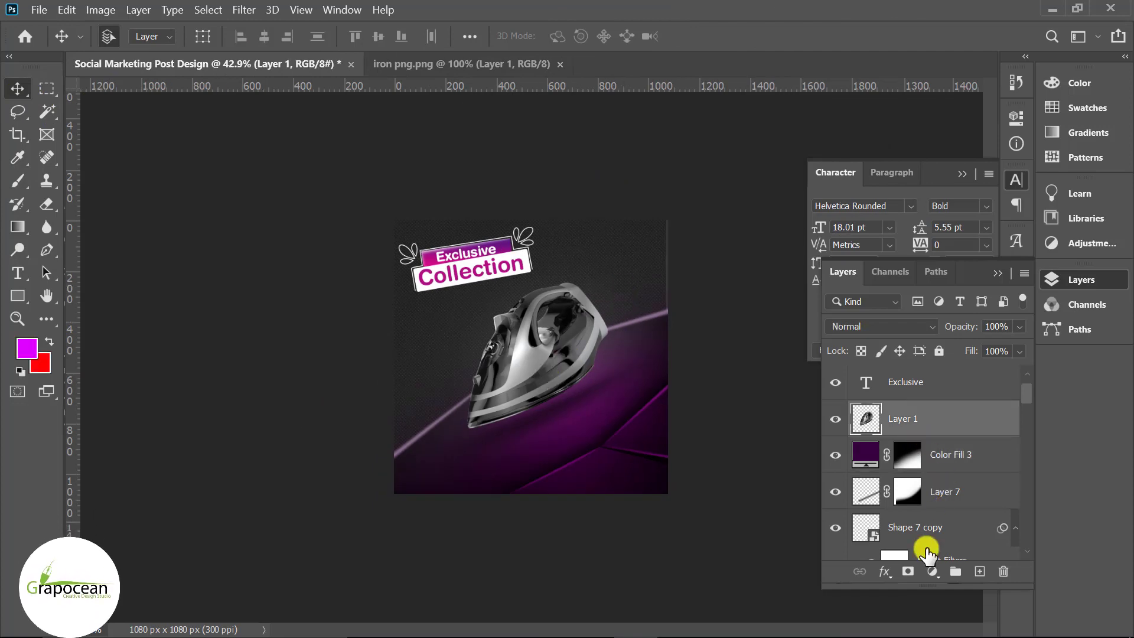
{"action": "left_click", "coordinate": [932, 571]}
{"action": "left_click", "coordinate": [988, 258]}
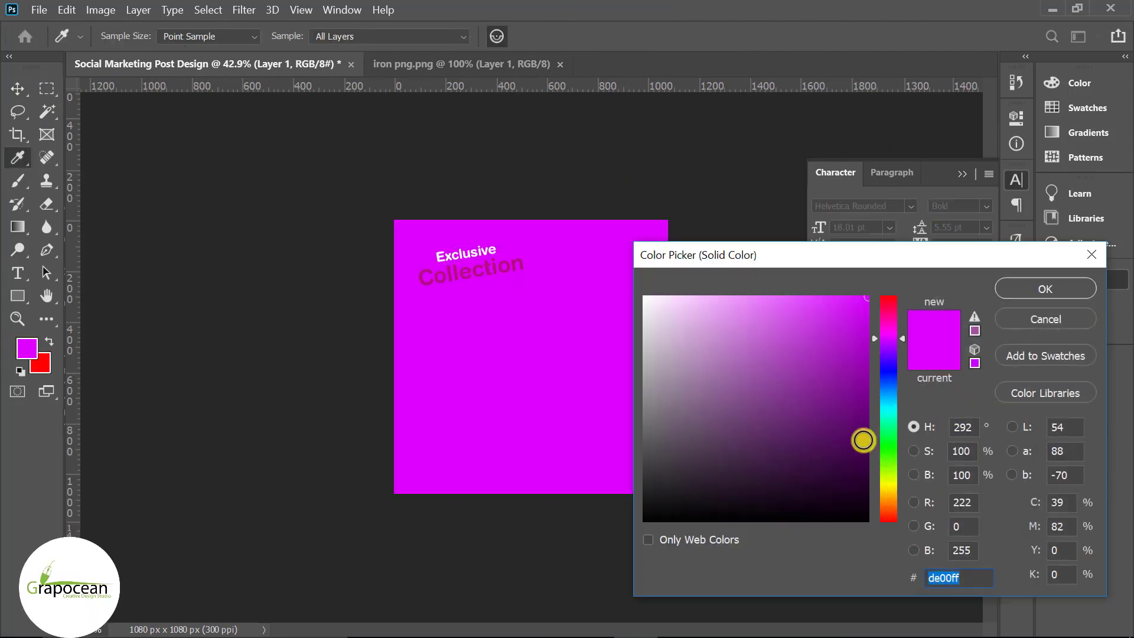
Step: Set the new fill to deep purple and try Vivid Light blending
{"action": "left_click_drag", "start_coordinate": [863, 440], "coordinate": [867, 458]}
{"action": "key", "text": "Return"}
{"action": "left_click", "coordinate": [926, 326]}
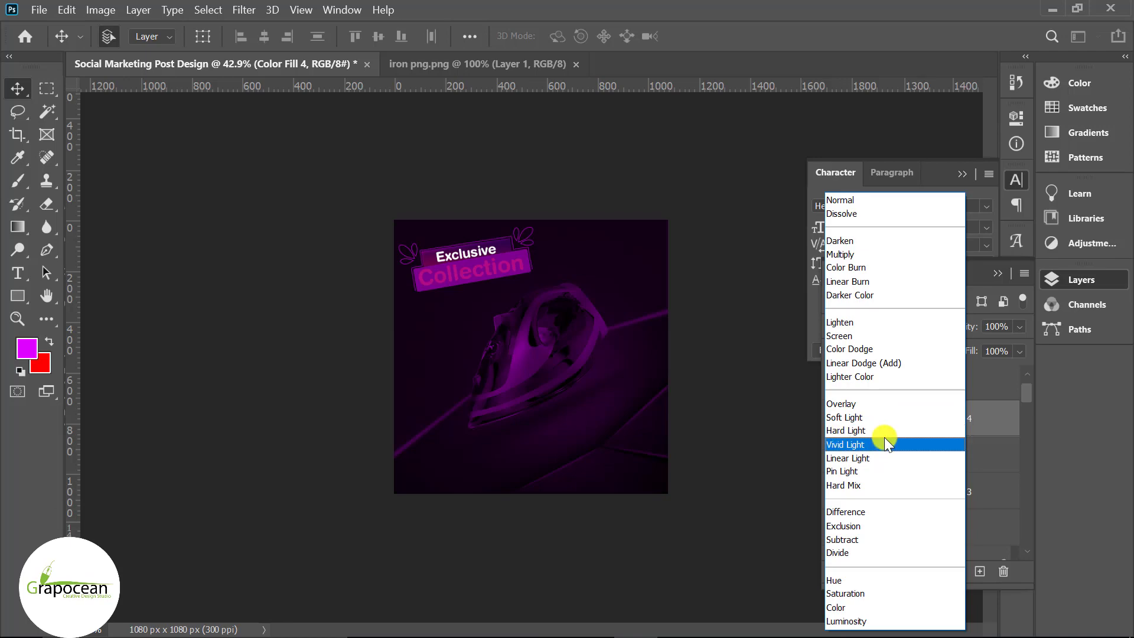
{"action": "left_click", "coordinate": [885, 438]}
Step: Clip Color Fill 4 to the iron layer and set its blend mode to Color
{"action": "right_click", "coordinate": [949, 433]}
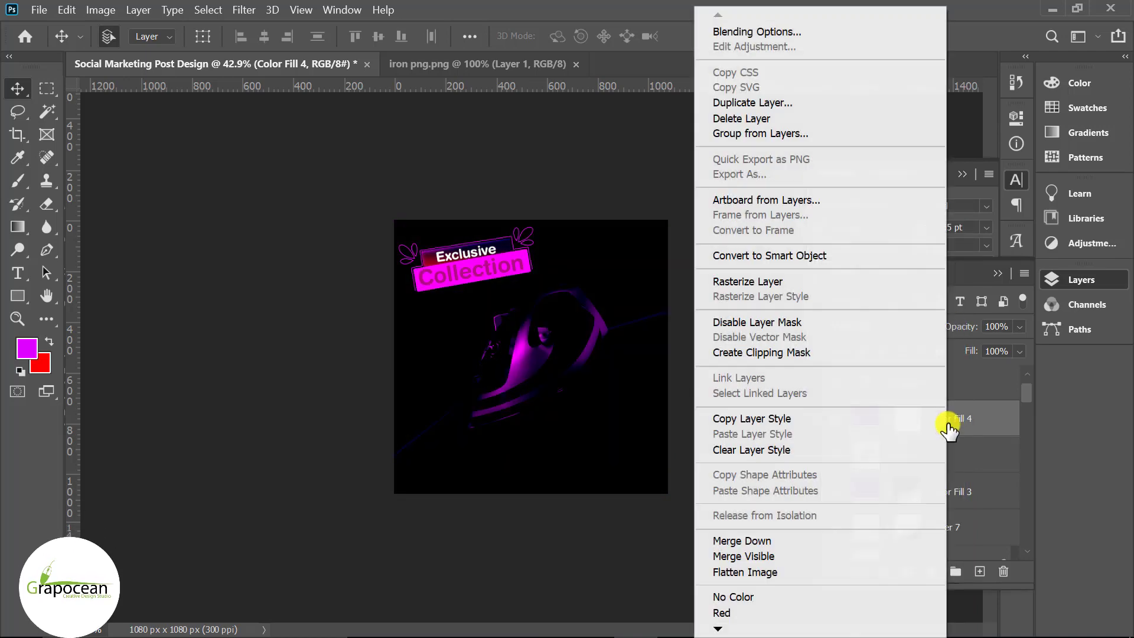
{"action": "left_click", "coordinate": [785, 355]}
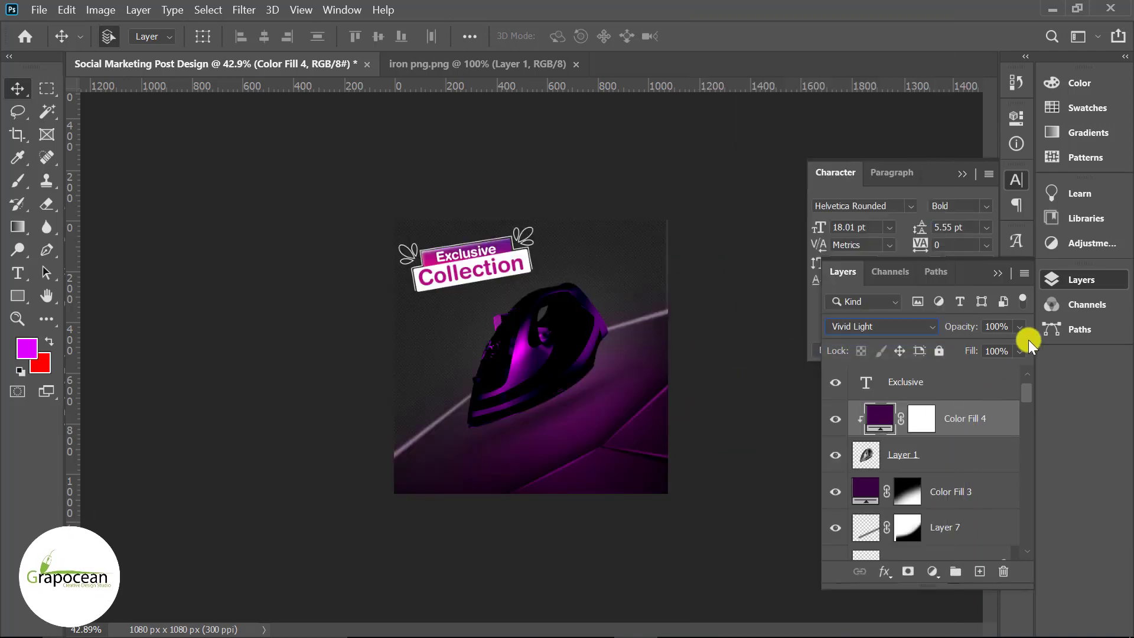
{"action": "left_click", "coordinate": [979, 348]}
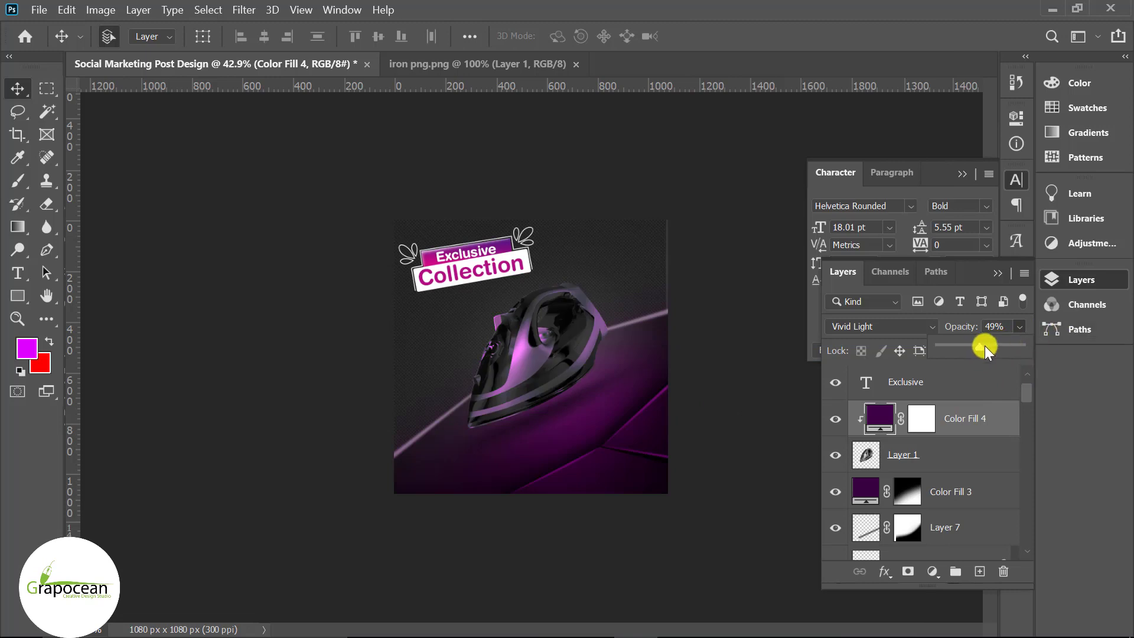
{"action": "key", "text": "Escape"}
{"action": "left_click", "coordinate": [881, 326]}
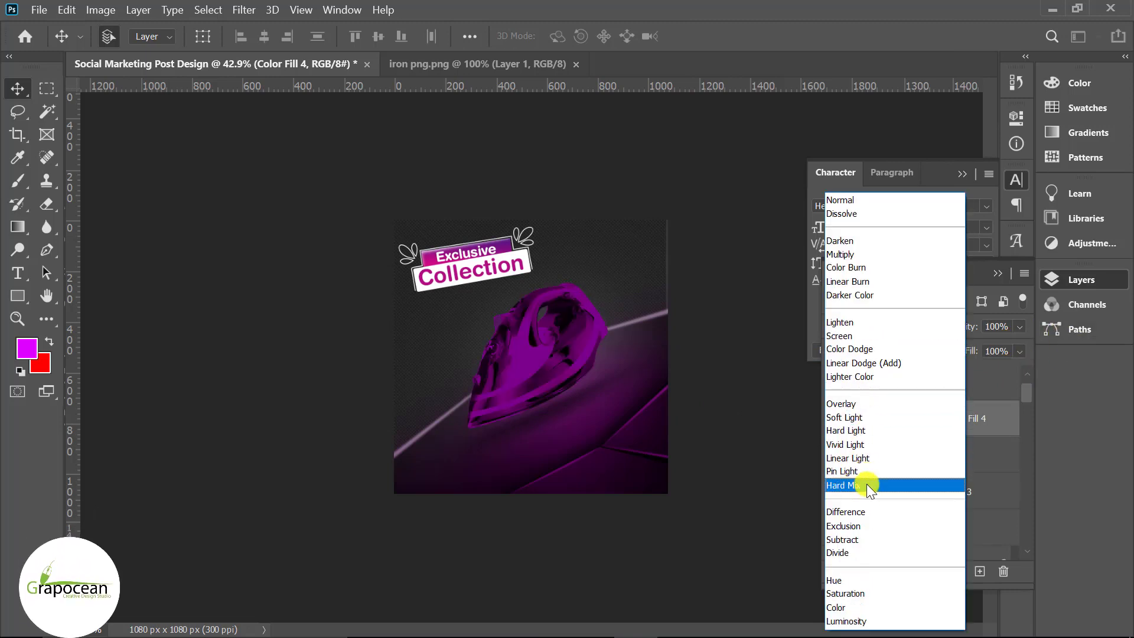
{"action": "left_click", "coordinate": [867, 608]}
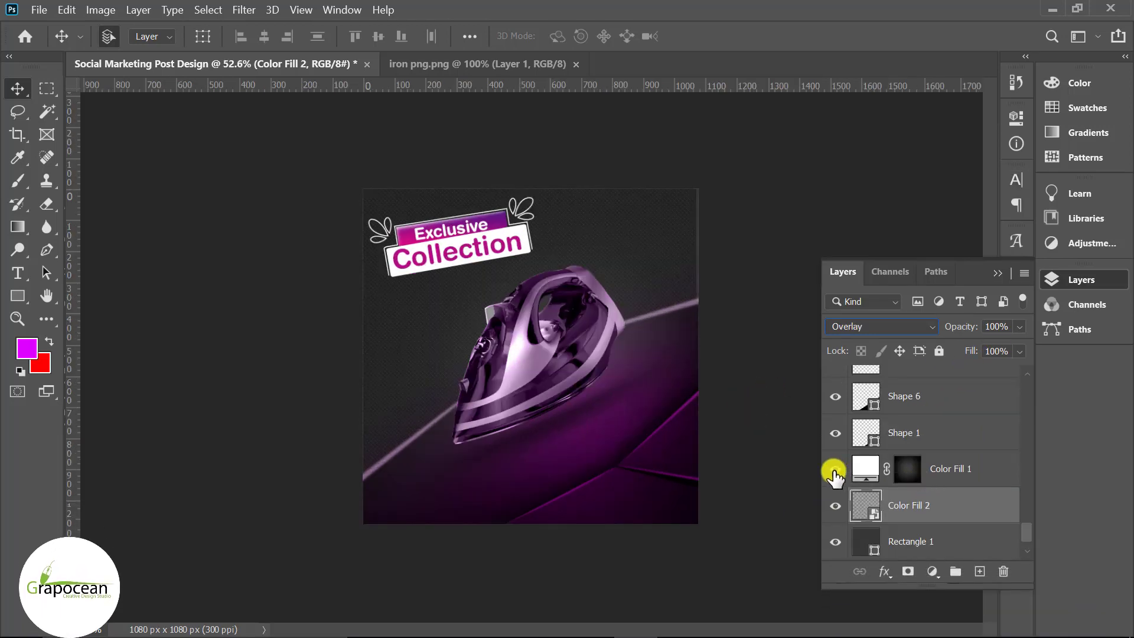
Step: Hide Color Fill 1 and add a magenta Solid Color fill layer in Color mode
{"action": "left_click", "coordinate": [835, 469]}
{"action": "left_click", "coordinate": [932, 571]}
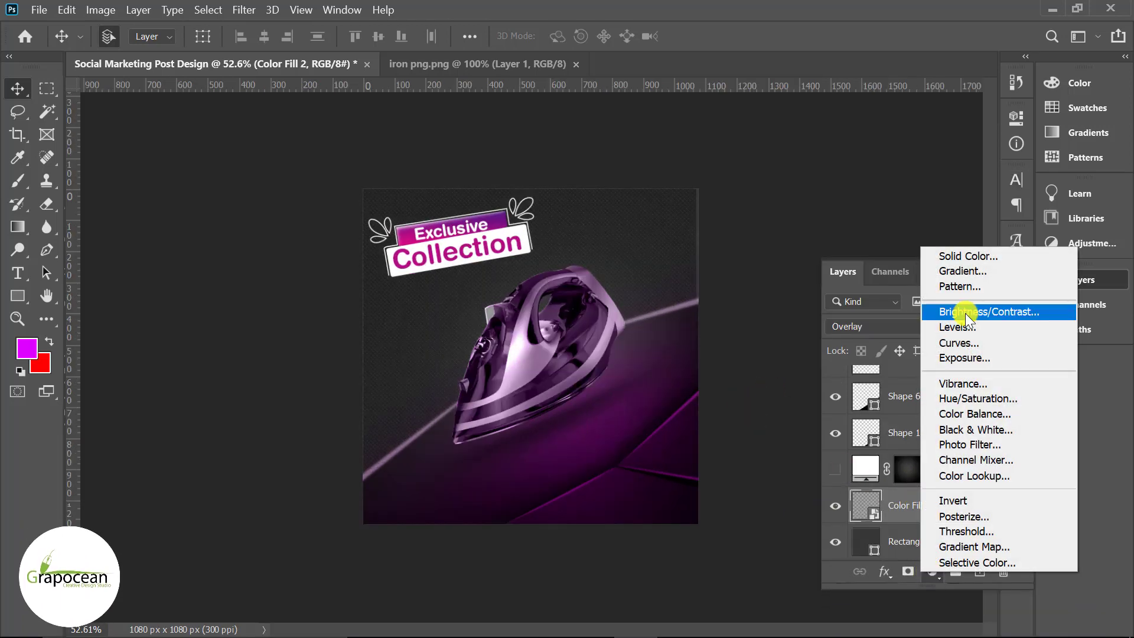
{"action": "left_click", "coordinate": [972, 256]}
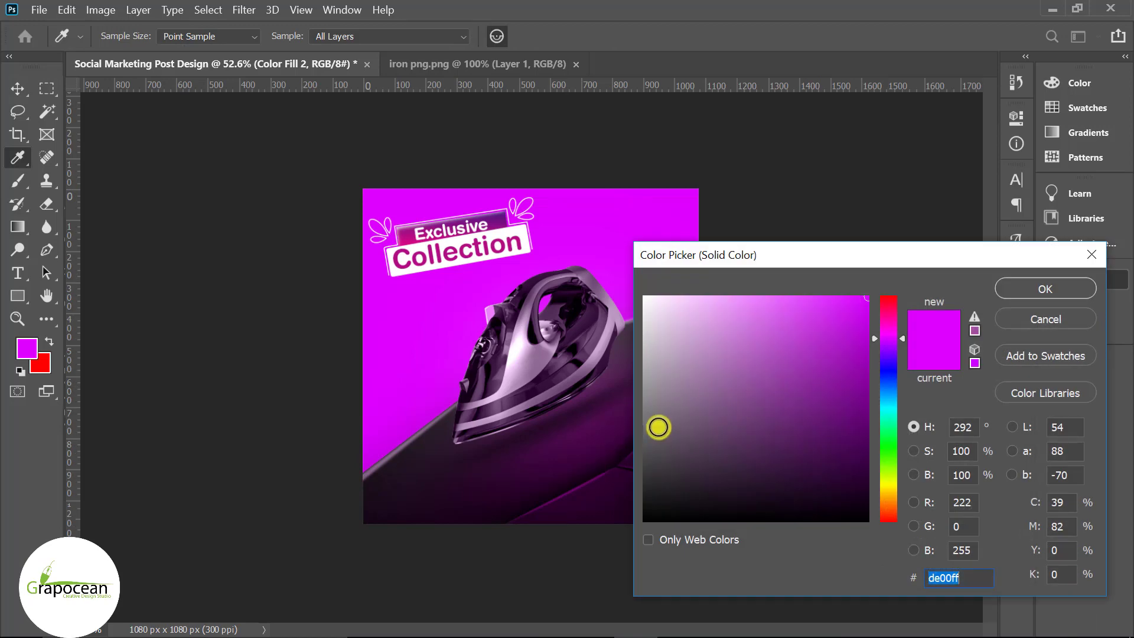
{"action": "left_click", "coordinate": [1027, 289]}
{"action": "left_click", "coordinate": [868, 326]}
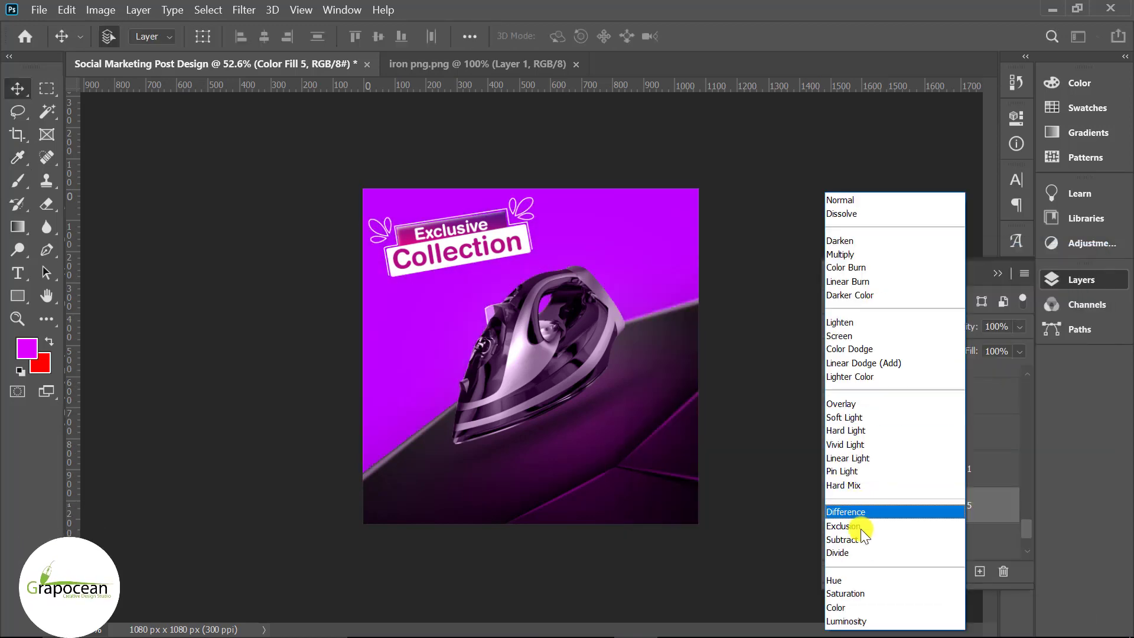
{"action": "left_click", "coordinate": [867, 609]}
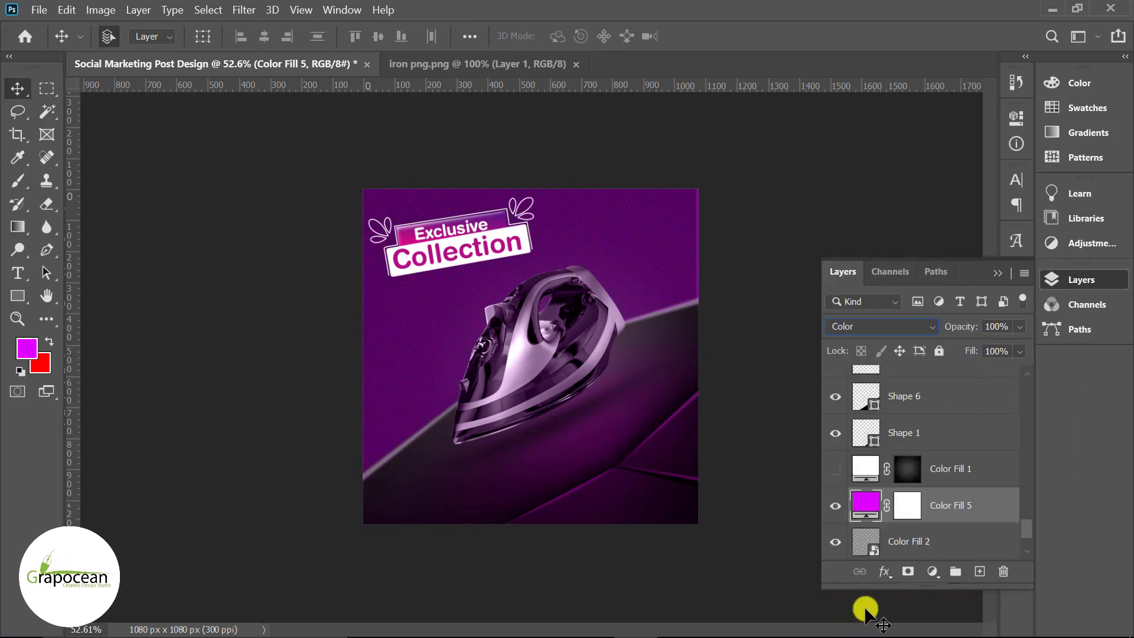
Step: Show Color Fill 1 again, keeping its white colour unchanged
{"action": "left_click", "coordinate": [514, 582]}
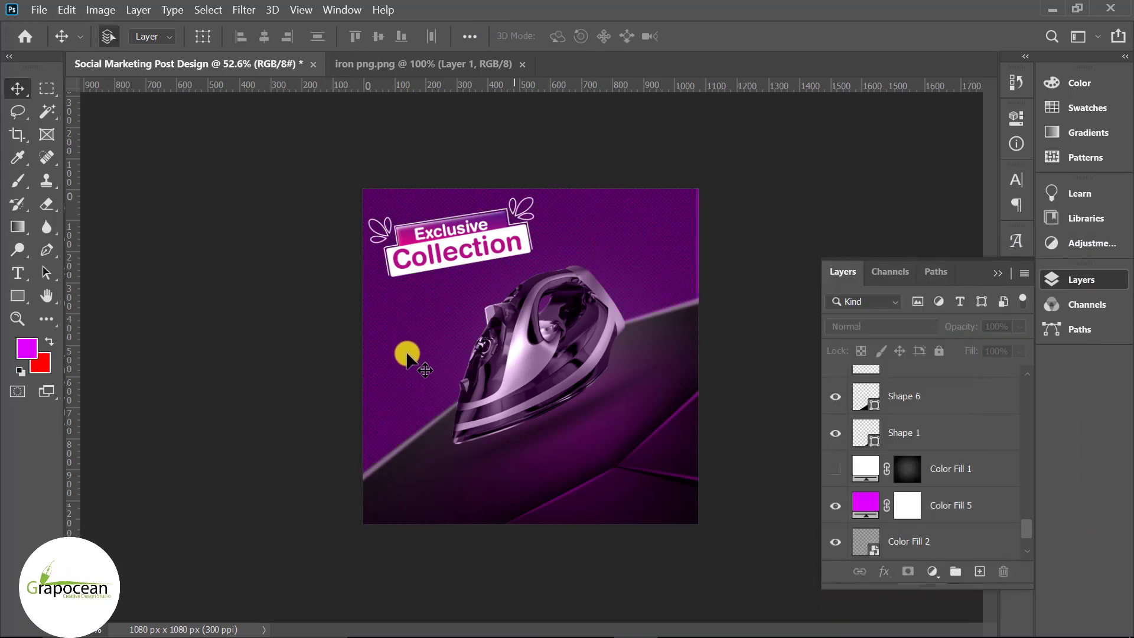
{"action": "left_click", "coordinate": [868, 502]}
{"action": "left_click", "coordinate": [837, 470]}
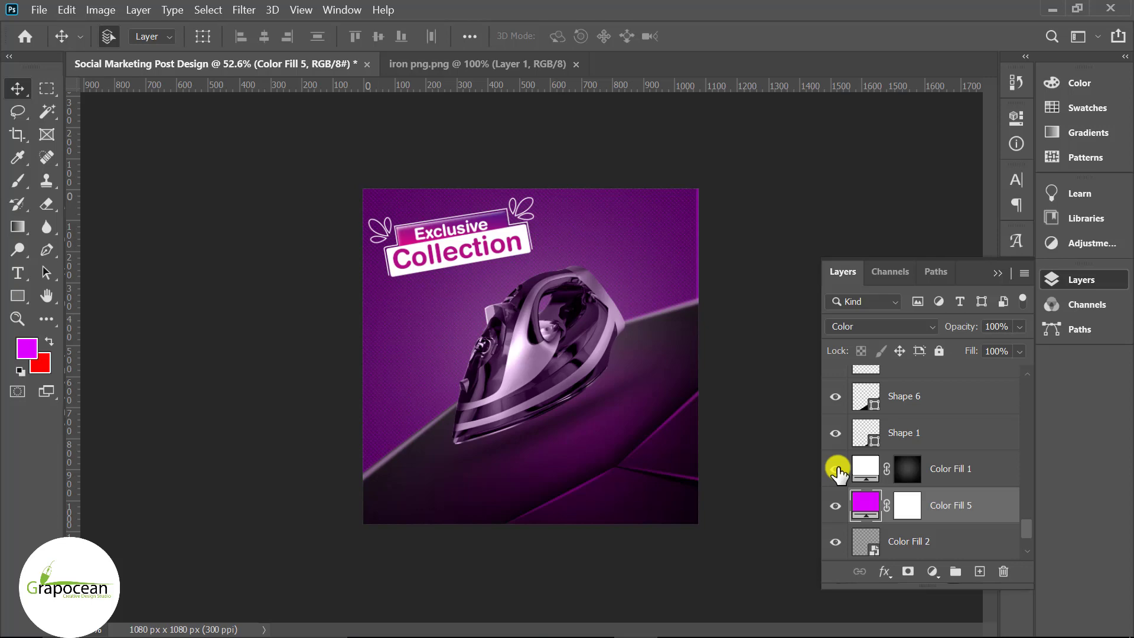
{"action": "double_click", "coordinate": [862, 469]}
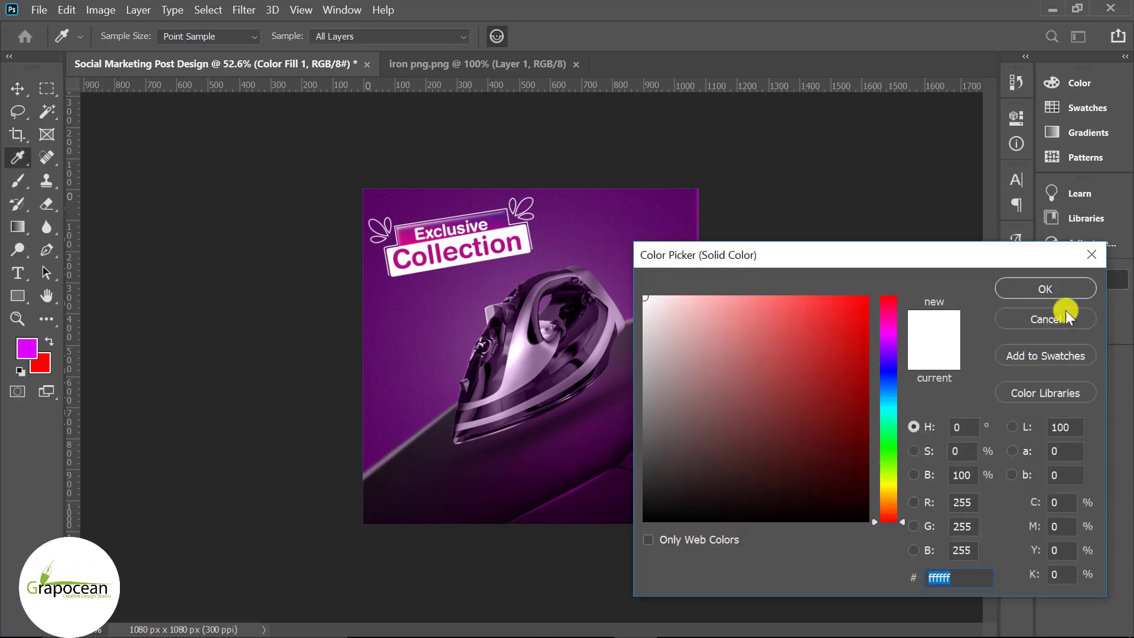
{"action": "left_click", "coordinate": [1065, 313]}
{"action": "scroll", "coordinate": [994, 480], "scroll_direction": "up", "scroll_amount": 5}
Step: Add a new layer and type a row of six dots in the upper right
{"action": "left_click", "coordinate": [979, 571]}
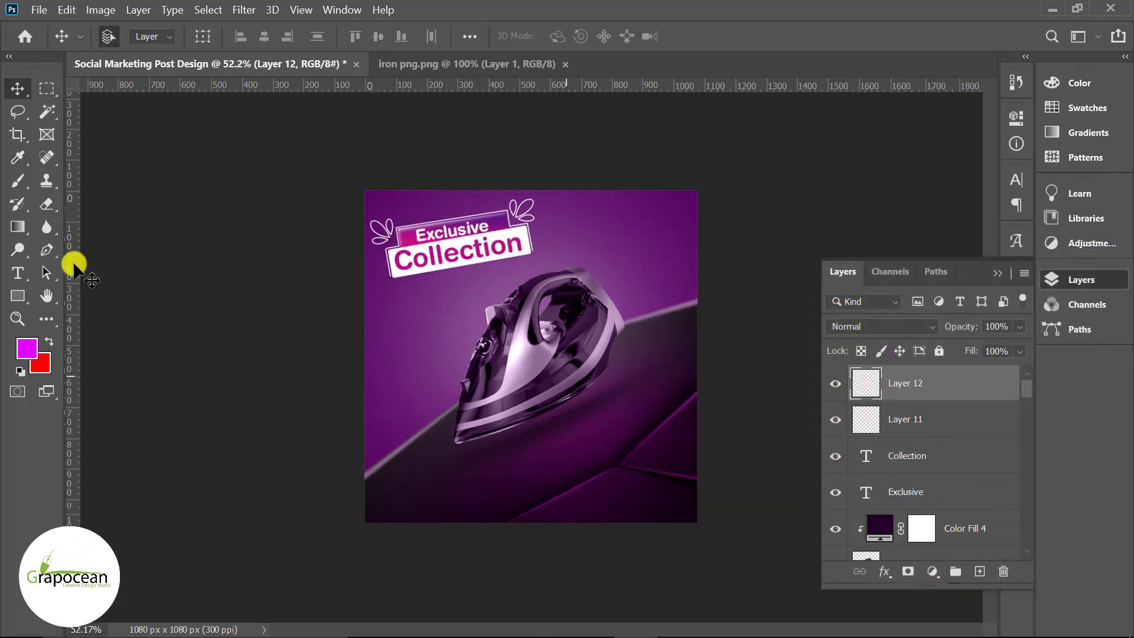
{"action": "left_click", "coordinate": [17, 273]}
{"action": "left_click", "coordinate": [599, 239]}
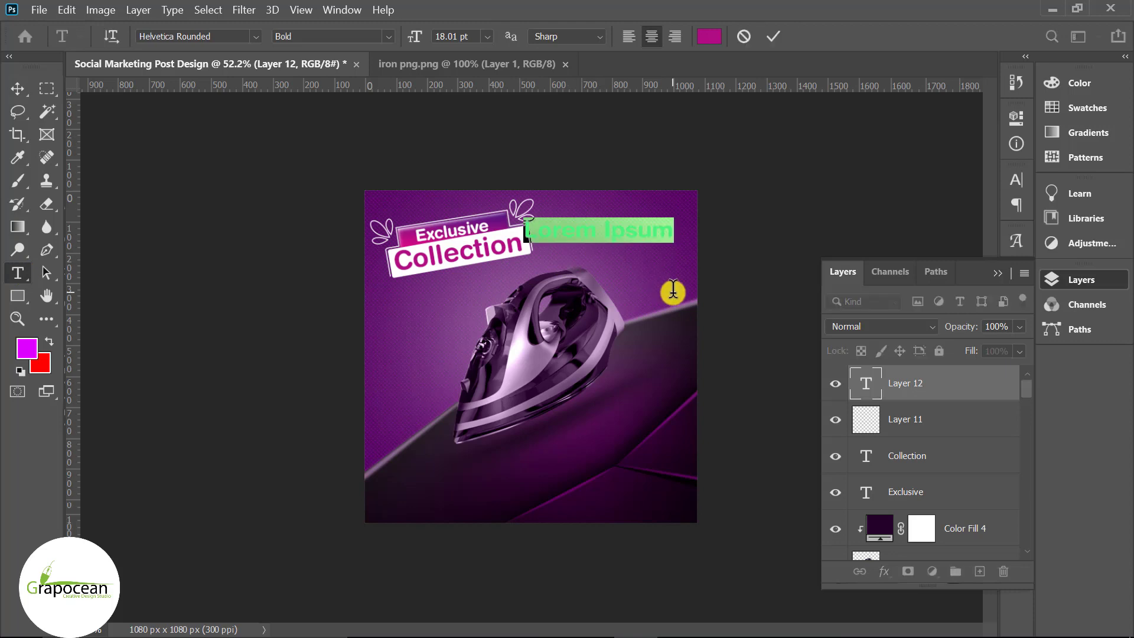
{"action": "key", "text": "BackSpace"}
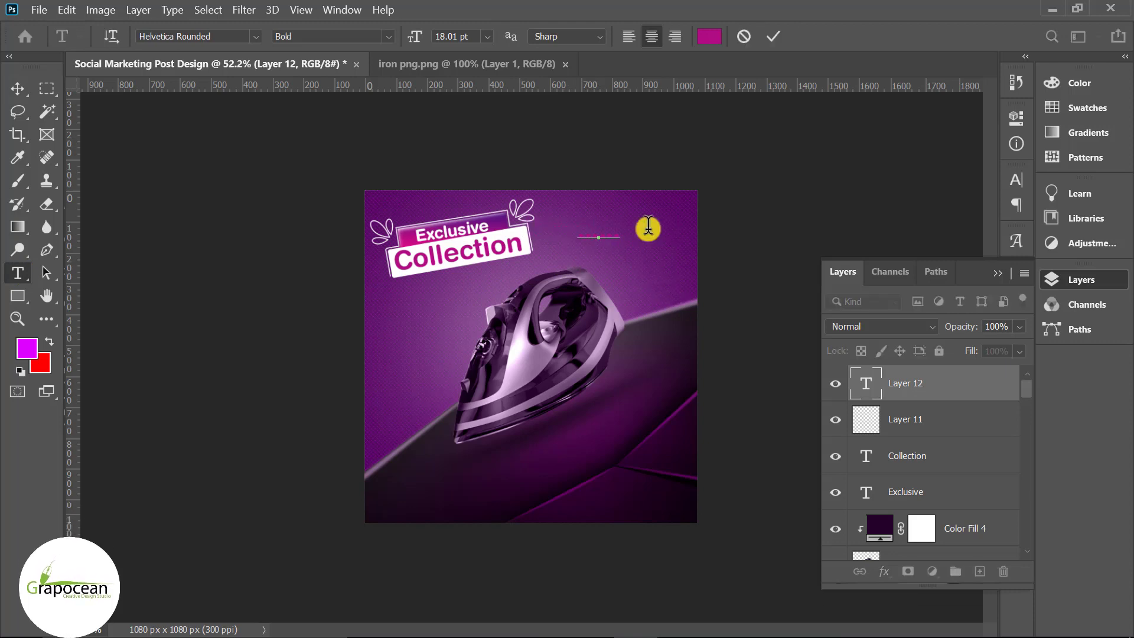
{"action": "type", "text": "......"}
Step: Make the dot text white and commit it
{"action": "key", "text": "ctrl+a"}
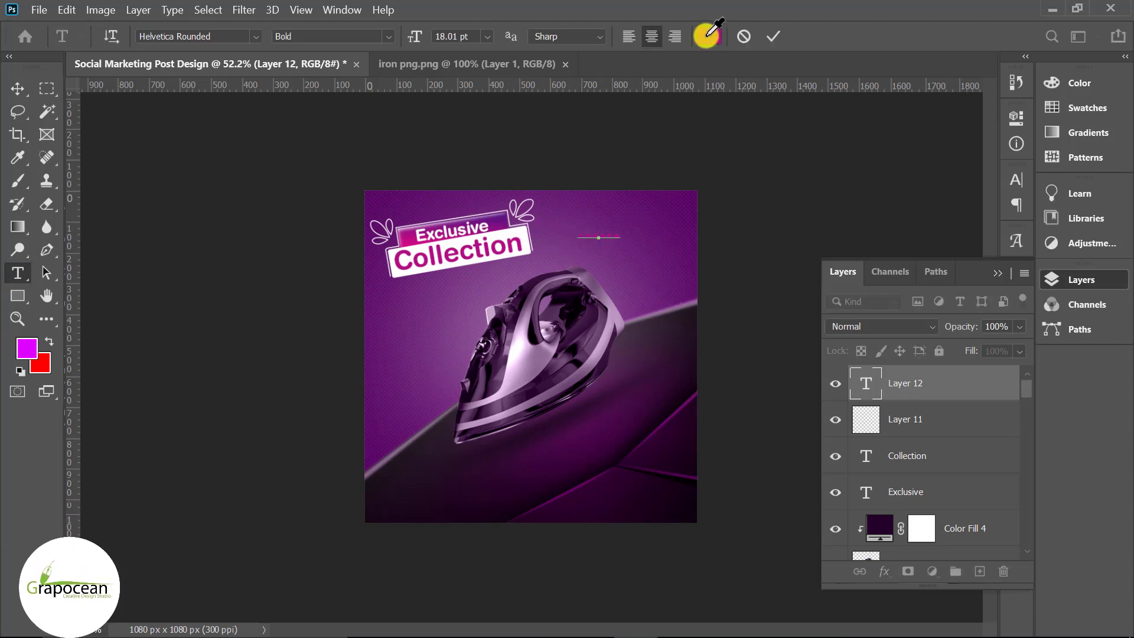
{"action": "left_click", "coordinate": [709, 36]}
{"action": "left_click", "coordinate": [1013, 287]}
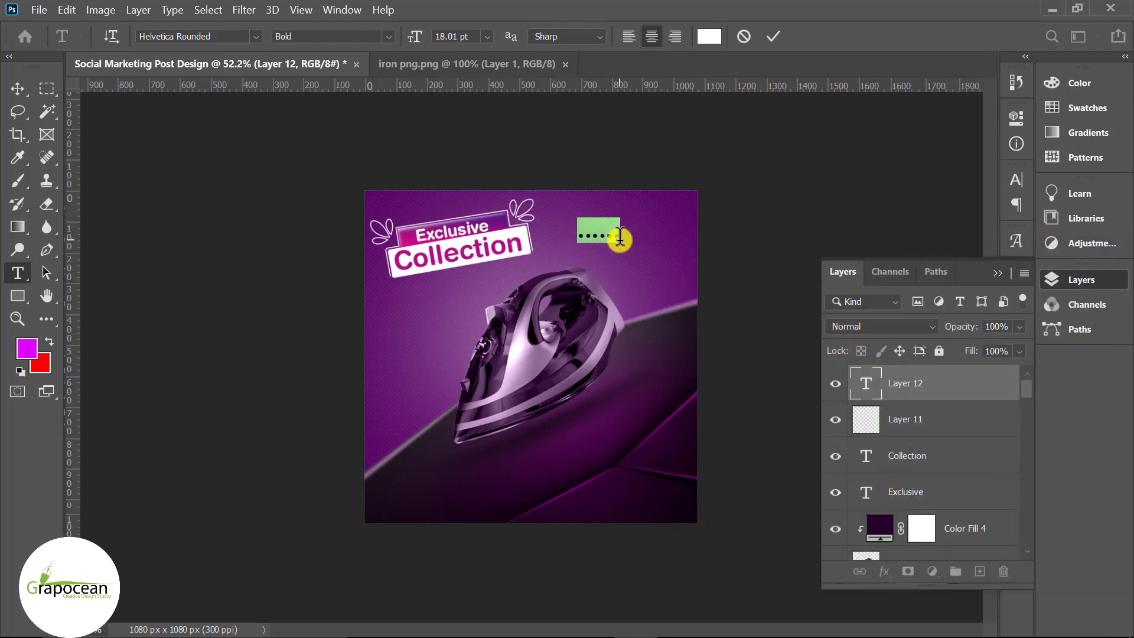
{"action": "key", "text": "ctrl+h"}
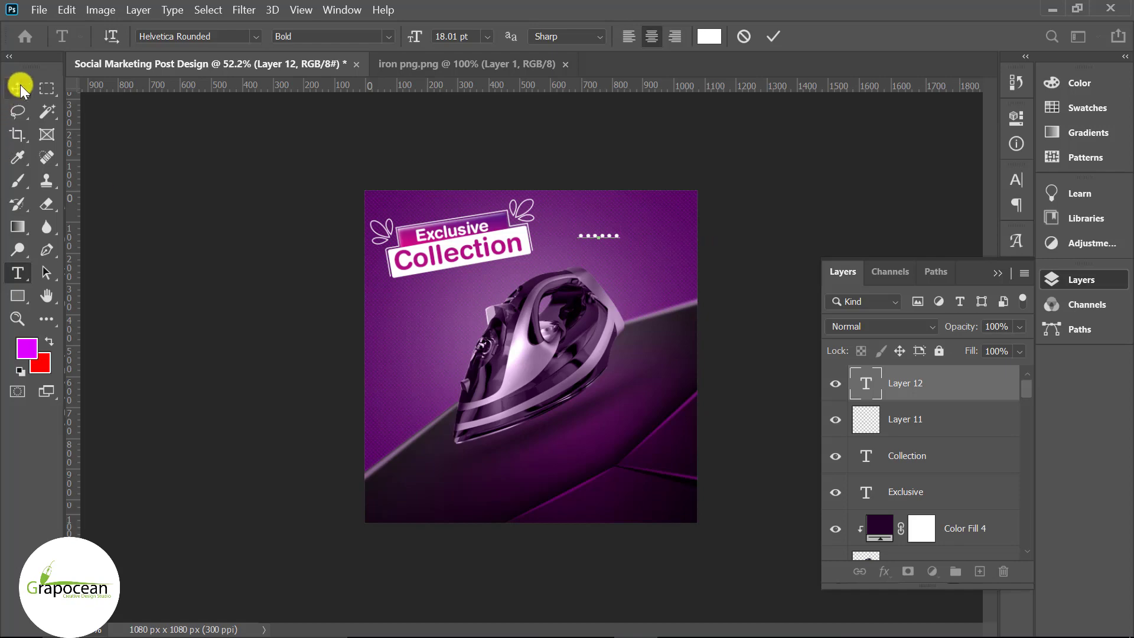
{"action": "left_click", "coordinate": [18, 88]}
{"action": "scroll", "coordinate": [594, 303], "scroll_direction": "up", "scroll_amount": 1}
{"action": "scroll", "coordinate": [611, 233], "scroll_direction": "up", "scroll_amount": 2}
Step: Position the dot row top right and Alt-drag copies downward into an eight-row grid
{"action": "left_click_drag", "start_coordinate": [687, 152], "coordinate": [798, 144]}
{"action": "scroll", "coordinate": [805, 178], "scroll_direction": "up", "scroll_amount": 3}
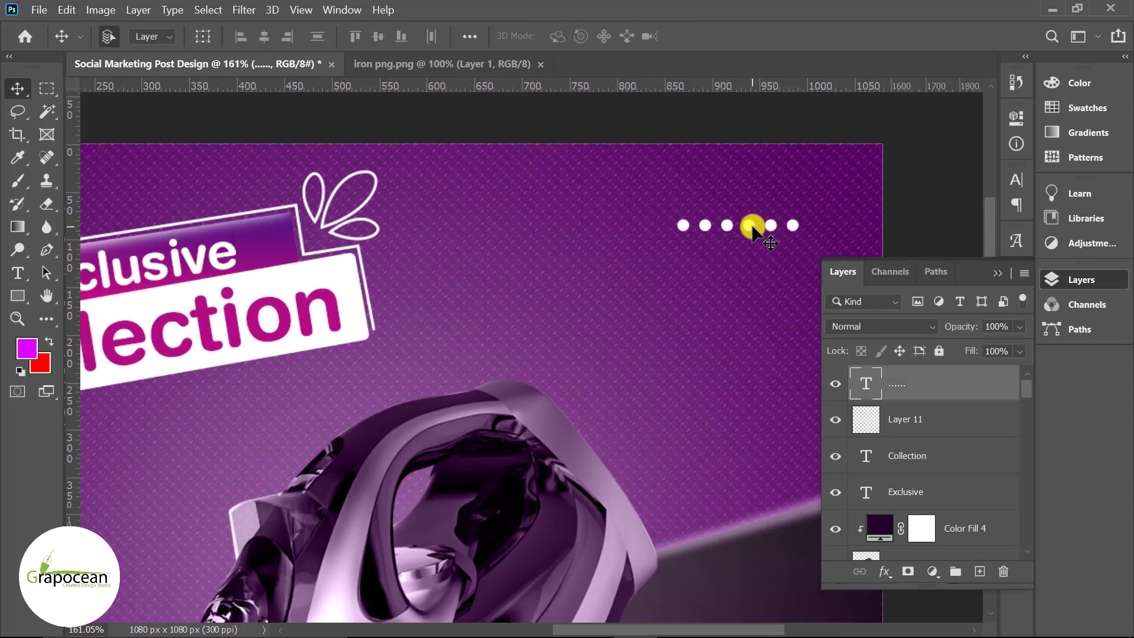
{"action": "mouse_move", "coordinate": [753, 231]}
{"action": "left_mouse_down"}
{"action": "mouse_move", "coordinate": [761, 201]}
{"action": "mouse_move", "coordinate": [760, 217]}
{"action": "mouse_move", "coordinate": [718, 248]}
{"action": "left_mouse_up"}
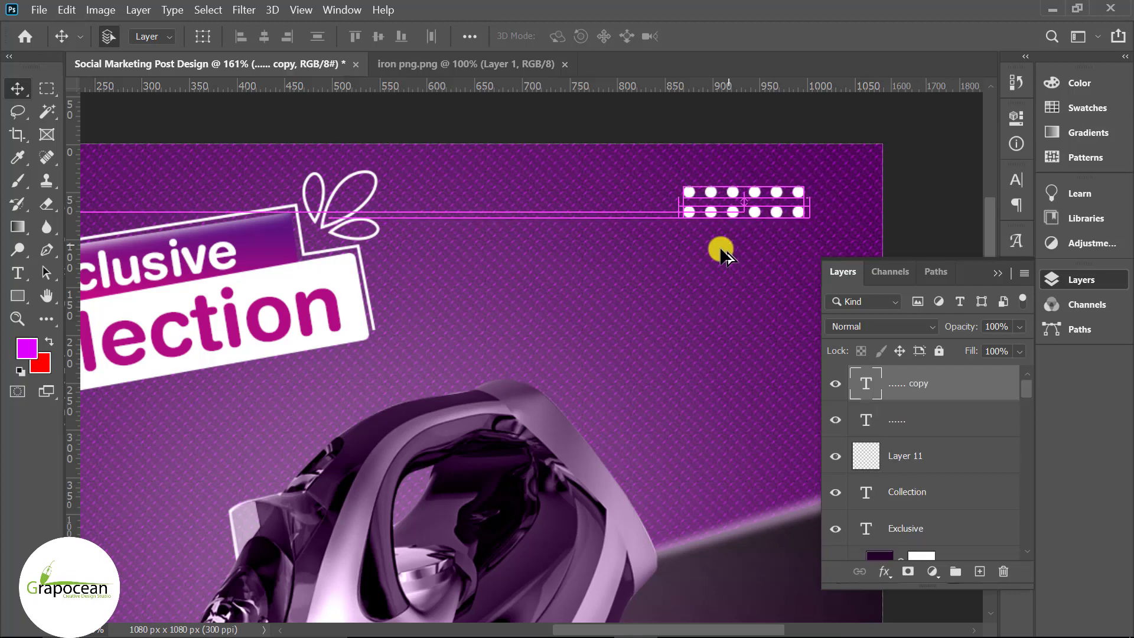
{"action": "scroll", "coordinate": [719, 248], "scroll_direction": "up", "scroll_amount": 3}
{"action": "mouse_move", "coordinate": [754, 213]}
{"action": "left_mouse_down"}
{"action": "mouse_move", "coordinate": [749, 316]}
{"action": "mouse_move", "coordinate": [749, 230]}
{"action": "left_mouse_up"}
{"action": "scroll", "coordinate": [749, 315], "scroll_direction": "down", "scroll_amount": 2}
{"action": "scroll", "coordinate": [688, 337], "scroll_direction": "down", "scroll_amount": 4}
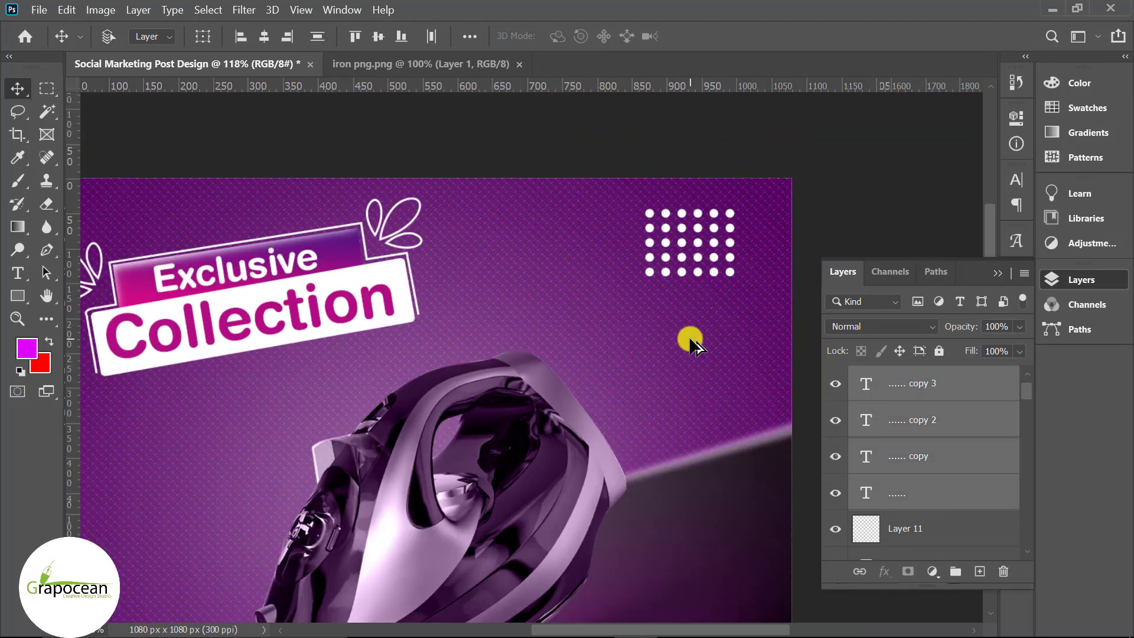
{"action": "scroll", "coordinate": [893, 132], "scroll_direction": "up", "scroll_amount": 2}
{"action": "scroll", "coordinate": [738, 181], "scroll_direction": "up", "scroll_amount": 2}
{"action": "left_click_drag", "start_coordinate": [739, 180], "coordinate": [709, 246]}
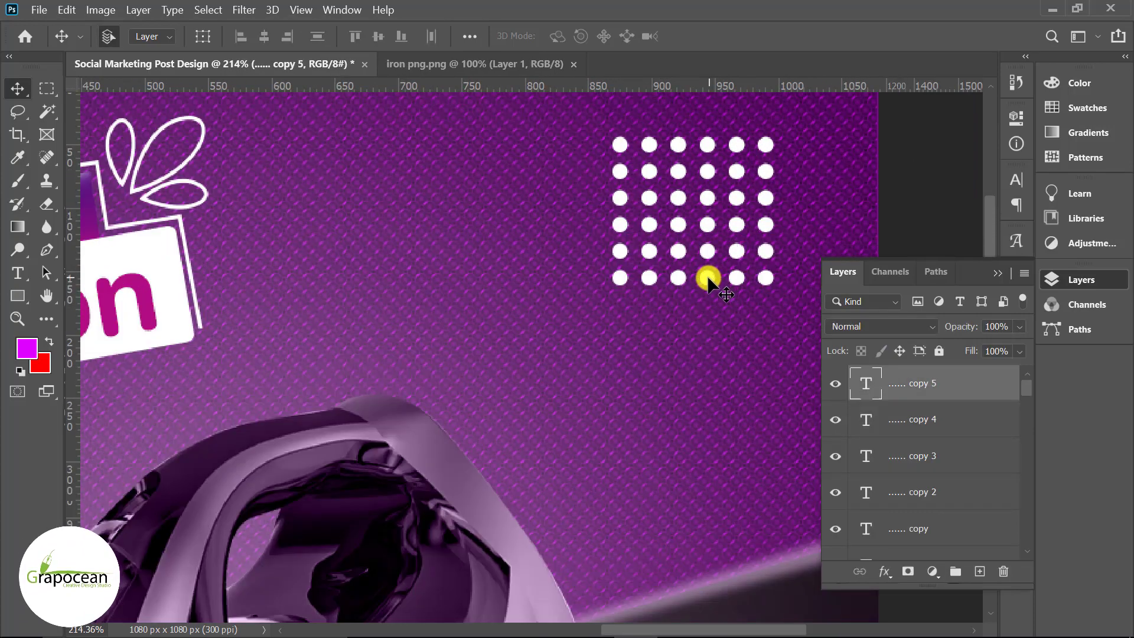
{"action": "scroll", "coordinate": [962, 480], "scroll_direction": "down", "scroll_amount": 3}
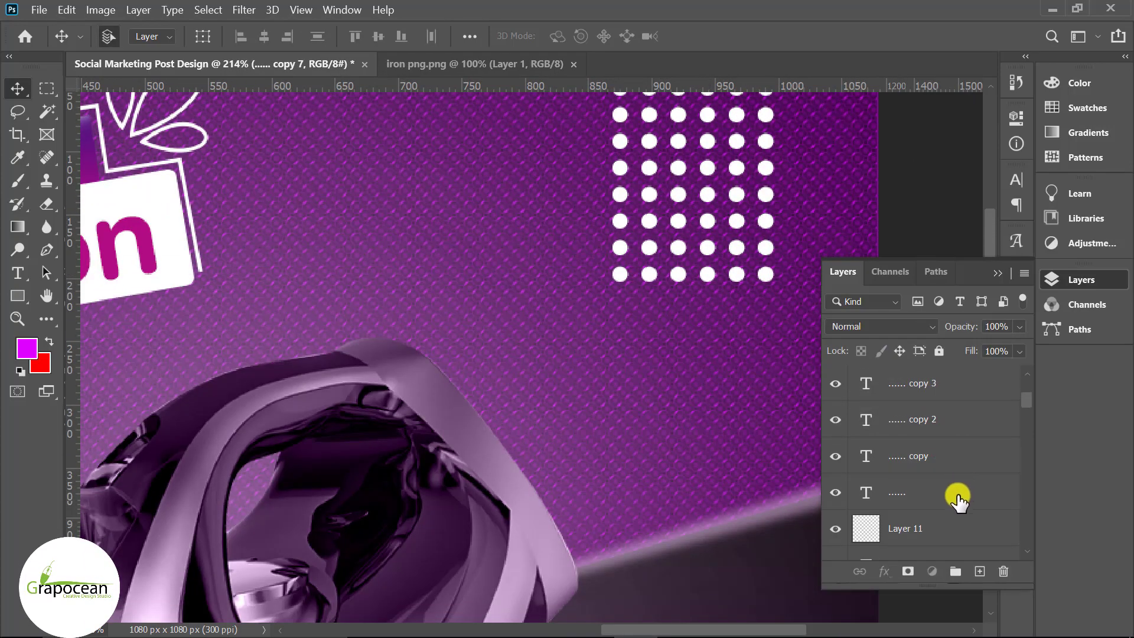
Step: Convert all dot row layers into one smart object and add a layer mask
{"action": "left_click", "coordinate": [960, 495], "text": "shift"}
{"action": "right_click", "coordinate": [958, 490]}
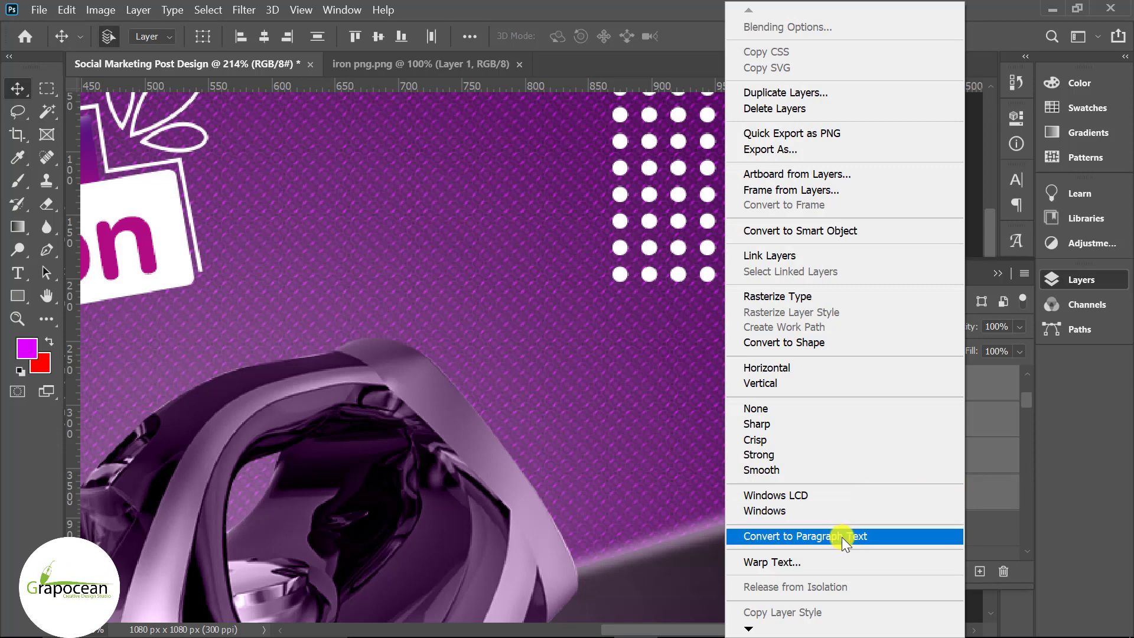
{"action": "left_click", "coordinate": [809, 230]}
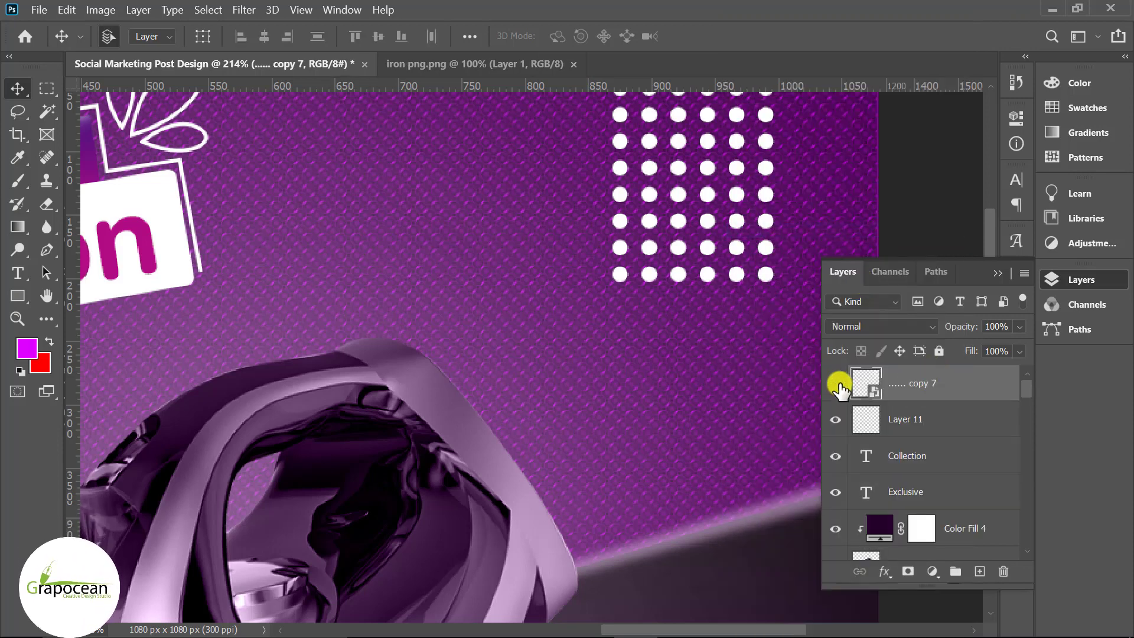
{"action": "left_click", "coordinate": [908, 571]}
Step: Fade the dot grid's lower rows with a black-to-white gradient on its mask
{"action": "scroll", "coordinate": [674, 408], "scroll_direction": "down", "scroll_amount": 3}
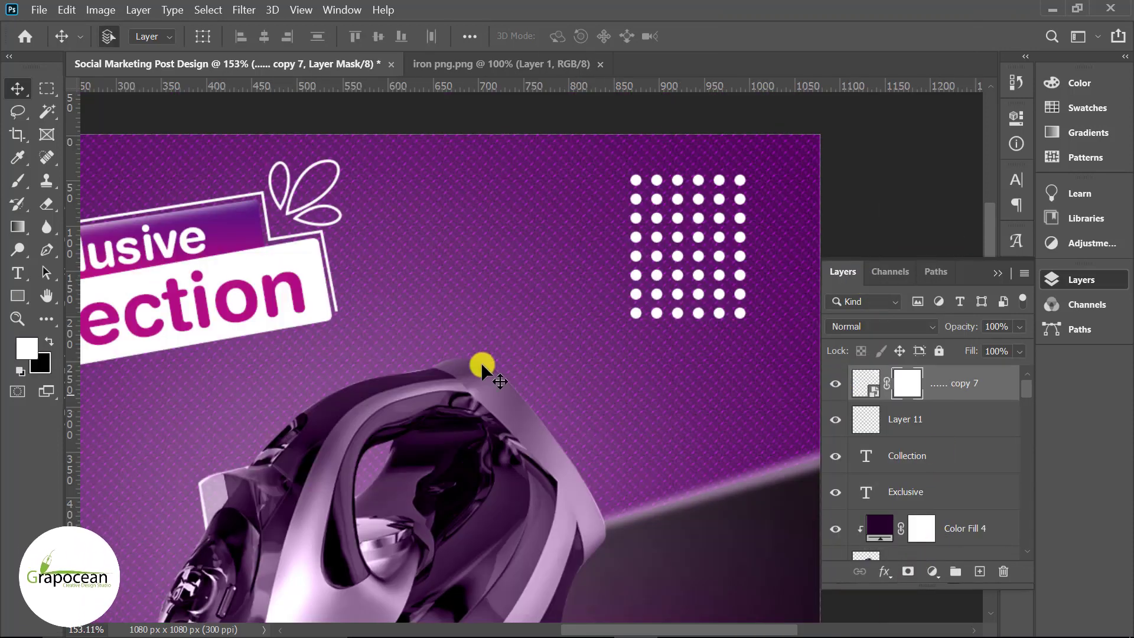
{"action": "left_click", "coordinate": [16, 226]}
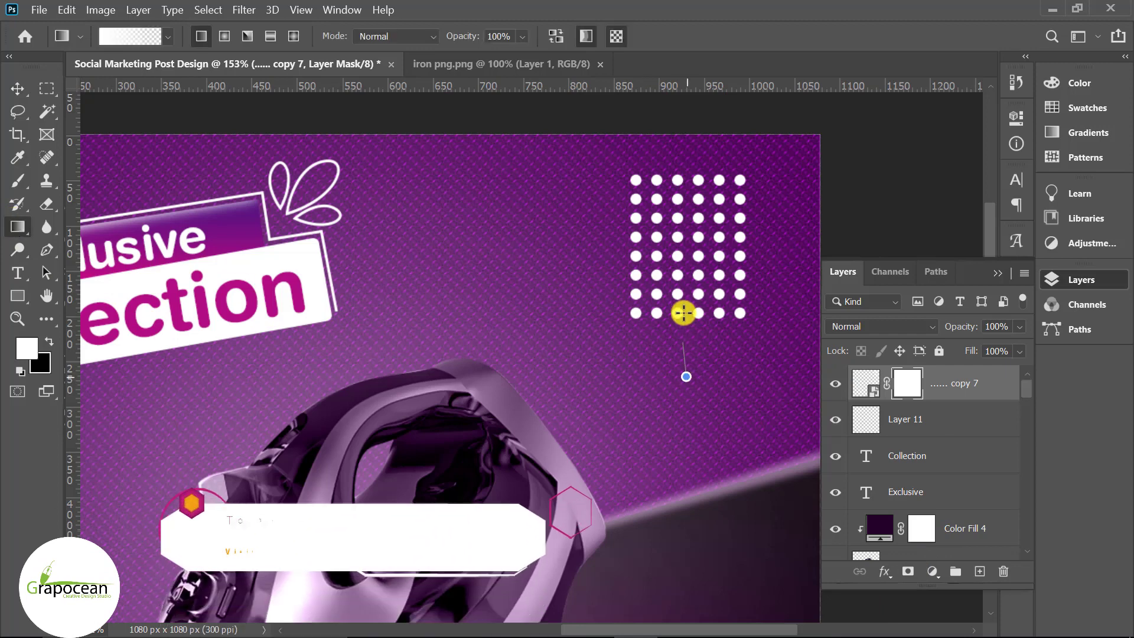
{"action": "left_click_drag", "start_coordinate": [683, 313], "coordinate": [683, 314]}
{"action": "key", "text": "x"}
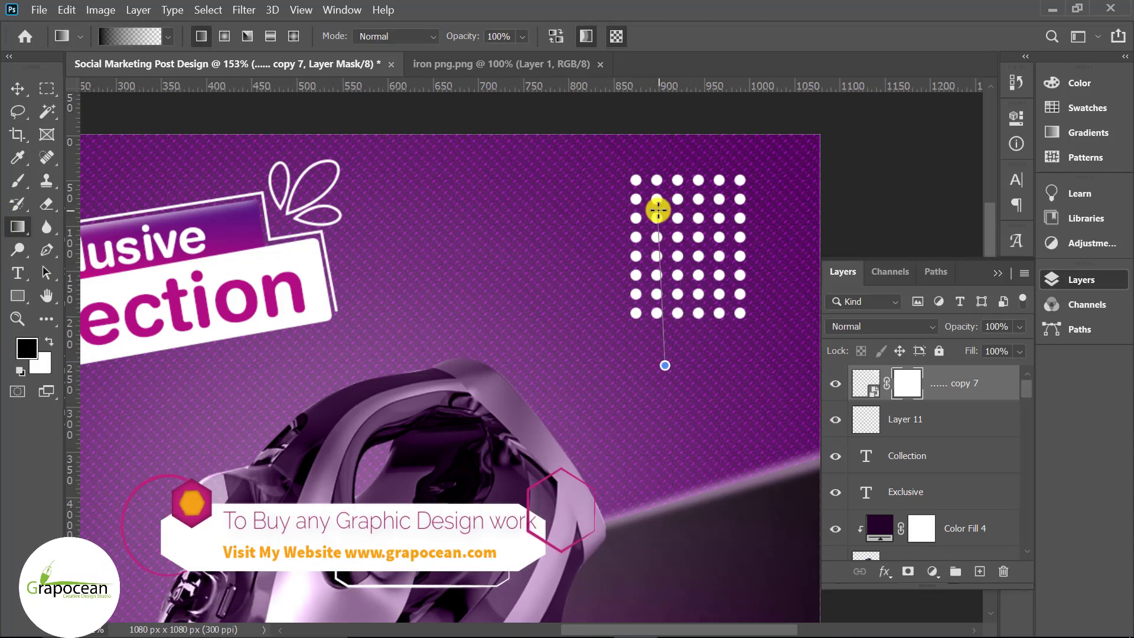
{"action": "left_click_drag", "start_coordinate": [657, 209], "coordinate": [658, 210]}
{"action": "left_click_drag", "start_coordinate": [685, 349], "coordinate": [686, 242]}
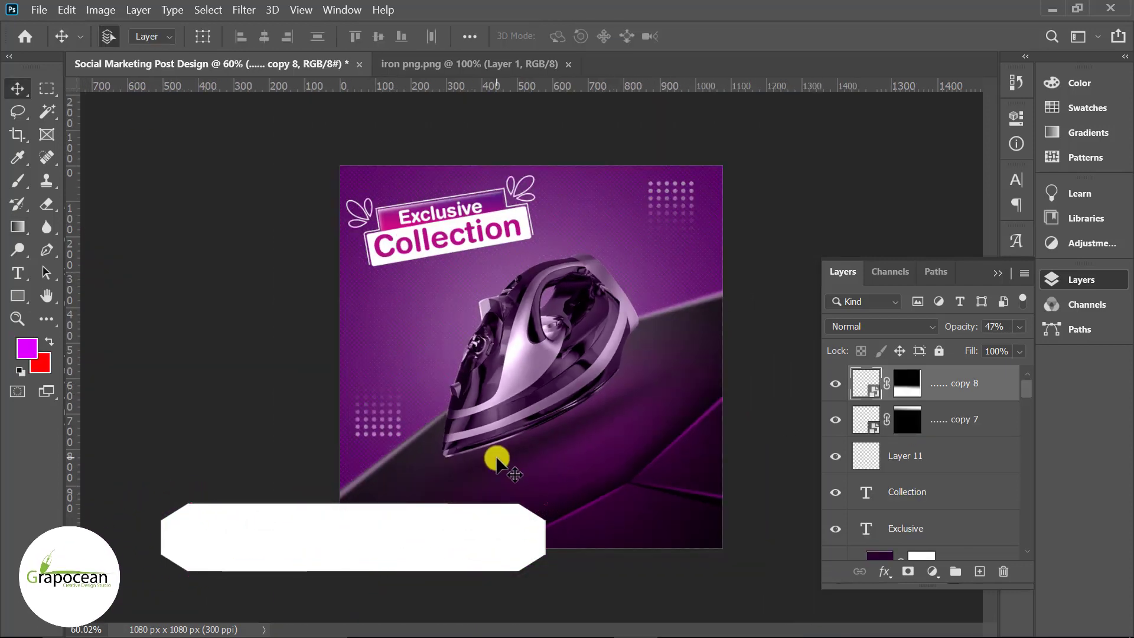
Step: Free Transform the duplicated dot grid and move it left of the iron
{"action": "key", "text": "ctrl+t"}
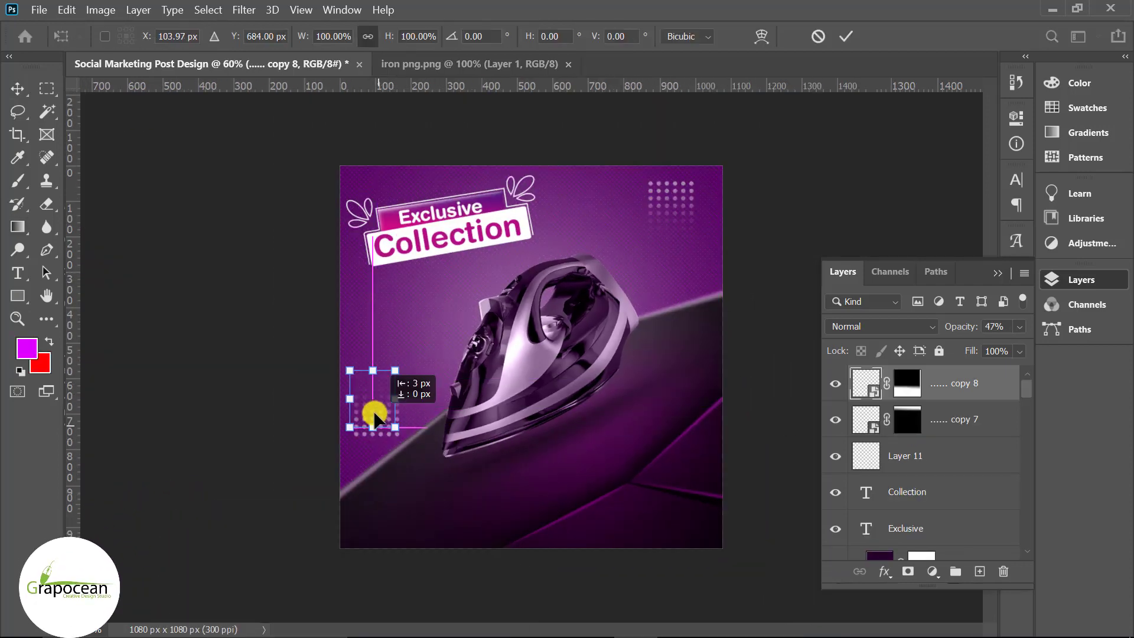
{"action": "left_click_drag", "start_coordinate": [375, 415], "coordinate": [373, 412]}
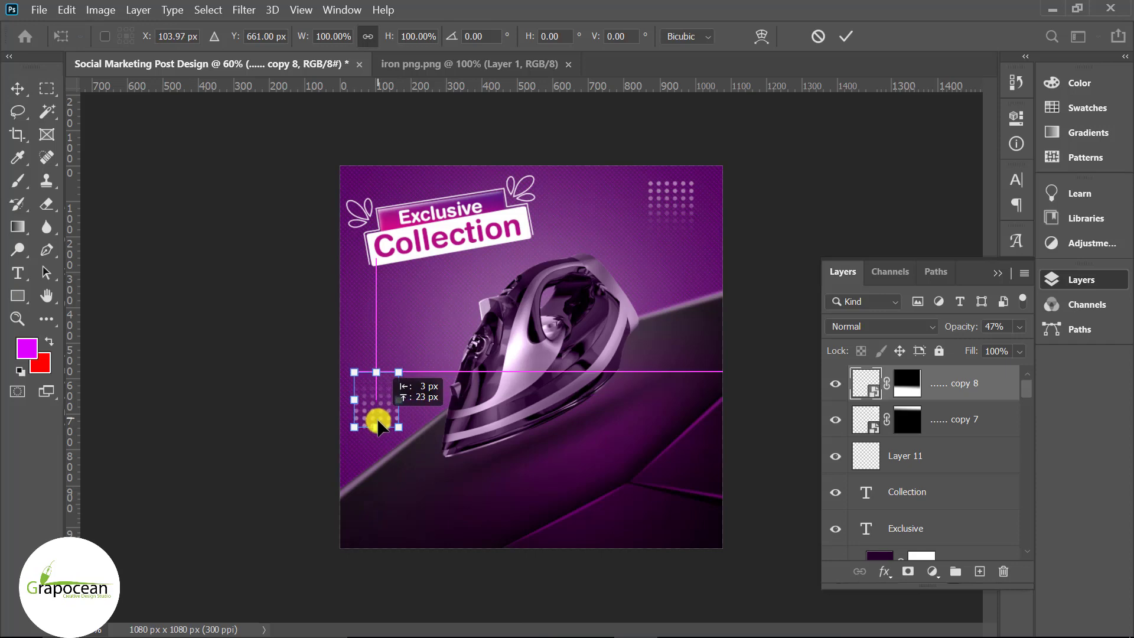
{"action": "left_click", "coordinate": [846, 36]}
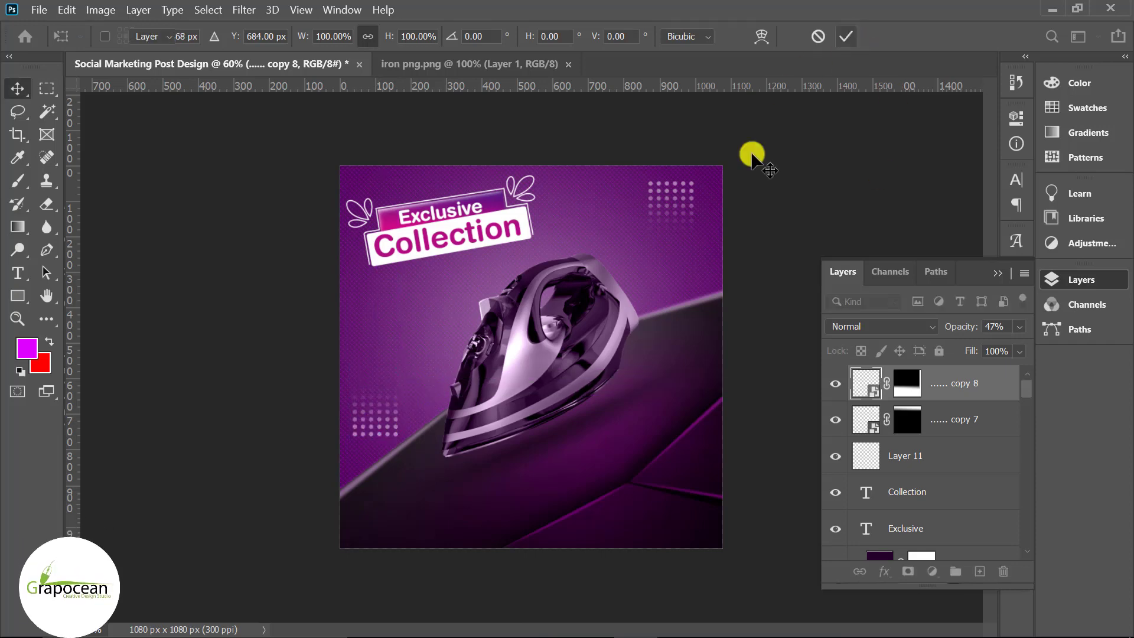
{"action": "left_click", "coordinate": [712, 260]}
Step: Preview a darker purple for Color Fill 5, then cancel to keep magenta
{"action": "double_click", "coordinate": [867, 538]}
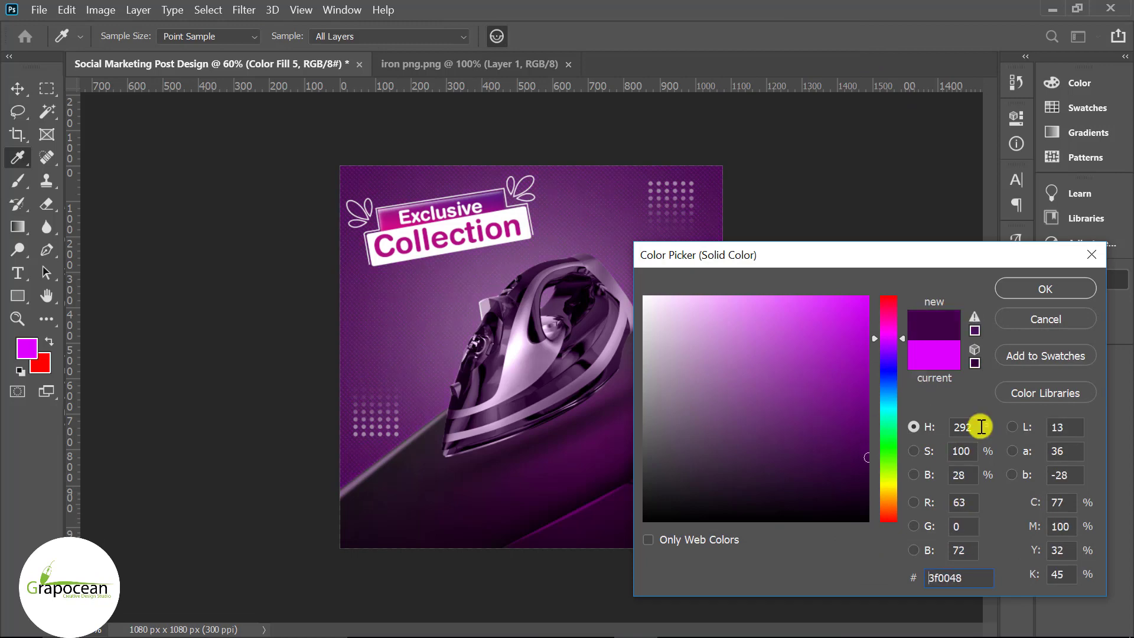
{"action": "left_click_drag", "start_coordinate": [825, 410], "coordinate": [959, 481]}
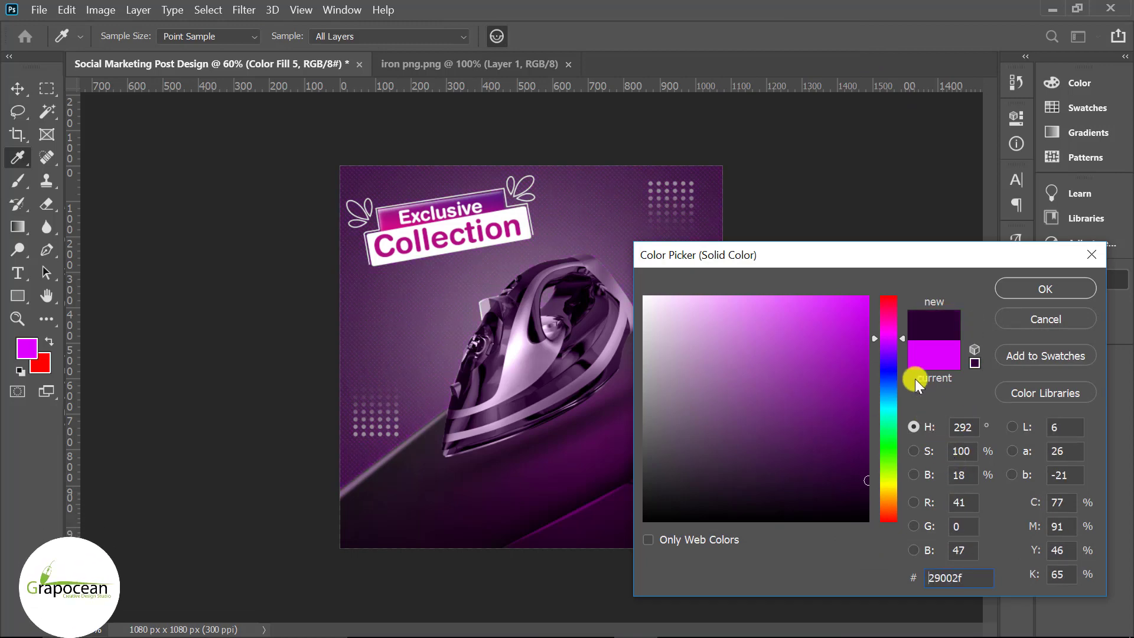
{"action": "left_click", "coordinate": [1045, 319]}
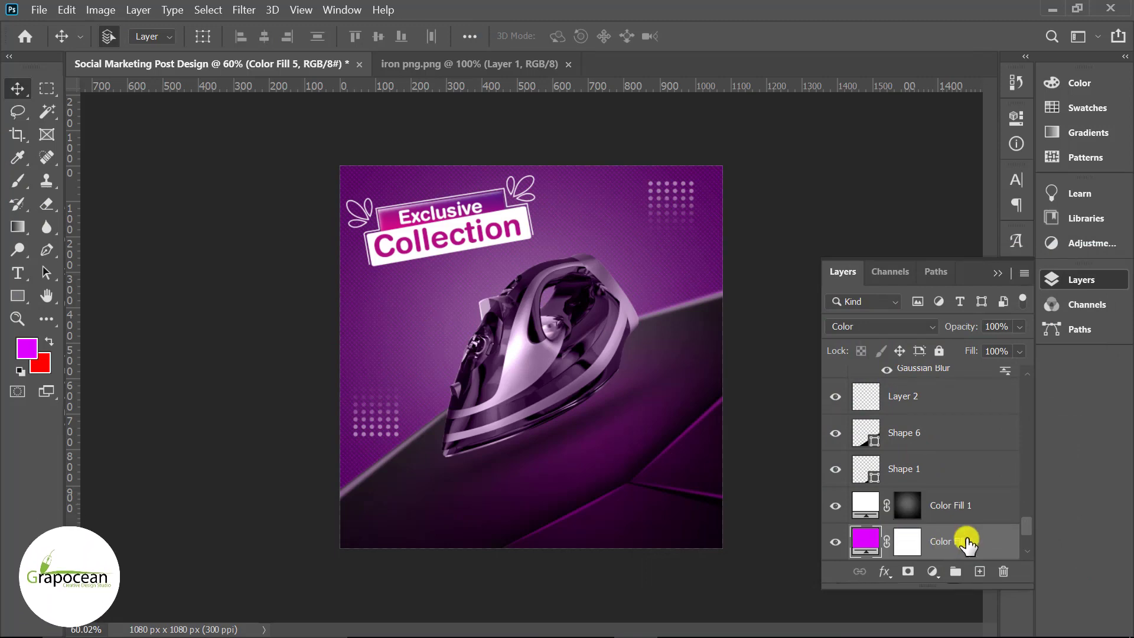
{"action": "scroll", "coordinate": [962, 539], "scroll_direction": "down", "scroll_amount": 1}
{"action": "scroll", "coordinate": [921, 501], "scroll_direction": "down", "scroll_amount": 1}
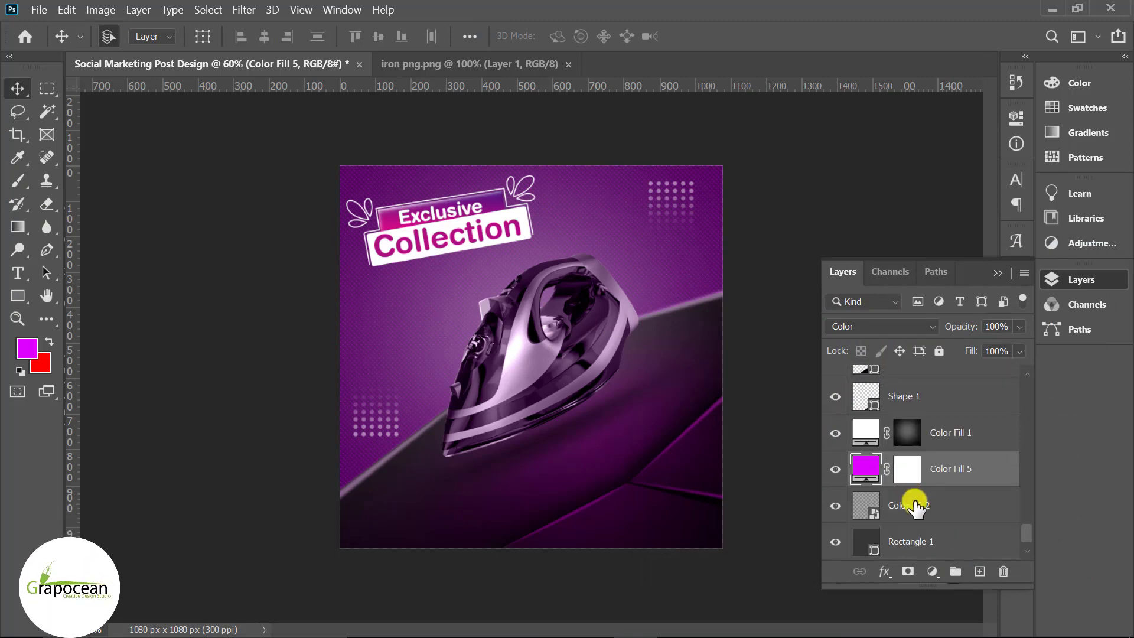
Step: Add a near-black Solid Color fill above Color Fill 1 and invert its mask
{"action": "left_click", "coordinate": [940, 442]}
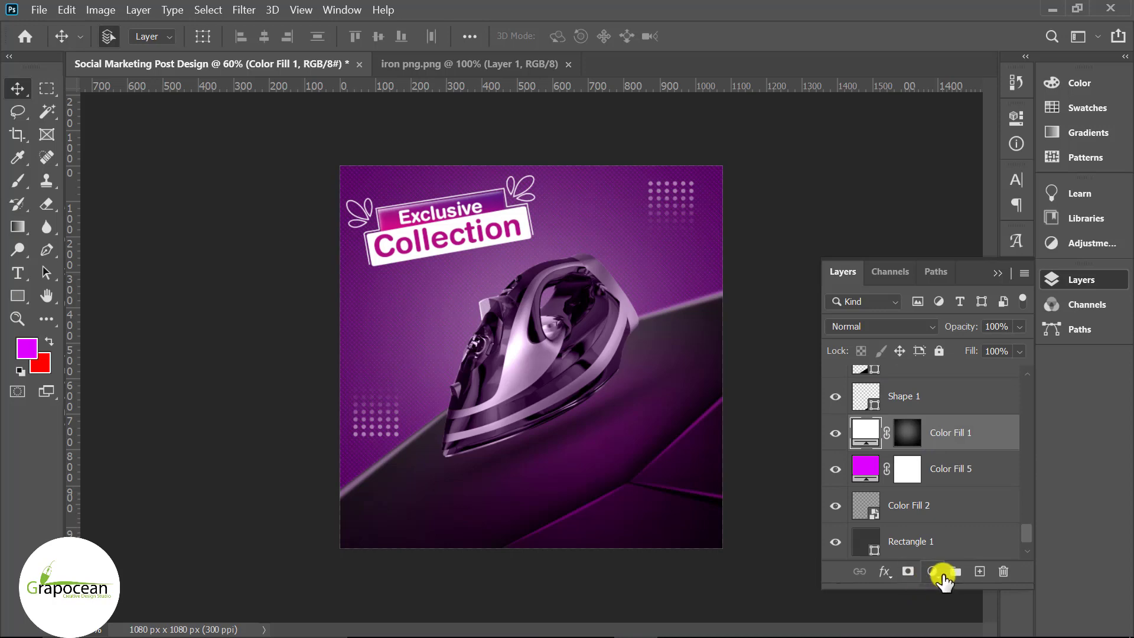
{"action": "left_click", "coordinate": [942, 575]}
{"action": "left_click", "coordinate": [960, 256]}
{"action": "left_click_drag", "start_coordinate": [703, 407], "coordinate": [518, 523]}
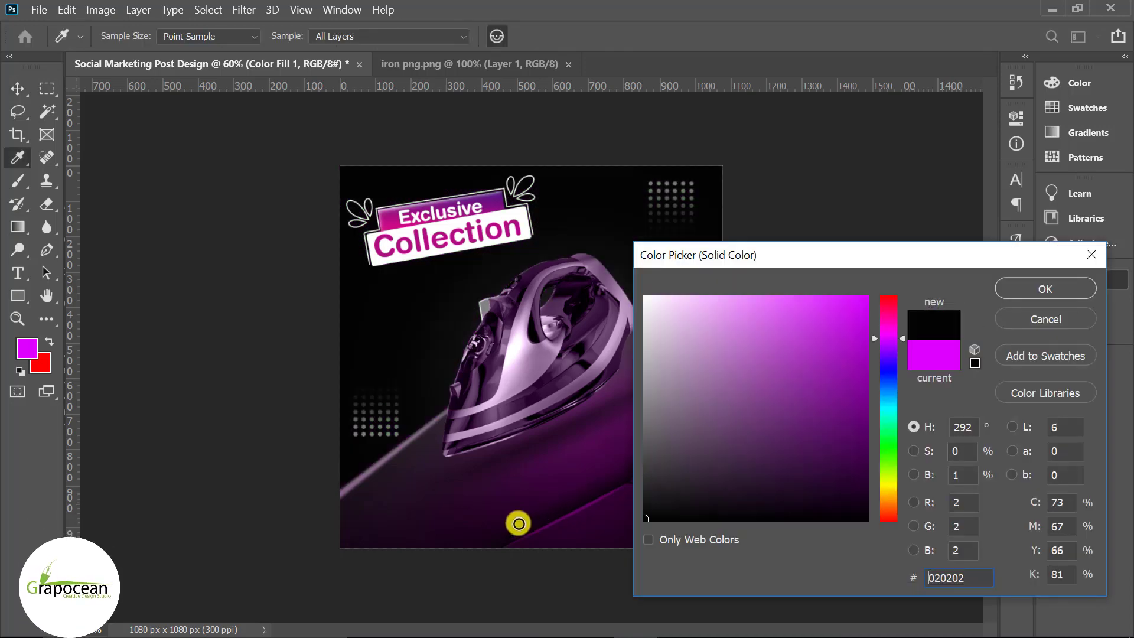
{"action": "left_click", "coordinate": [1012, 301]}
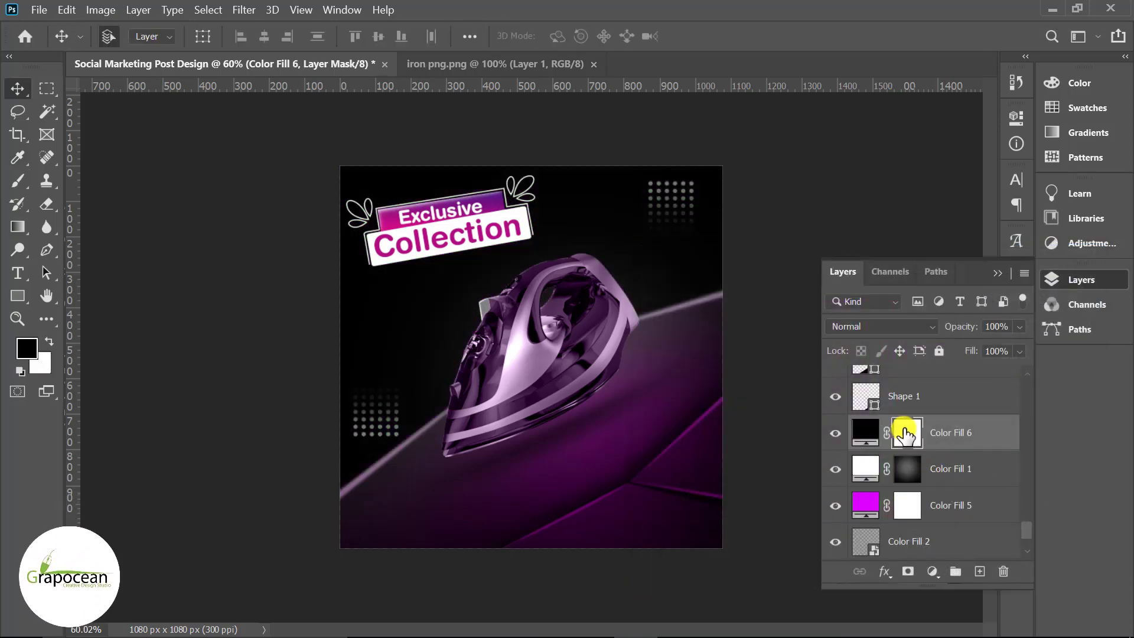
{"action": "key", "text": "ctrl+i"}
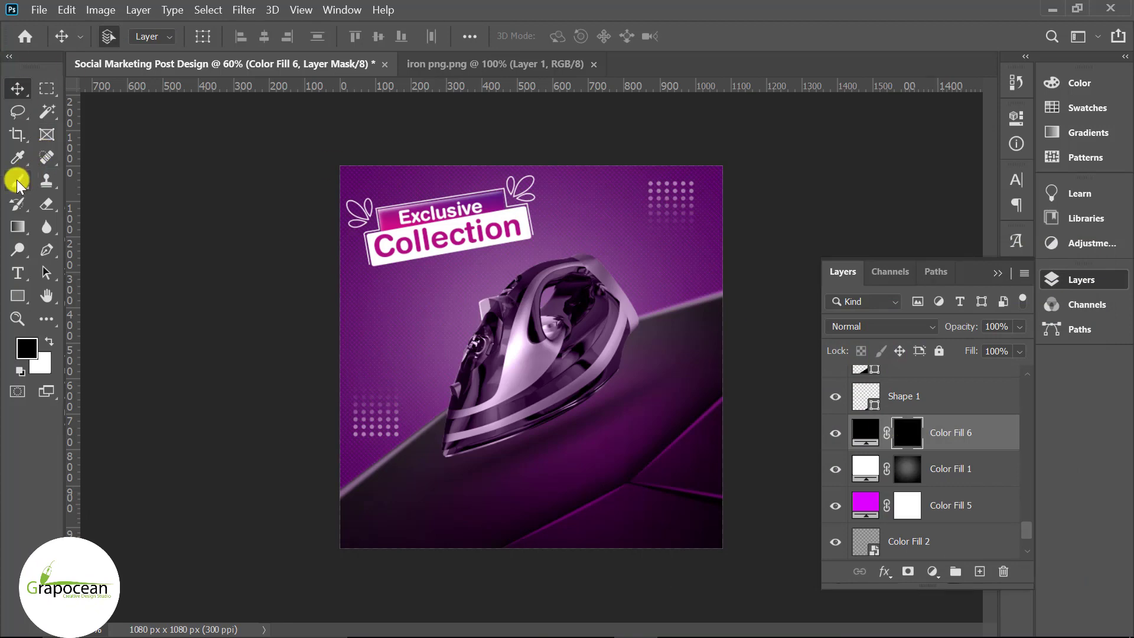
Step: Brush white softly on the left edge and black over the iron on the mask
{"action": "right_click", "coordinate": [18, 182]}
{"action": "left_click", "coordinate": [89, 175]}
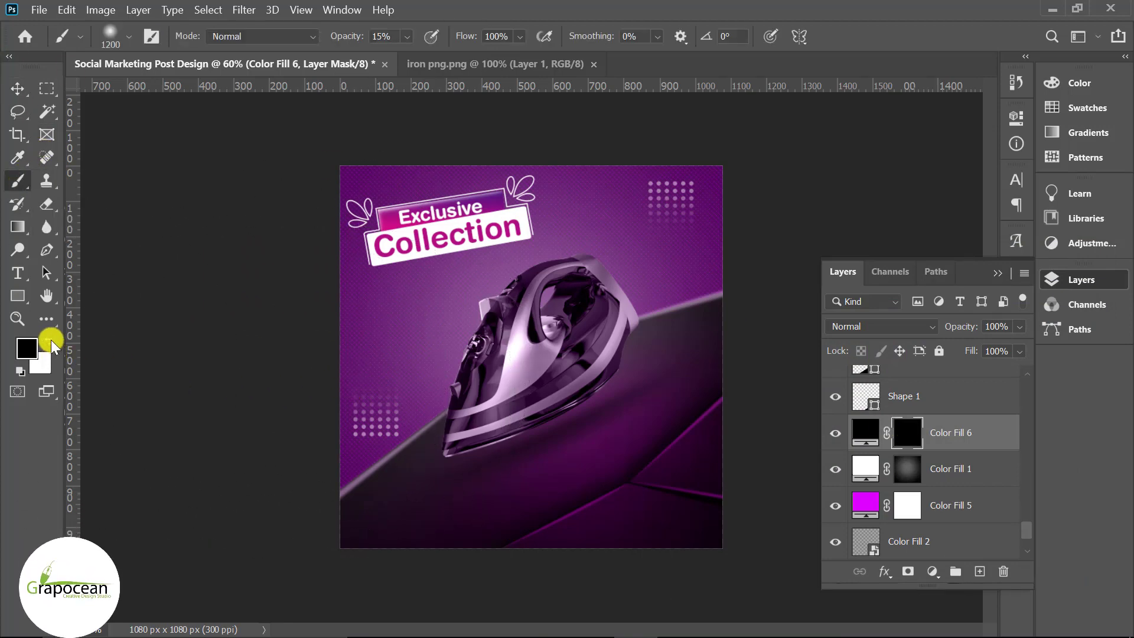
{"action": "left_click", "coordinate": [50, 343]}
{"action": "left_click", "coordinate": [241, 248]}
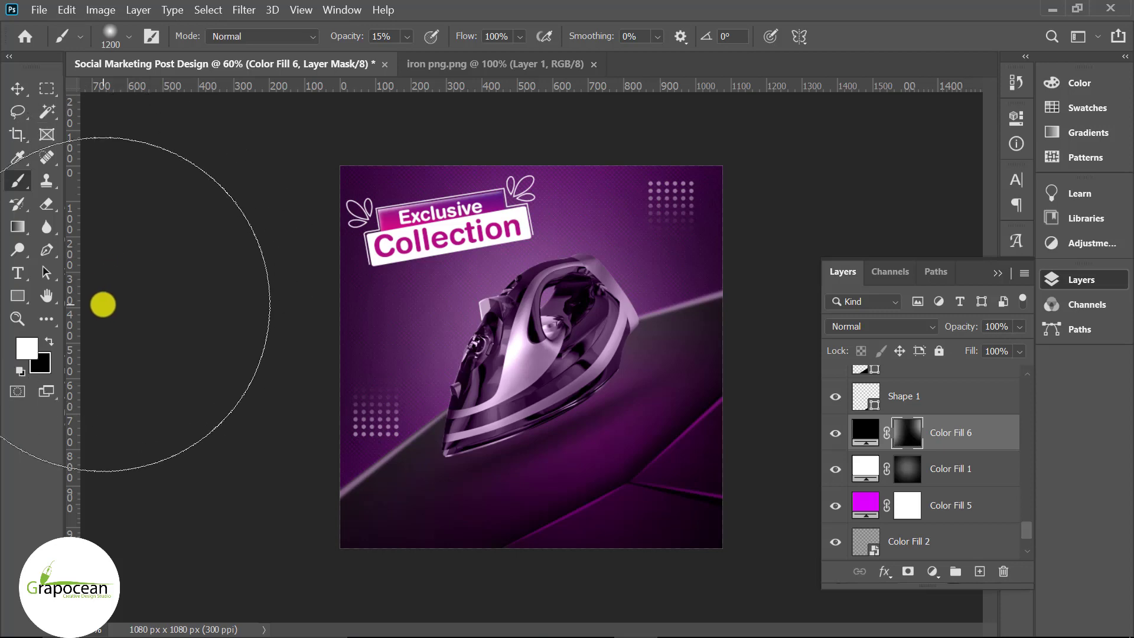
{"action": "left_click", "coordinate": [48, 340]}
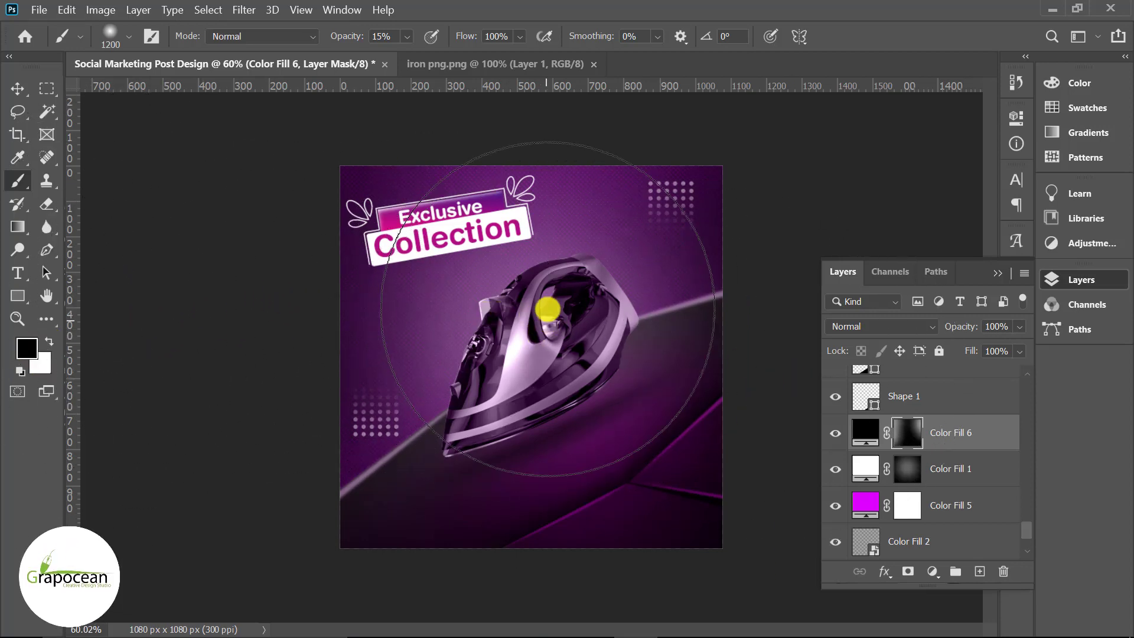
{"action": "left_click", "coordinate": [548, 309]}
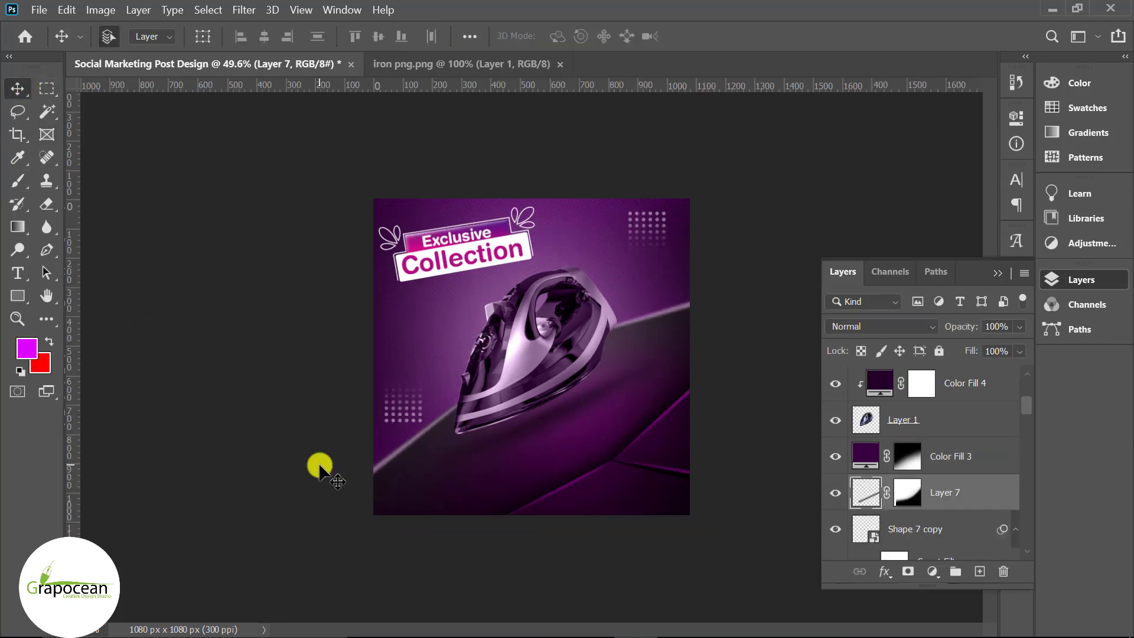
Step: Draw a 163 px circle, Ellipse 1, to the right of the iron
{"action": "right_click", "coordinate": [17, 296]}
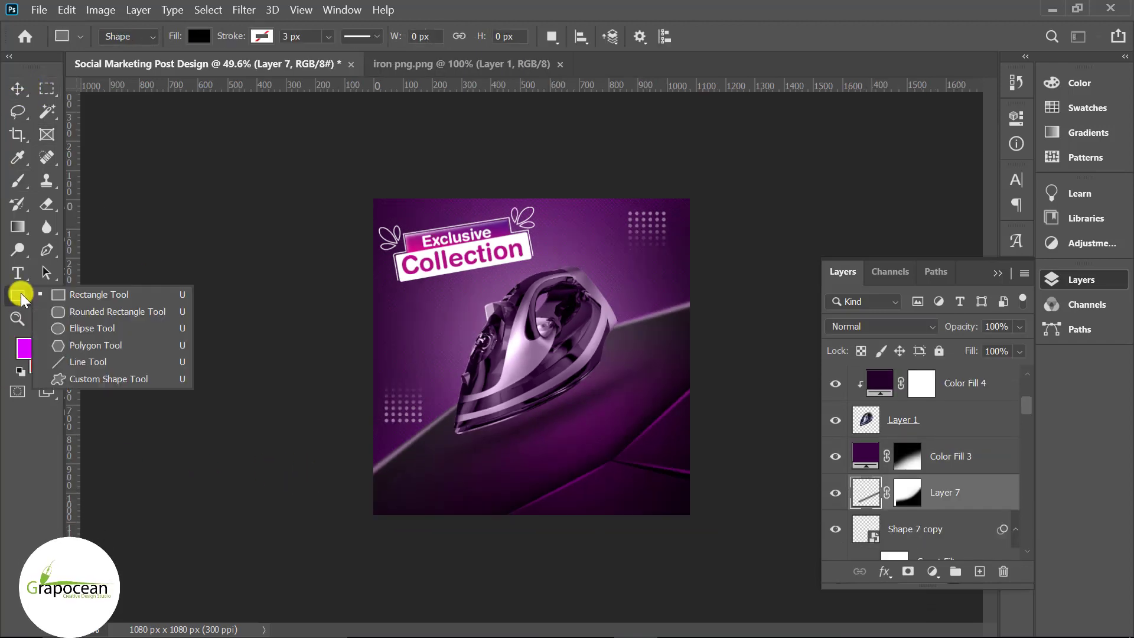
{"action": "left_click", "coordinate": [84, 325]}
{"action": "scroll", "coordinate": [956, 425], "scroll_direction": "up", "scroll_amount": 5}
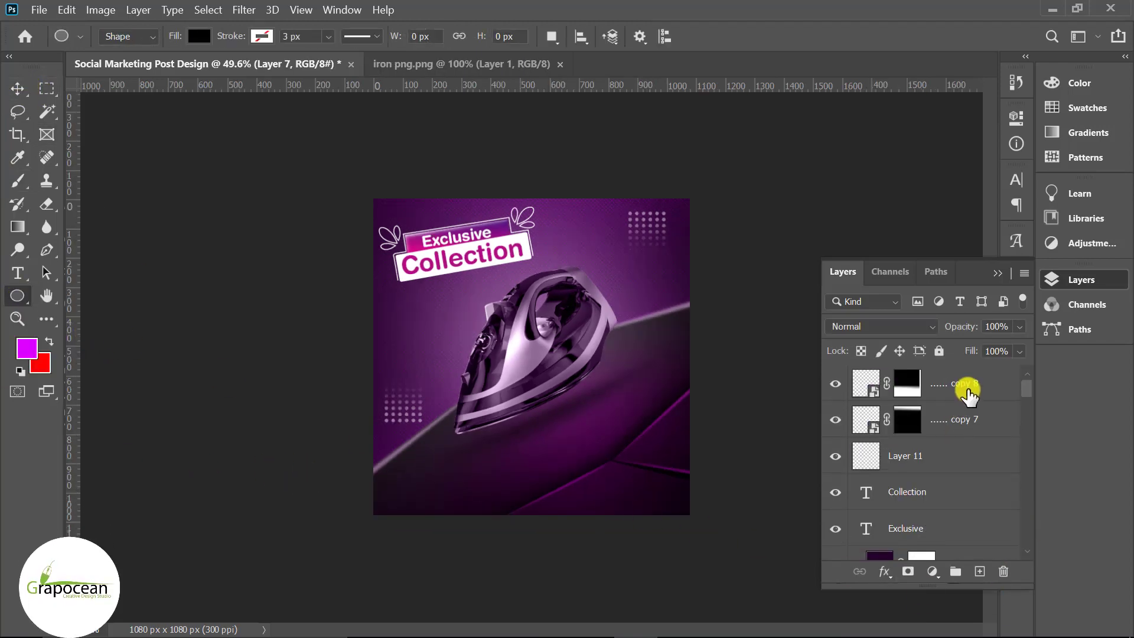
{"action": "left_click", "coordinate": [950, 390]}
{"action": "left_click", "coordinate": [980, 571]}
{"action": "left_click_drag", "start_coordinate": [606, 374], "coordinate": [654, 422]}
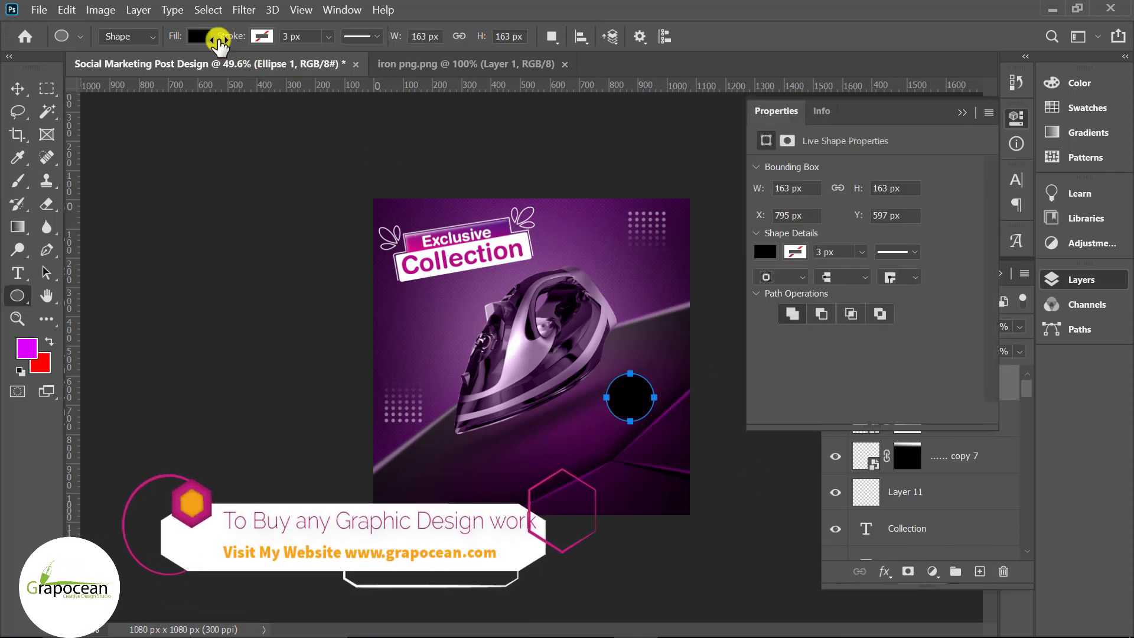
{"action": "left_click", "coordinate": [961, 112]}
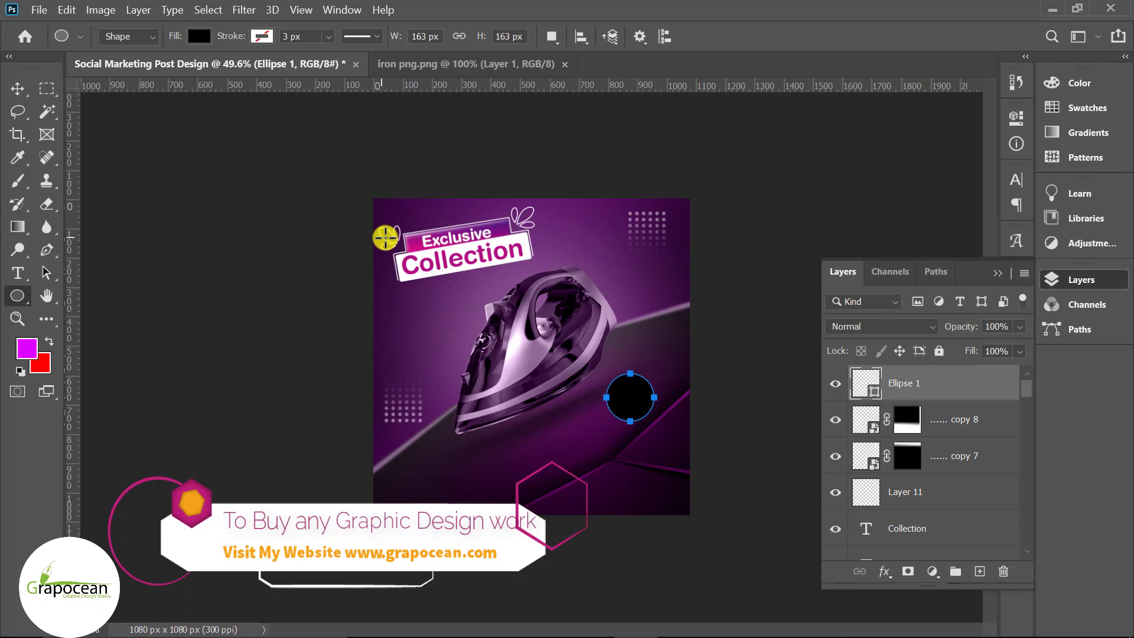
Step: Alt-drag Rectangle 2's Gradient Overlay effect onto Ellipse 1
{"action": "left_click", "coordinate": [10, 88]}
{"action": "left_click", "coordinate": [405, 247]}
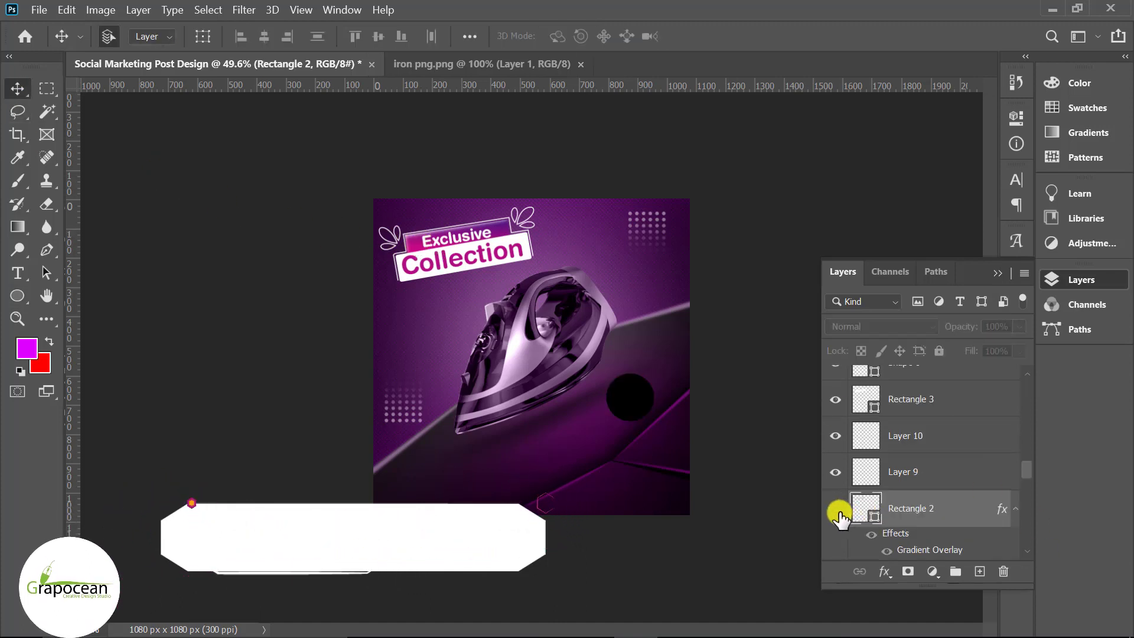
{"action": "scroll", "coordinate": [944, 514], "scroll_direction": "down", "scroll_amount": 1}
{"action": "scroll", "coordinate": [945, 508], "scroll_direction": "down", "scroll_amount": 1}
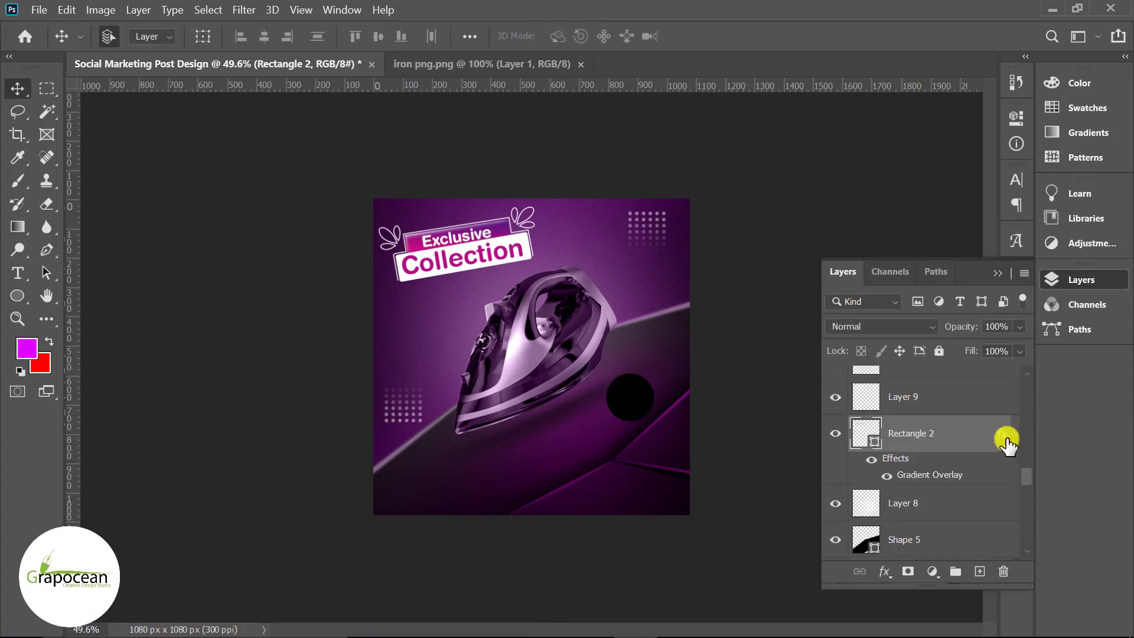
{"action": "scroll", "coordinate": [996, 378], "scroll_direction": "up", "scroll_amount": 2}
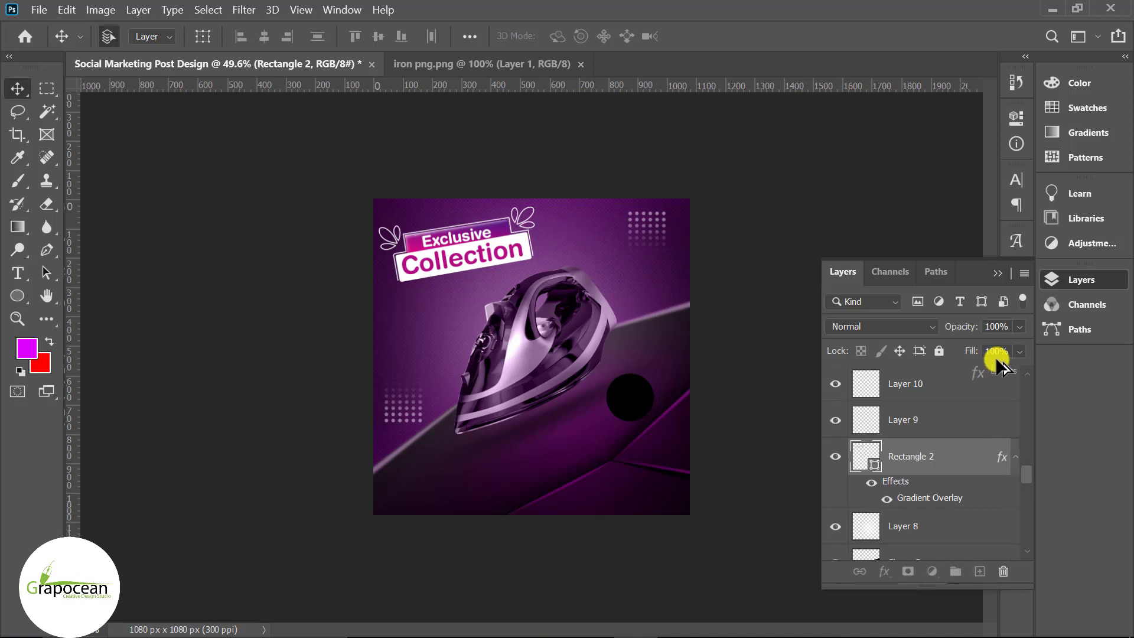
{"action": "scroll", "coordinate": [996, 354], "scroll_direction": "up", "scroll_amount": 3}
{"action": "scroll", "coordinate": [997, 355], "scroll_direction": "up", "scroll_amount": 3}
{"action": "scroll", "coordinate": [997, 354], "scroll_direction": "up", "scroll_amount": 3}
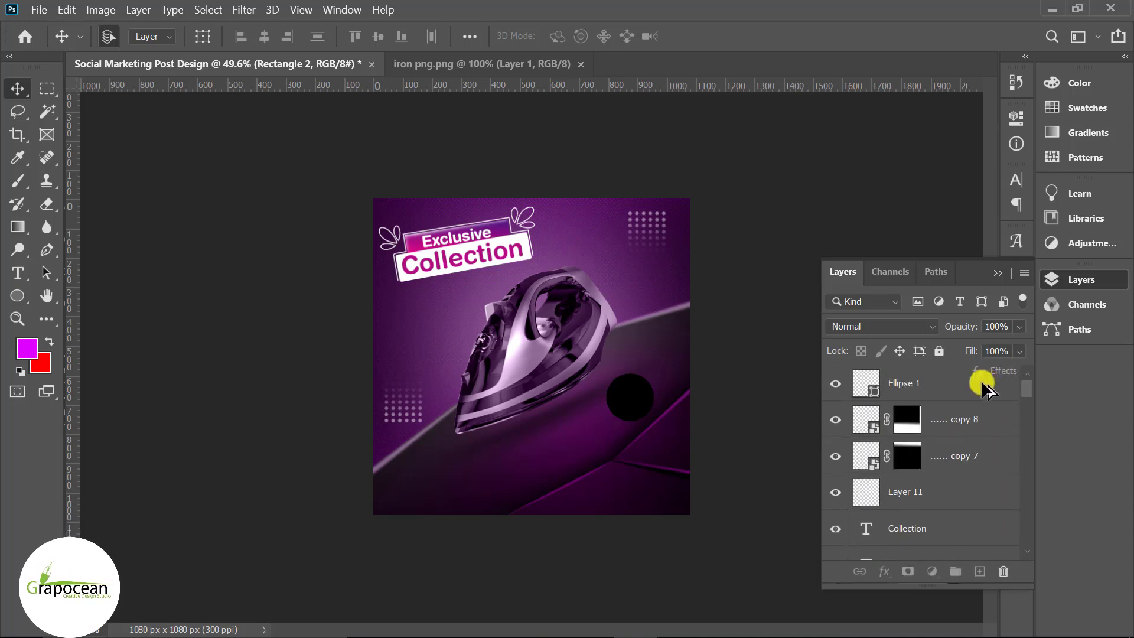
{"action": "left_click_drag", "start_coordinate": [982, 384], "coordinate": [974, 390]}
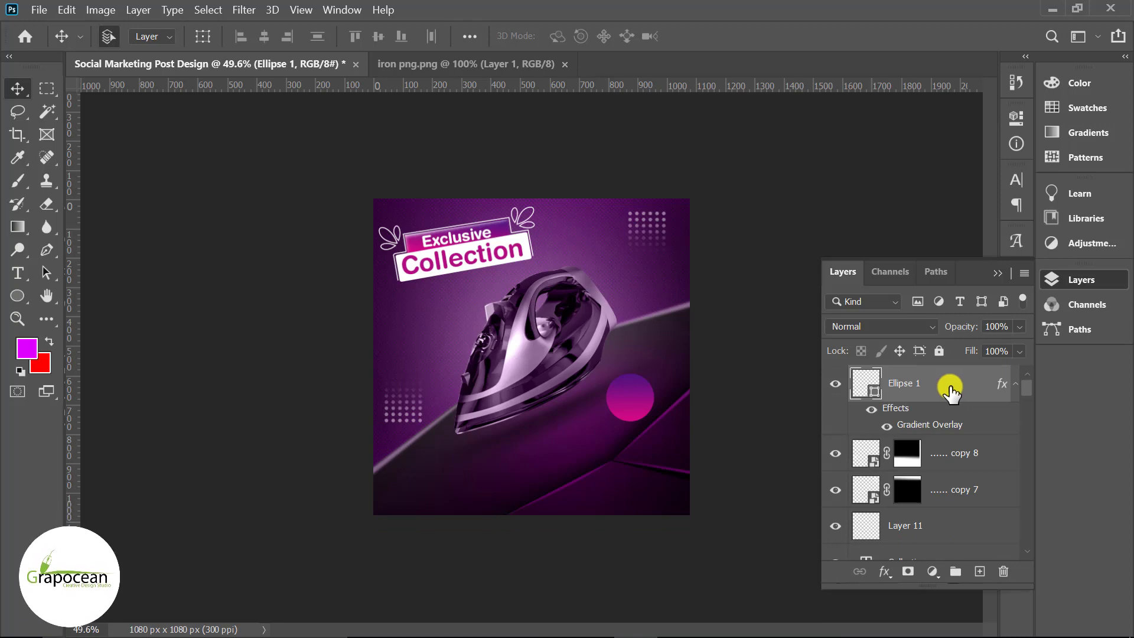
Step: Accept Ellipse 1's magenta-to-purple Gradient Overlay, angled about −26°
{"action": "double_click", "coordinate": [925, 426]}
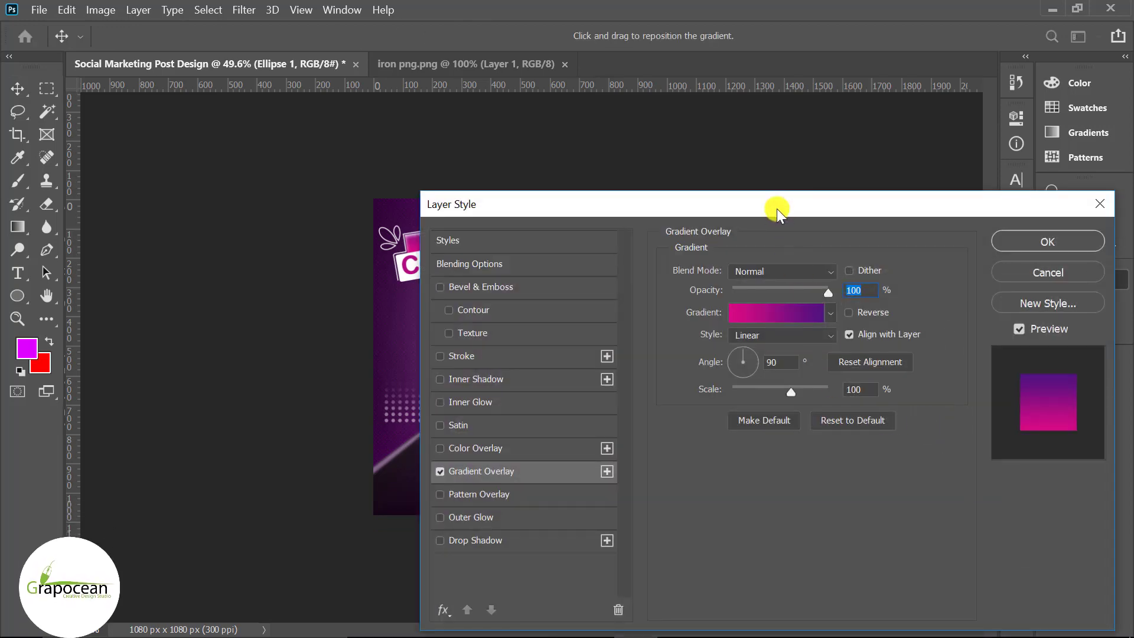
{"action": "left_click_drag", "start_coordinate": [777, 207], "coordinate": [1034, 336]}
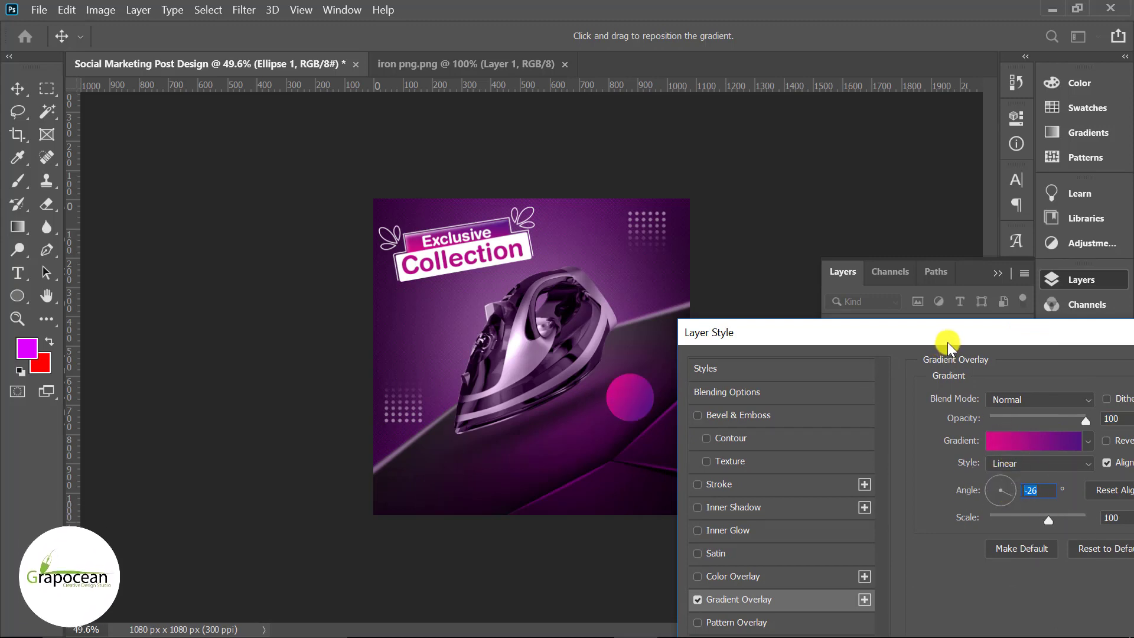
{"action": "left_click_drag", "start_coordinate": [941, 342], "coordinate": [637, 470]}
{"action": "left_click", "coordinate": [1009, 505]}
{"action": "scroll", "coordinate": [677, 475], "scroll_direction": "up", "scroll_amount": 3}
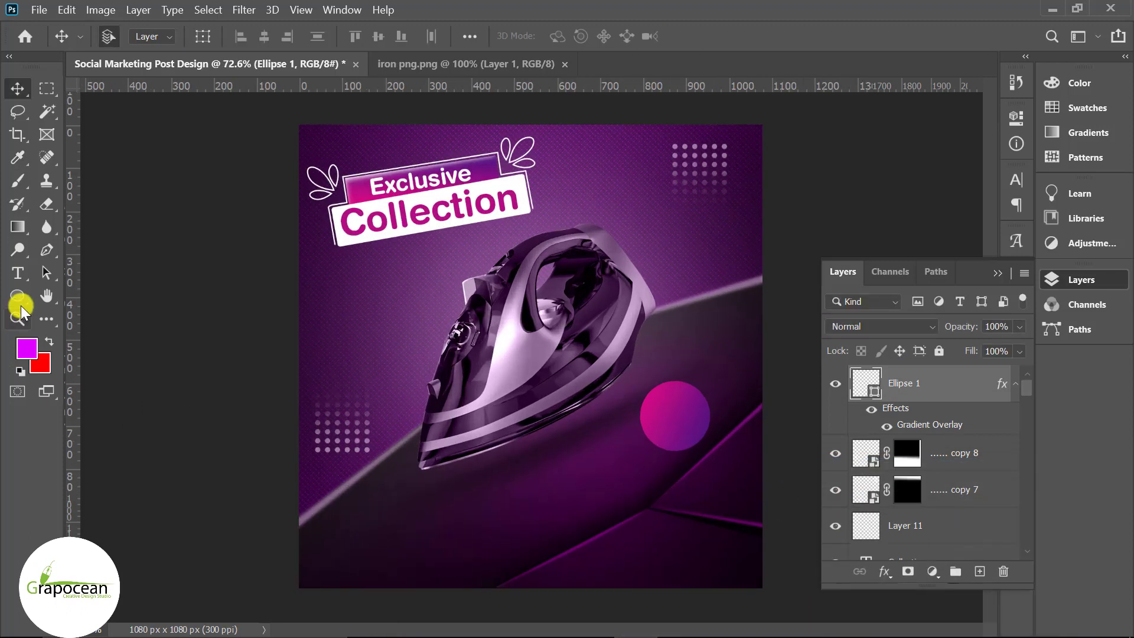
Step: Add white '$50' text at 11.01 pt inside the gradient circle
{"action": "key", "text": "t"}
{"action": "left_click", "coordinate": [978, 573]}
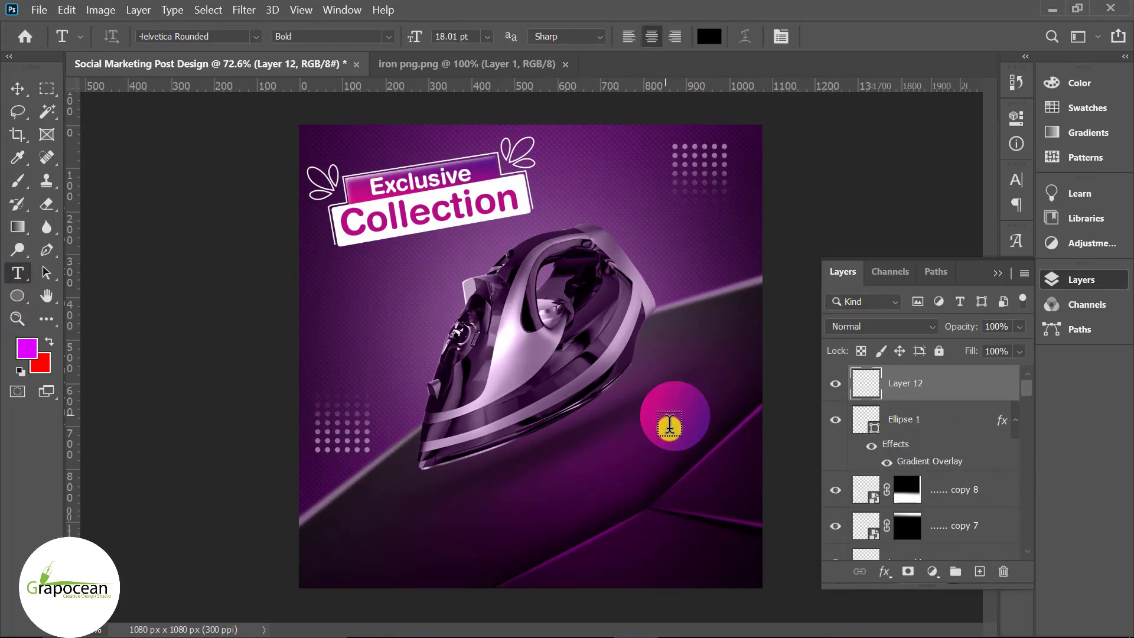
{"action": "left_click", "coordinate": [664, 414]}
{"action": "key", "text": "Delete"}
{"action": "type", "text": "$50"}
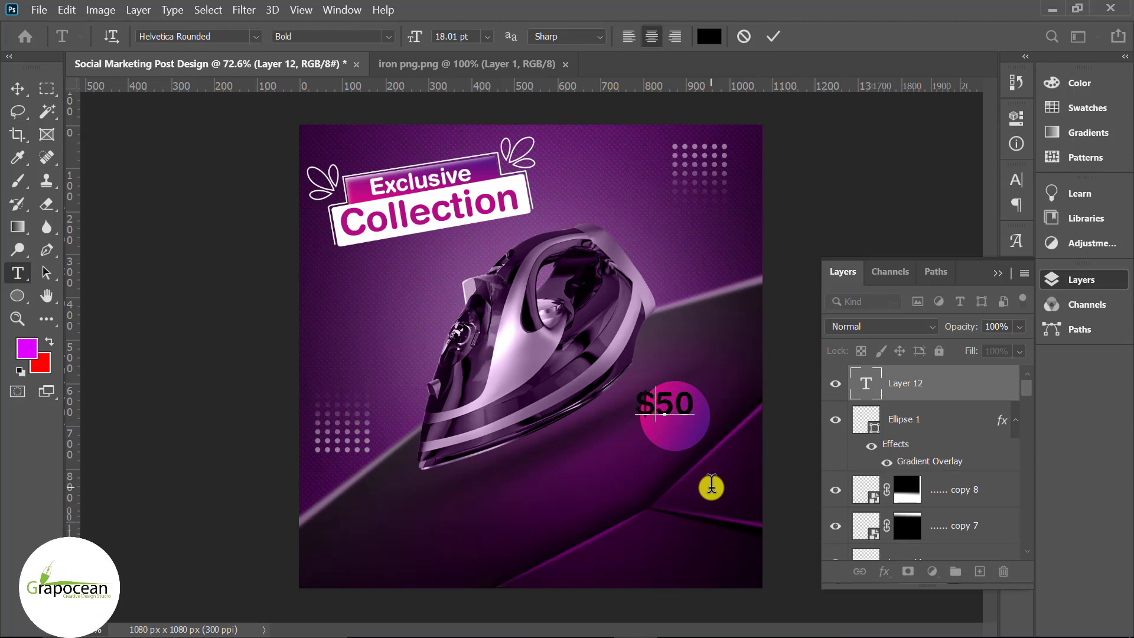
{"action": "key", "text": "ctrl+a"}
{"action": "left_click", "coordinate": [708, 35]}
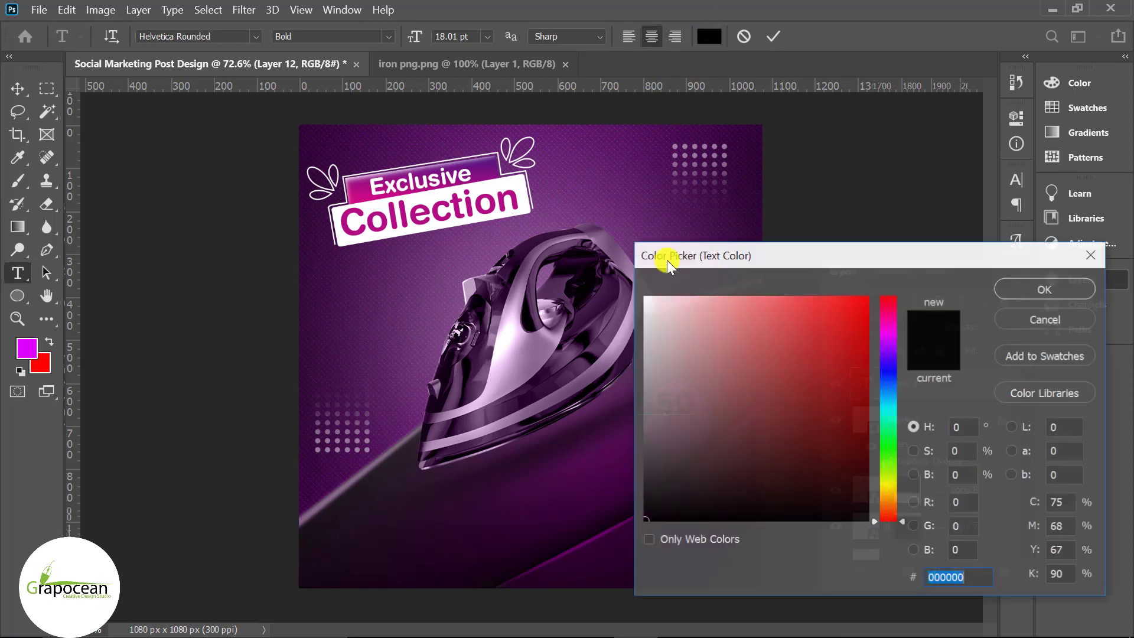
{"action": "type", "text": "ffffff"}
{"action": "left_click", "coordinate": [1047, 285]}
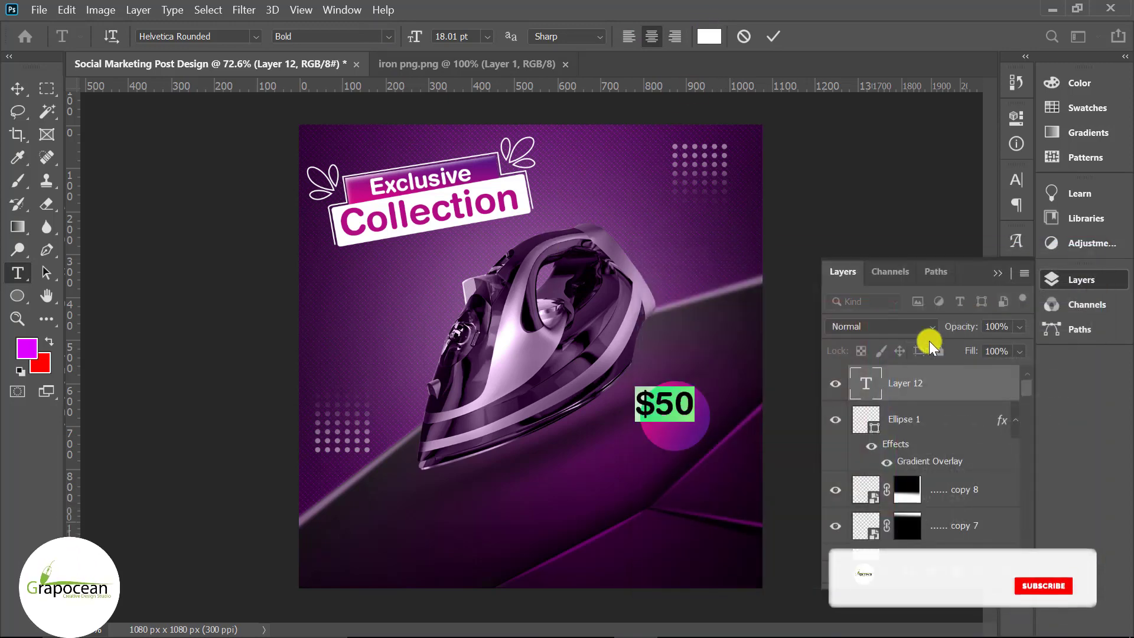
{"action": "left_click_drag", "start_coordinate": [419, 36], "coordinate": [409, 37]}
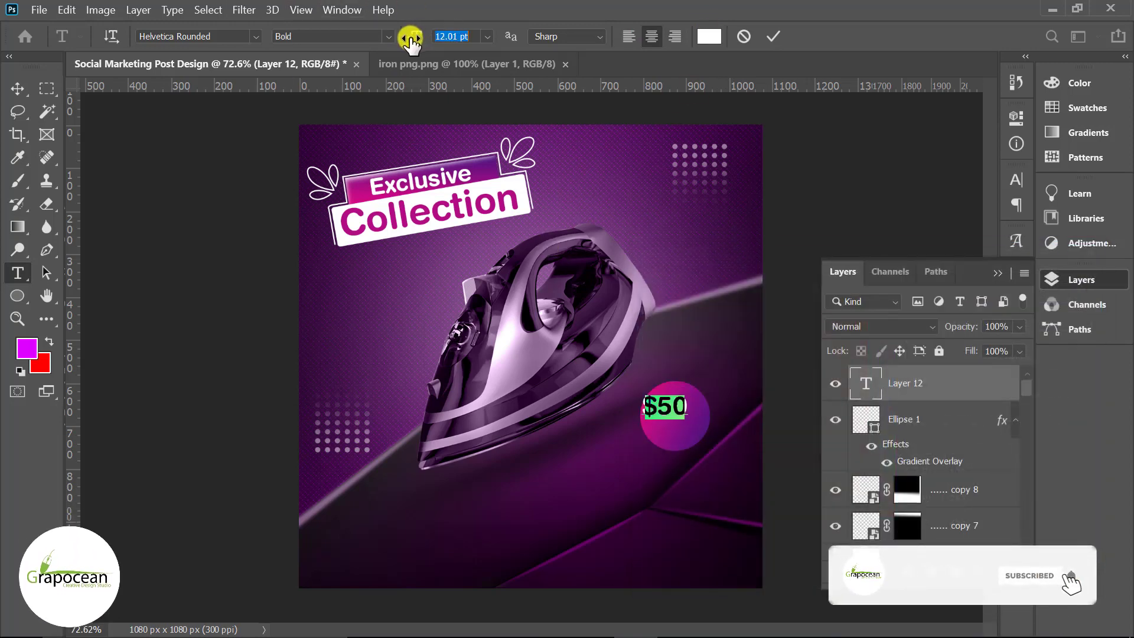
{"action": "key", "text": "ctrl+Return"}
Step: Add 'Only' text below '$50' and center it within the circle
{"action": "key", "text": "v"}
{"action": "scroll", "coordinate": [603, 395], "scroll_direction": "up", "scroll_amount": 1}
{"action": "scroll", "coordinate": [602, 394], "scroll_direction": "up", "scroll_amount": 1}
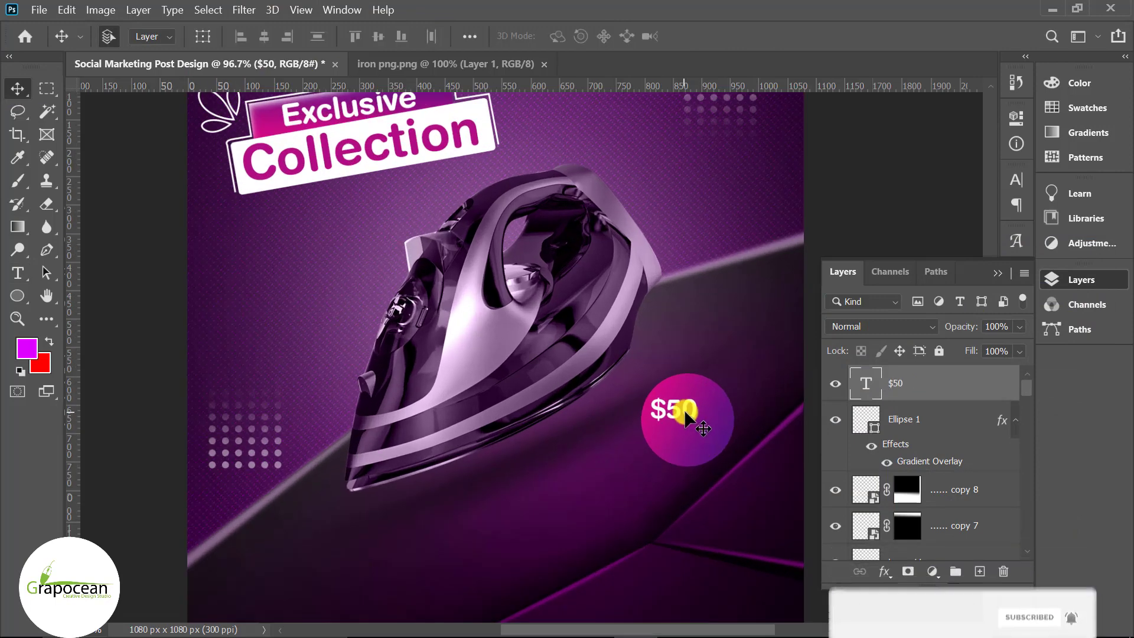
{"action": "left_click_drag", "start_coordinate": [696, 413], "coordinate": [696, 414]}
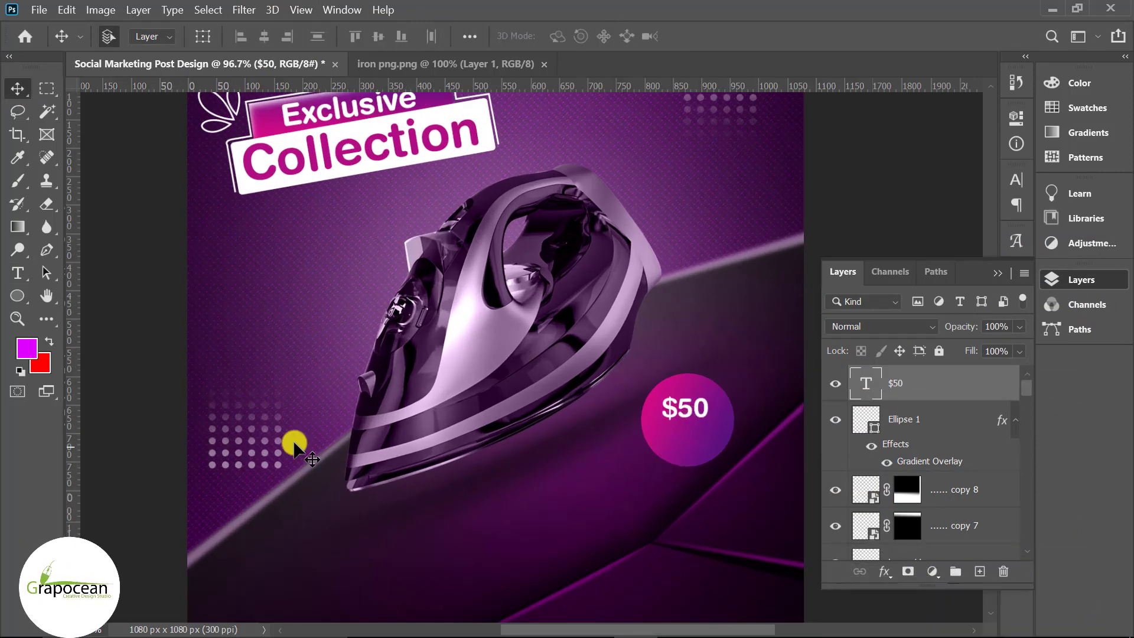
{"action": "left_click", "coordinate": [29, 271]}
{"action": "left_click", "coordinate": [670, 446]}
{"action": "key", "text": "BackSpace"}
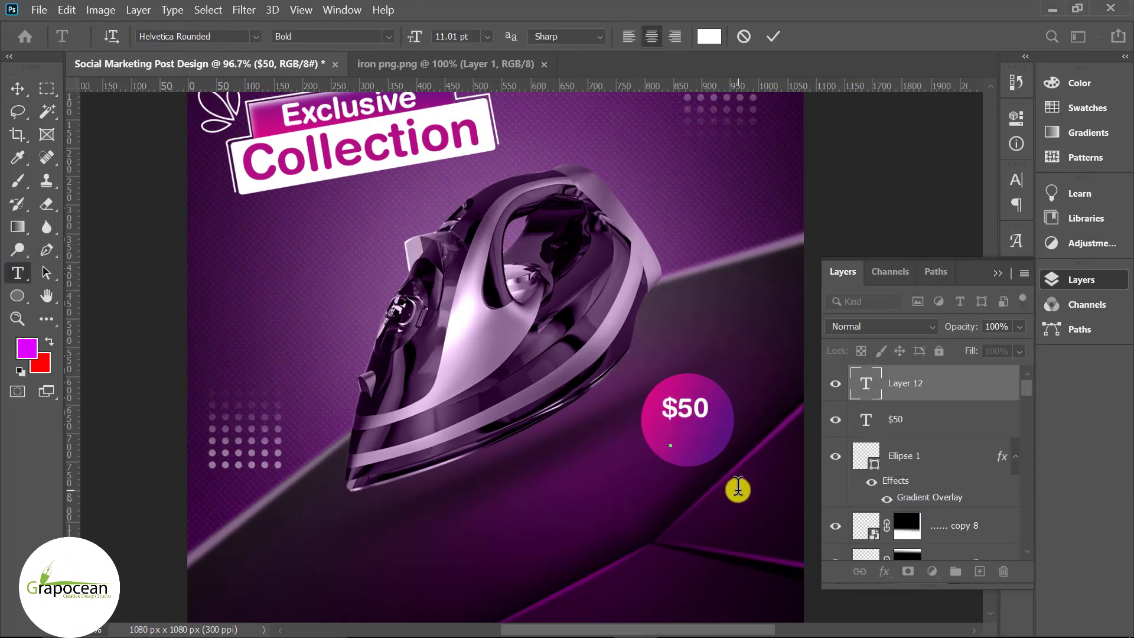
{"action": "type", "text": "Only"}
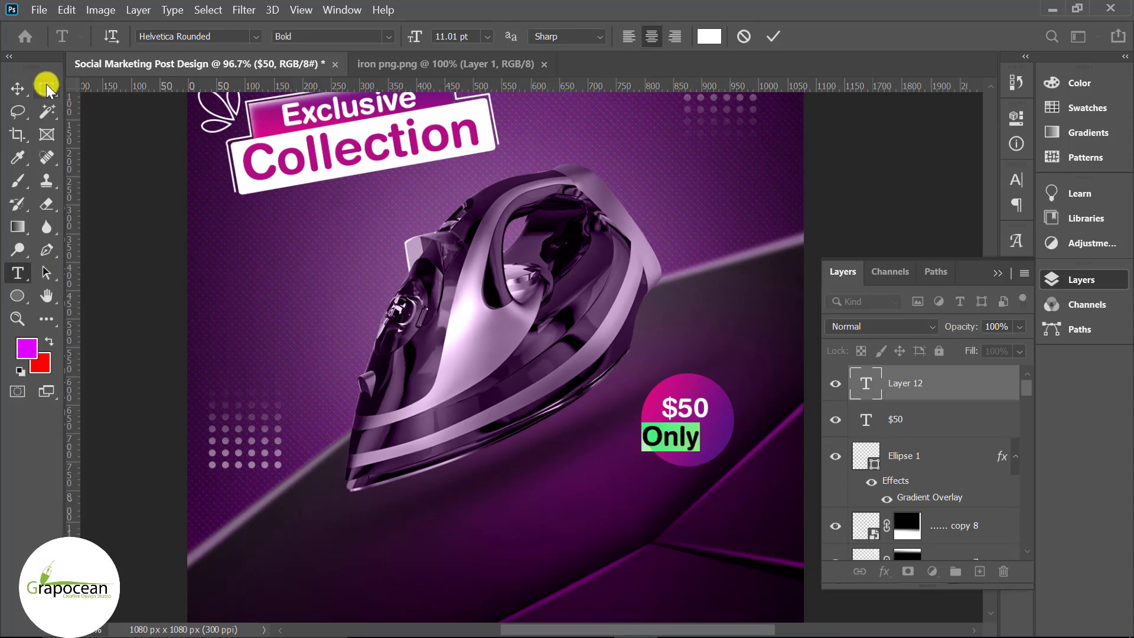
{"action": "left_click", "coordinate": [17, 88]}
{"action": "left_click_drag", "start_coordinate": [677, 443], "coordinate": [694, 443]}
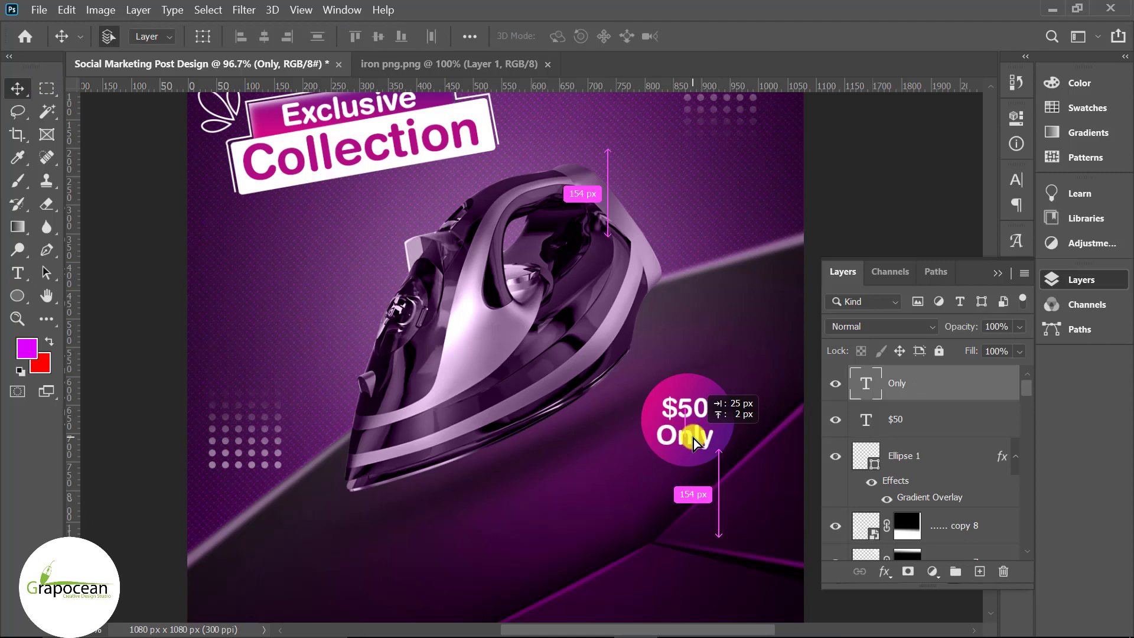
{"action": "scroll", "coordinate": [714, 473], "scroll_direction": "up", "scroll_amount": 1}
{"action": "scroll", "coordinate": [703, 449], "scroll_direction": "up", "scroll_amount": 2}
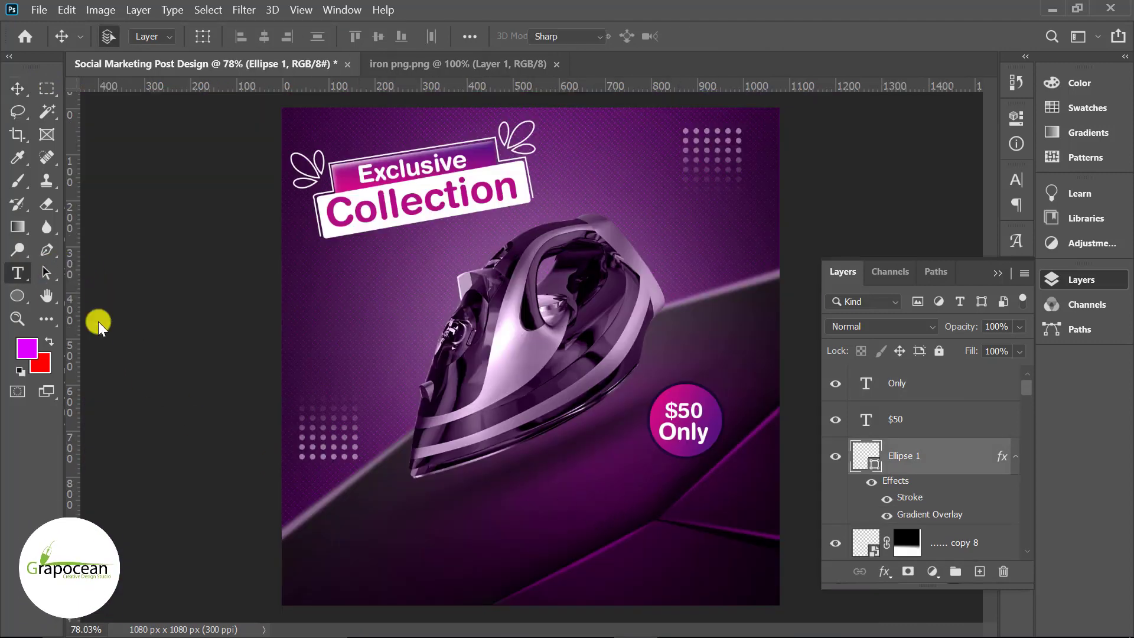
Step: Start a new text item on the canvas below the iron
{"action": "key", "text": "t"}
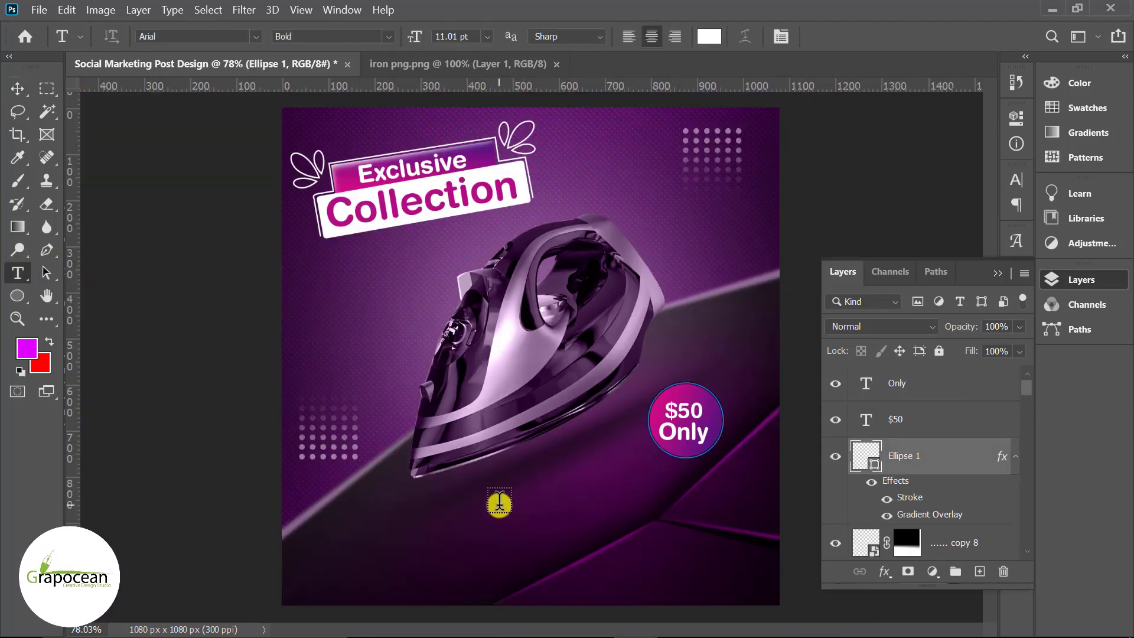
{"action": "left_click", "coordinate": [935, 387]}
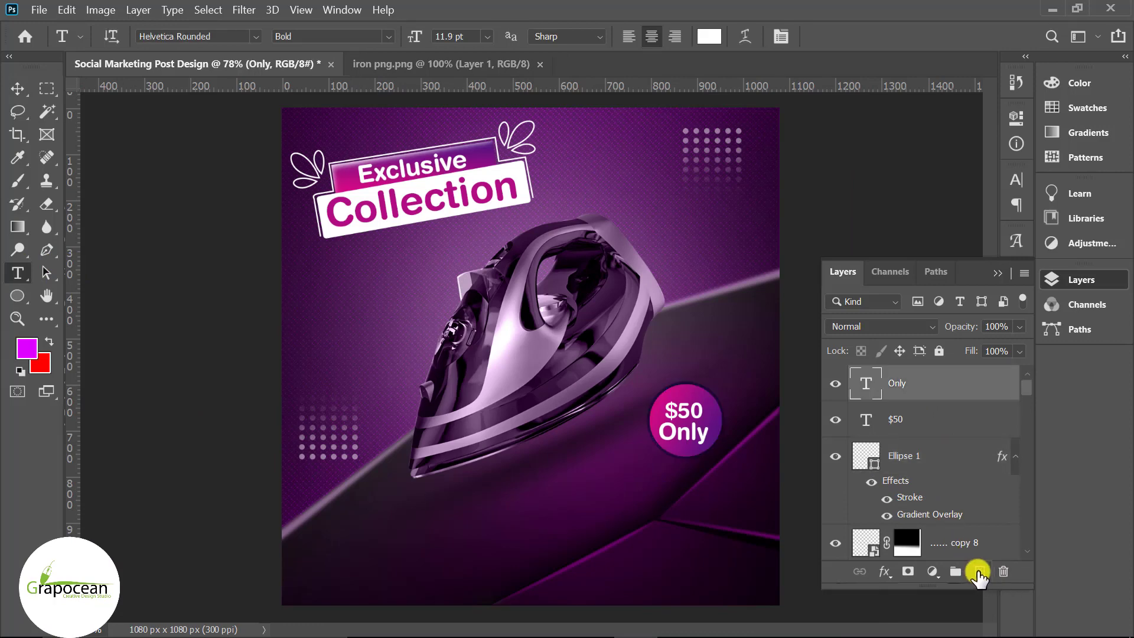
{"action": "left_click", "coordinate": [978, 572]}
{"action": "left_click", "coordinate": [586, 552]}
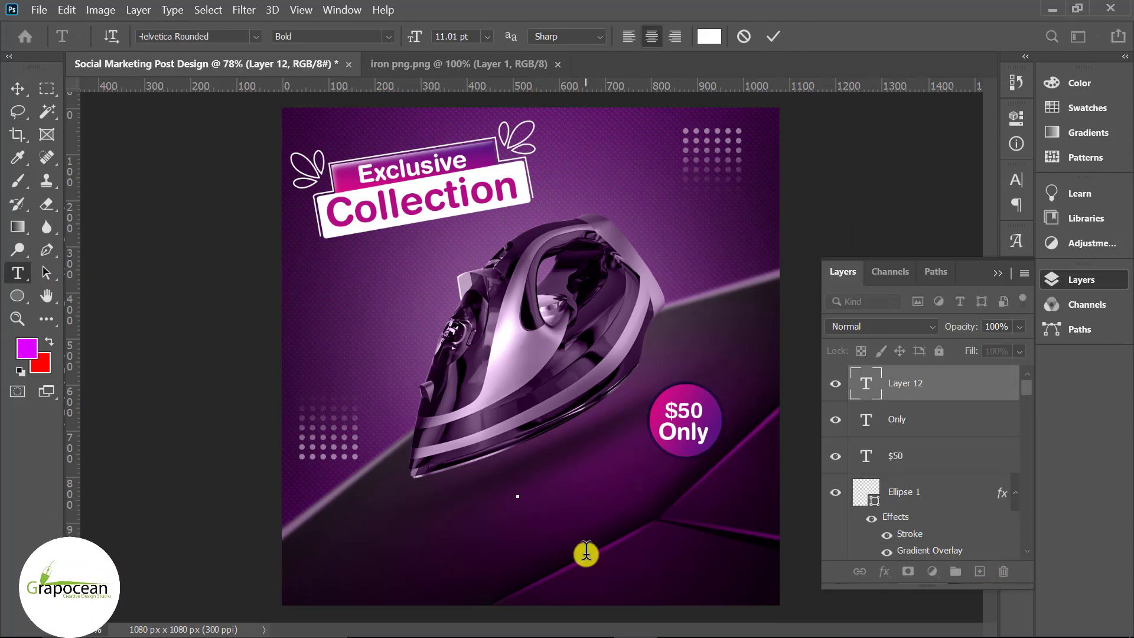
Step: Type an 'x' below the iron in the Arial font
{"action": "type", "text": "x"}
{"action": "scroll", "coordinate": [526, 524], "scroll_direction": "up", "scroll_amount": 2}
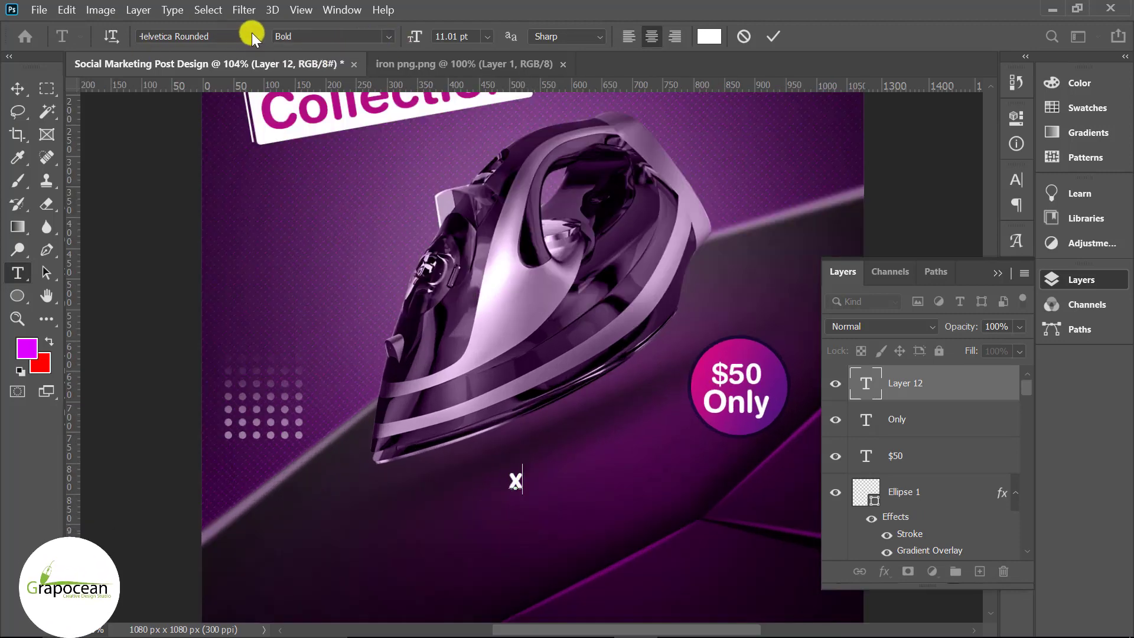
{"action": "left_click", "coordinate": [253, 38]}
{"action": "left_click", "coordinate": [292, 86]}
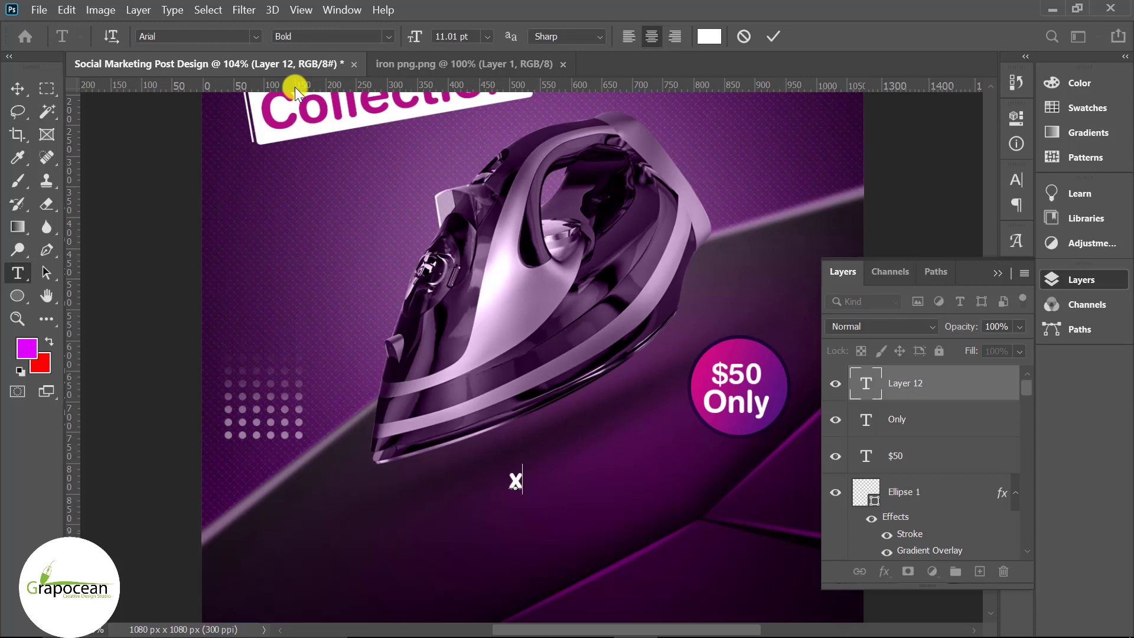
{"action": "left_click", "coordinate": [22, 95]}
Step: Scale the x up to about 145% with Free Transform
{"action": "scroll", "coordinate": [537, 539], "scroll_direction": "up", "scroll_amount": 2}
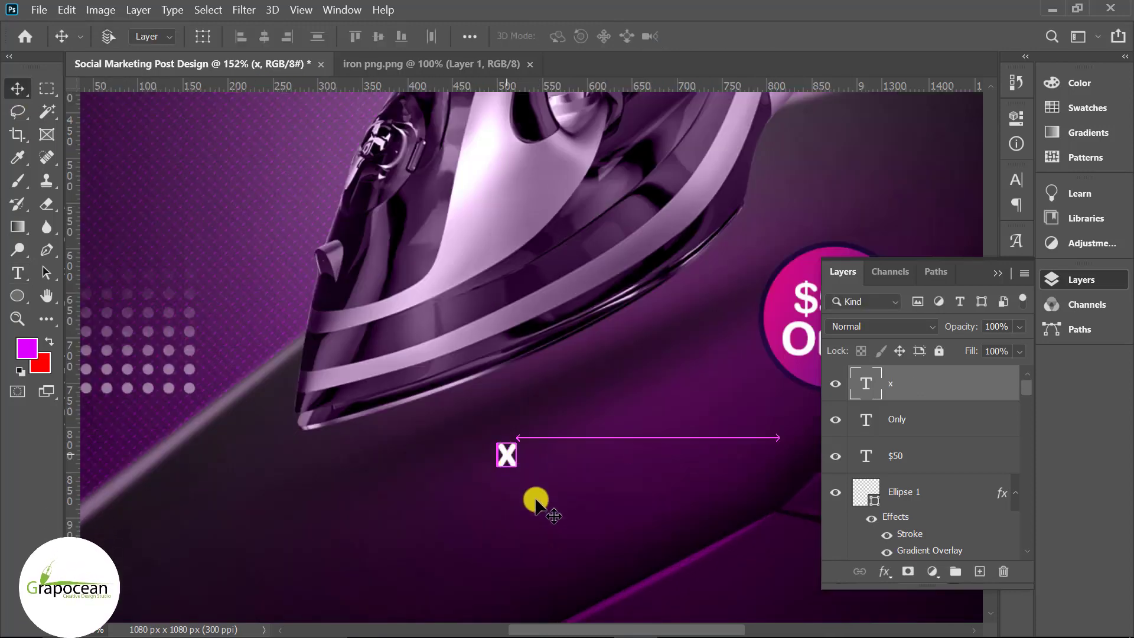
{"action": "key", "text": "ctrl+t"}
{"action": "scroll", "coordinate": [535, 502], "scroll_direction": "up", "scroll_amount": 2}
{"action": "mouse_move", "coordinate": [512, 476]}
{"action": "left_mouse_down"}
{"action": "mouse_move", "coordinate": [540, 476]}
{"action": "mouse_move", "coordinate": [517, 472]}
{"action": "left_mouse_up"}
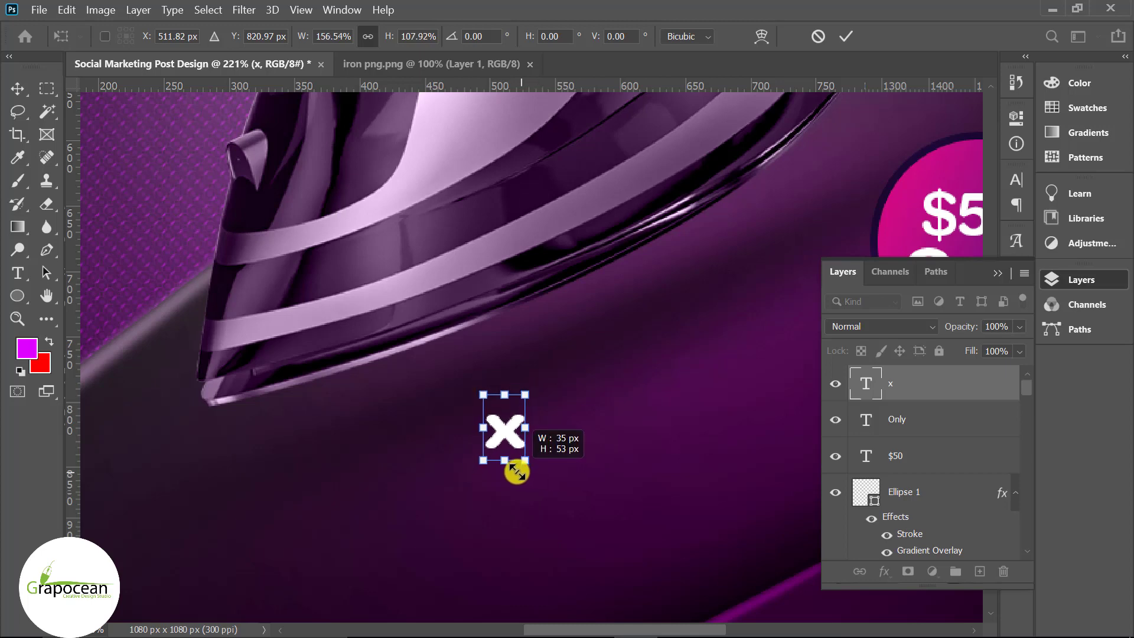
{"action": "left_click", "coordinate": [846, 36]}
{"action": "scroll", "coordinate": [608, 463], "scroll_direction": "down", "scroll_amount": 4}
{"action": "scroll", "coordinate": [589, 524], "scroll_direction": "down", "scroll_amount": 1}
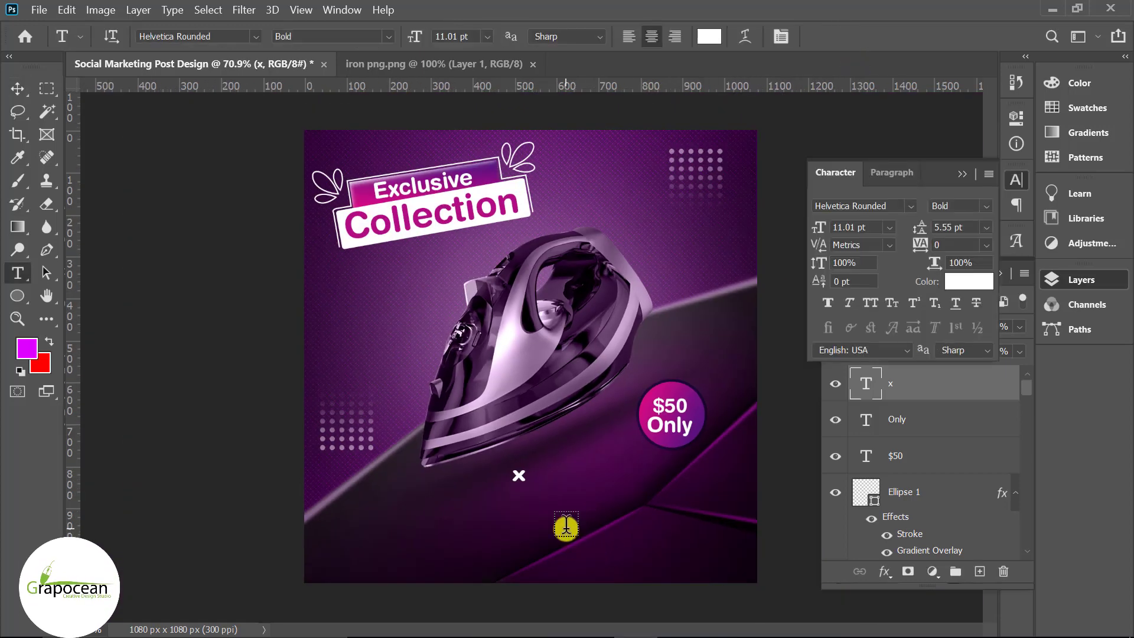
Step: Duplicate the x above the iron near 'Collection'
{"action": "left_click", "coordinate": [18, 88]}
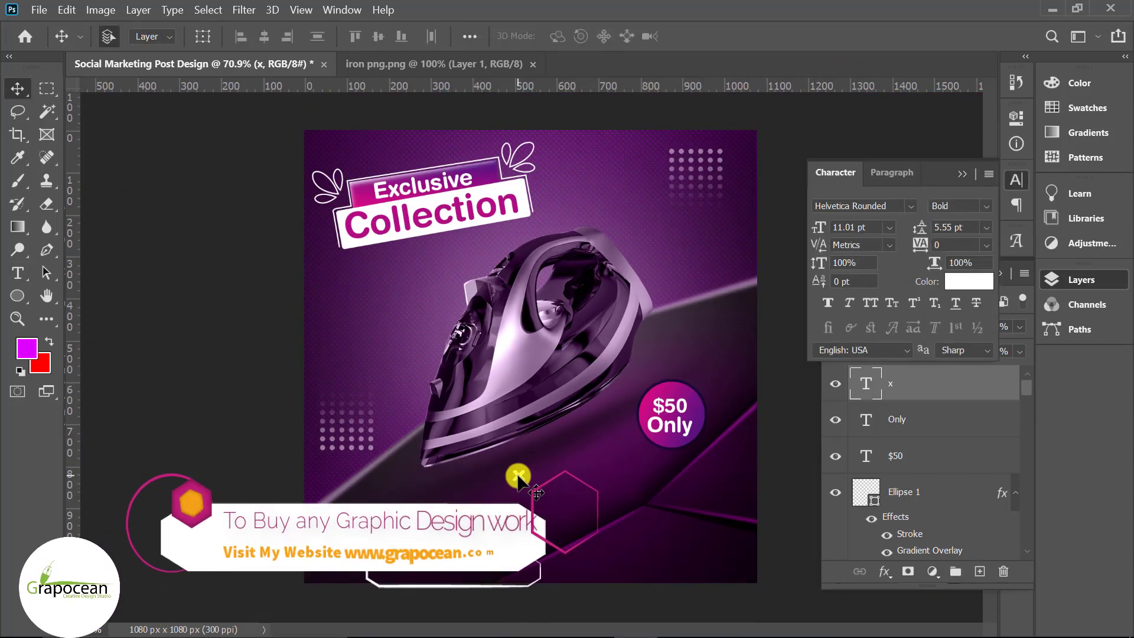
{"action": "left_click_drag", "start_coordinate": [518, 477], "coordinate": [661, 243]}
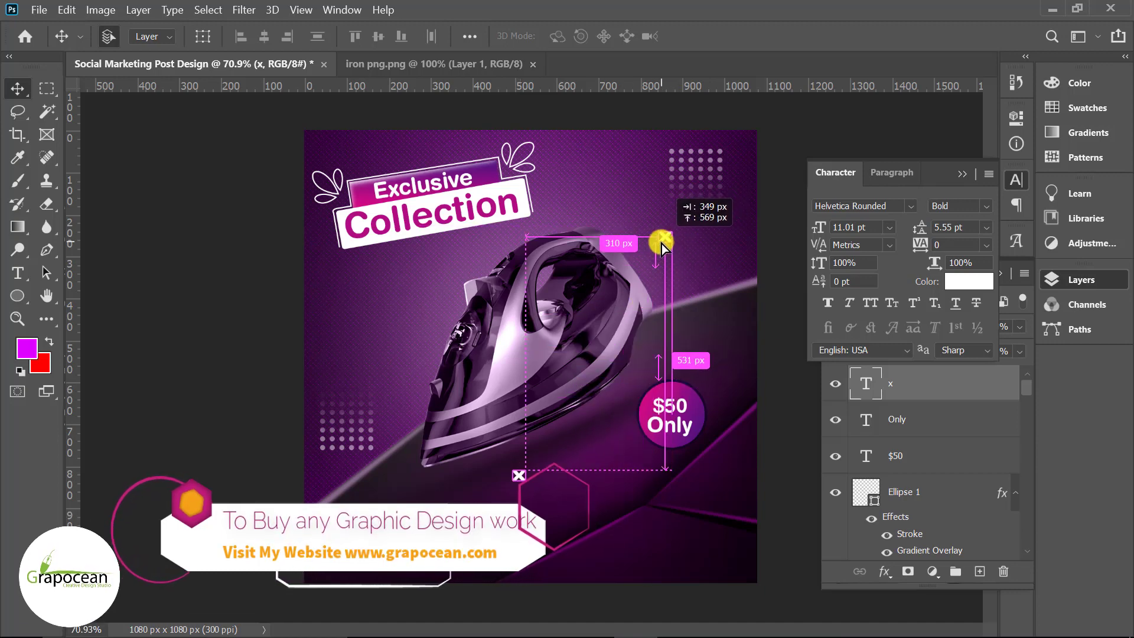
{"action": "left_click_drag", "start_coordinate": [662, 243], "coordinate": [454, 268]}
Step: Draw a 35×35 px ellipse right of the iron, with no fill and white stroke of adjusted width
{"action": "left_click", "coordinate": [17, 295]}
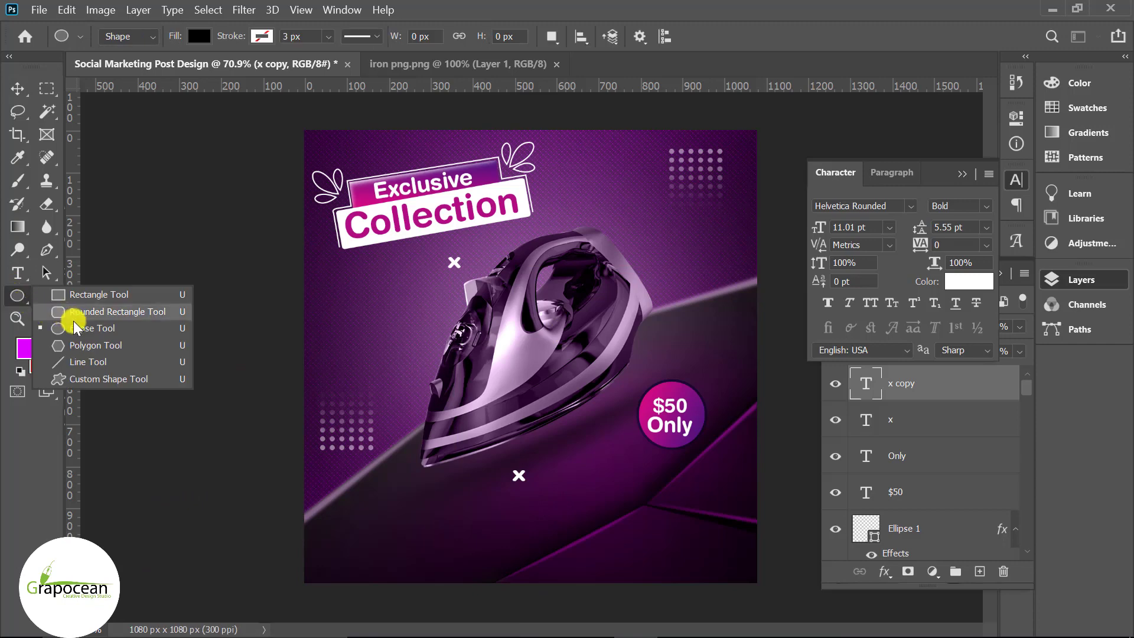
{"action": "left_click", "coordinate": [75, 327]}
{"action": "left_click_drag", "start_coordinate": [663, 320], "coordinate": [679, 335]}
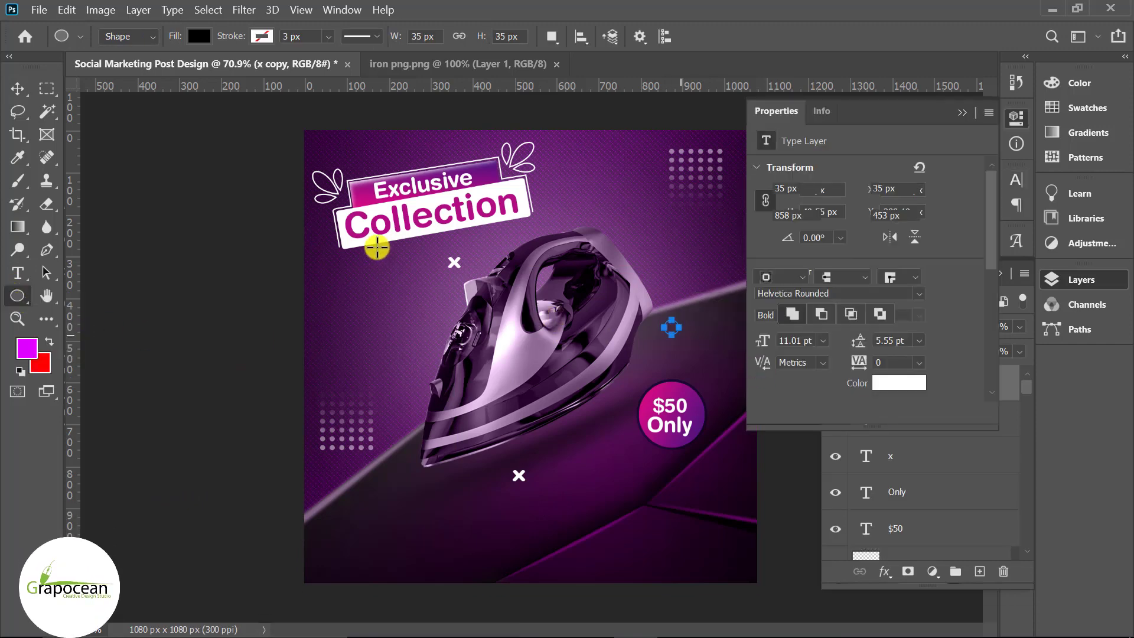
{"action": "left_click", "coordinate": [199, 36]}
{"action": "left_click", "coordinate": [96, 69]}
{"action": "left_click", "coordinate": [261, 36]}
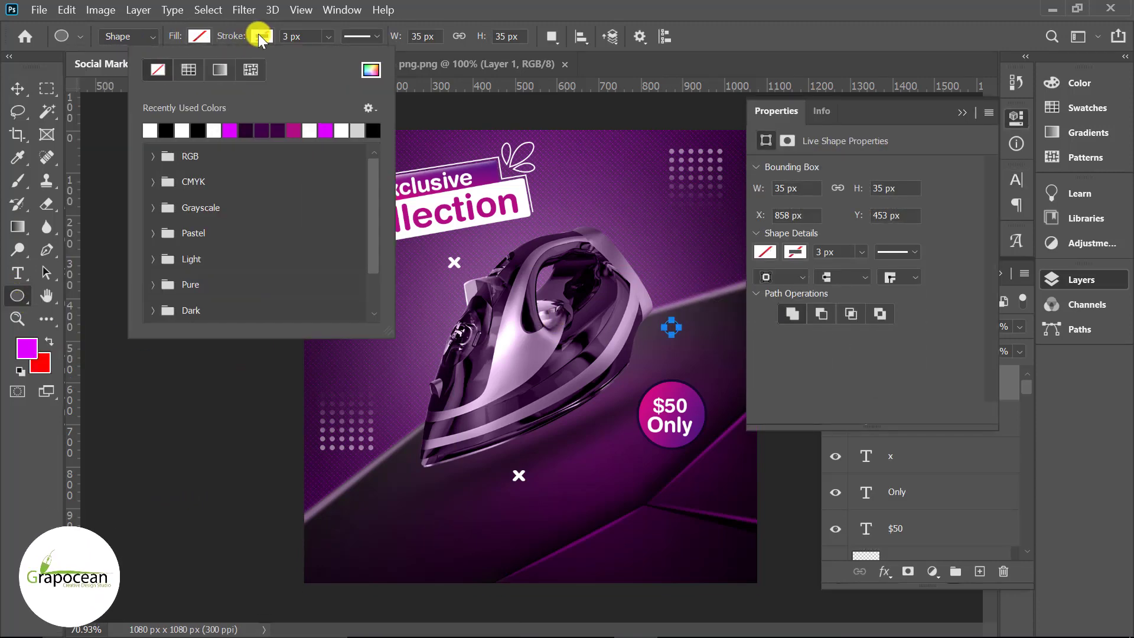
{"action": "left_click_drag", "start_coordinate": [330, 37], "coordinate": [335, 56]}
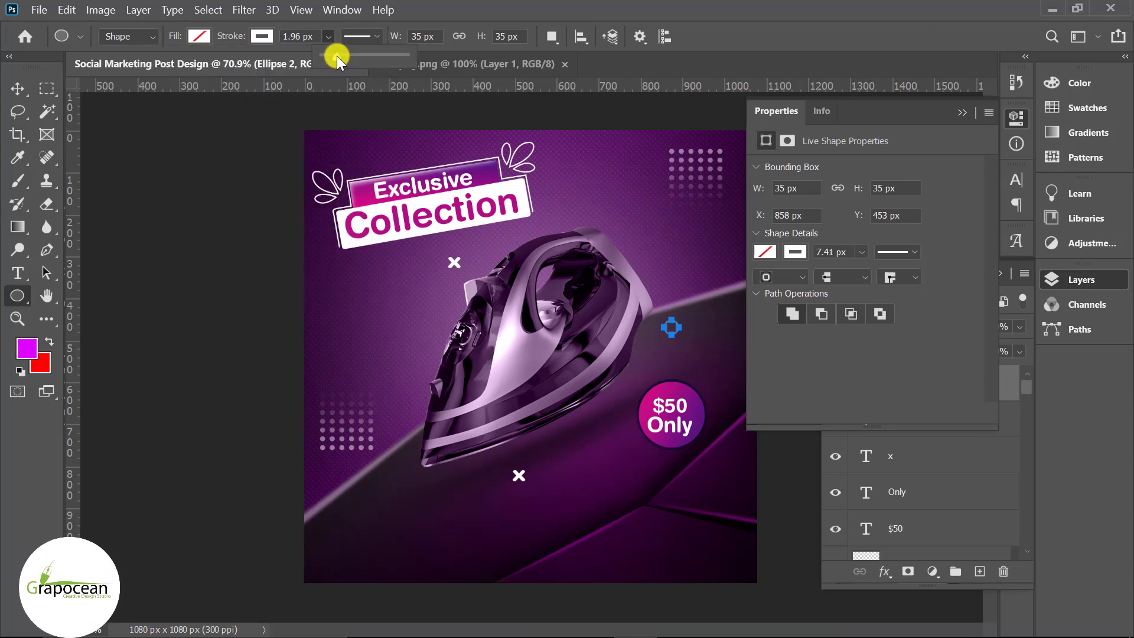